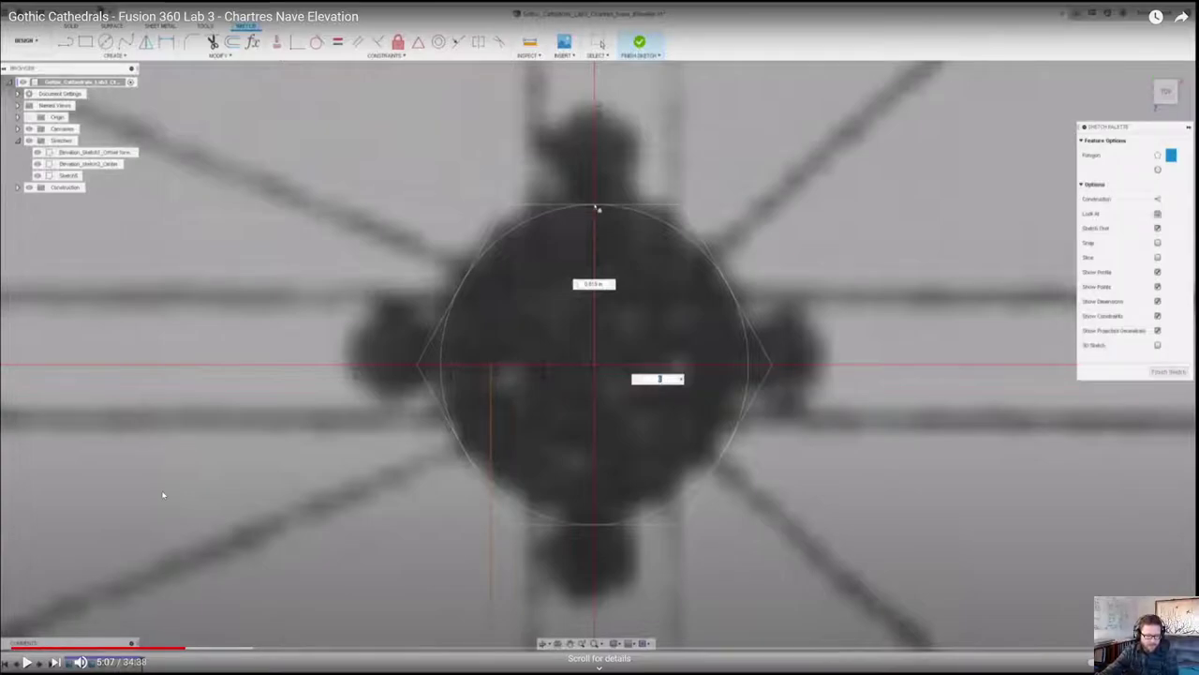
Rewind the lab video to 5:13 and review how the first rectangular arm is added to the octagon.
{"action": "left_click", "coordinate": [224, 513]}
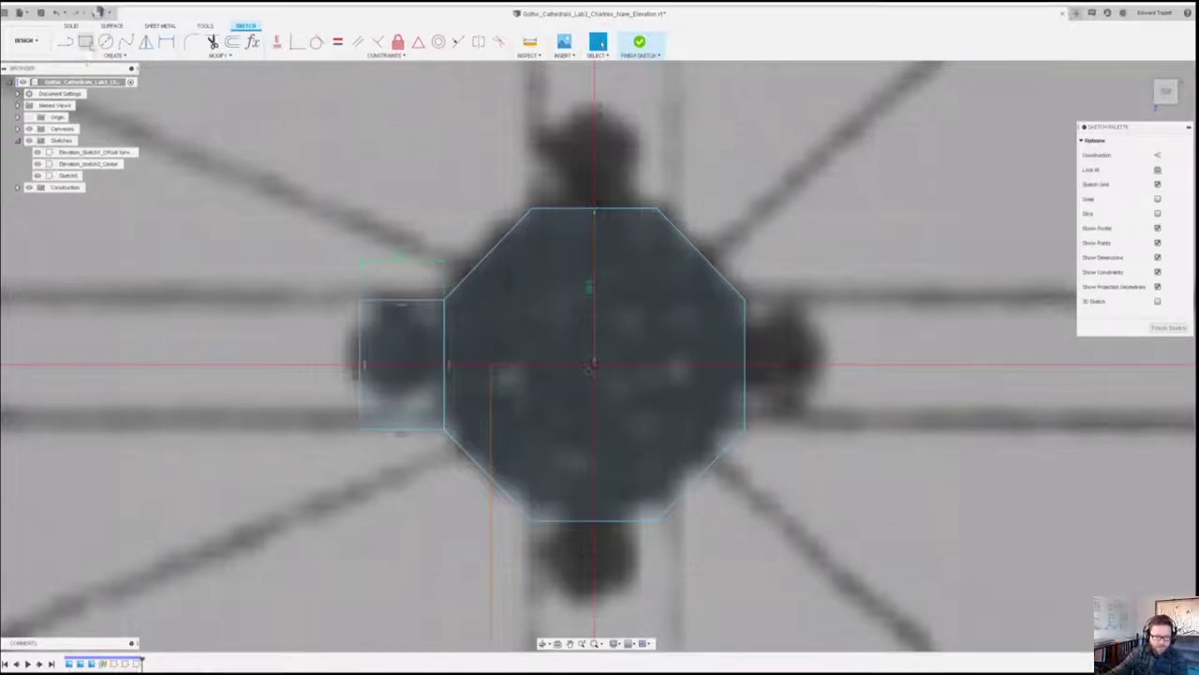
{"action": "mouse_move", "coordinate": [279, 418]}
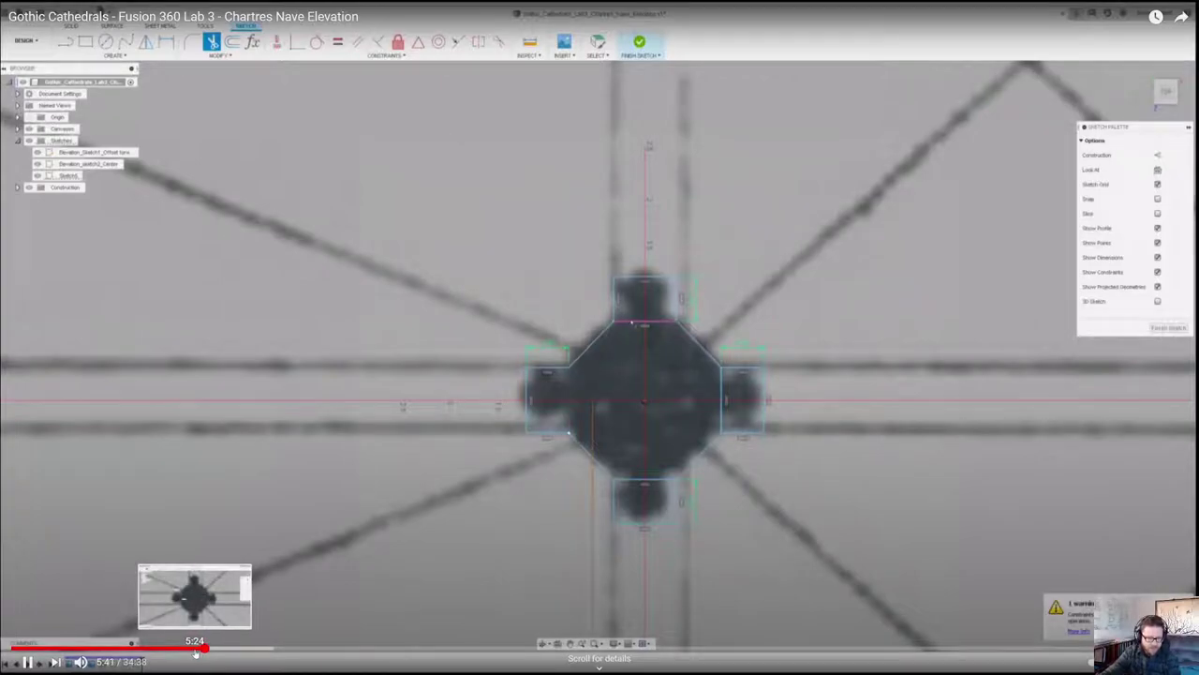
{"action": "left_click", "coordinate": [194, 649]}
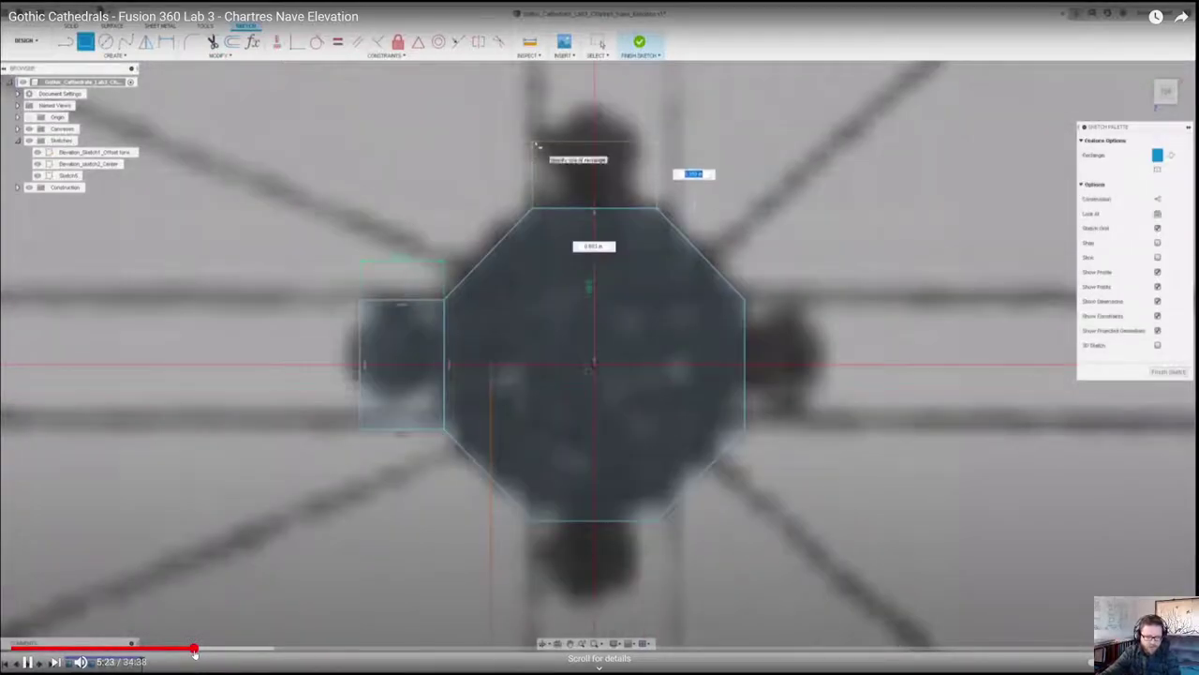
{"action": "left_click", "coordinate": [189, 649]}
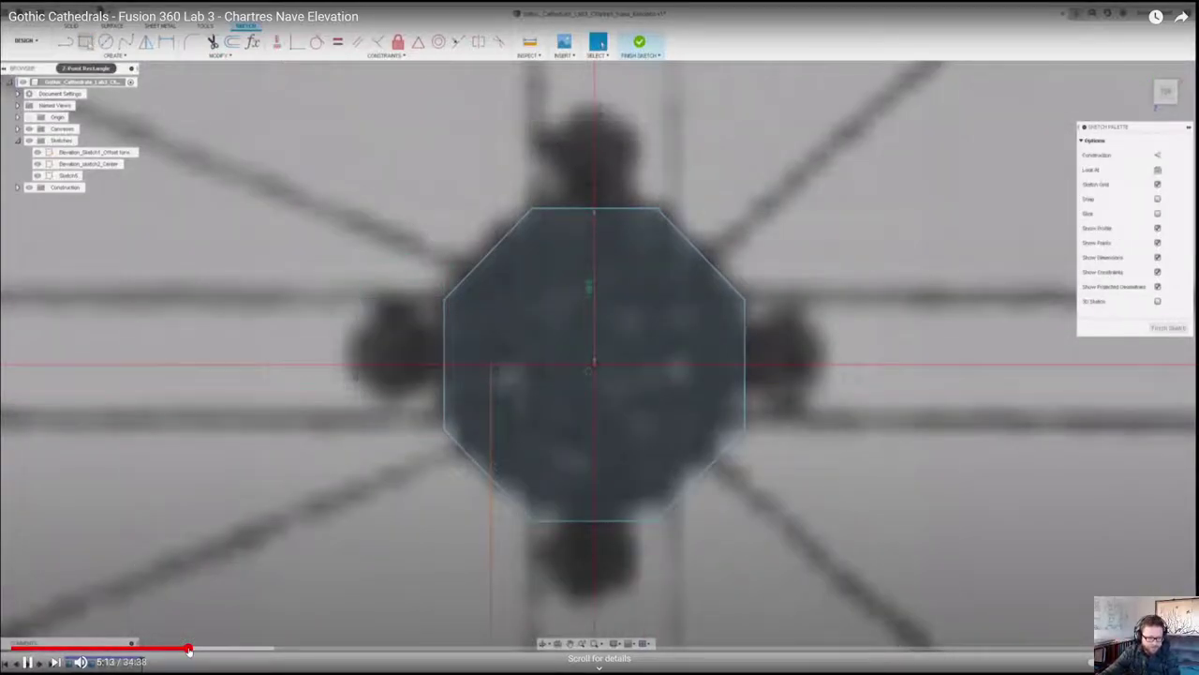
{"action": "left_click", "coordinate": [241, 530]}
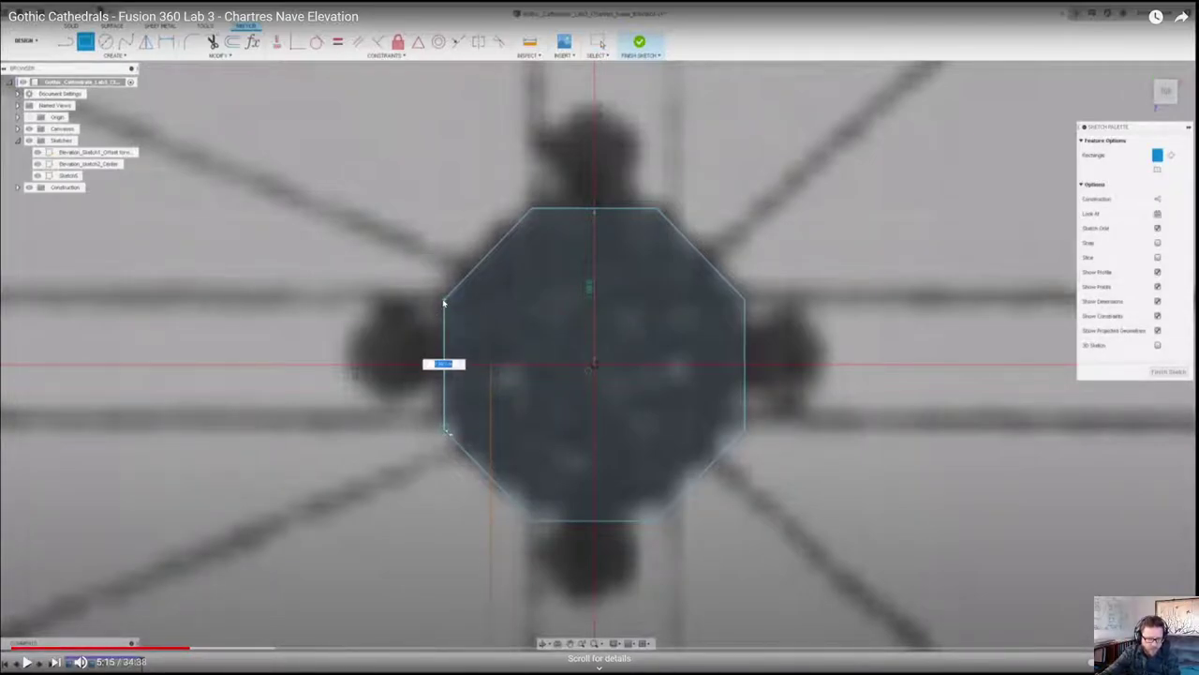
{"action": "left_click", "coordinate": [246, 463]}
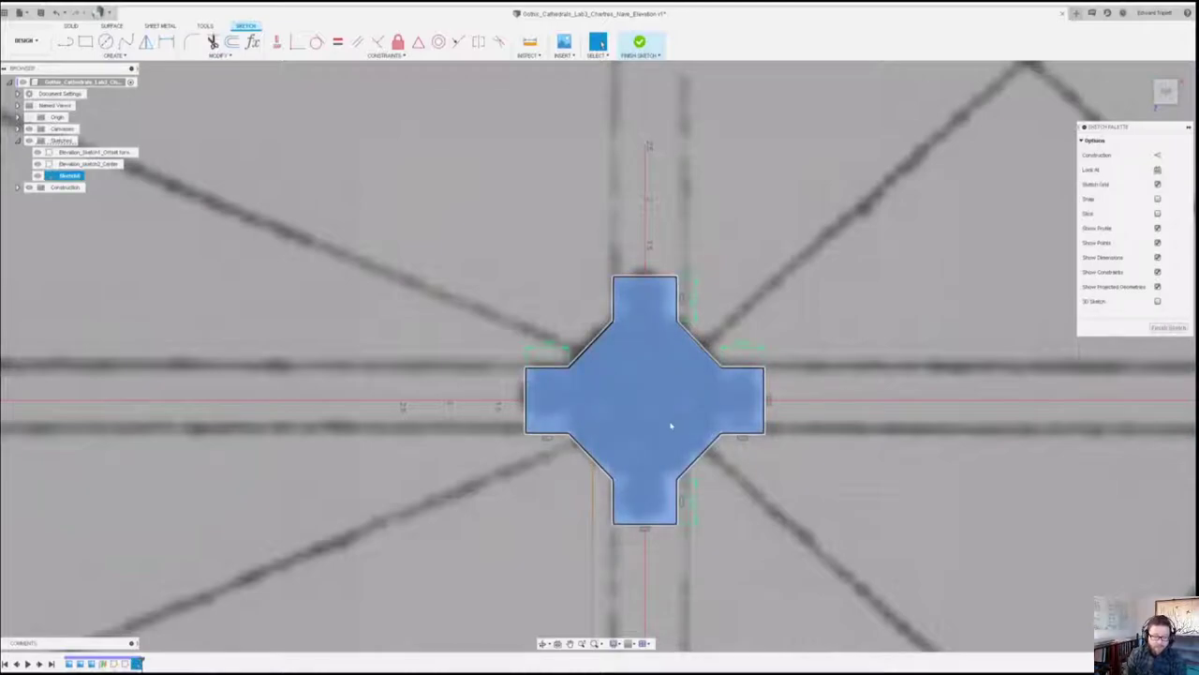
Select the stepped elevation profile beside the cross-shaped base section and finish the sketch.
{"action": "middle_click_drag", "start_coordinate": [671, 425], "coordinate": [766, 386], "text": "shift"}
{"action": "scroll", "coordinate": [767, 386], "scroll_direction": "up", "scroll_amount": 5}
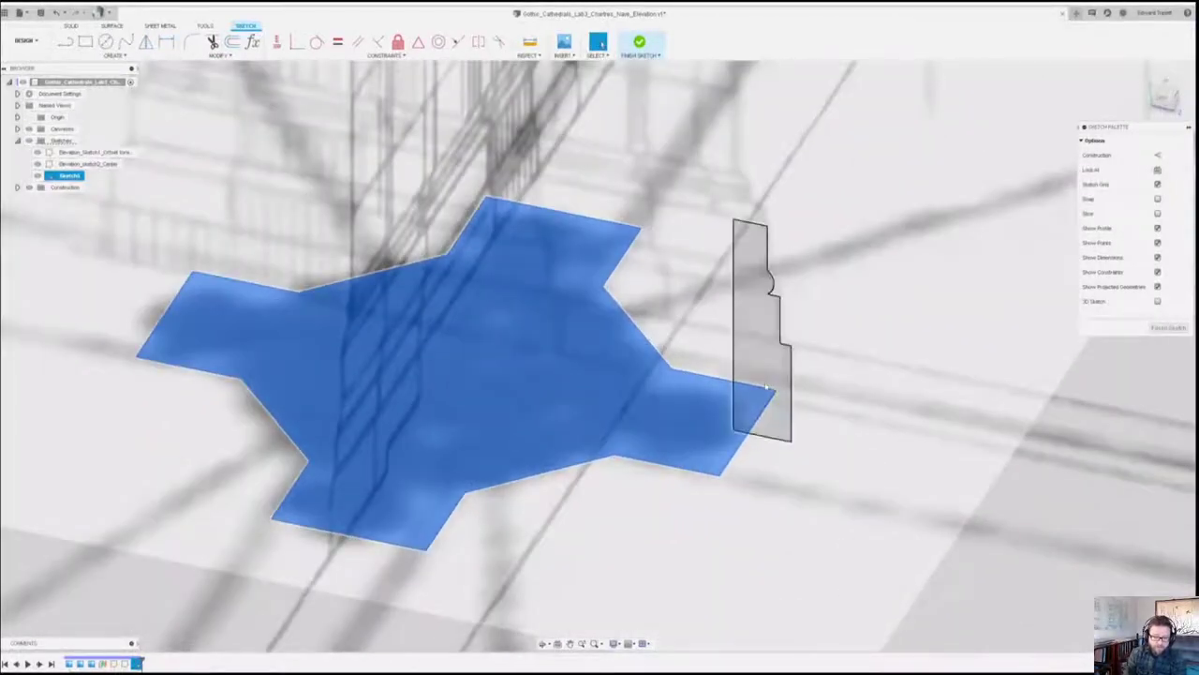
{"action": "left_click", "coordinate": [767, 390]}
{"action": "scroll", "coordinate": [767, 388], "scroll_direction": "down", "scroll_amount": 3}
{"action": "left_click", "coordinate": [1170, 329]}
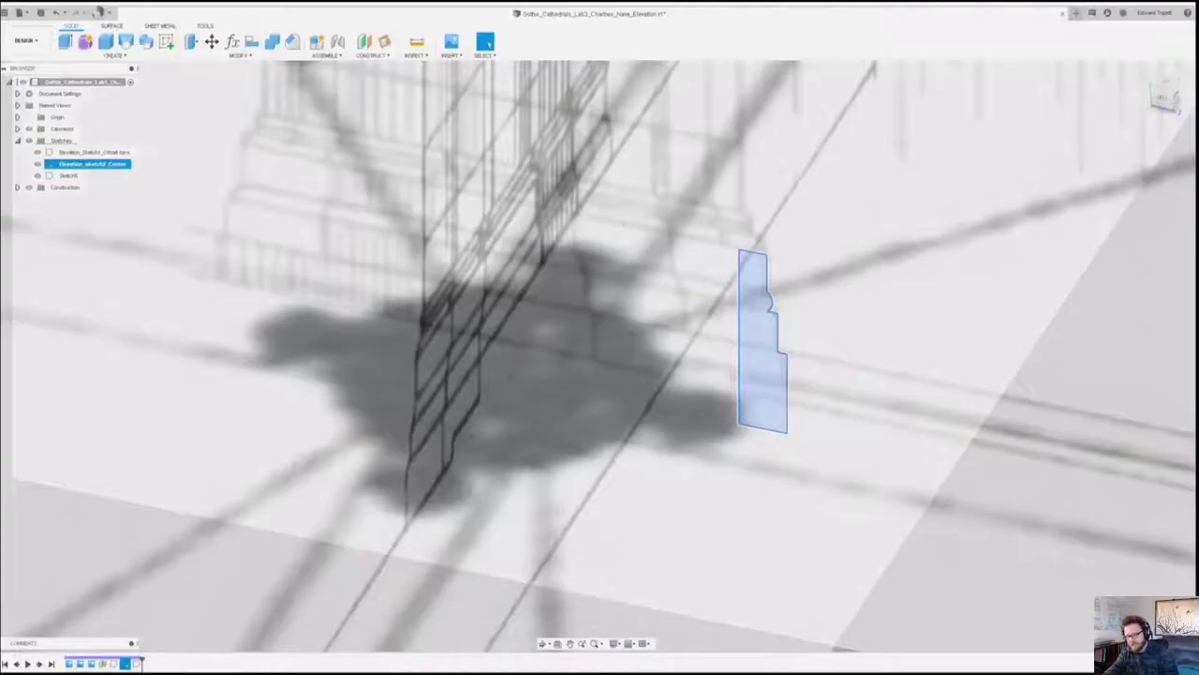
Sweep the stepped base profile along the cross-shaped section outline as a new body, with the canvases hidden.
{"action": "left_click", "coordinate": [146, 42]}
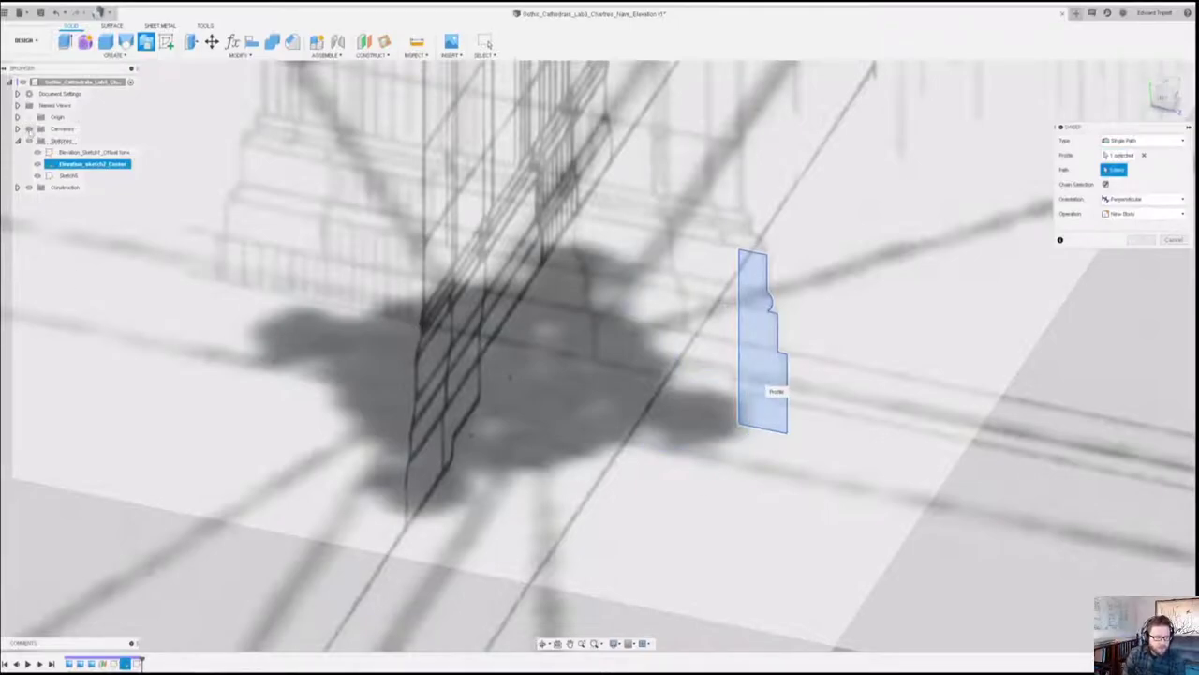
{"action": "left_click", "coordinate": [29, 129]}
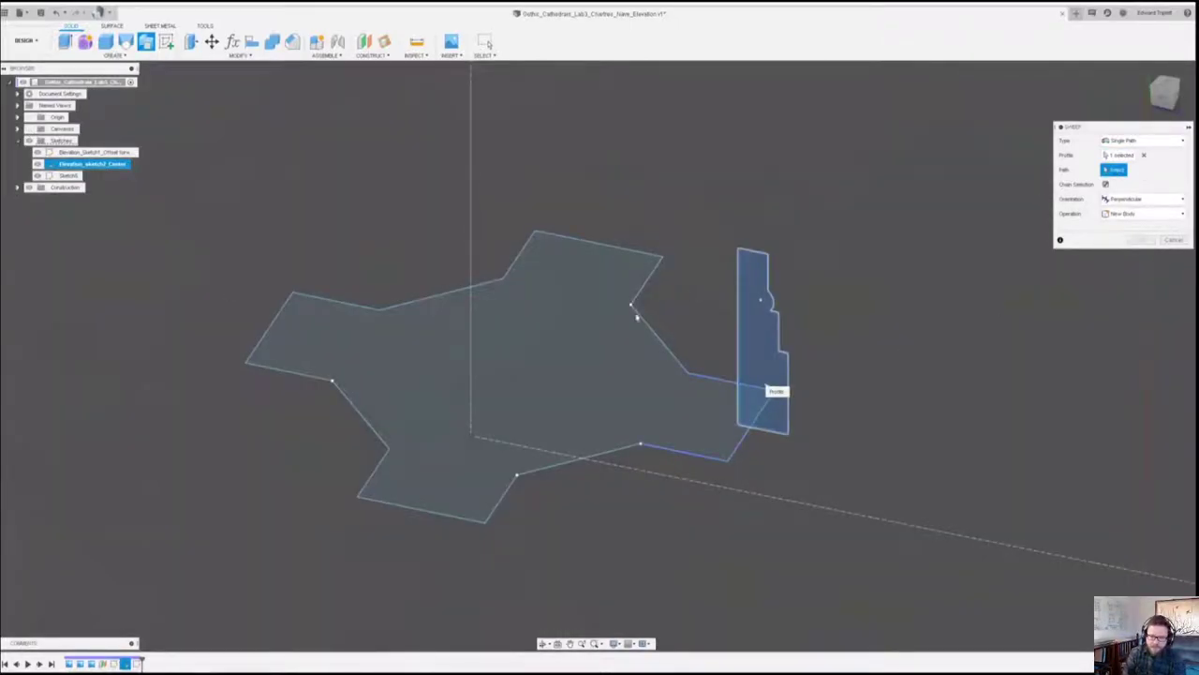
{"action": "left_click", "coordinate": [710, 380]}
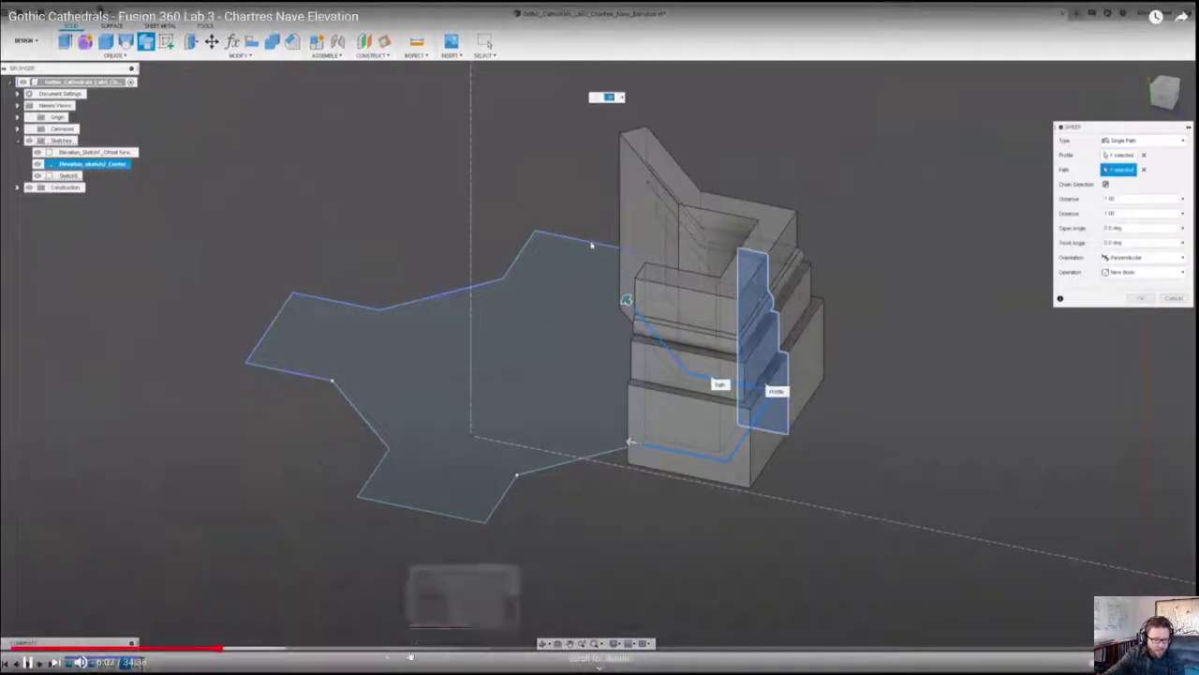
Rewind the lab video to the Step 7 sweep instructions at 5:55, read them, and resume playback.
{"action": "left_click_drag", "start_coordinate": [223, 653], "coordinate": [213, 649]}
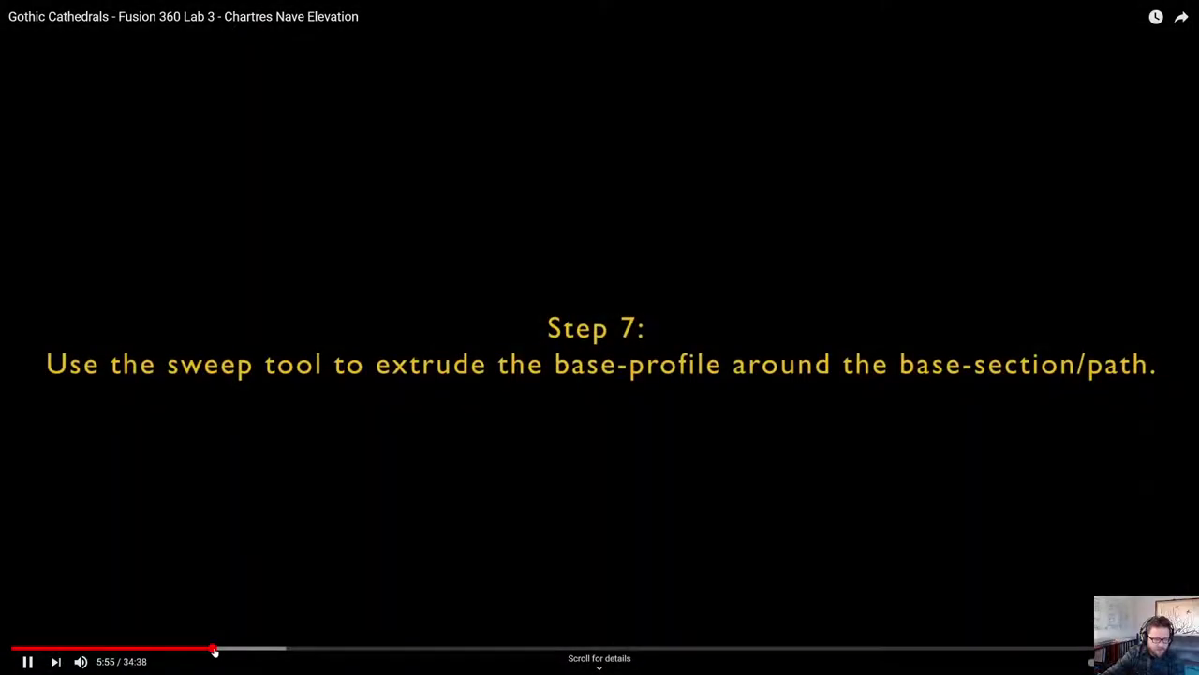
{"action": "left_click", "coordinate": [708, 550]}
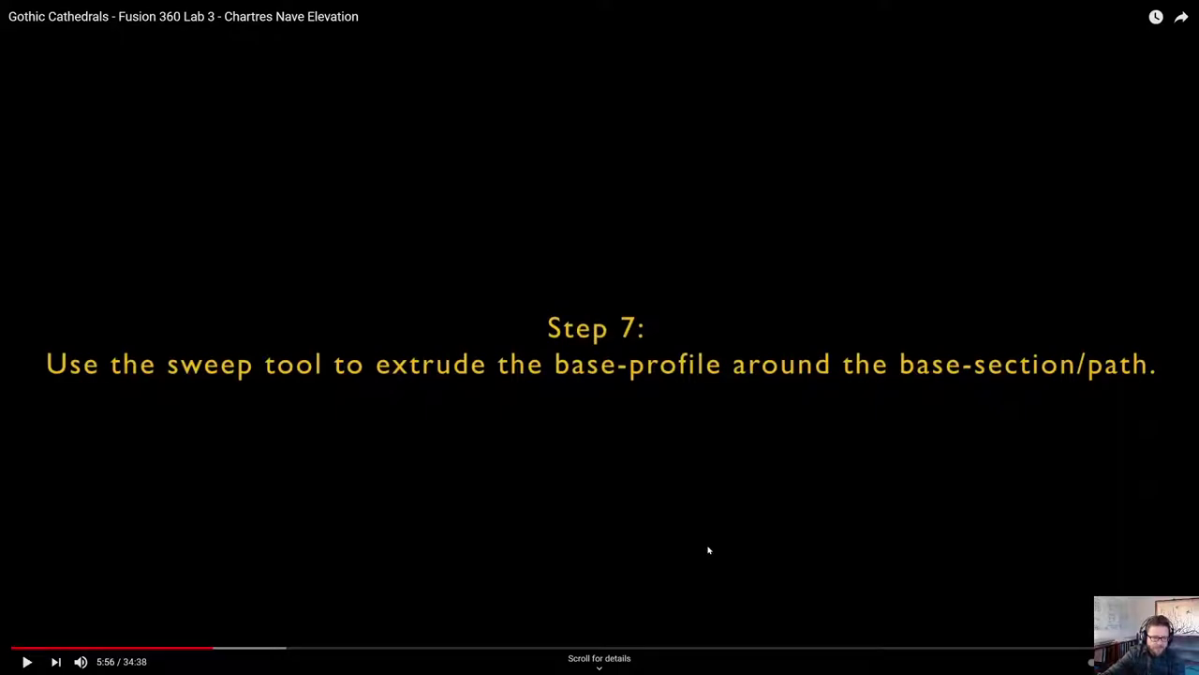
{"action": "left_click", "coordinate": [27, 662]}
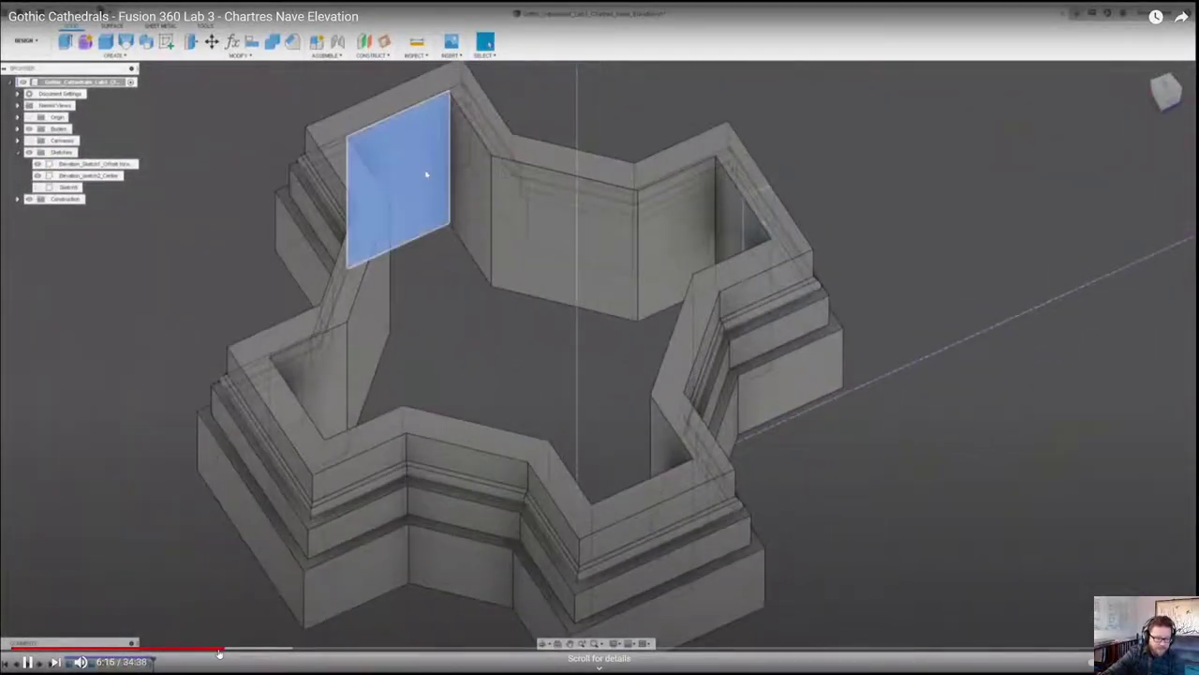
Replay the hollow base section of the video and read the Step 8 and Step 9 instructions.
{"action": "left_click", "coordinate": [218, 649]}
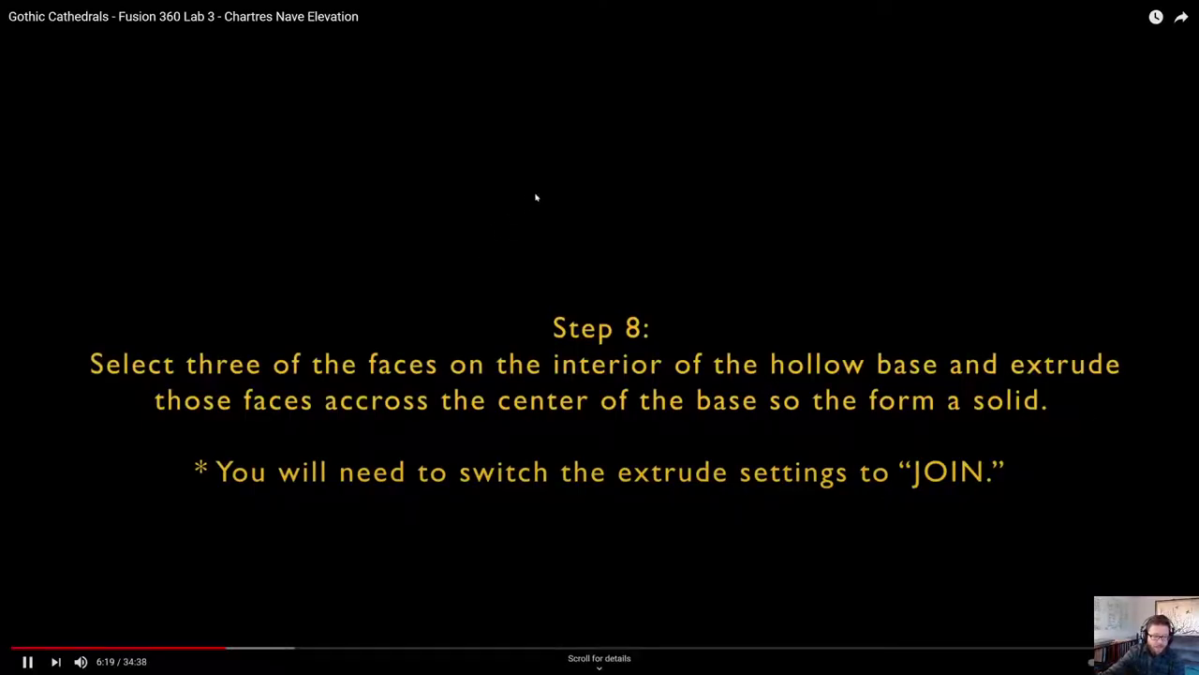
{"action": "left_click", "coordinate": [535, 195]}
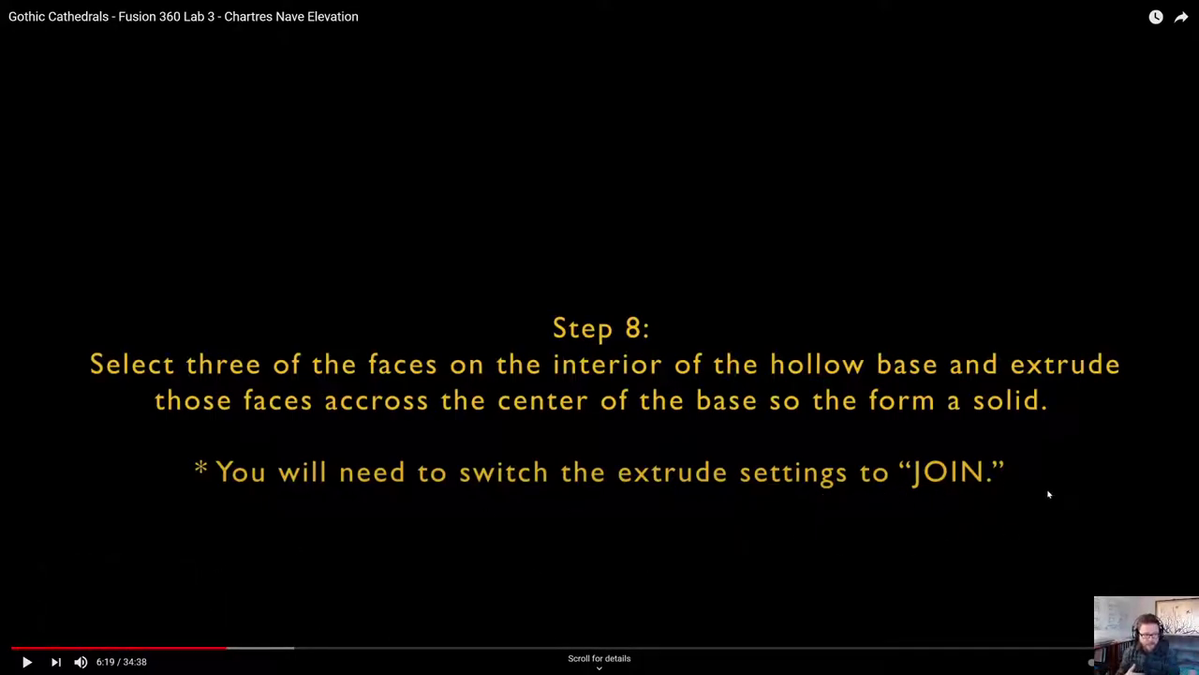
{"action": "left_click", "coordinate": [28, 663]}
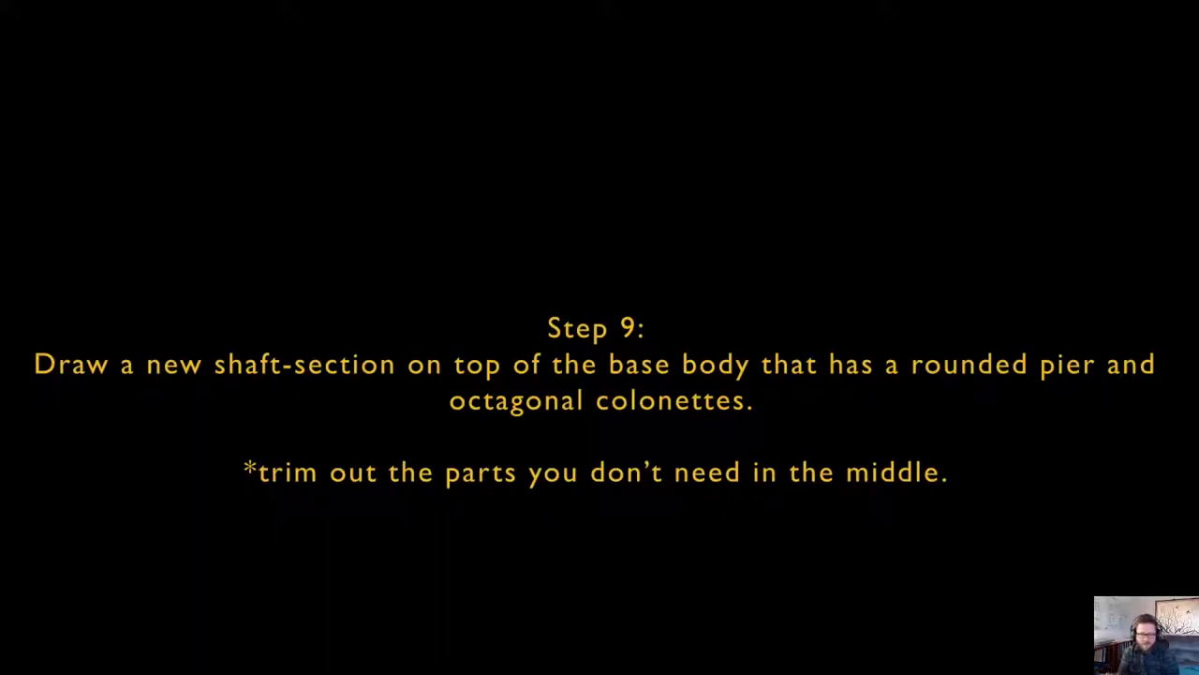
{"action": "left_click", "coordinate": [941, 154]}
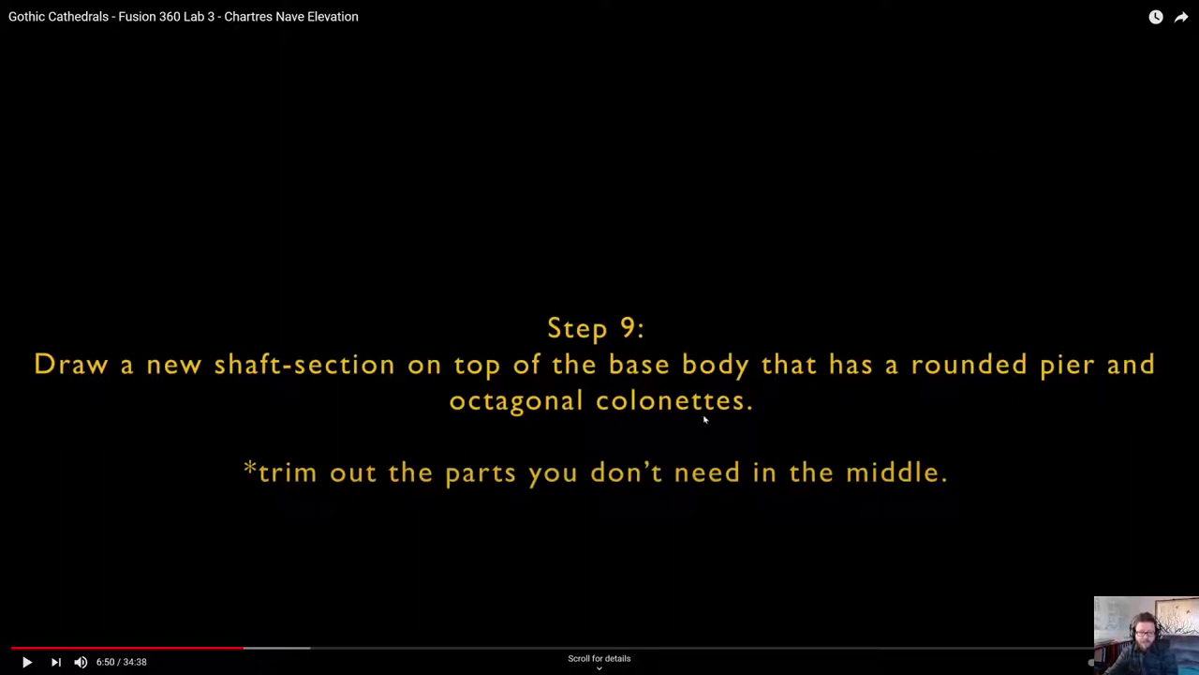
{"action": "left_click", "coordinate": [678, 193]}
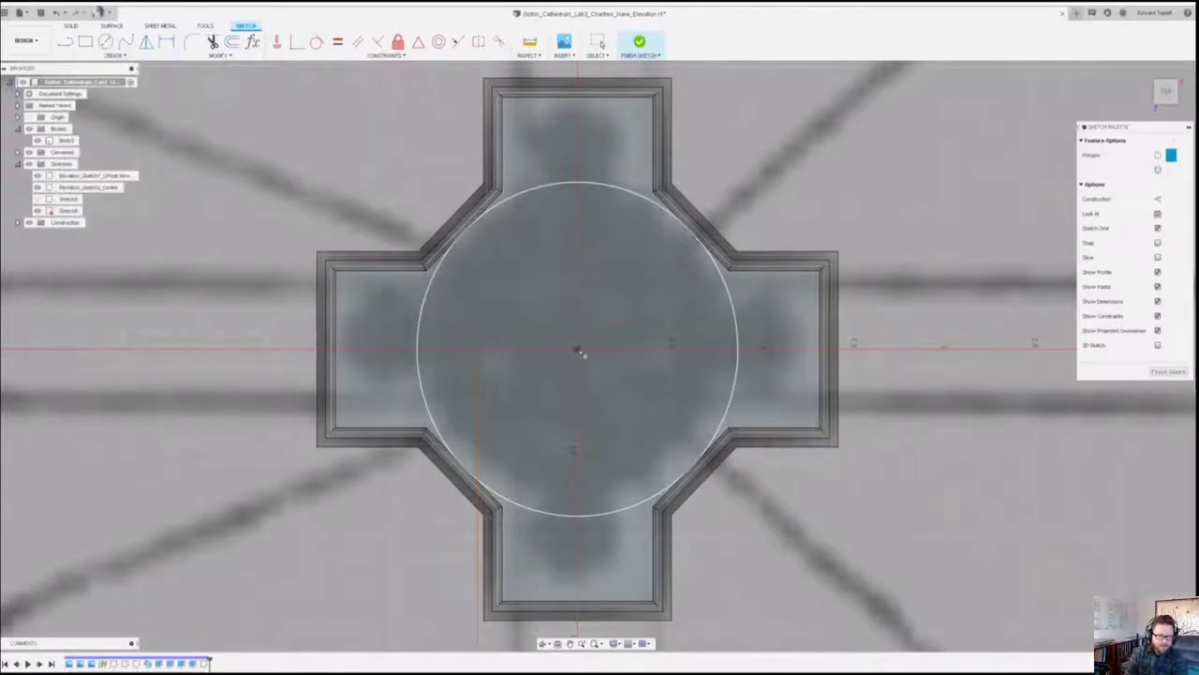
Draw a four-sided circumscribed polygon centred on the origin and tangent to the pier circle.
{"action": "left_click", "coordinate": [578, 352]}
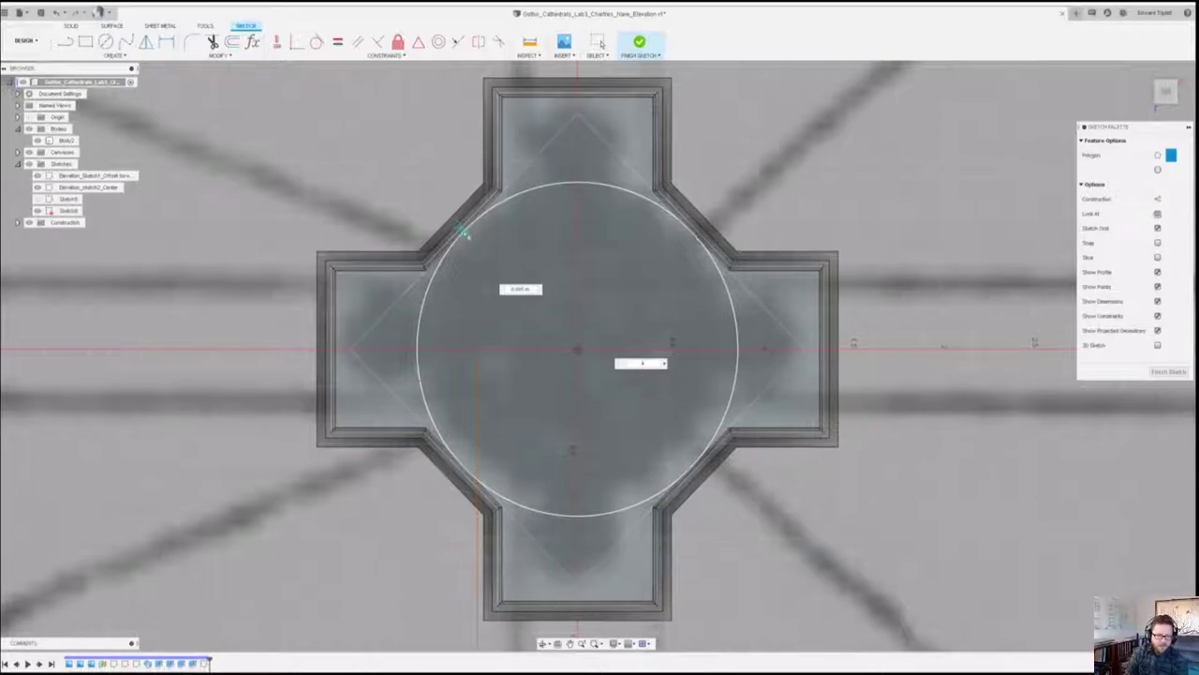
{"action": "left_click", "coordinate": [463, 231]}
{"action": "key", "text": "Escape"}
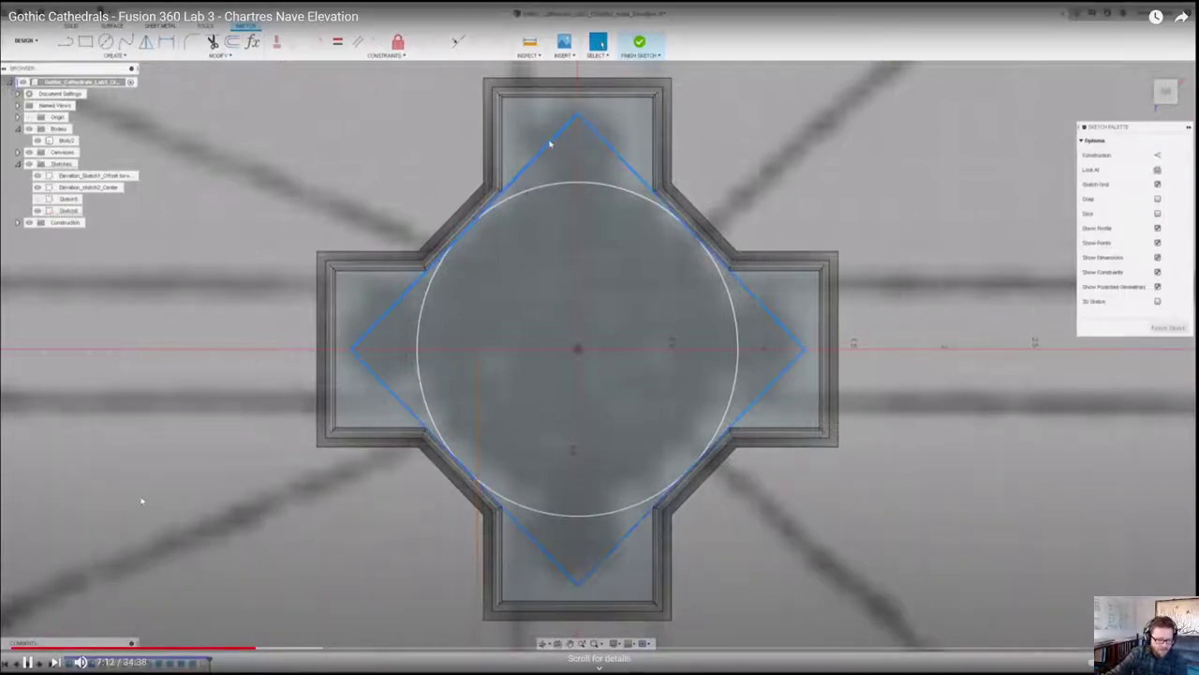
Rewind and replay the video section on drawing the first octagonal colonnette over the pier circle's edge.
{"action": "left_click", "coordinate": [589, 349]}
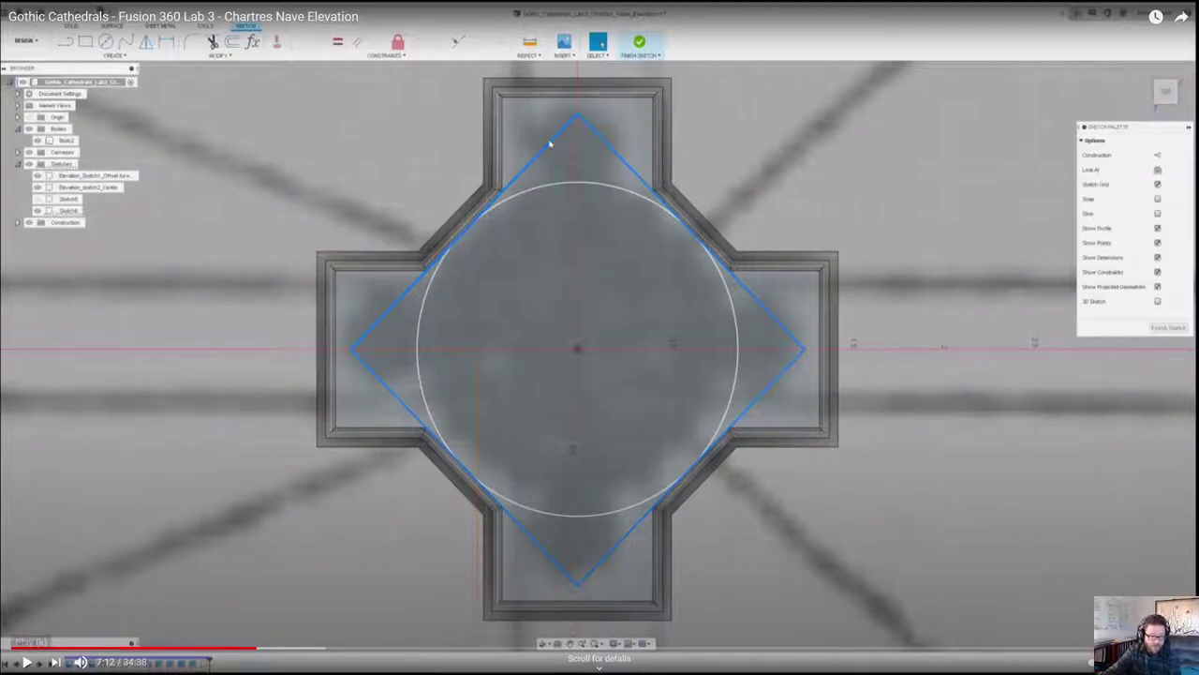
{"action": "left_click", "coordinate": [27, 661]}
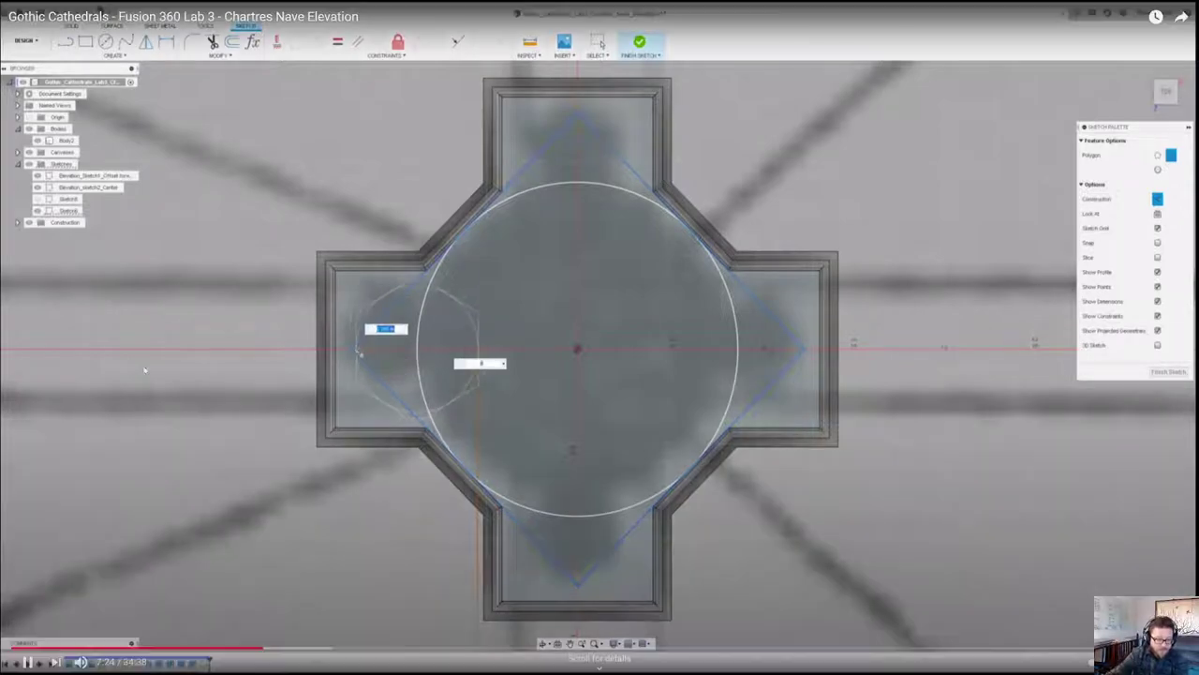
{"action": "left_click", "coordinate": [290, 302]}
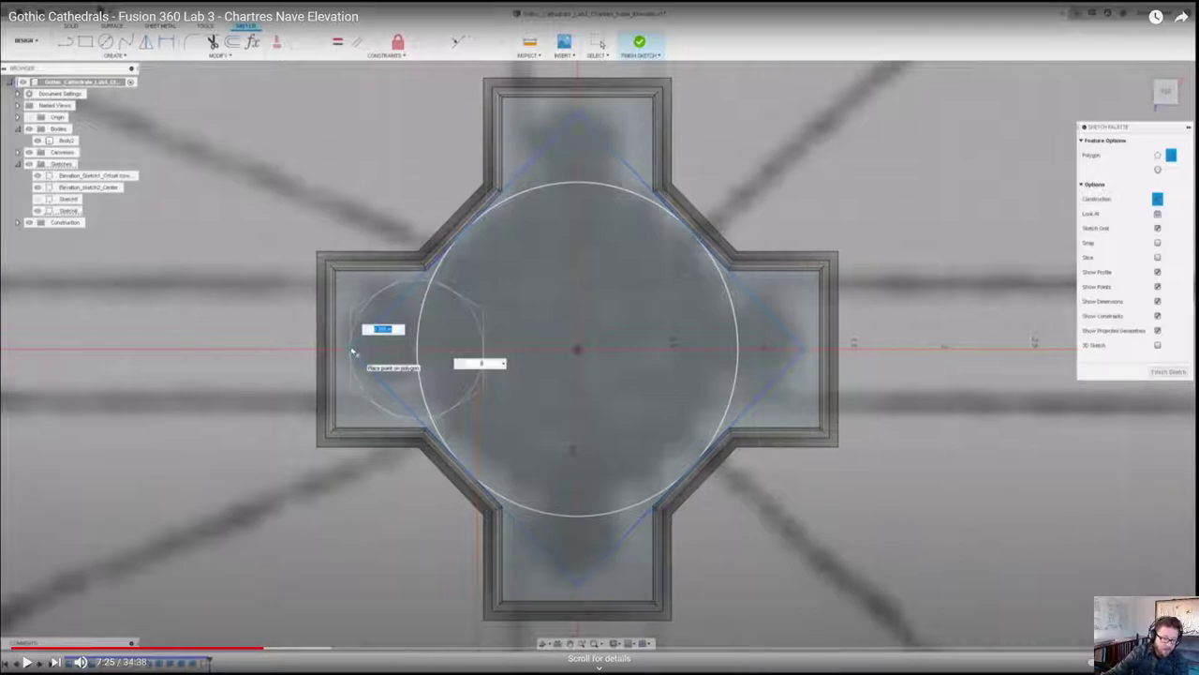
{"action": "left_click", "coordinate": [254, 647]}
{"action": "left_click", "coordinate": [248, 529]}
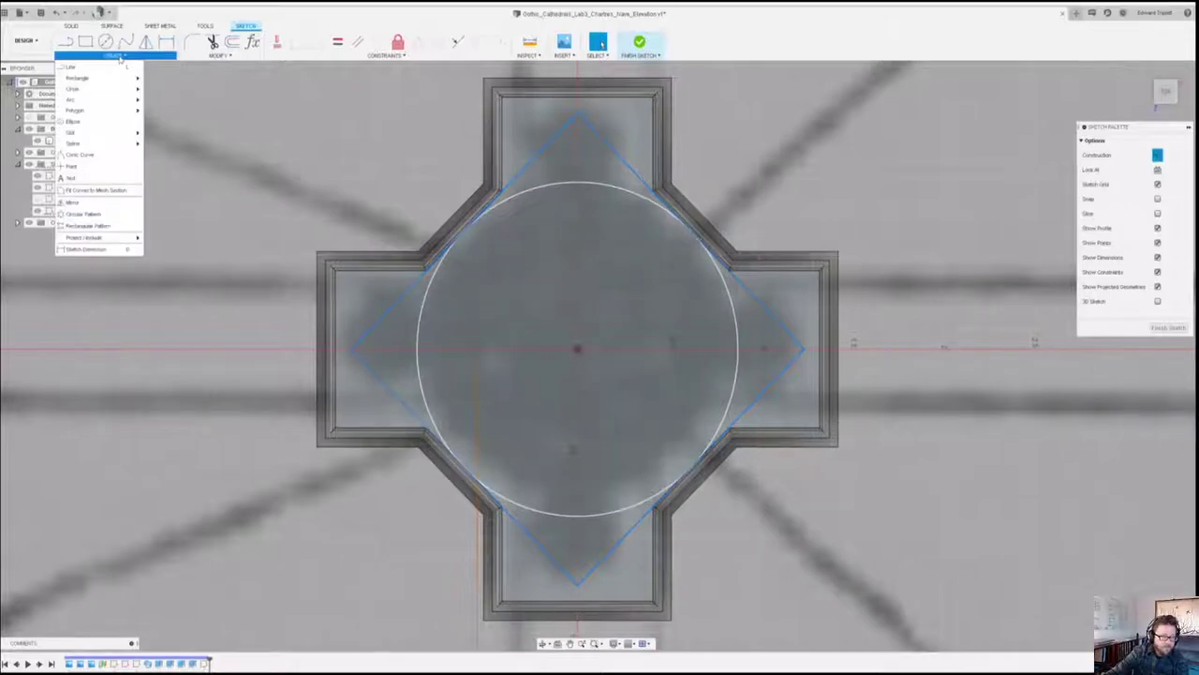
{"action": "mouse_move", "coordinate": [312, 536]}
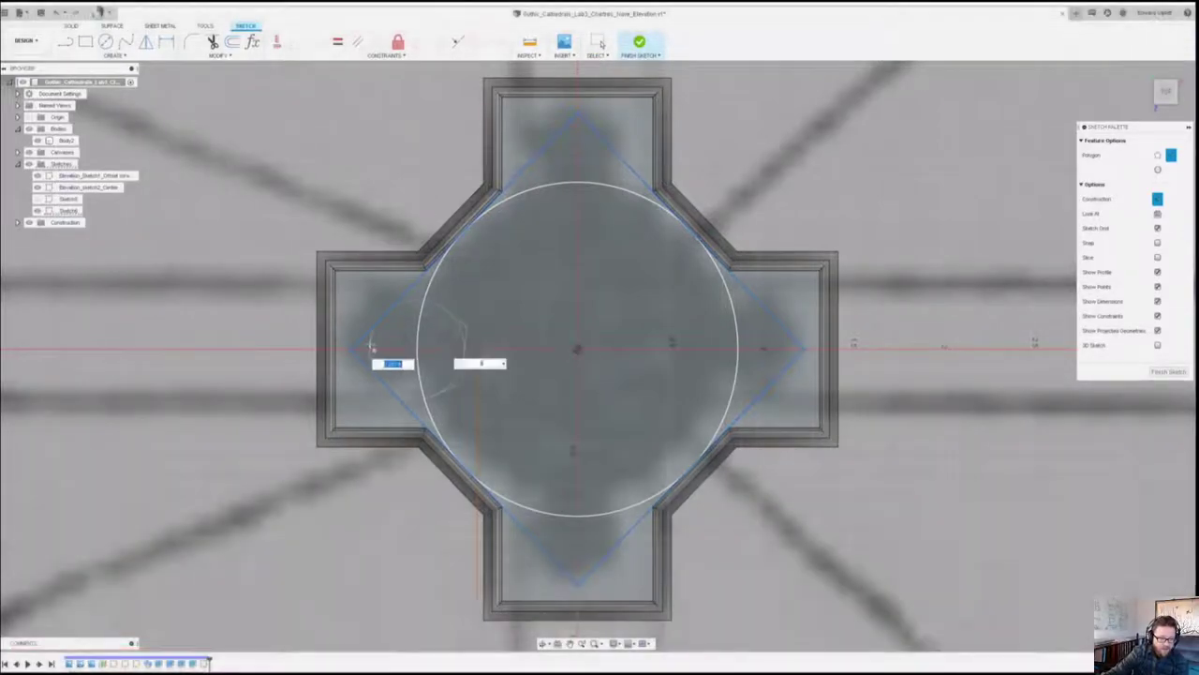
{"action": "left_click", "coordinate": [317, 539]}
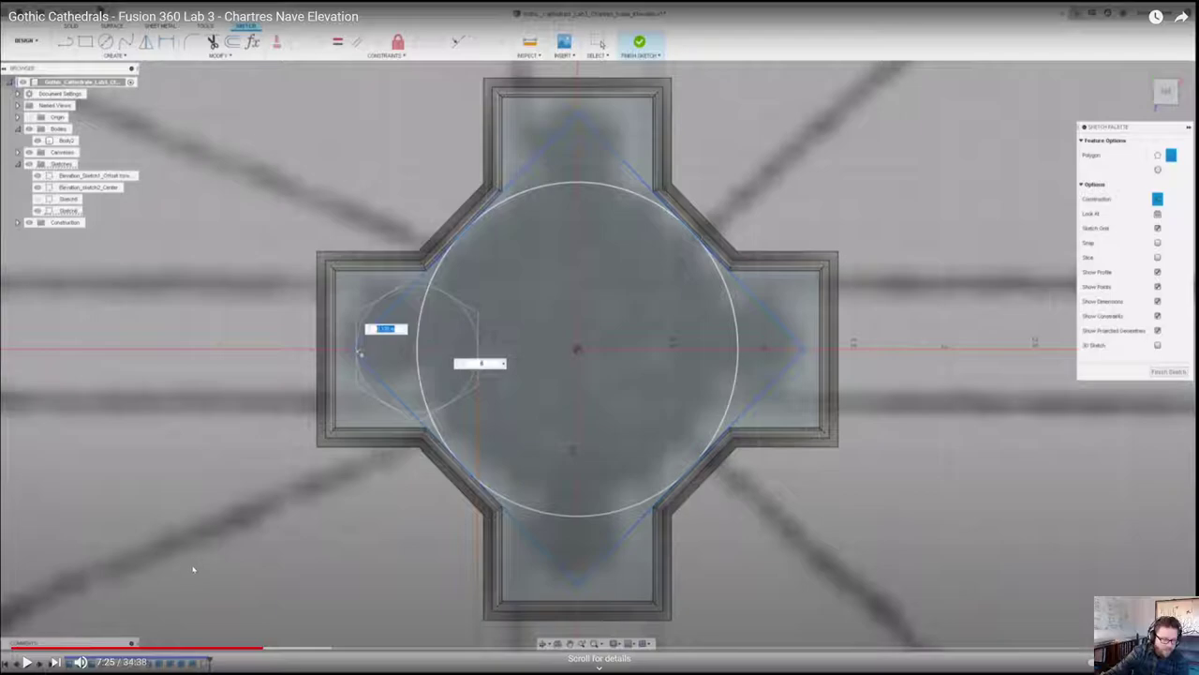
{"action": "left_click", "coordinate": [281, 568]}
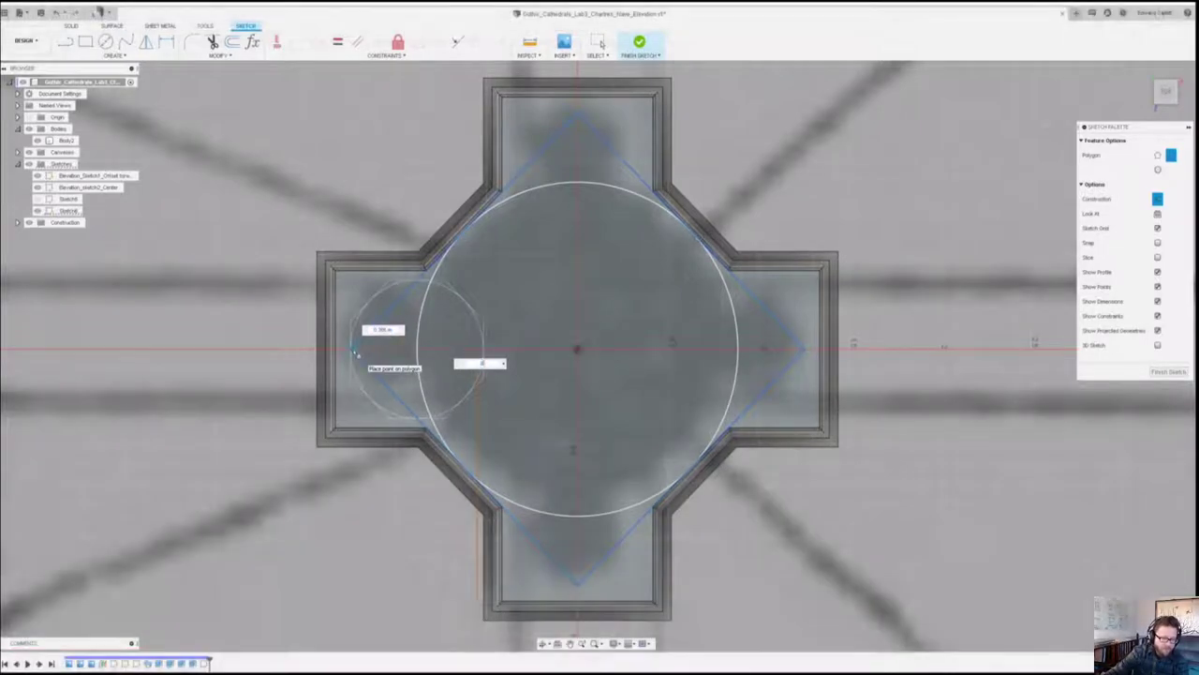
Pause the video on the Step 10 shaft extrusion instructions, read them, and resume playback.
{"action": "mouse_move", "coordinate": [293, 625]}
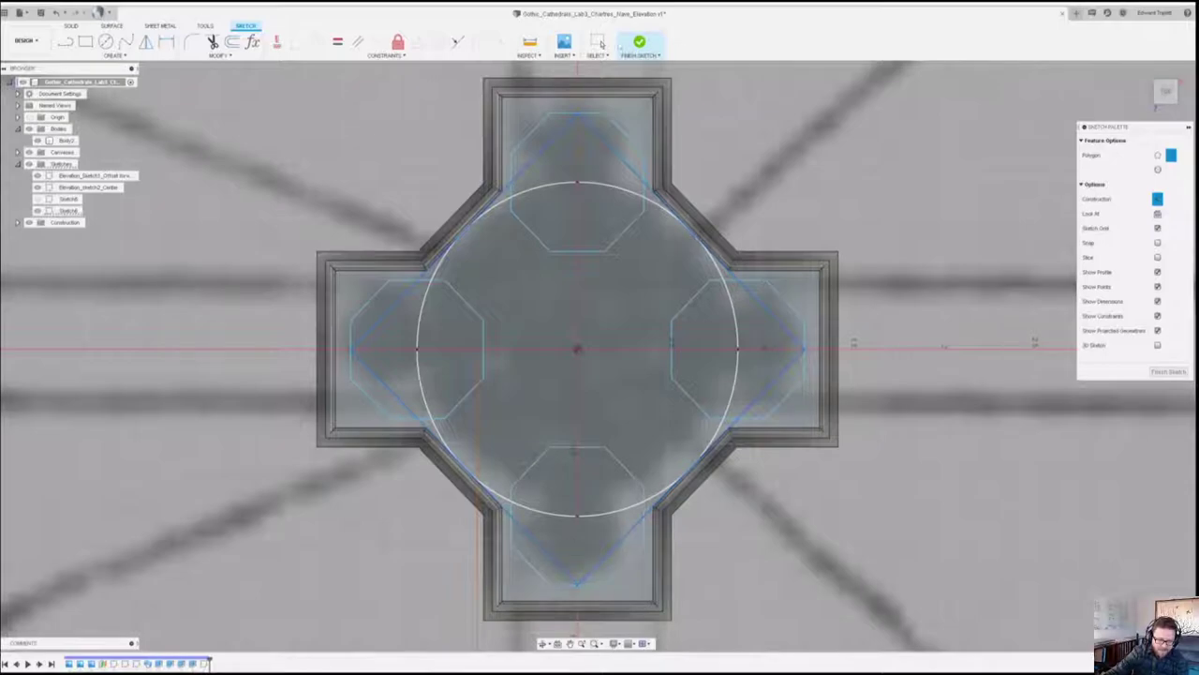
{"action": "mouse_move", "coordinate": [582, 581]}
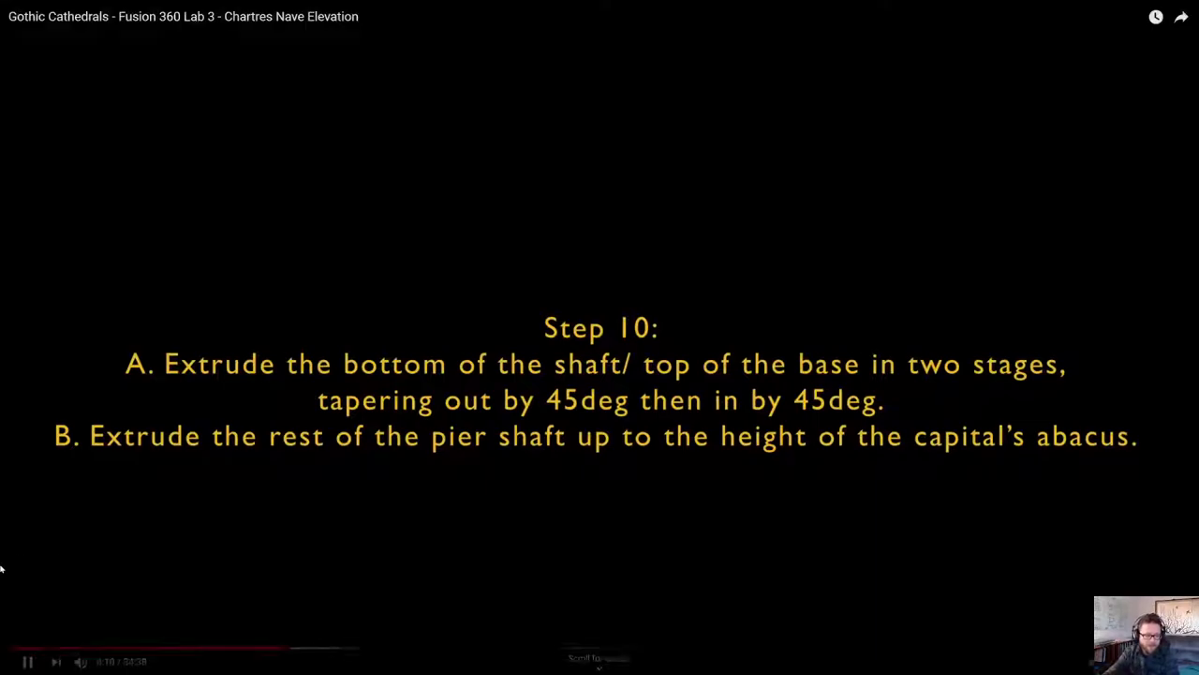
{"action": "left_click", "coordinate": [791, 189]}
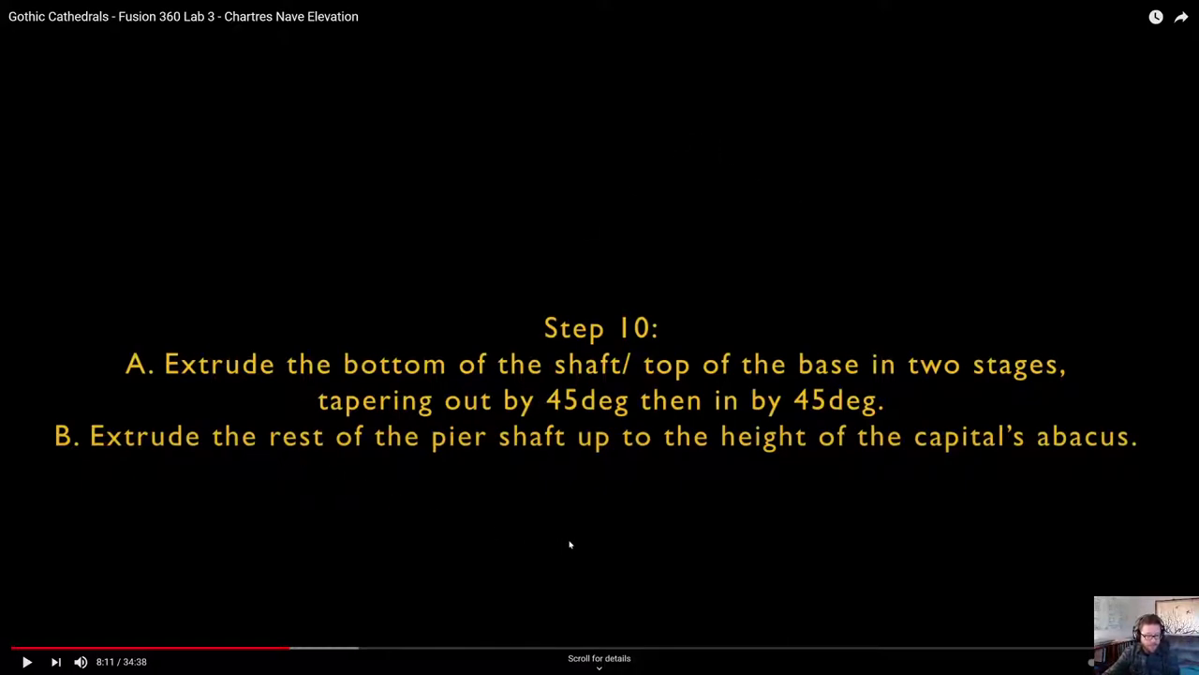
{"action": "left_click", "coordinate": [918, 499]}
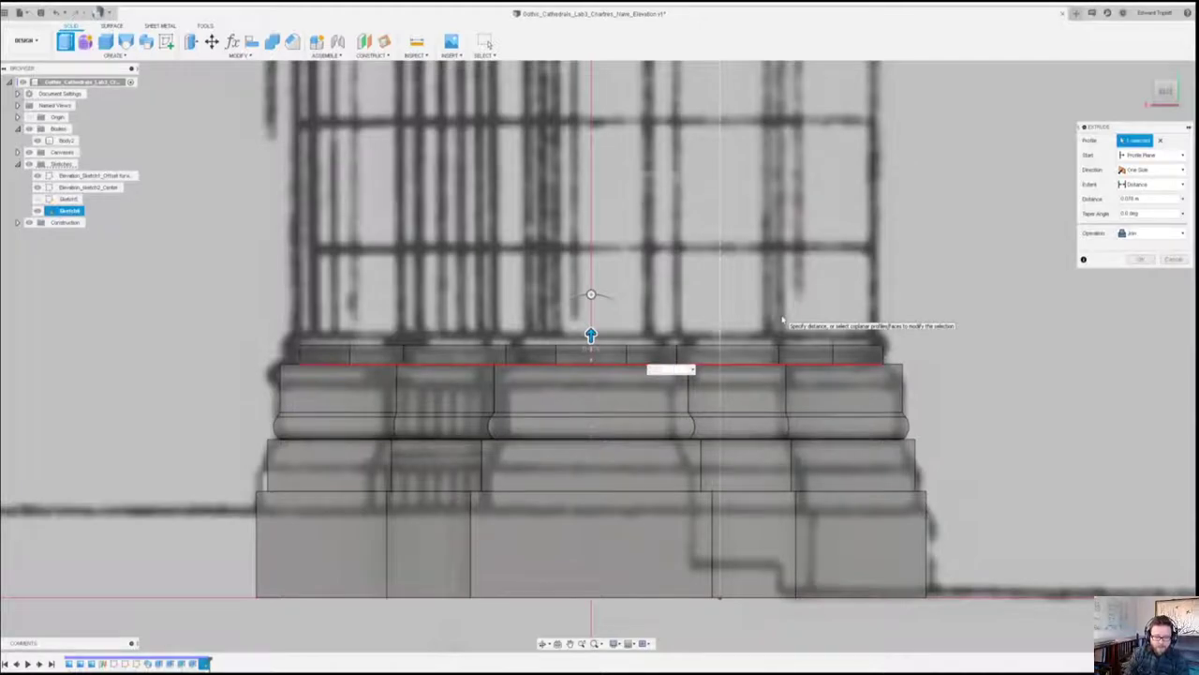
Extrude the shaft section up from the top of the base by 0.075 with a 45° taper, using Join.
{"action": "type", "text": ".075"}
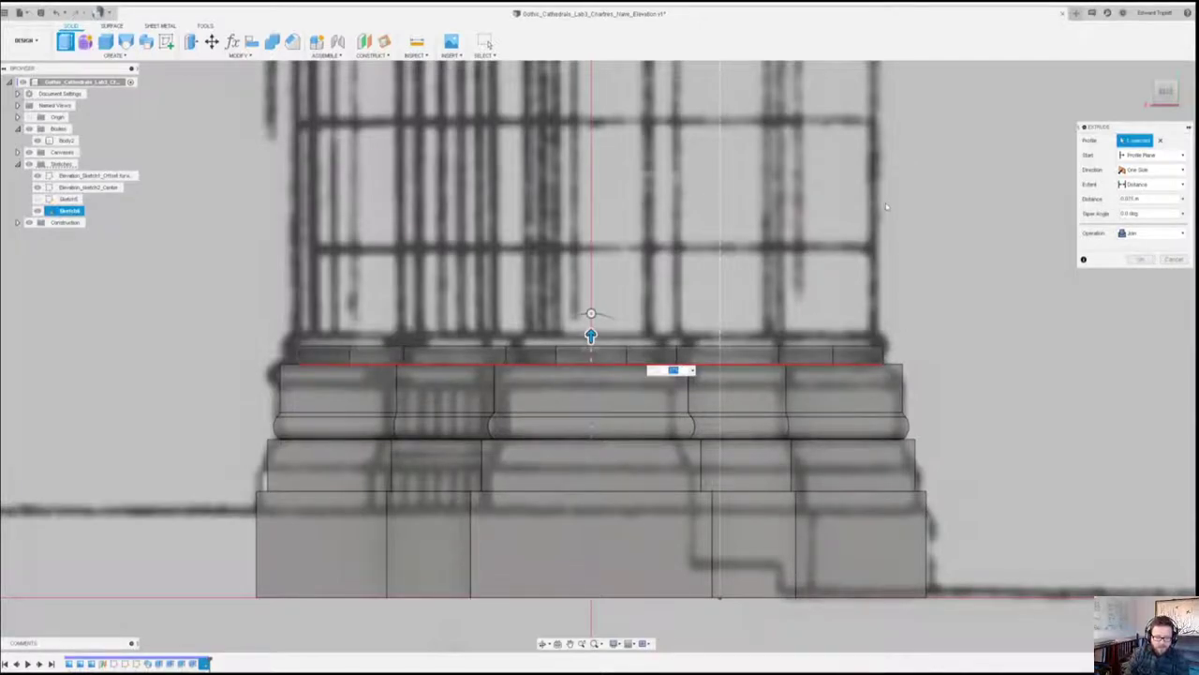
{"action": "key", "text": "Tab"}
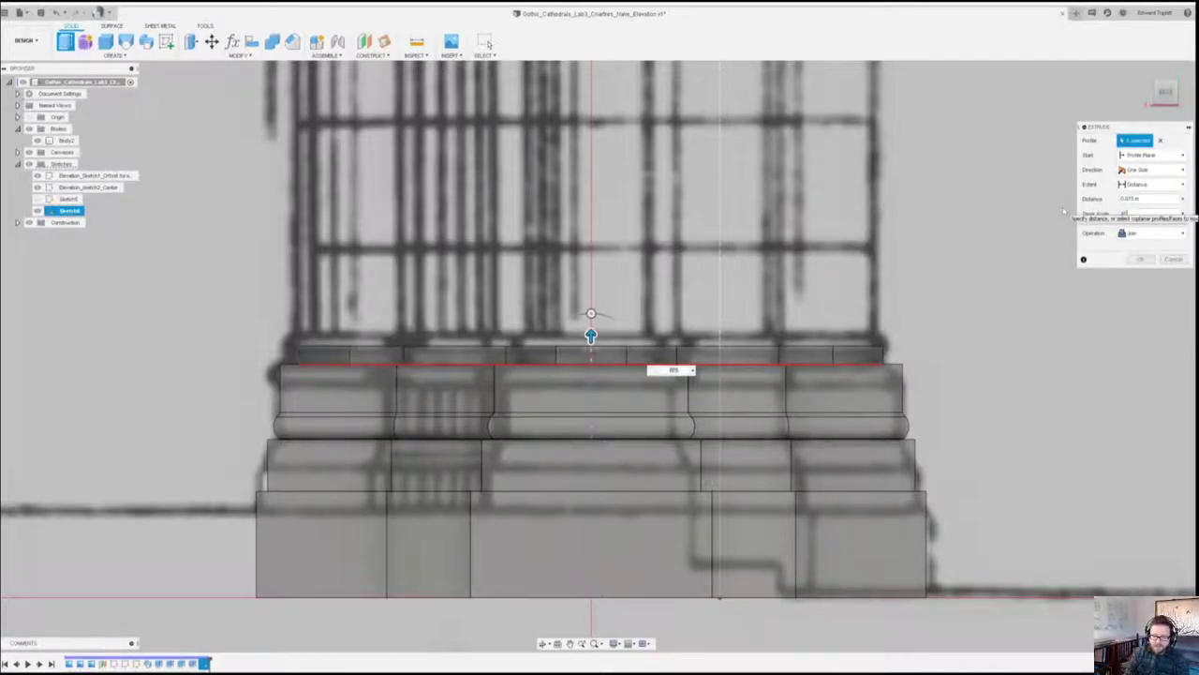
{"action": "type", "text": "45"}
{"action": "key", "text": "Return"}
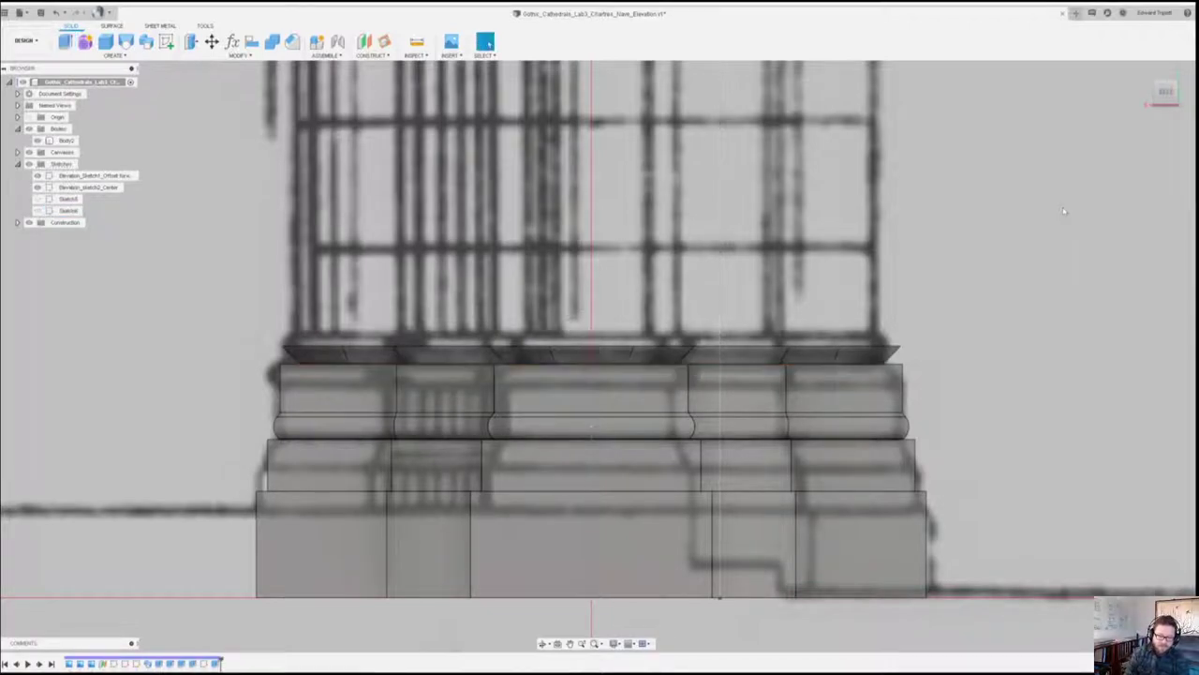
Edit the tapered shaft extrusion so that its operation is New Body instead of Join.
{"action": "right_click", "coordinate": [215, 663]}
{"action": "left_click", "coordinate": [251, 569]}
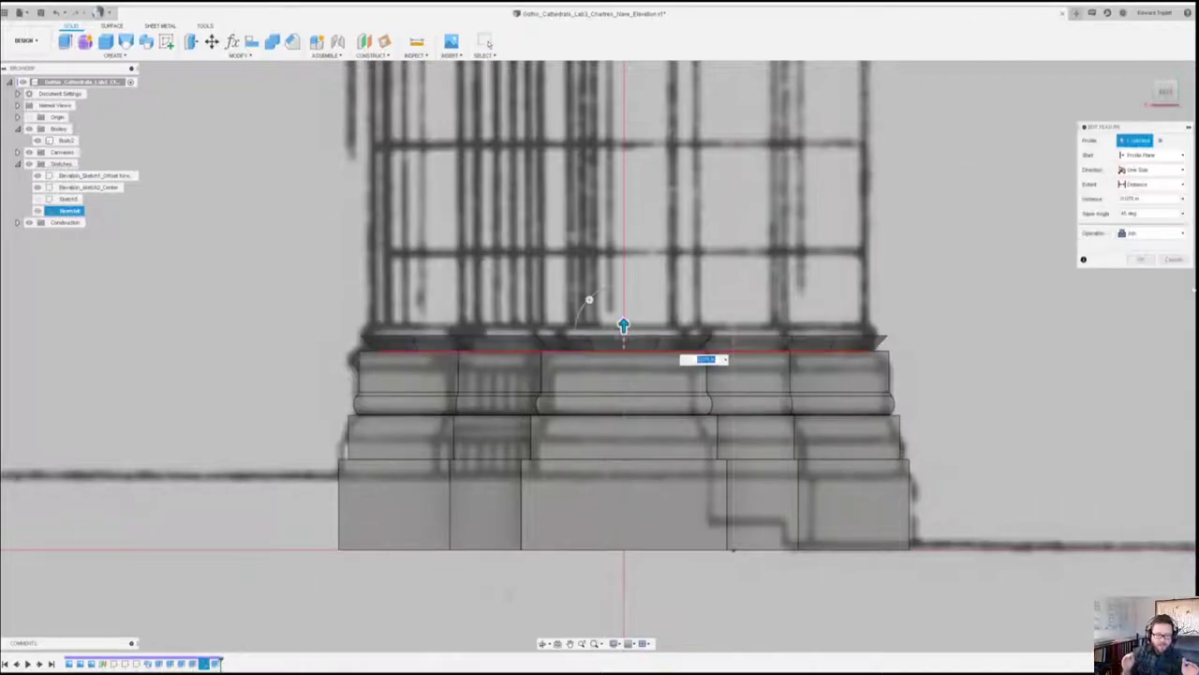
{"action": "left_click", "coordinate": [1151, 234]}
{"action": "left_click", "coordinate": [1149, 283]}
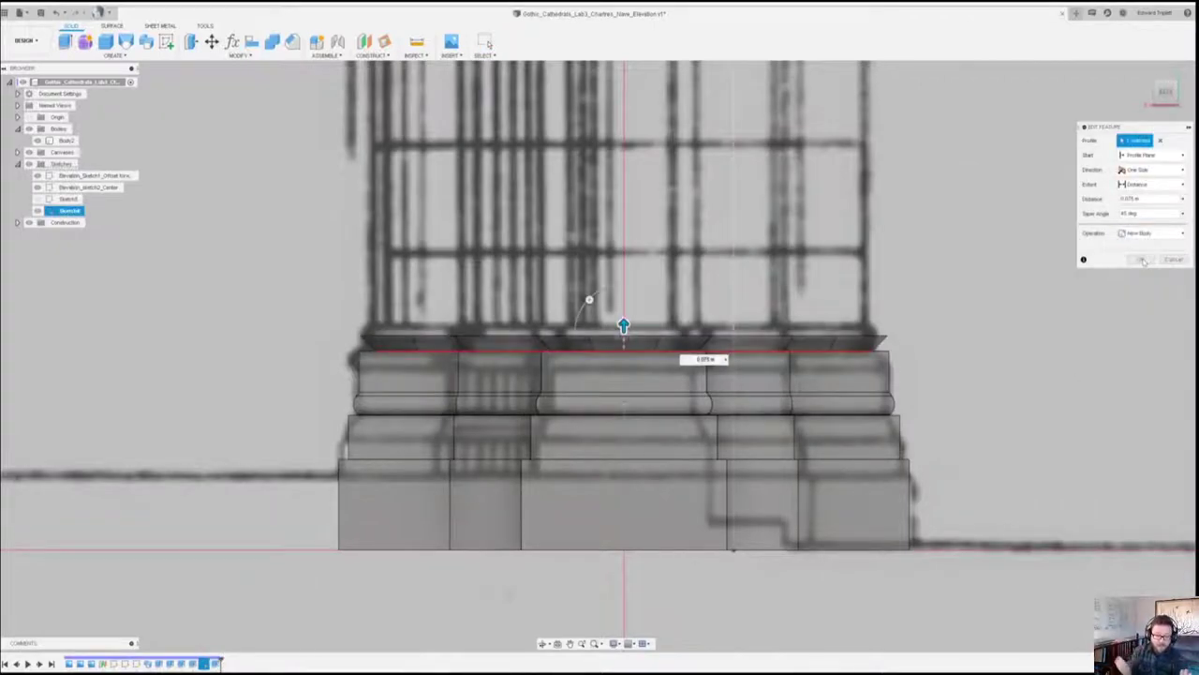
{"action": "left_click", "coordinate": [1142, 260]}
Rename the stepped lower body of the pier as Base.
{"action": "left_click", "coordinate": [68, 140]}
{"action": "double_click", "coordinate": [68, 141]}
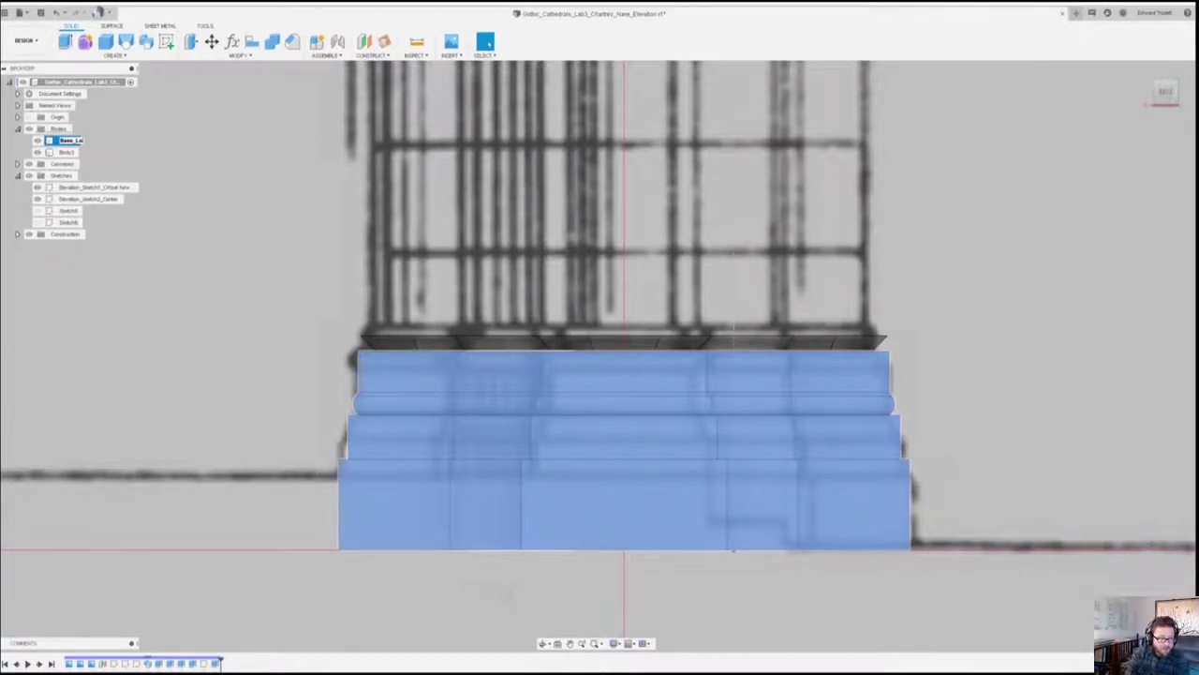
{"action": "type", "text": "Base"}
{"action": "key", "text": "Return"}
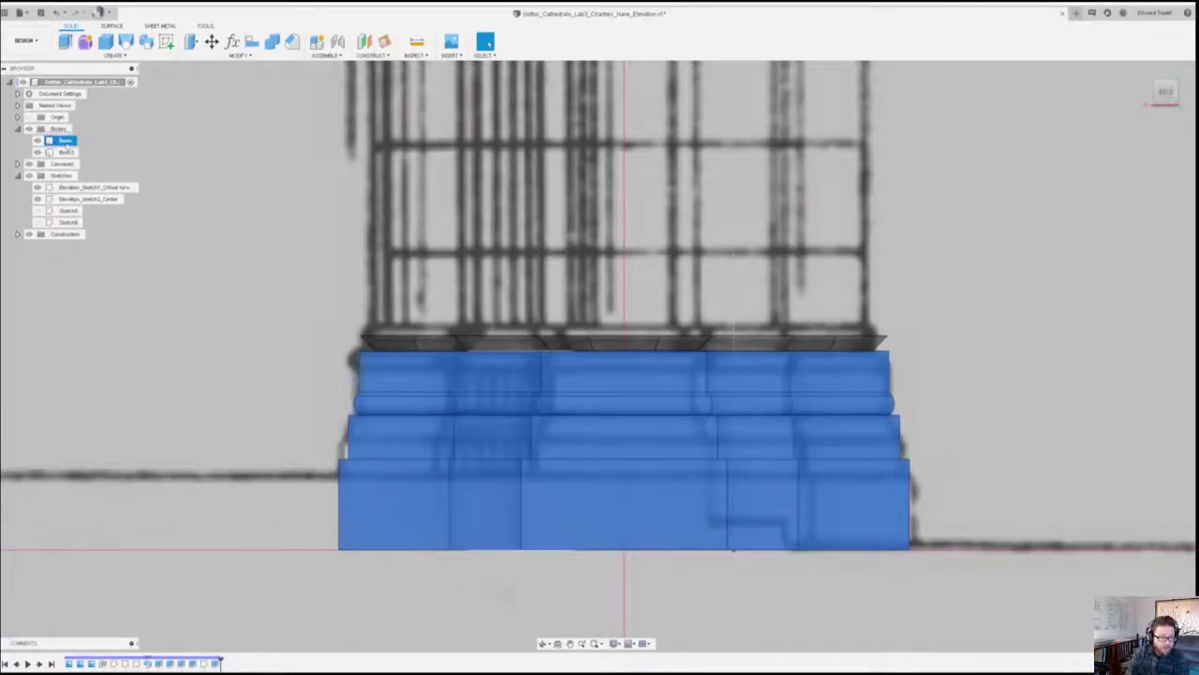
Rename the tapered body on top of the base as Polygonal_Base_and_Shaft.
{"action": "double_click", "coordinate": [65, 151]}
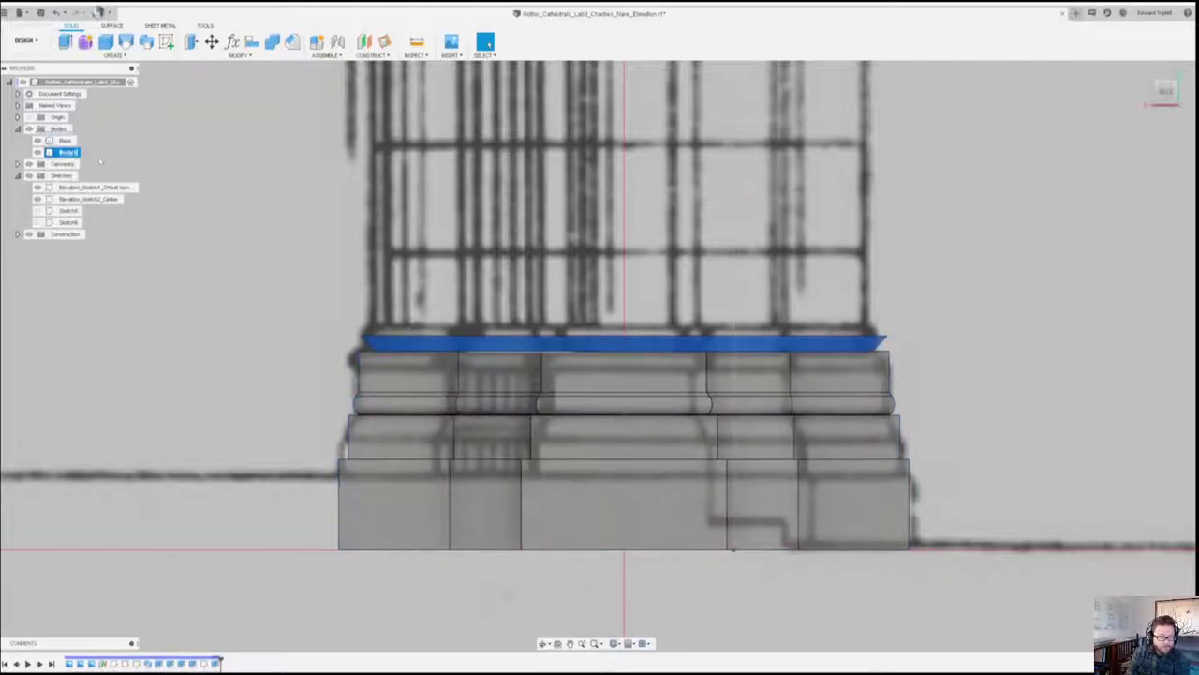
{"action": "type", "text": "Polygonal_Base"}
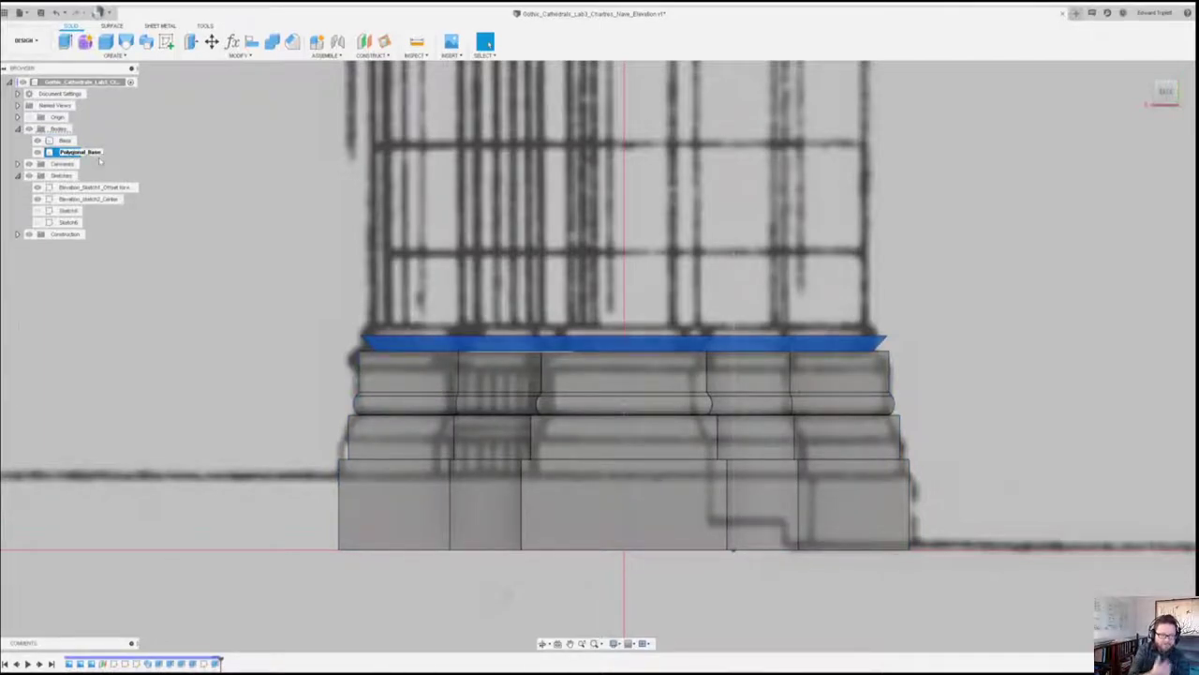
{"action": "type", "text": "_and_Shaft"}
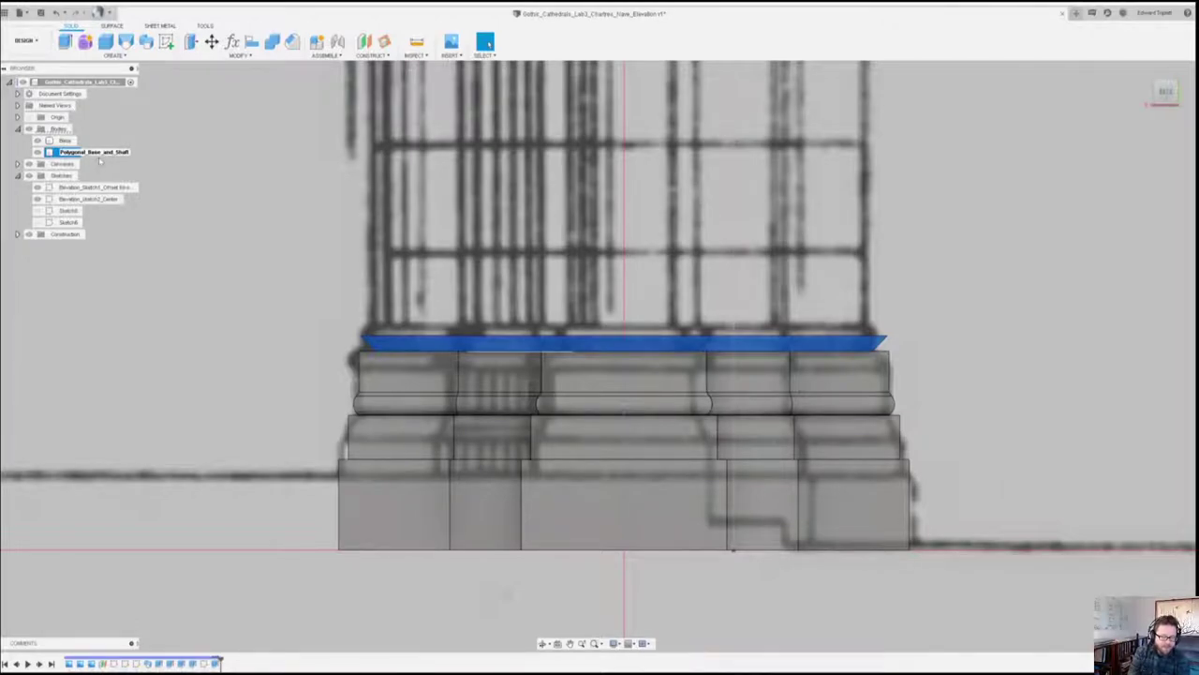
{"action": "key", "text": "Return"}
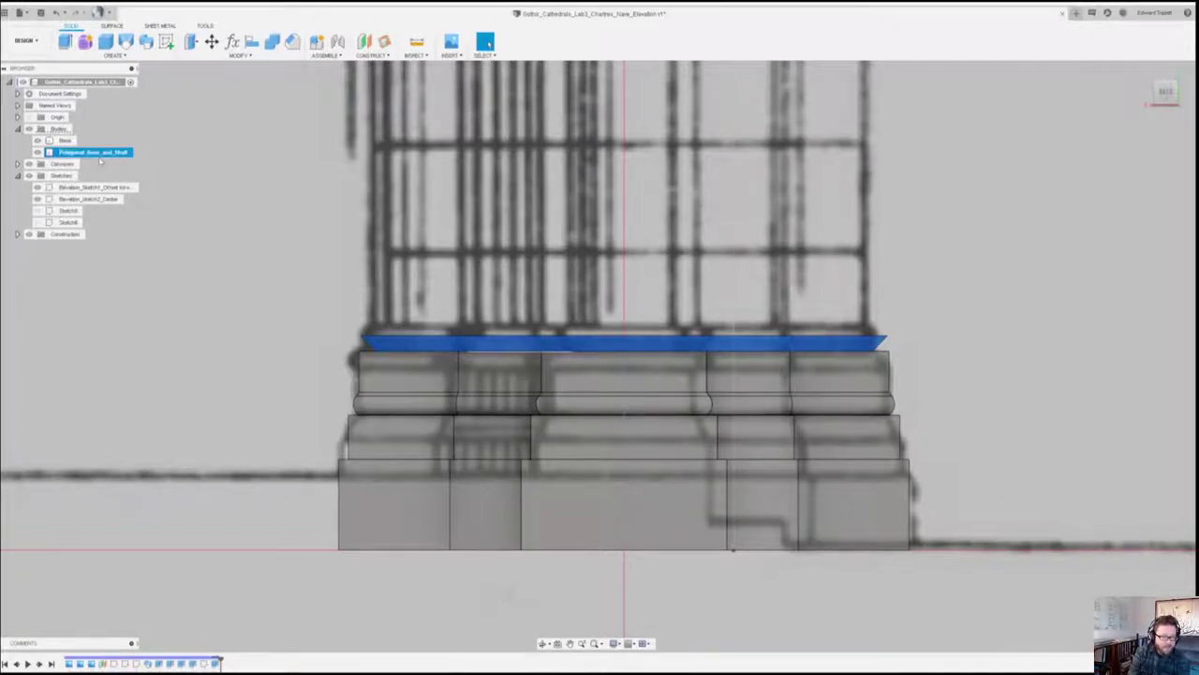
Rewind the lab video to the section on splitting and renaming the bodies, pause it, and resume playback.
{"action": "mouse_move", "coordinate": [791, 344]}
{"action": "middle_mouse_down", "text": "shift"}
{"action": "mouse_move", "coordinate": [694, 262]}
{"action": "mouse_move", "coordinate": [801, 330]}
{"action": "middle_mouse_up", "text": "shift"}
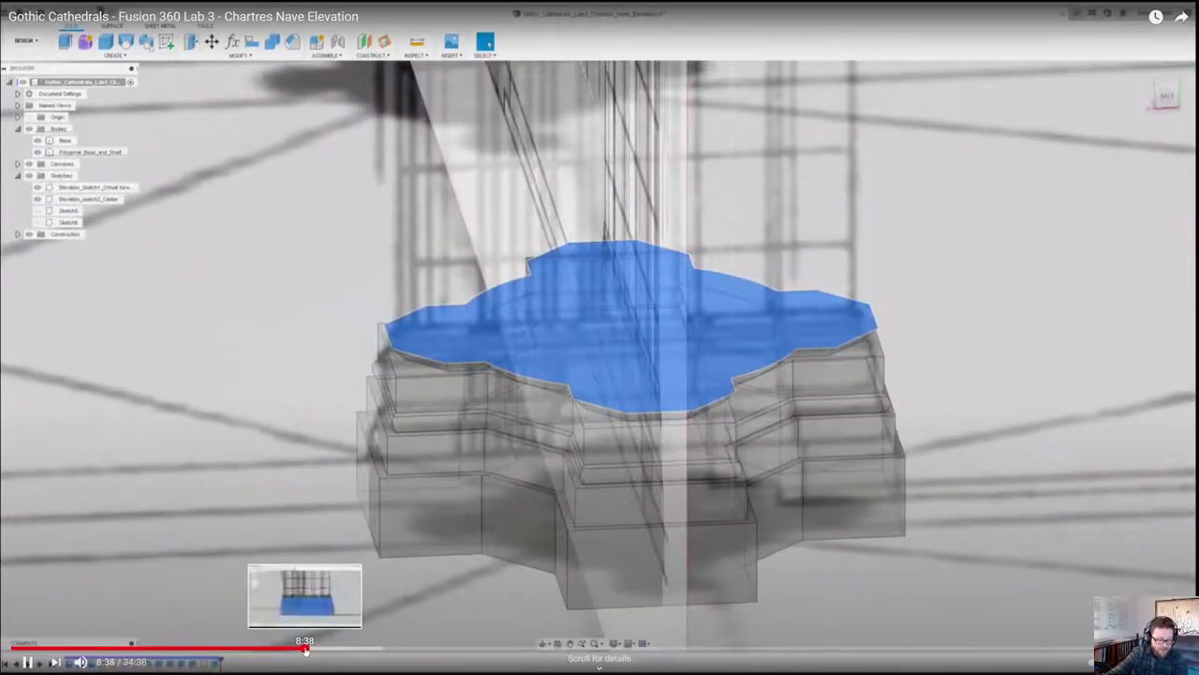
{"action": "left_click", "coordinate": [304, 650]}
{"action": "left_click", "coordinate": [298, 649]}
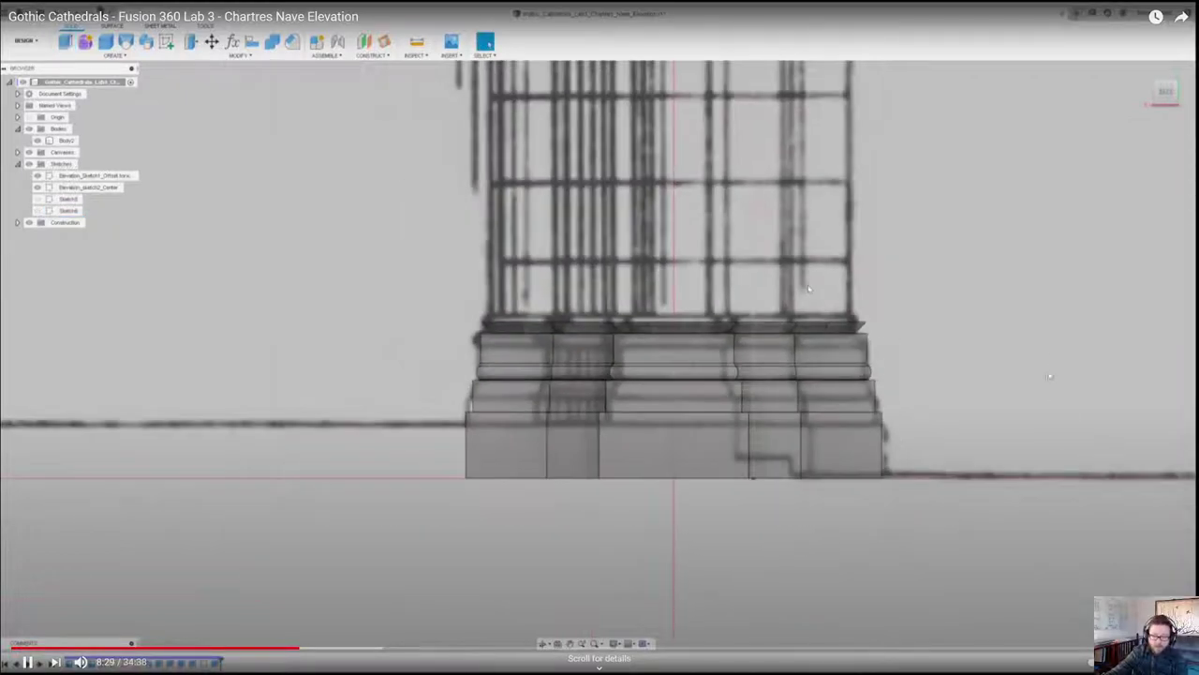
{"action": "left_click", "coordinate": [296, 649]}
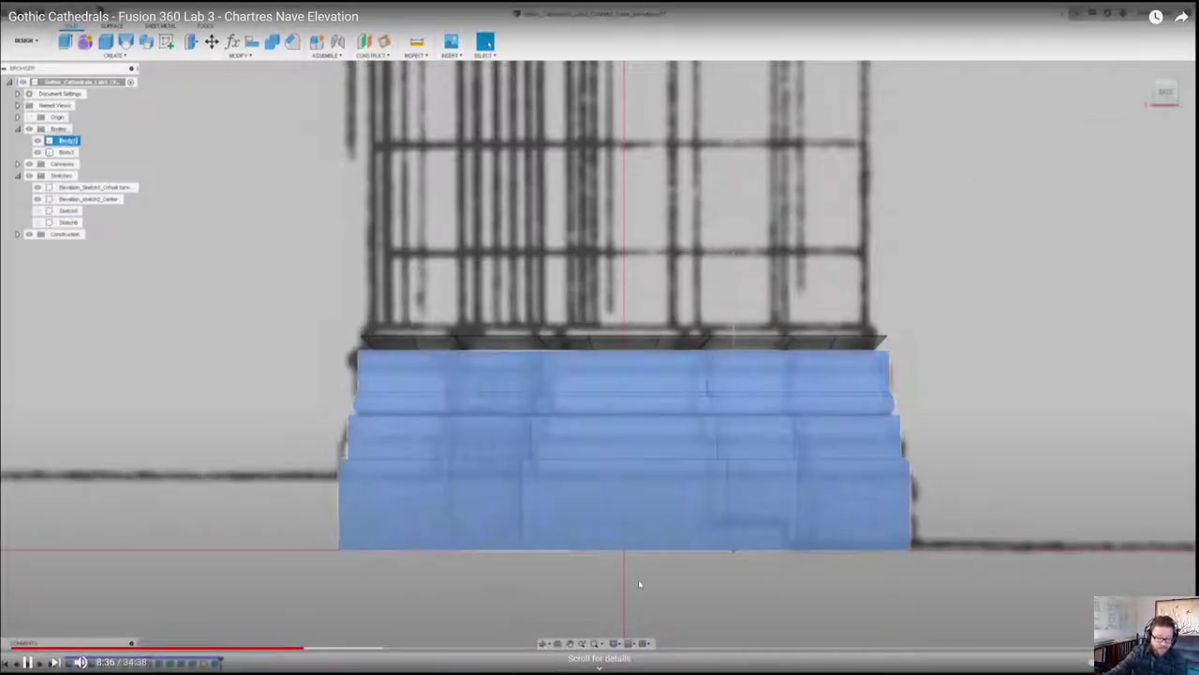
{"action": "left_click", "coordinate": [638, 579]}
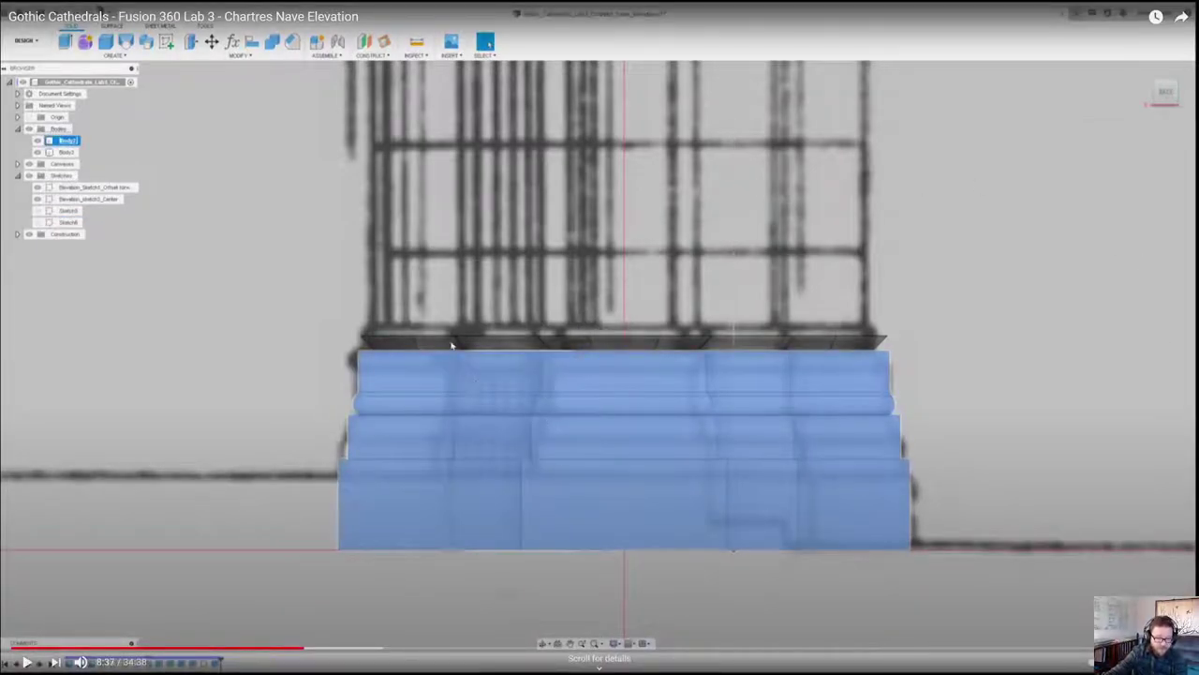
{"action": "left_click", "coordinate": [27, 663]}
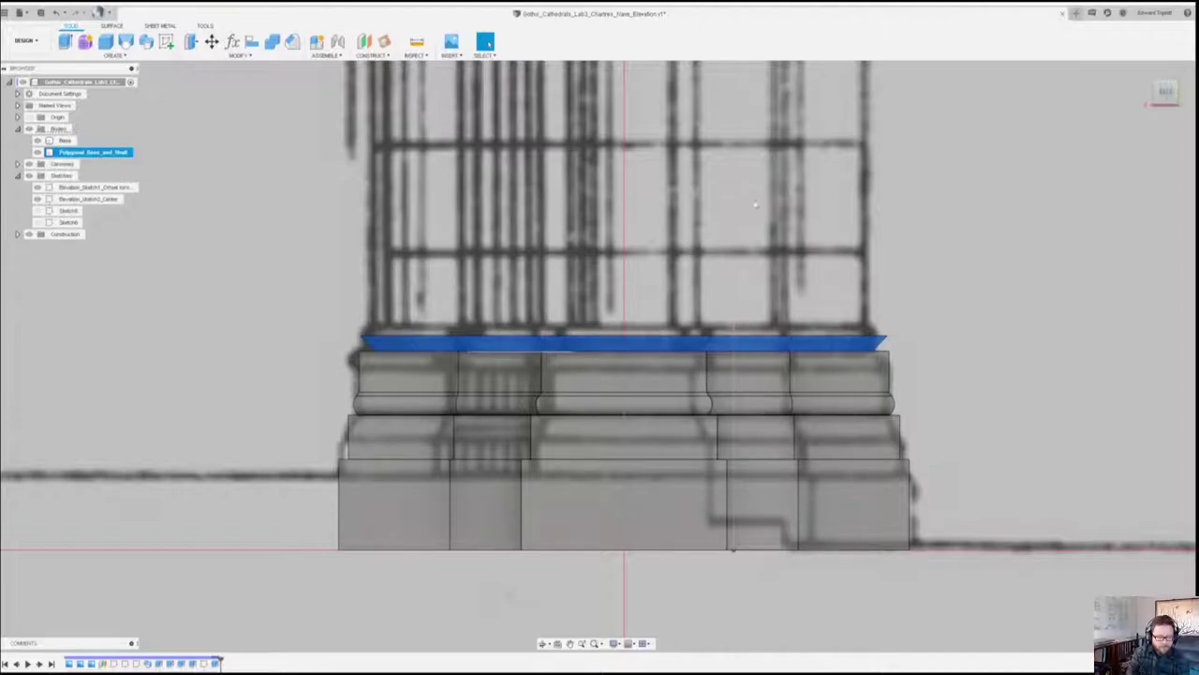
Extrude the top face of the polygonal base up by 0.075 m with a -45° taper, using Join.
{"action": "scroll", "coordinate": [722, 276], "scroll_direction": "up", "scroll_amount": 3}
{"action": "scroll", "coordinate": [723, 276], "scroll_direction": "down", "scroll_amount": 4}
{"action": "middle_click_drag", "start_coordinate": [723, 275], "coordinate": [801, 333], "text": "shift"}
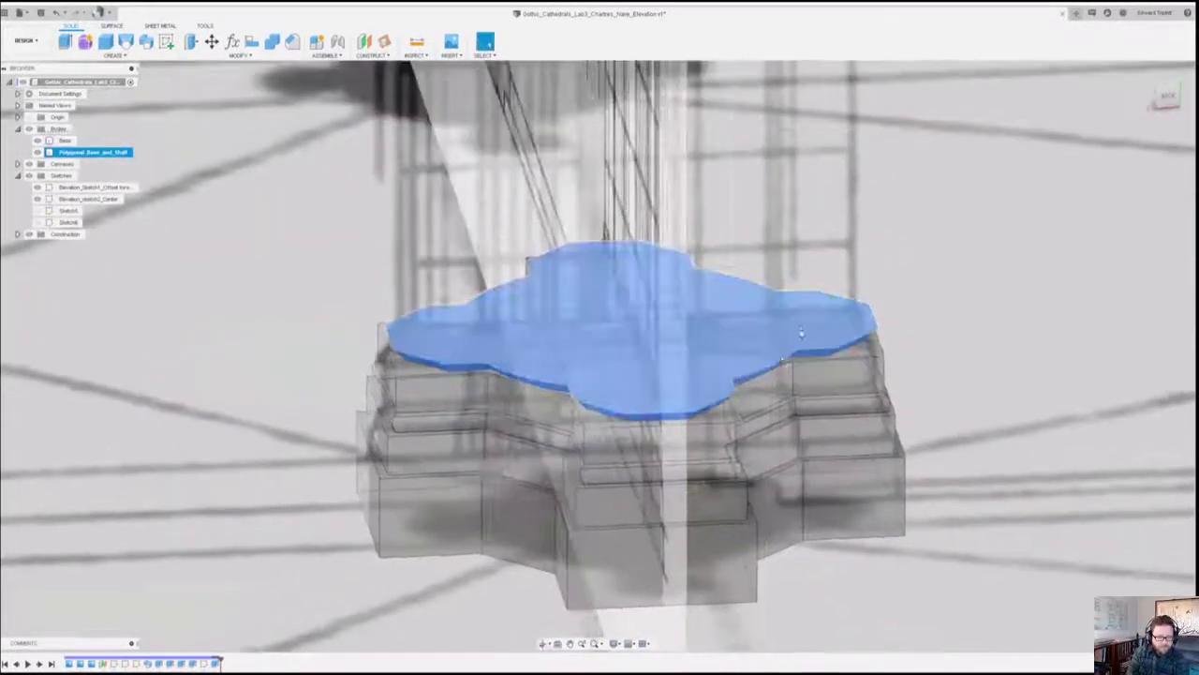
{"action": "left_click", "coordinate": [801, 333]}
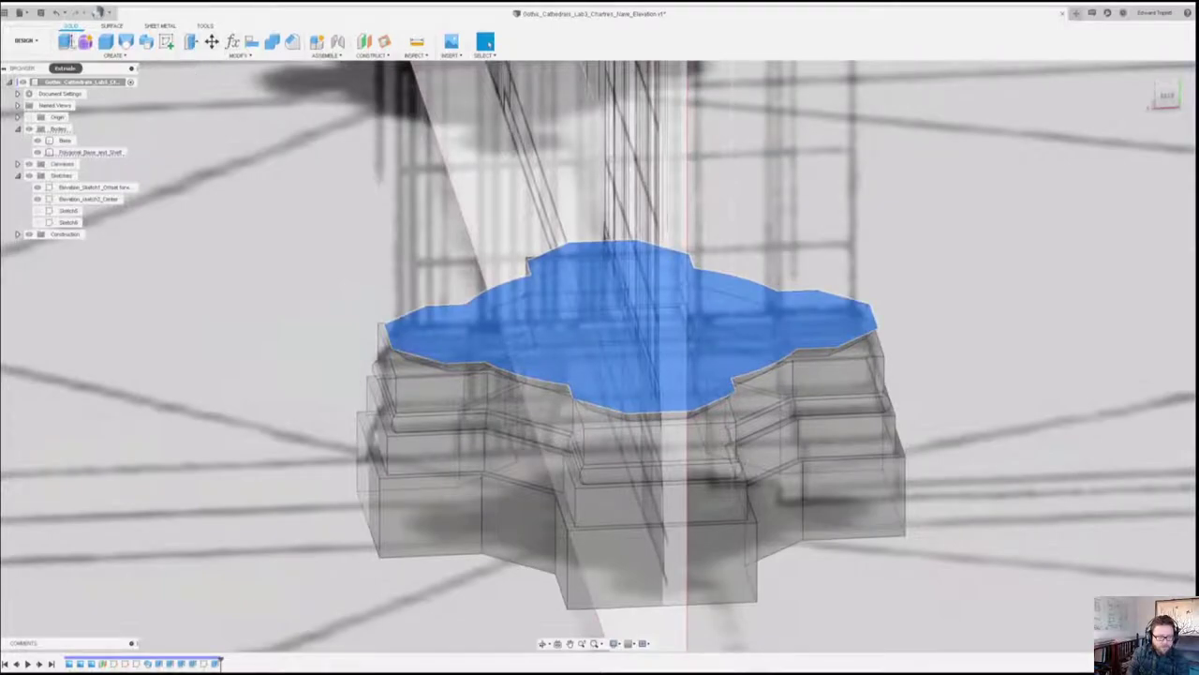
{"action": "left_click", "coordinate": [65, 42]}
{"action": "left_click", "coordinate": [1167, 94]}
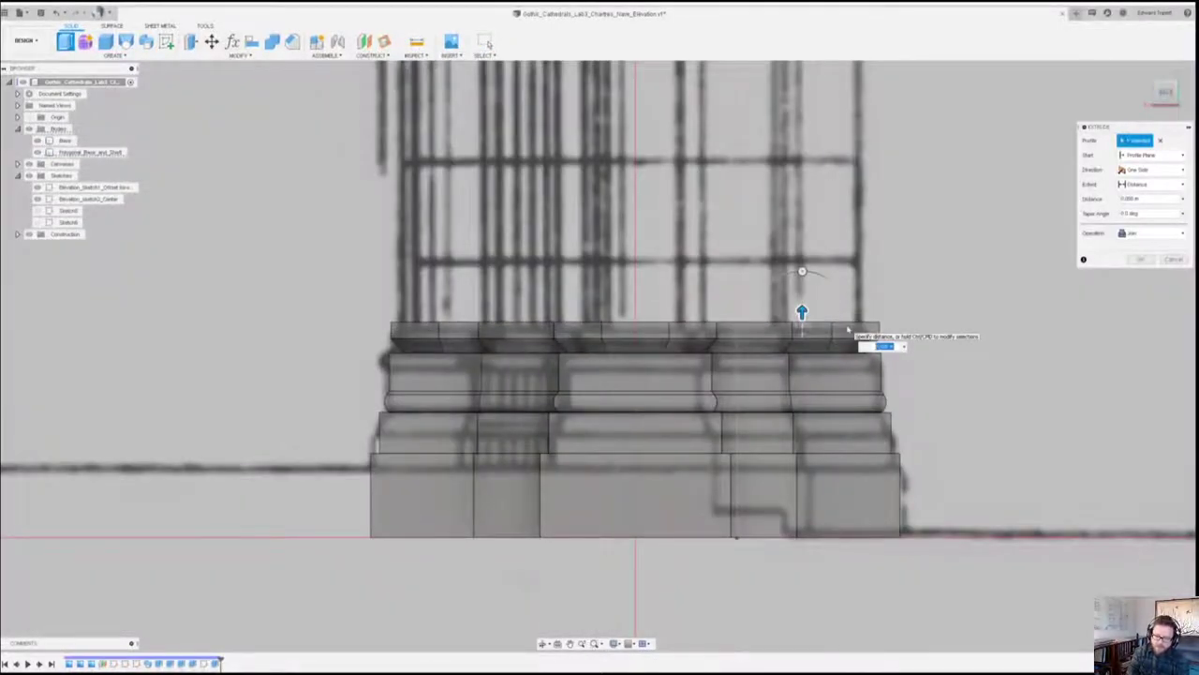
{"action": "type", "text": ".075"}
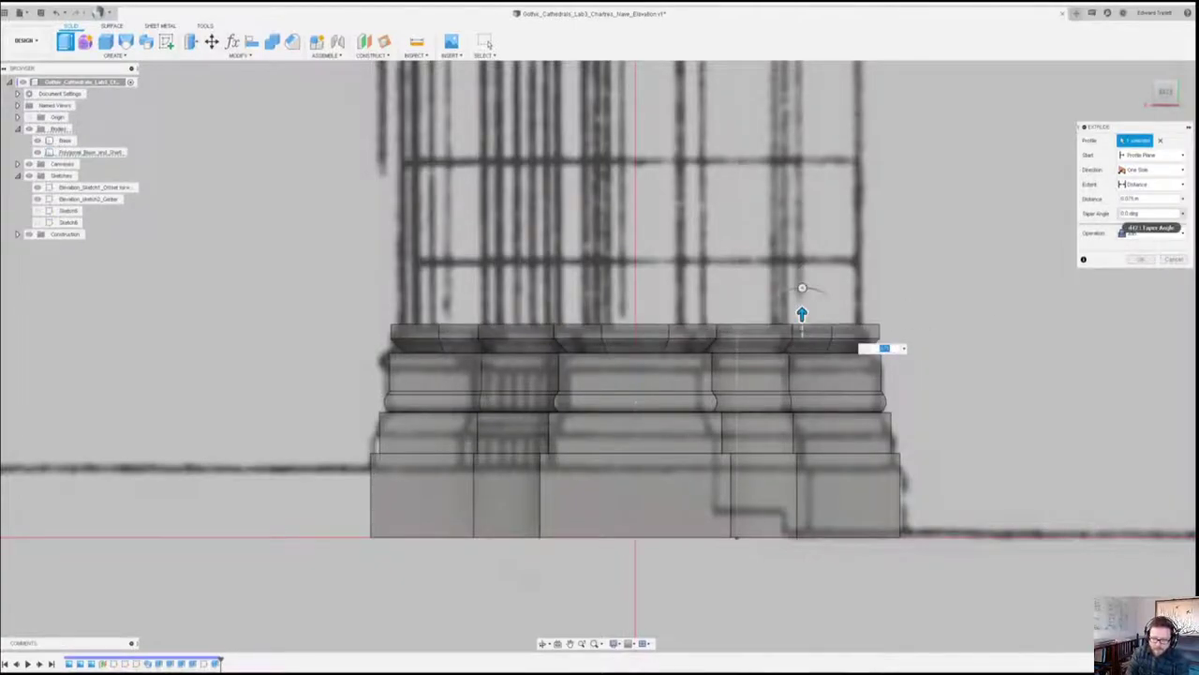
{"action": "key", "text": "Tab"}
{"action": "type", "text": "-45"}
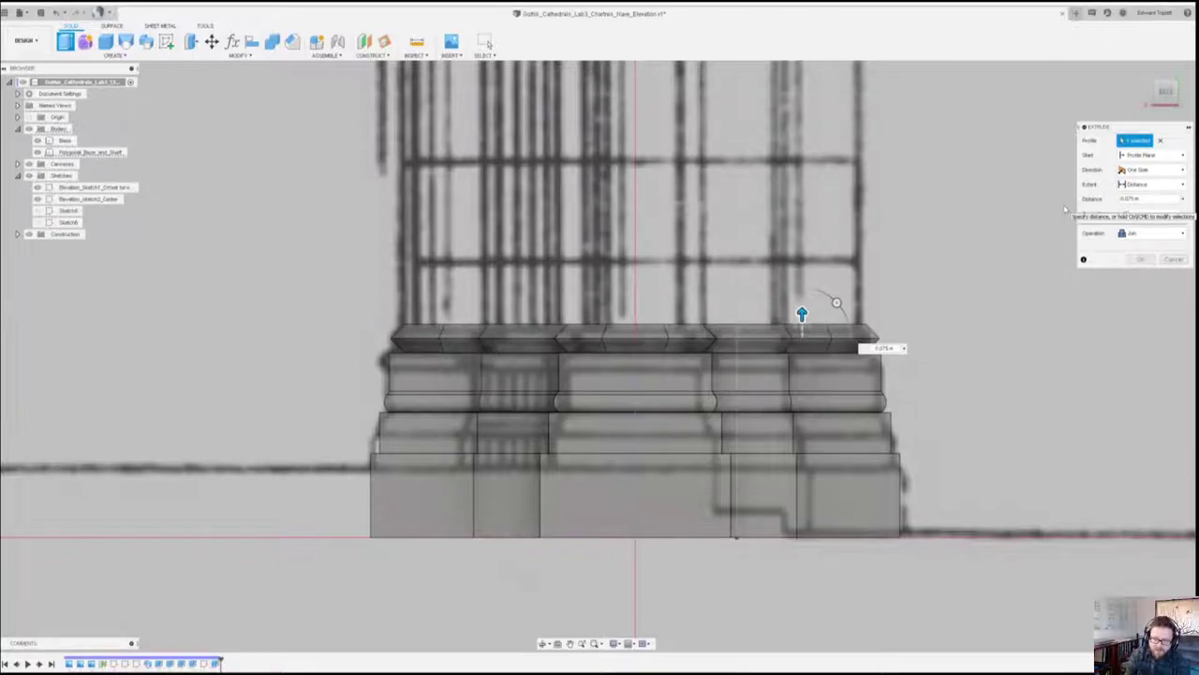
{"action": "key", "text": "Return"}
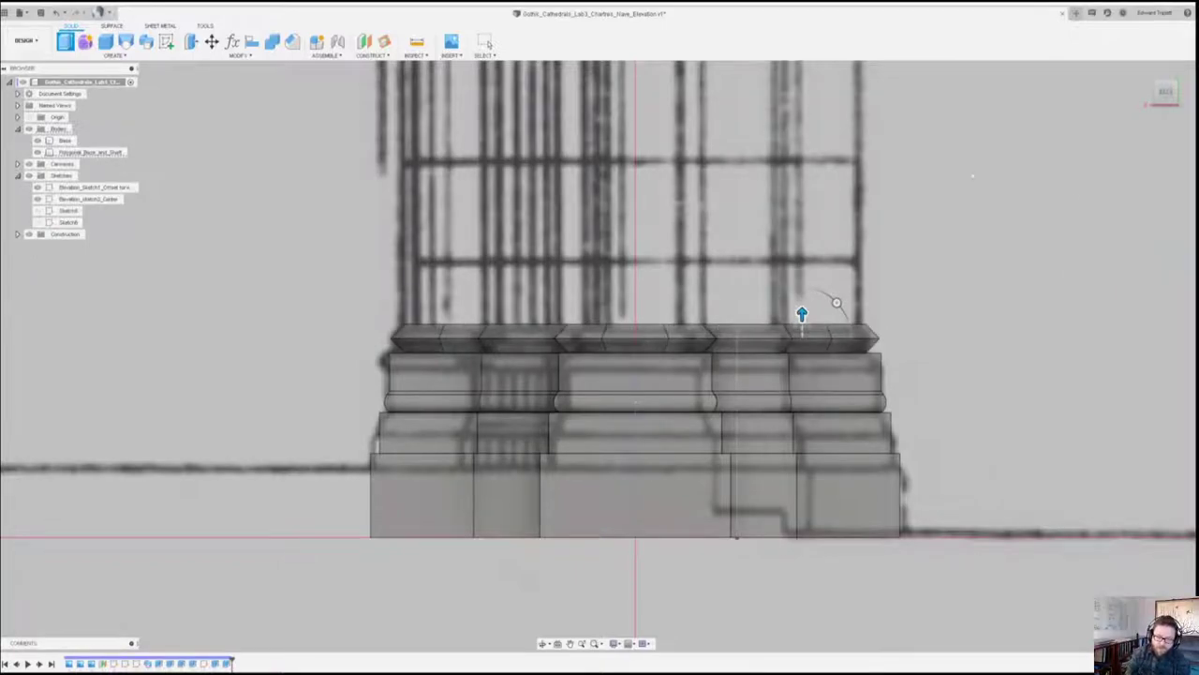
Extrude the top face of the polygonal base straight up about 8 m towards the pier's capital in the elevation drawing.
{"action": "scroll", "coordinate": [758, 317], "scroll_direction": "down", "scroll_amount": 3}
{"action": "middle_click_drag", "start_coordinate": [757, 301], "coordinate": [734, 381]}
{"action": "scroll", "coordinate": [733, 381], "scroll_direction": "up", "scroll_amount": 2}
{"action": "middle_click_drag", "start_coordinate": [640, 398], "coordinate": [661, 396], "text": "shift"}
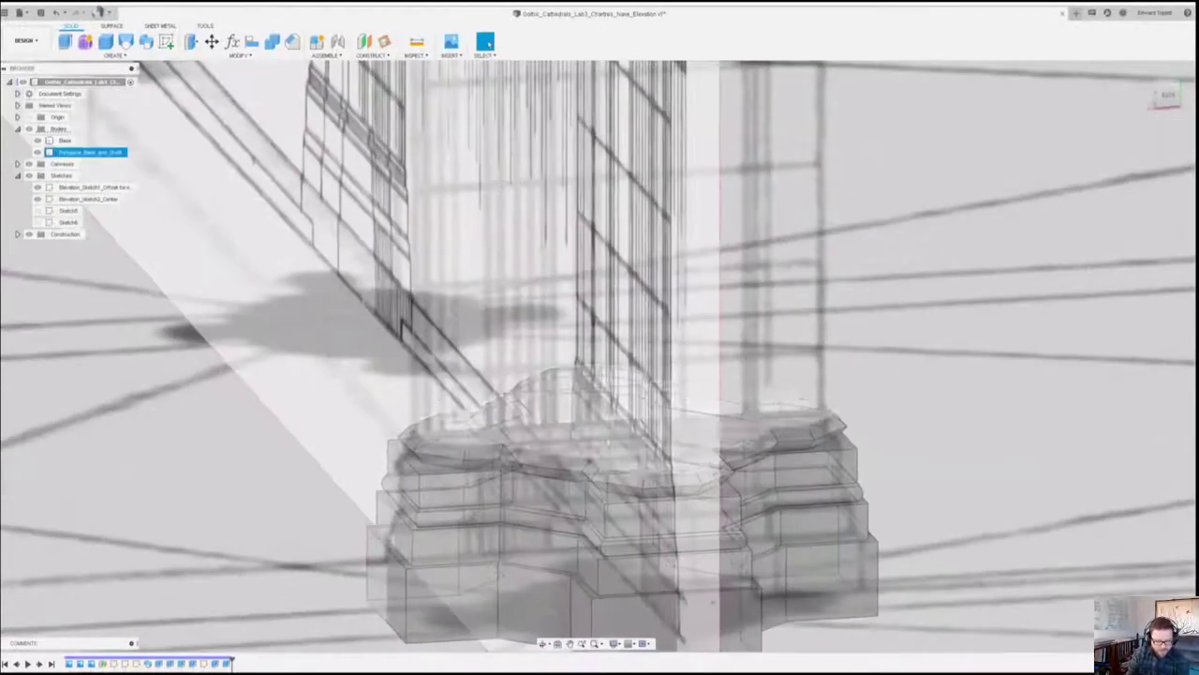
{"action": "left_click", "coordinate": [662, 395]}
{"action": "key", "text": "e"}
{"action": "scroll", "coordinate": [661, 395], "scroll_direction": "down", "scroll_amount": 3}
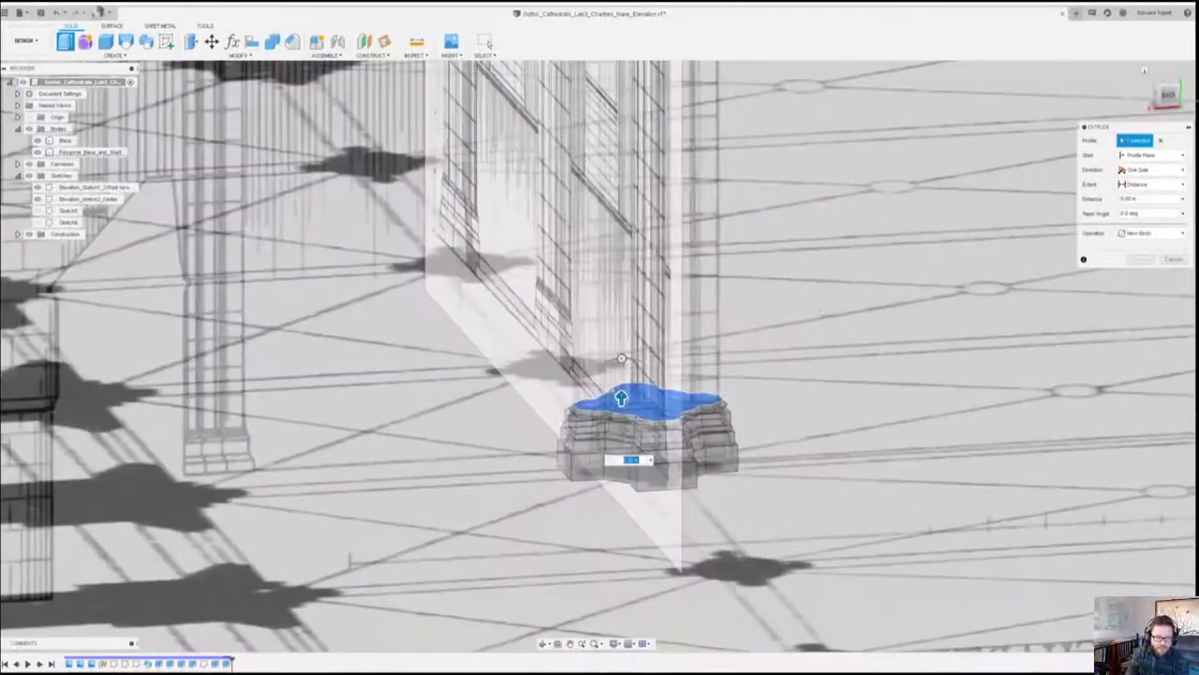
{"action": "left_click", "coordinate": [1169, 94]}
{"action": "scroll", "coordinate": [660, 332], "scroll_direction": "down", "scroll_amount": 3}
{"action": "middle_click_drag", "start_coordinate": [661, 332], "coordinate": [659, 441]}
{"action": "scroll", "coordinate": [658, 441], "scroll_direction": "up", "scroll_amount": 2}
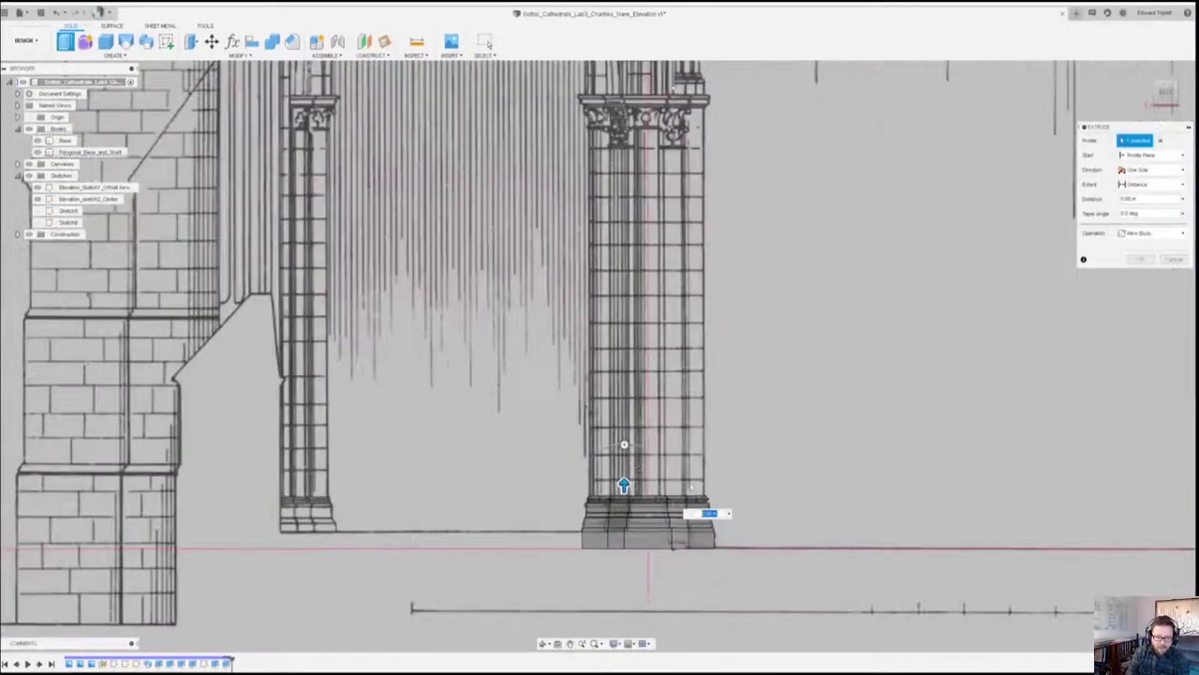
{"action": "left_click_drag", "start_coordinate": [624, 485], "coordinate": [620, 100]}
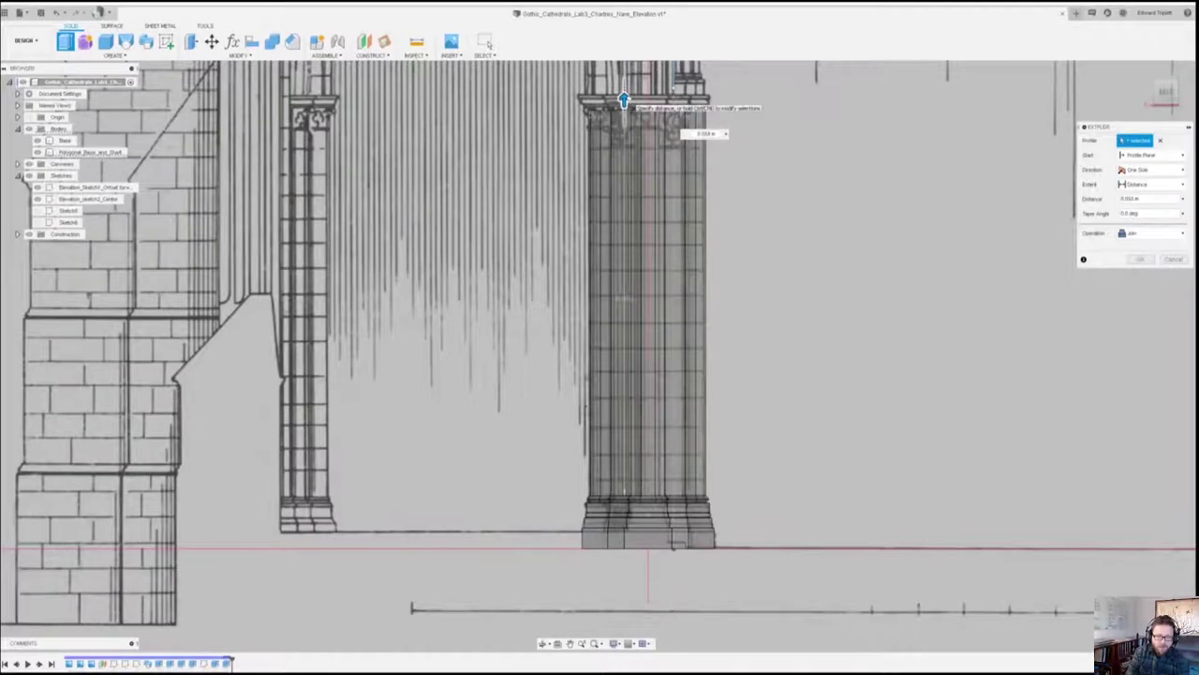
Fine-tune the shaft extrusion to about 8.1 m so it meets the underside of the capital's moulding, and apply it as Join.
{"action": "middle_click_drag", "start_coordinate": [620, 100], "coordinate": [620, 124]}
{"action": "middle_click_drag", "start_coordinate": [673, 184], "coordinate": [632, 265]}
{"action": "scroll", "coordinate": [632, 265], "scroll_direction": "up", "scroll_amount": 2}
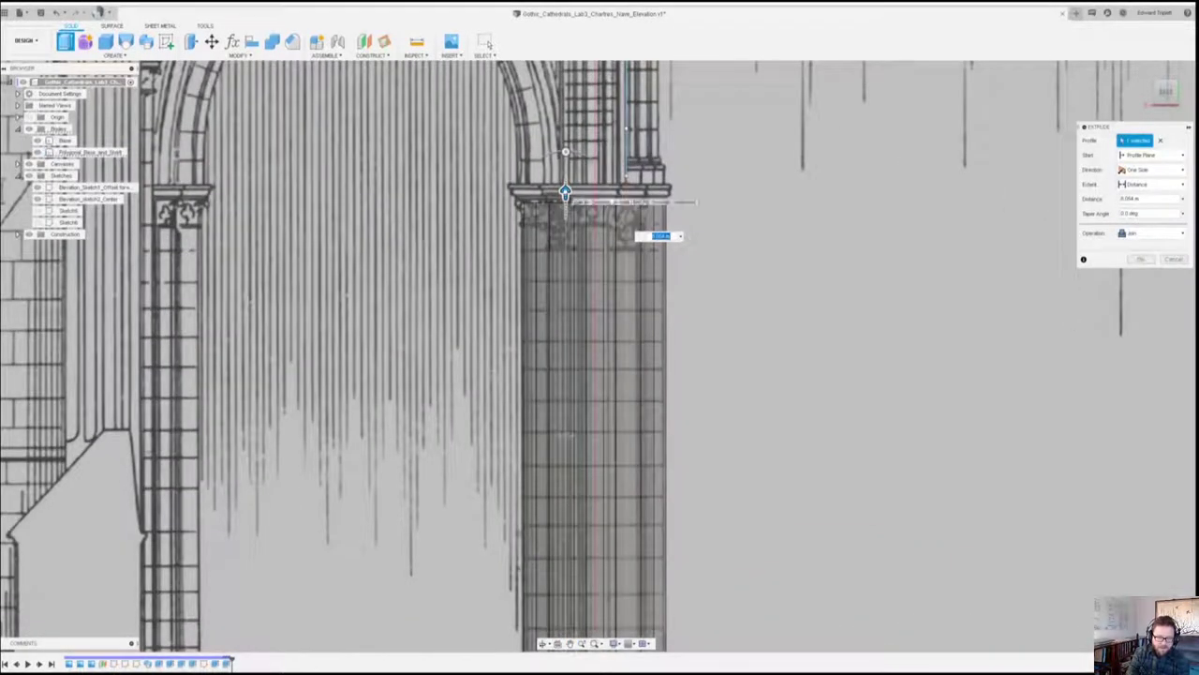
{"action": "left_click_drag", "start_coordinate": [565, 195], "coordinate": [565, 192]}
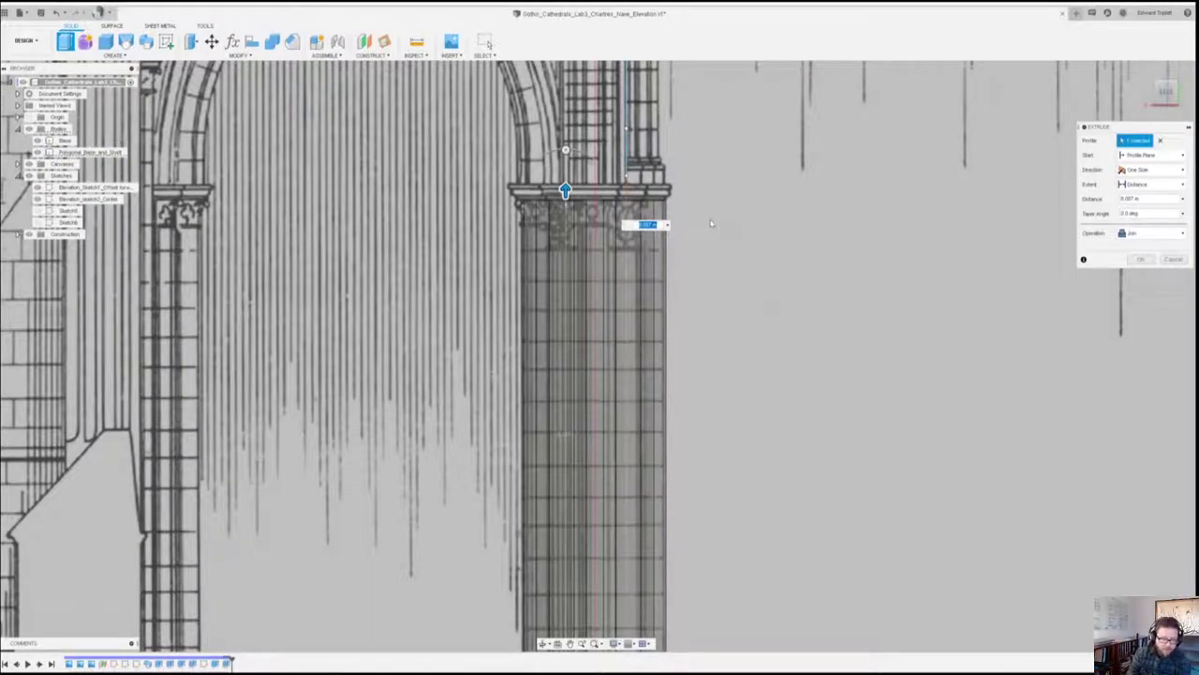
{"action": "type", "text": "0"}
{"action": "scroll", "coordinate": [603, 248], "scroll_direction": "up", "scroll_amount": 3}
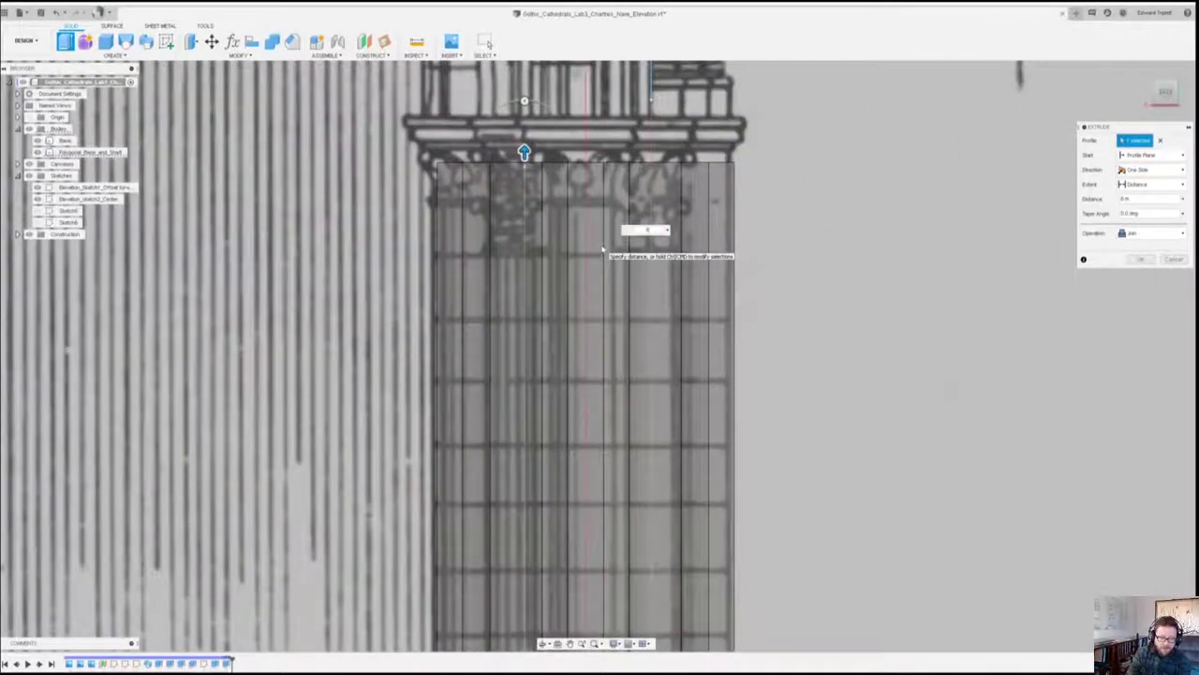
{"action": "type", "text": ".05"}
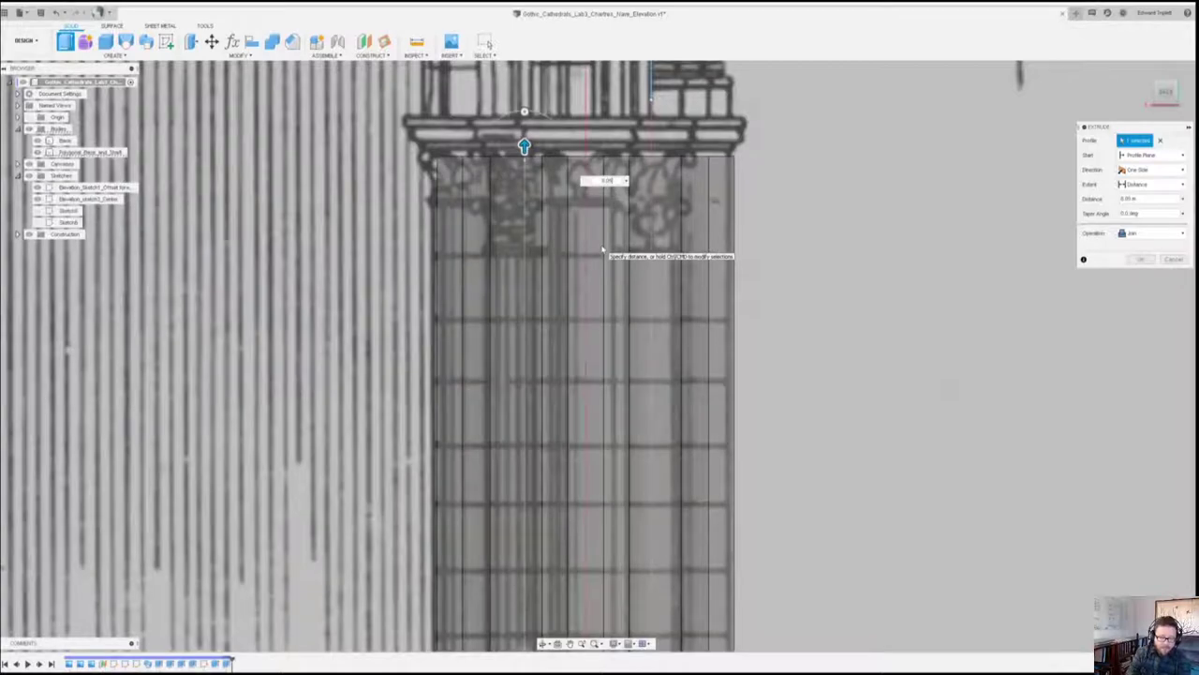
{"action": "left_click_drag", "start_coordinate": [525, 149], "coordinate": [525, 143]}
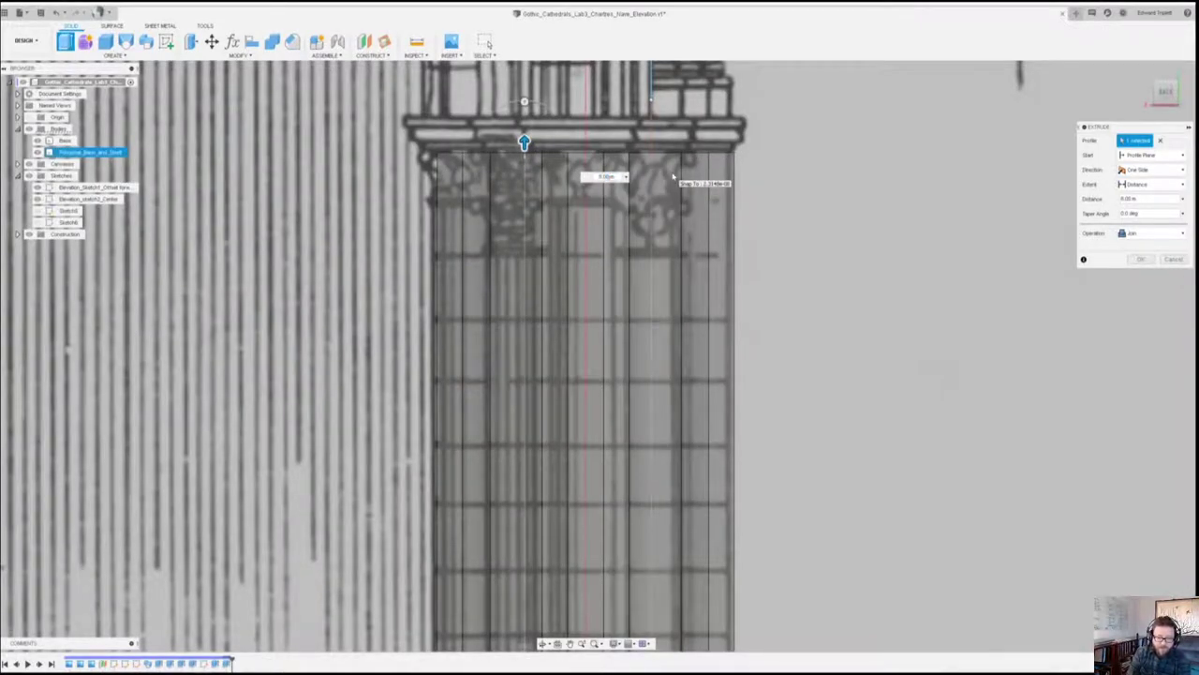
{"action": "key", "text": "Return"}
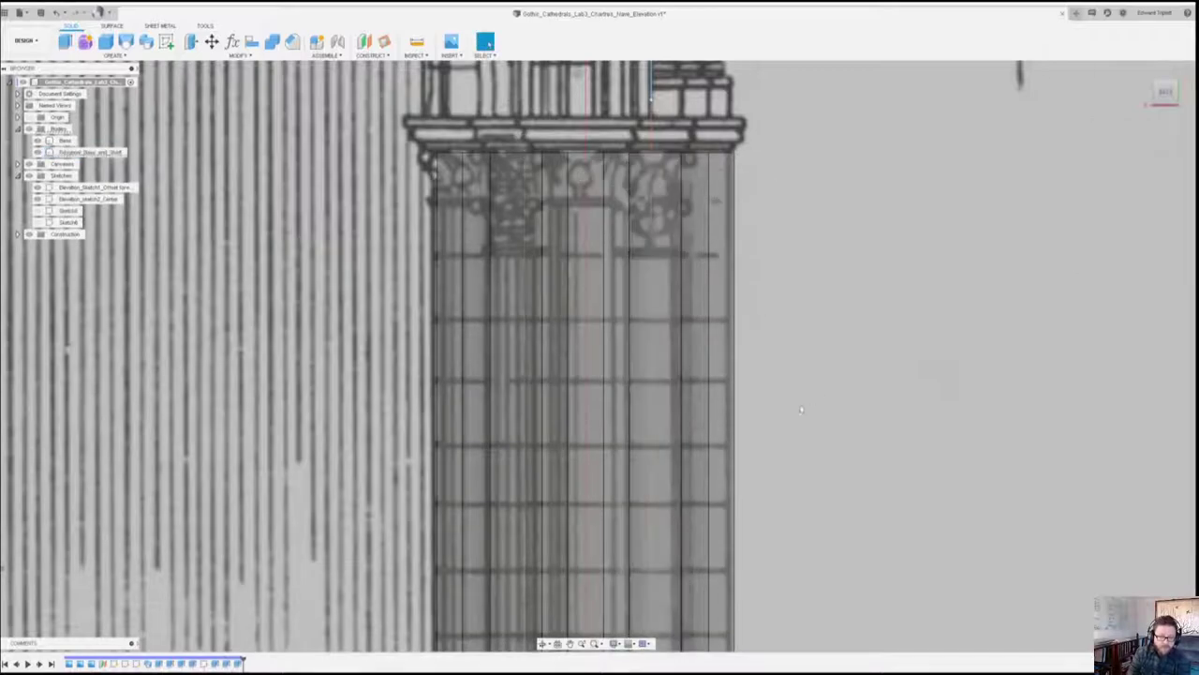
Examine the extruded shaft from the capital down to the base against the elevation drawing.
{"action": "scroll", "coordinate": [705, 322], "scroll_direction": "down", "scroll_amount": 5}
{"action": "middle_click_drag", "start_coordinate": [710, 361], "coordinate": [724, 270]}
{"action": "scroll", "coordinate": [663, 549], "scroll_direction": "up", "scroll_amount": 5}
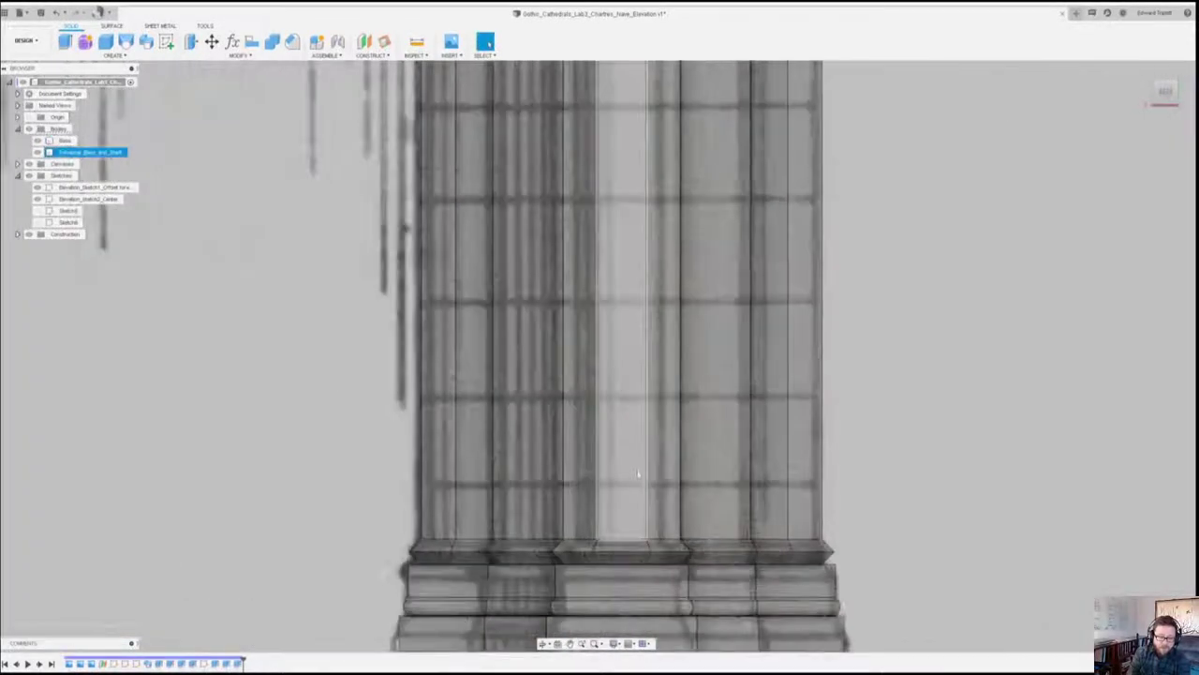
{"action": "scroll", "coordinate": [656, 399], "scroll_direction": "down", "scroll_amount": 6}
{"action": "middle_click_drag", "start_coordinate": [681, 329], "coordinate": [576, 484]}
{"action": "scroll", "coordinate": [544, 469], "scroll_direction": "up", "scroll_amount": 3}
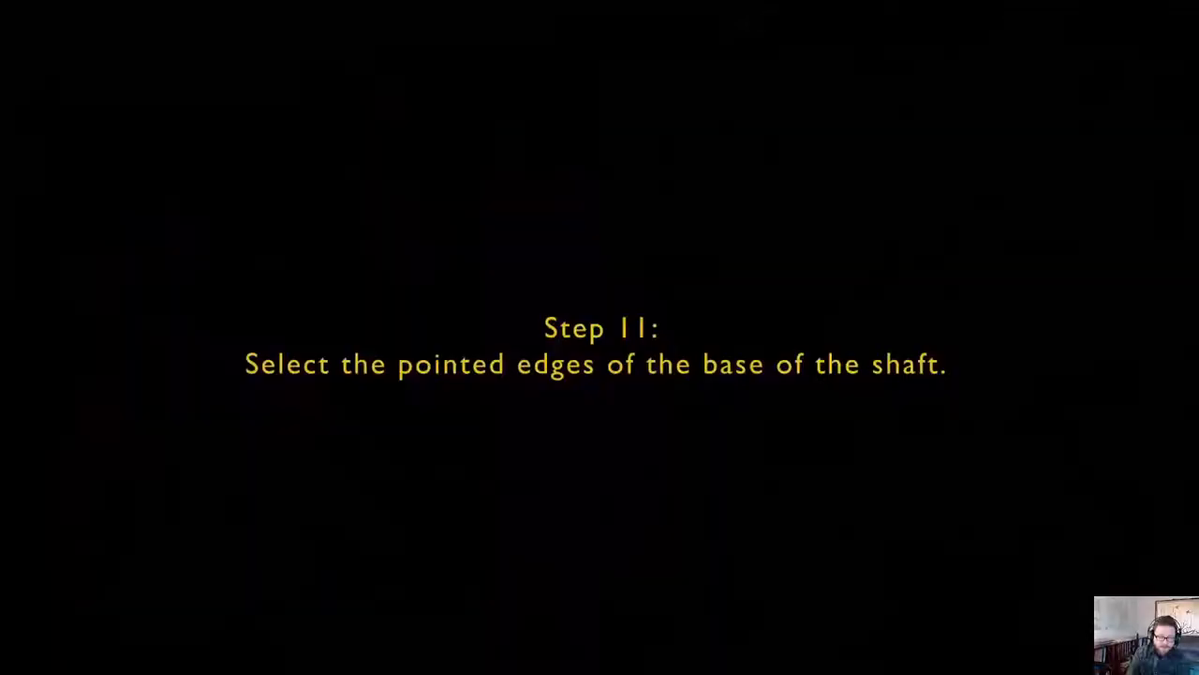
{"action": "mouse_move", "coordinate": [190, 329]}
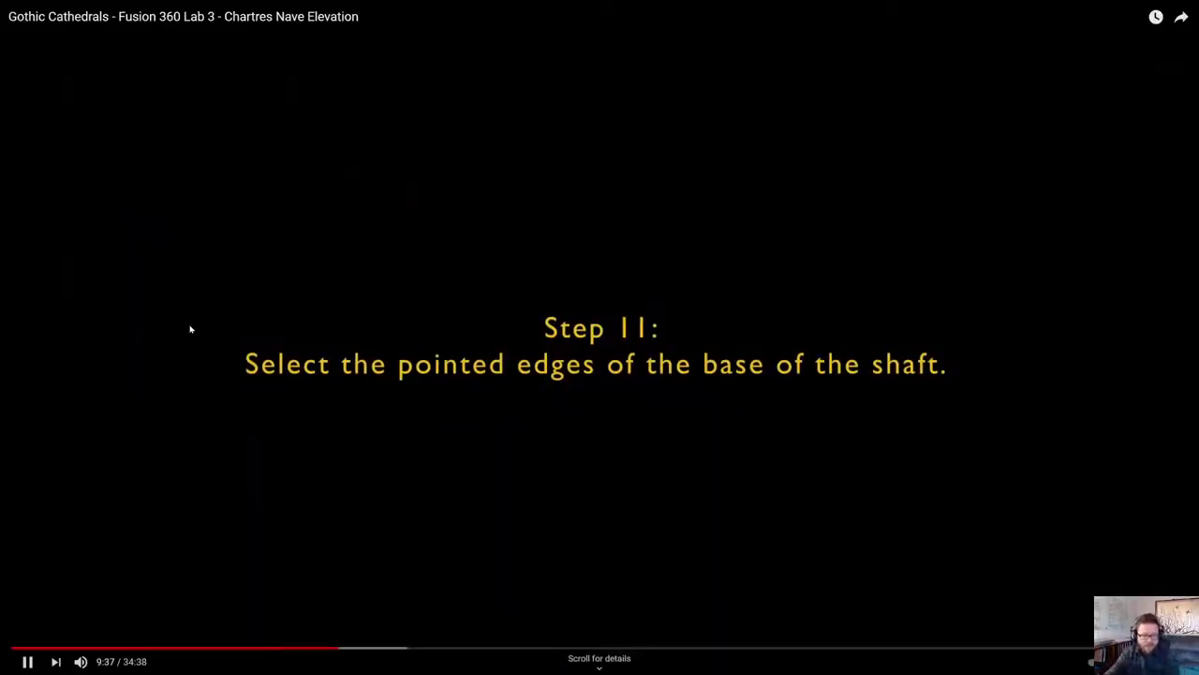
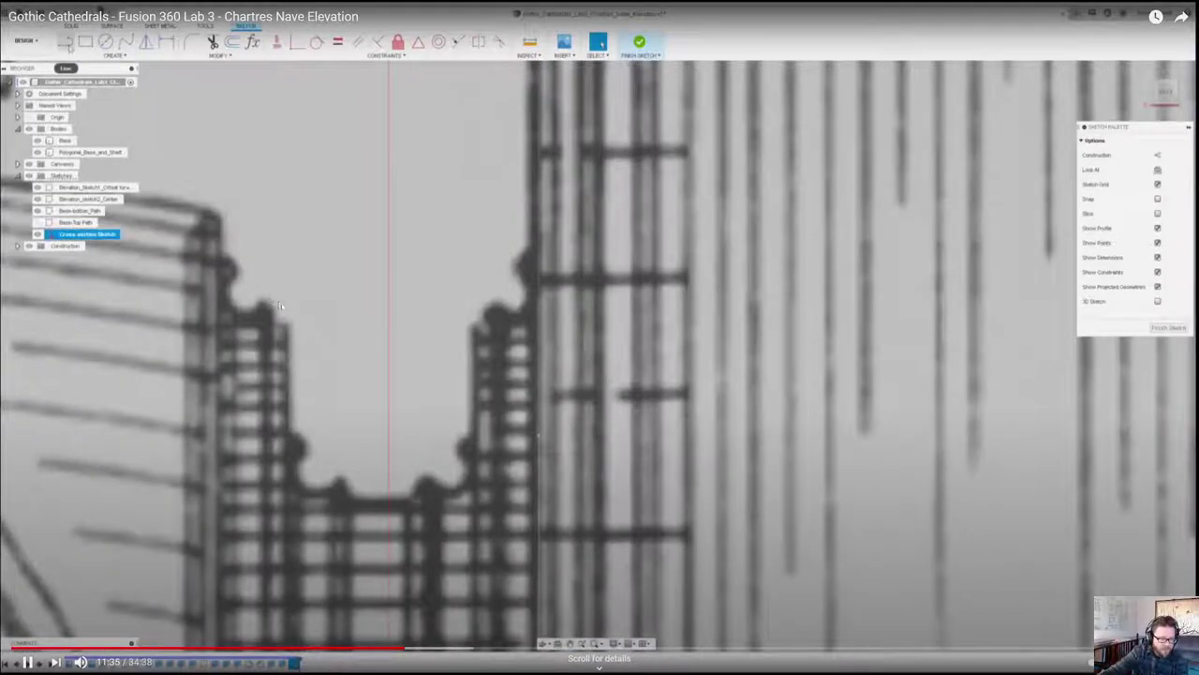
Draw a vertical line along the pier's centre up to the top of the elevation drawing and make it a construction line.
{"action": "scroll", "coordinate": [321, 455], "scroll_direction": "down", "scroll_amount": 10}
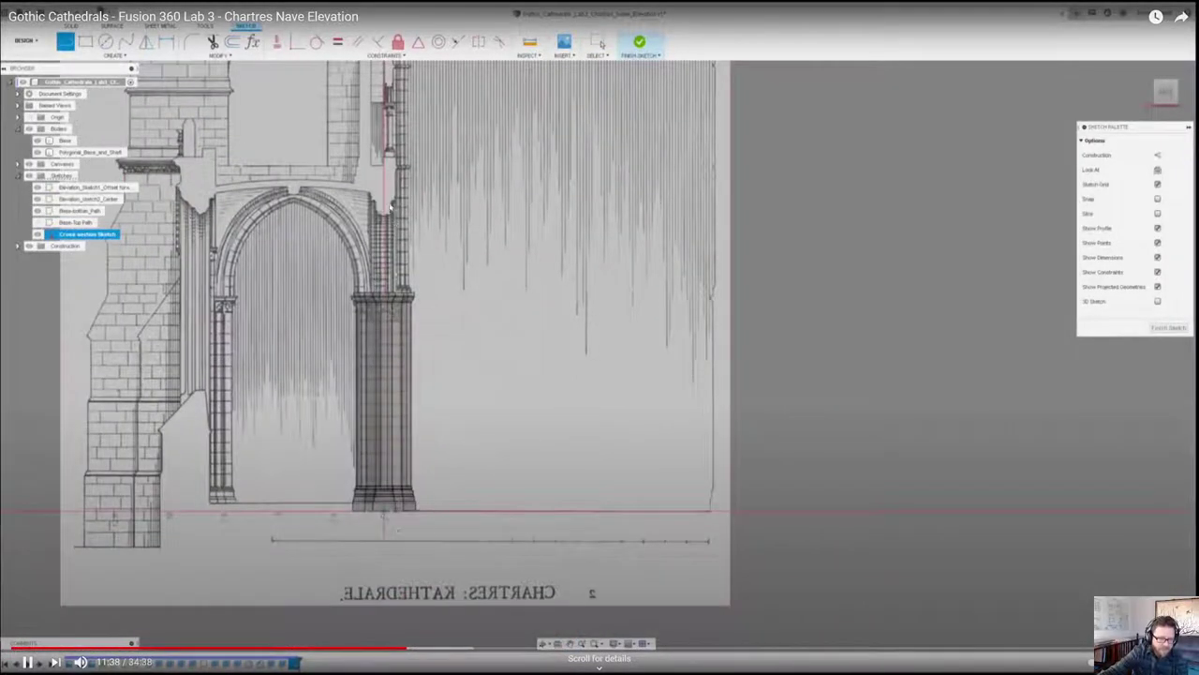
{"action": "left_click", "coordinate": [391, 207]}
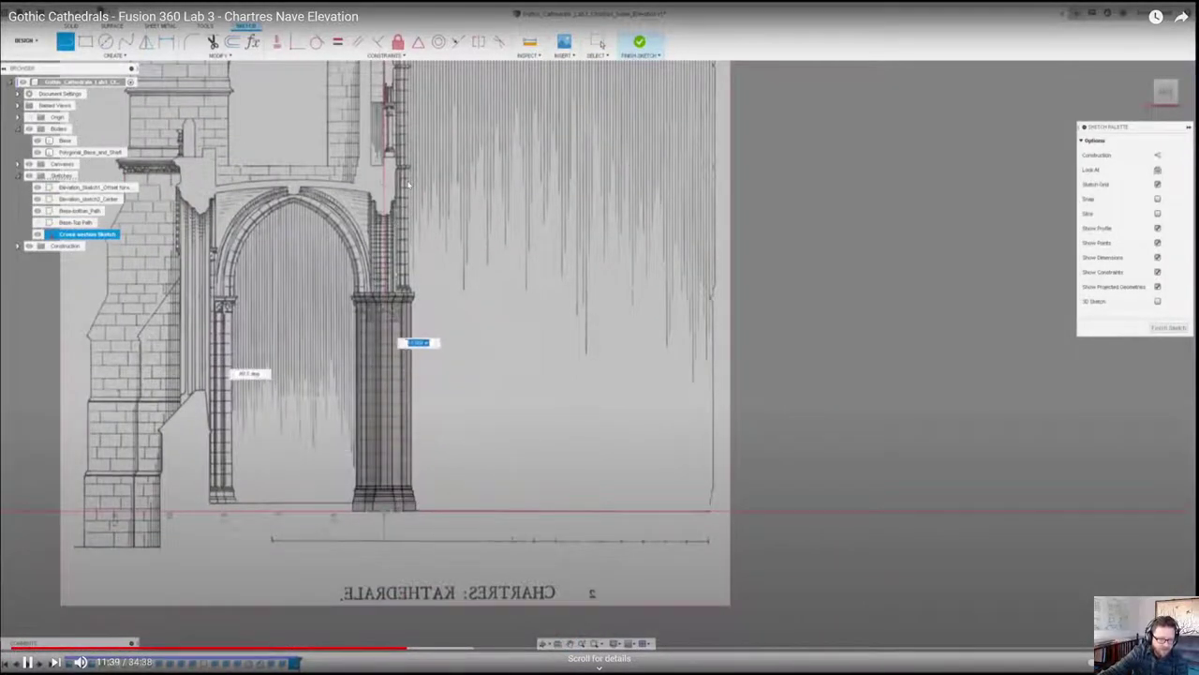
{"action": "scroll", "coordinate": [408, 185], "scroll_direction": "down", "scroll_amount": 5}
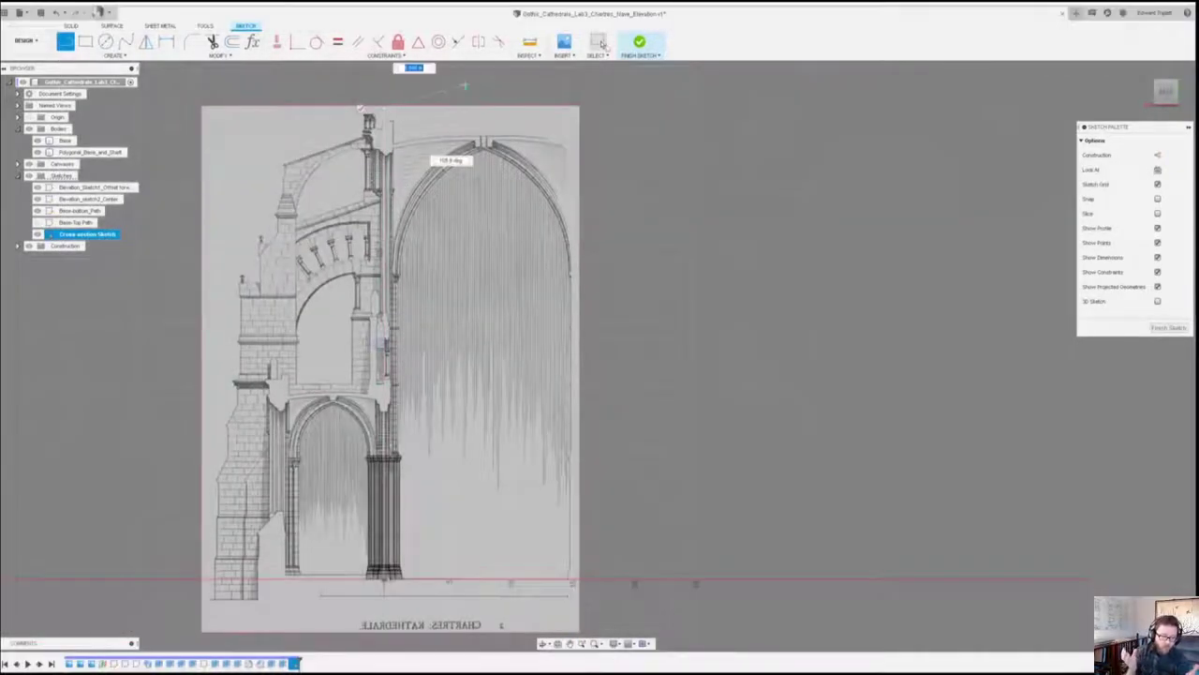
{"action": "left_click", "coordinate": [599, 42]}
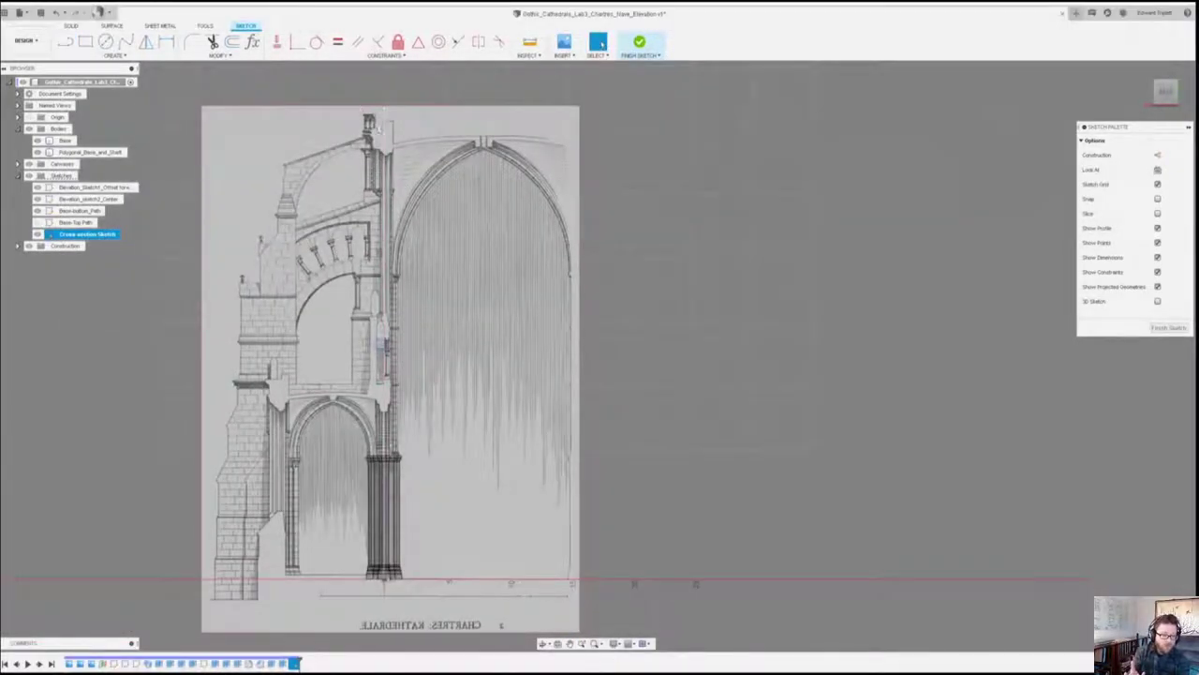
{"action": "left_click", "coordinate": [384, 132]}
{"action": "scroll", "coordinate": [382, 403], "scroll_direction": "up", "scroll_amount": 10}
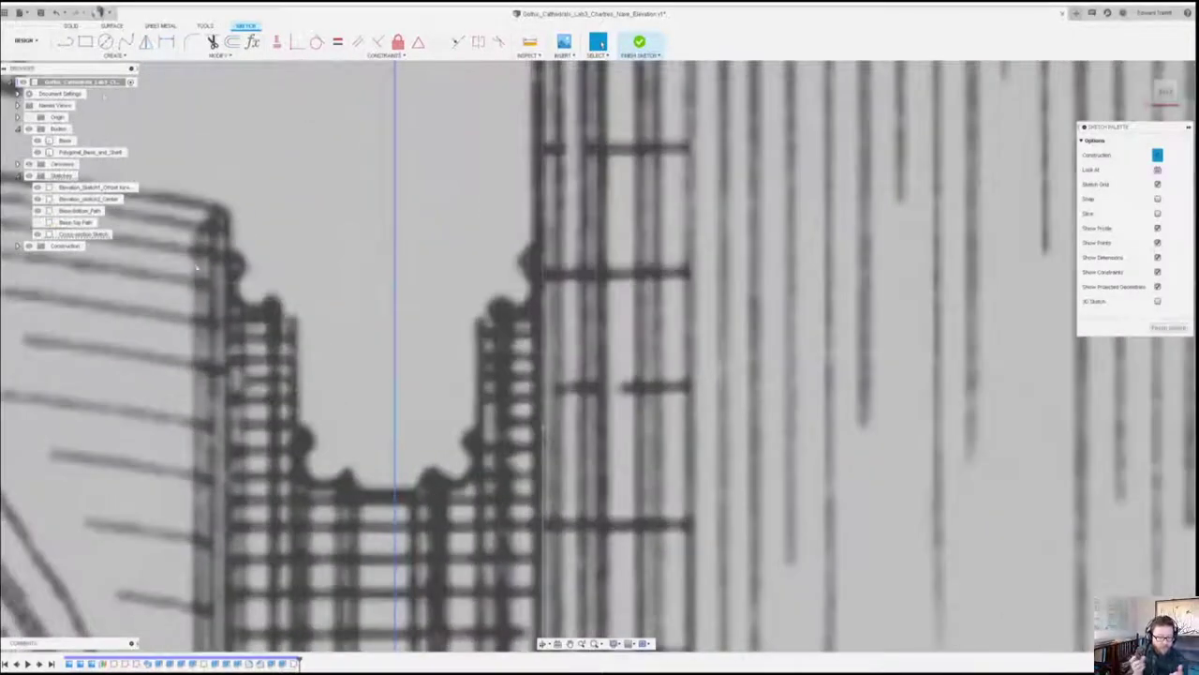
Trace the lower half-profile of the arch moulding with straight lines, from the centreline around the lower lobes to the foot of the long side.
{"action": "left_click", "coordinate": [64, 41]}
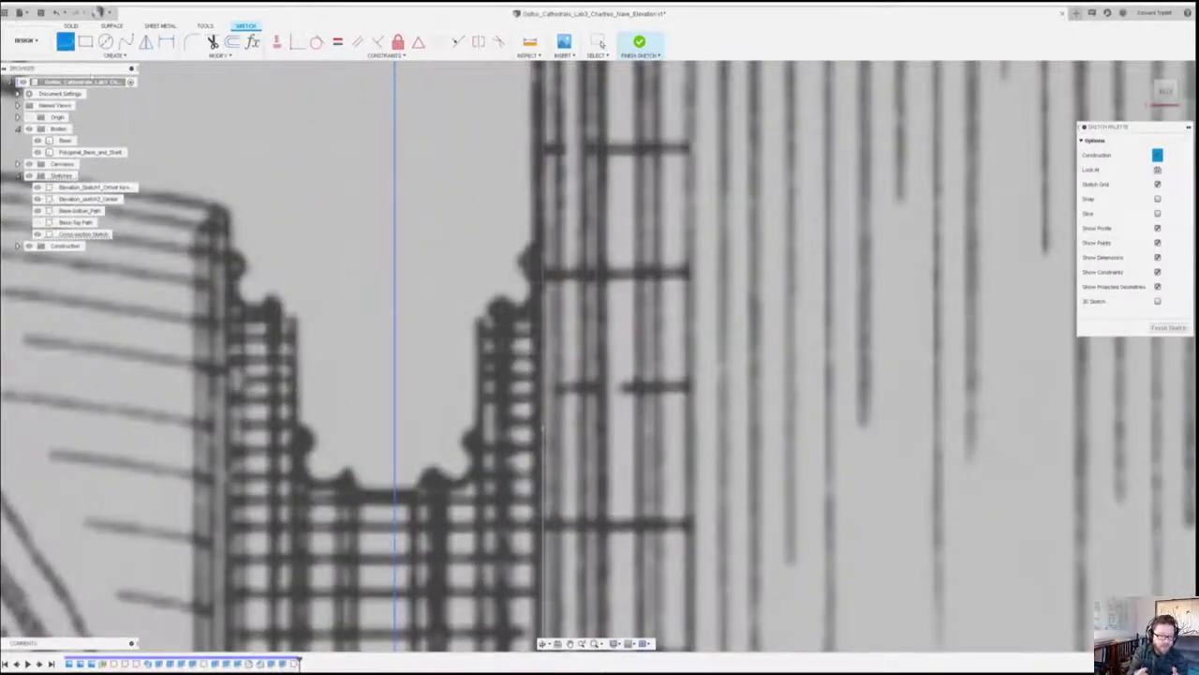
{"action": "left_click", "coordinate": [395, 491]}
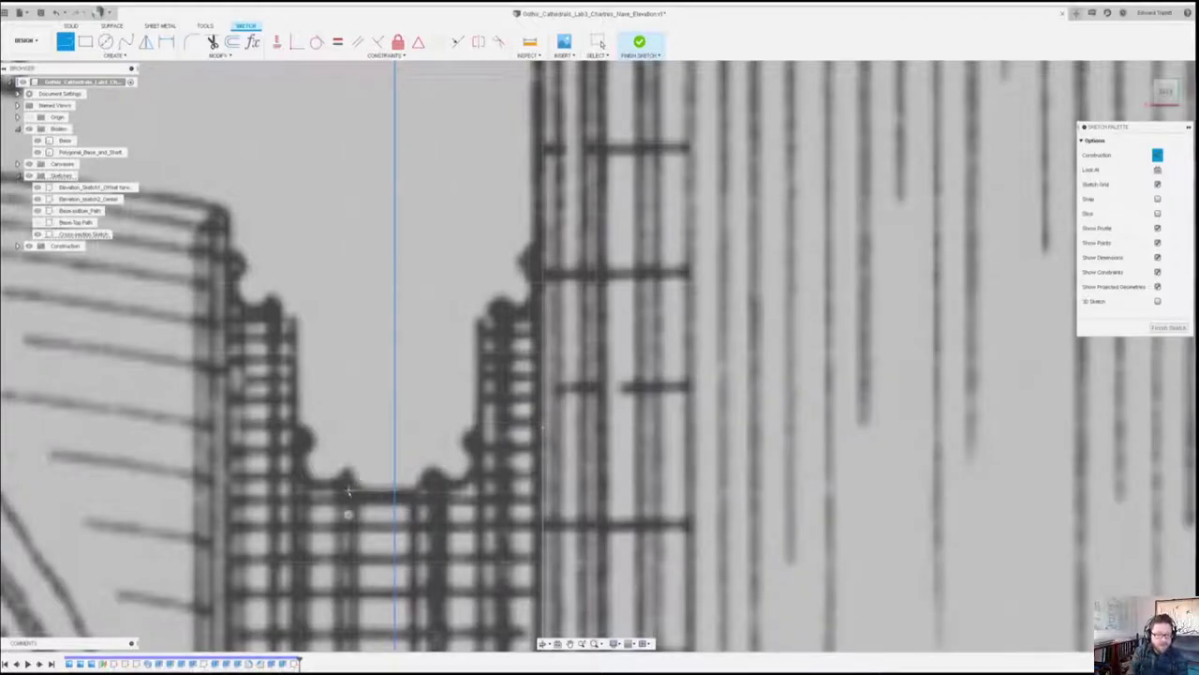
{"action": "left_click", "coordinate": [349, 469]}
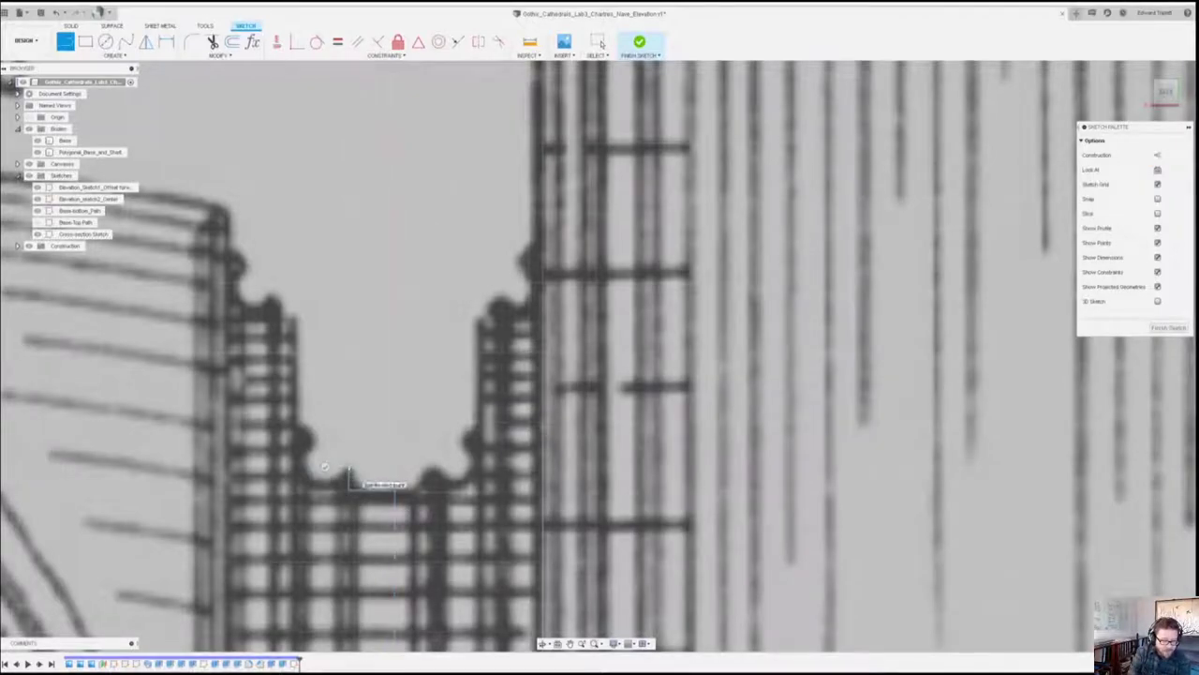
{"action": "left_click", "coordinate": [348, 473]}
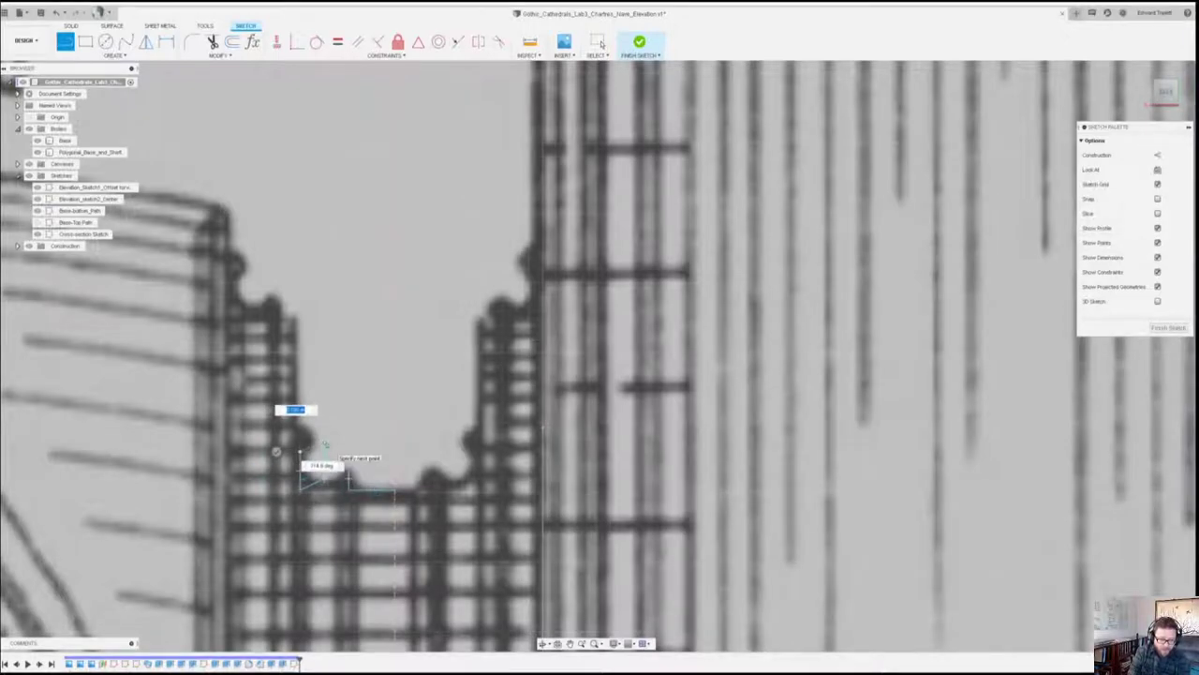
{"action": "scroll", "coordinate": [298, 450], "scroll_direction": "up", "scroll_amount": 4}
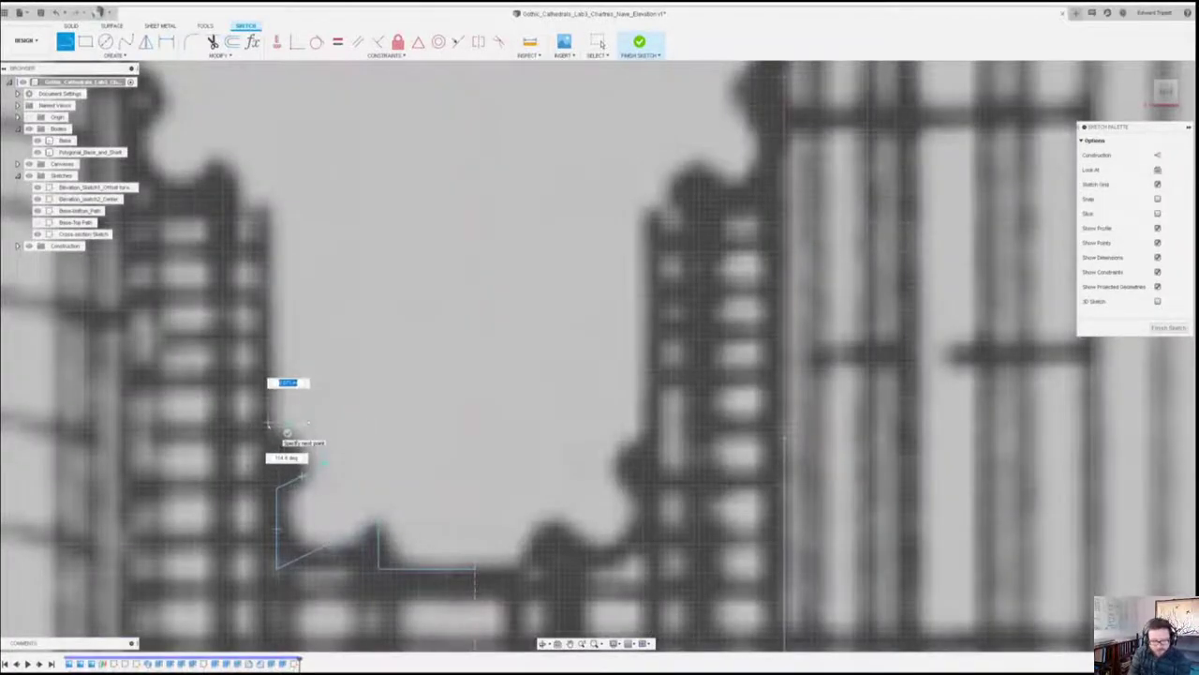
{"action": "left_click", "coordinate": [269, 424]}
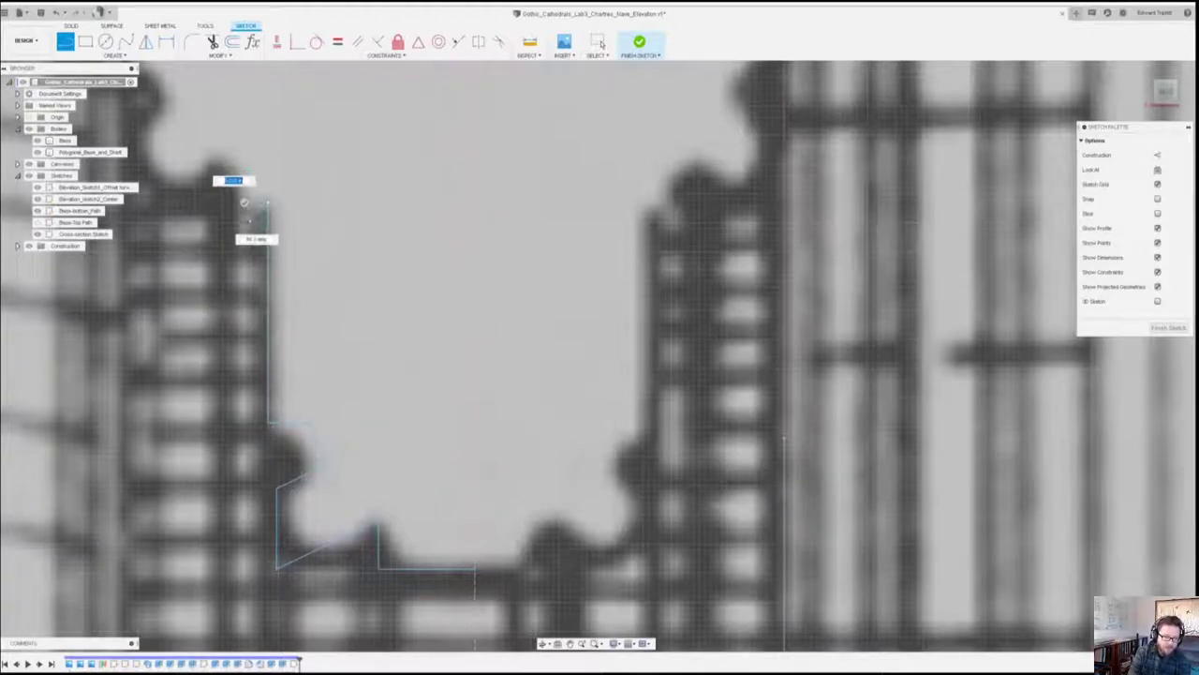
Trace the long vertical side and the upper lobes to the top of the moulding, finishing with a horizontal line to the centreline.
{"action": "left_click", "coordinate": [268, 205]}
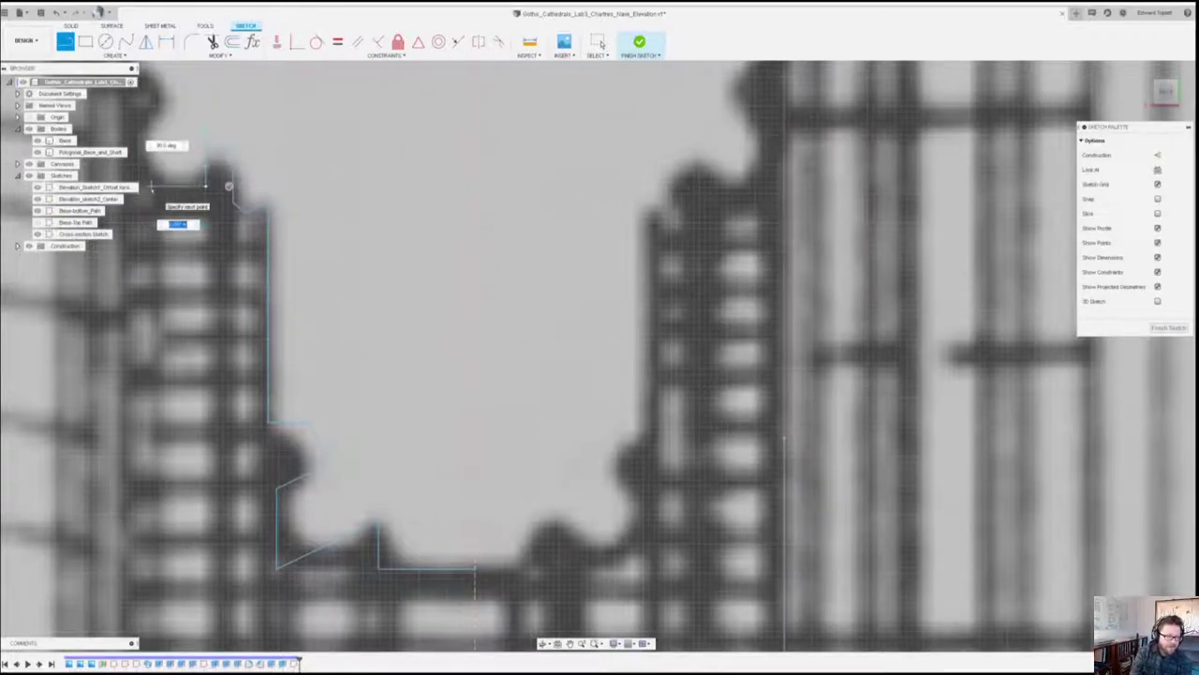
{"action": "left_click", "coordinate": [145, 185]}
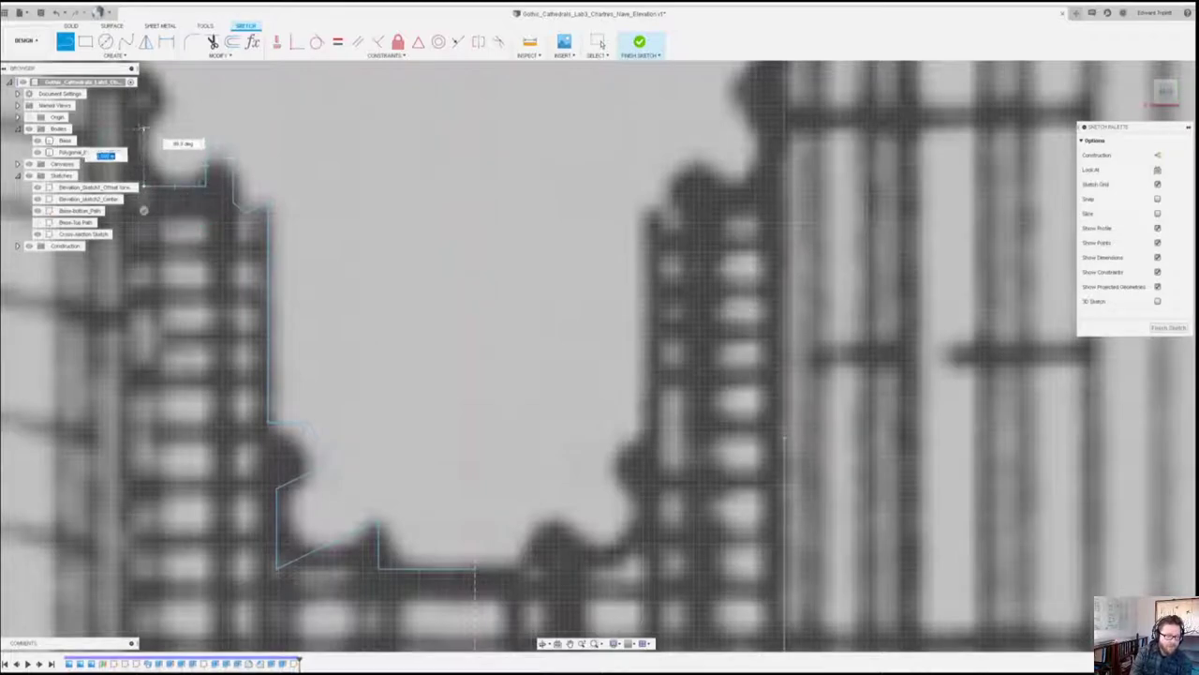
{"action": "middle_click_drag", "start_coordinate": [120, 127], "coordinate": [235, 342]}
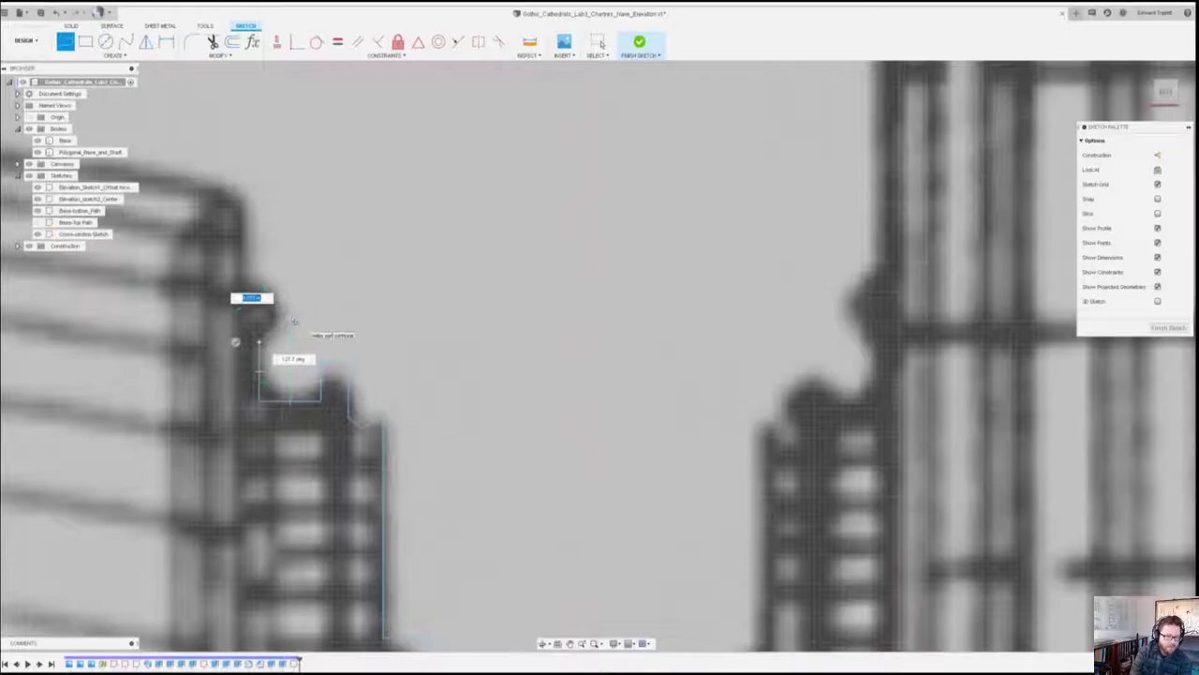
{"action": "left_click", "coordinate": [258, 341]}
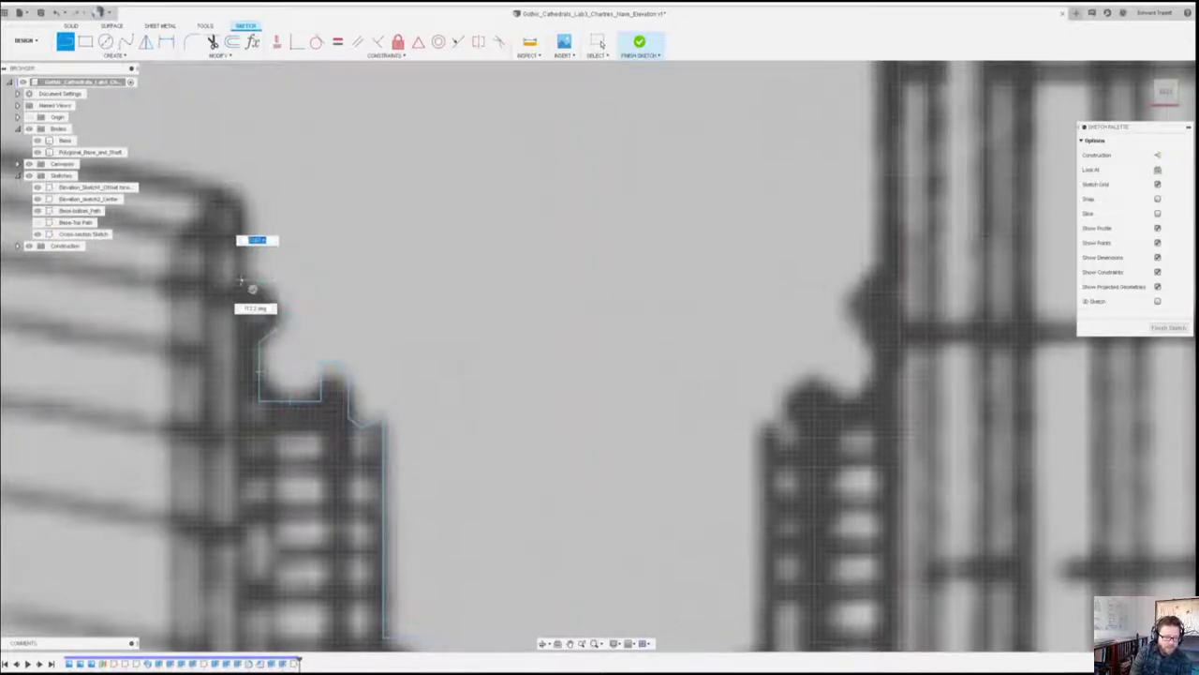
{"action": "left_click", "coordinate": [241, 304]}
{"action": "left_click", "coordinate": [241, 199]}
{"action": "key", "text": "Escape"}
{"action": "middle_click_drag", "start_coordinate": [568, 349], "coordinate": [517, 242]}
{"action": "scroll", "coordinate": [516, 242], "scroll_direction": "down", "scroll_amount": 5}
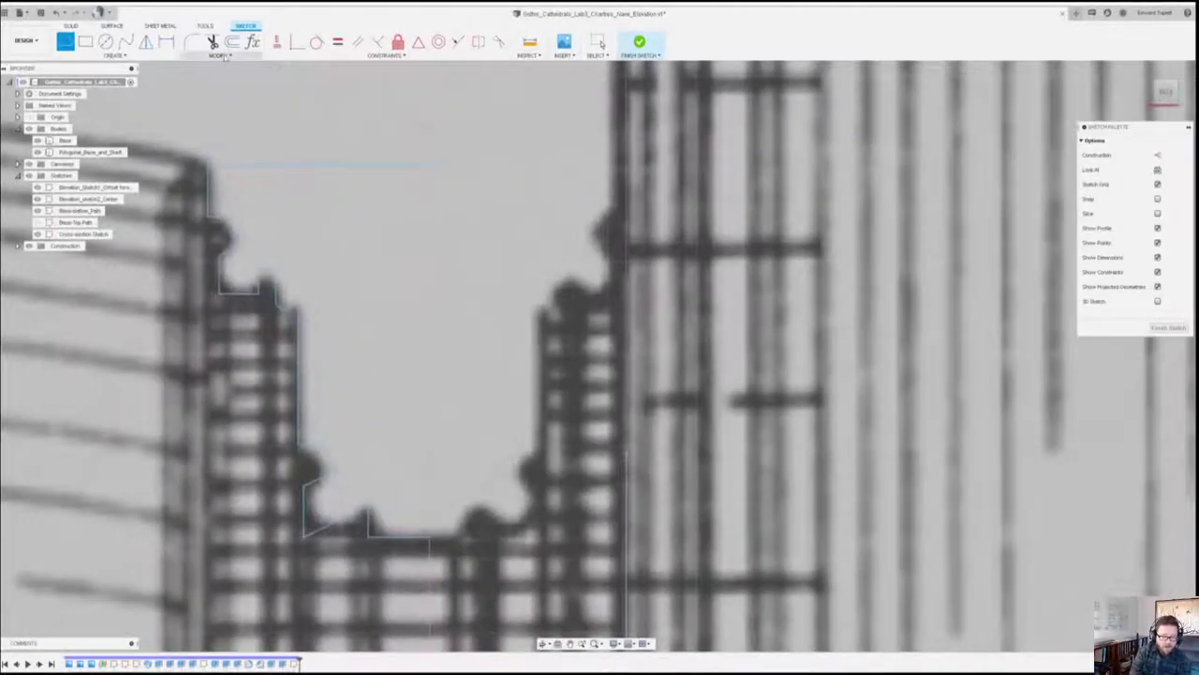
Fillet the corner between the profile's bottom line and the first short vertical line to match the drawn curve.
{"action": "left_click", "coordinate": [191, 41]}
{"action": "scroll", "coordinate": [302, 560], "scroll_direction": "up", "scroll_amount": 3}
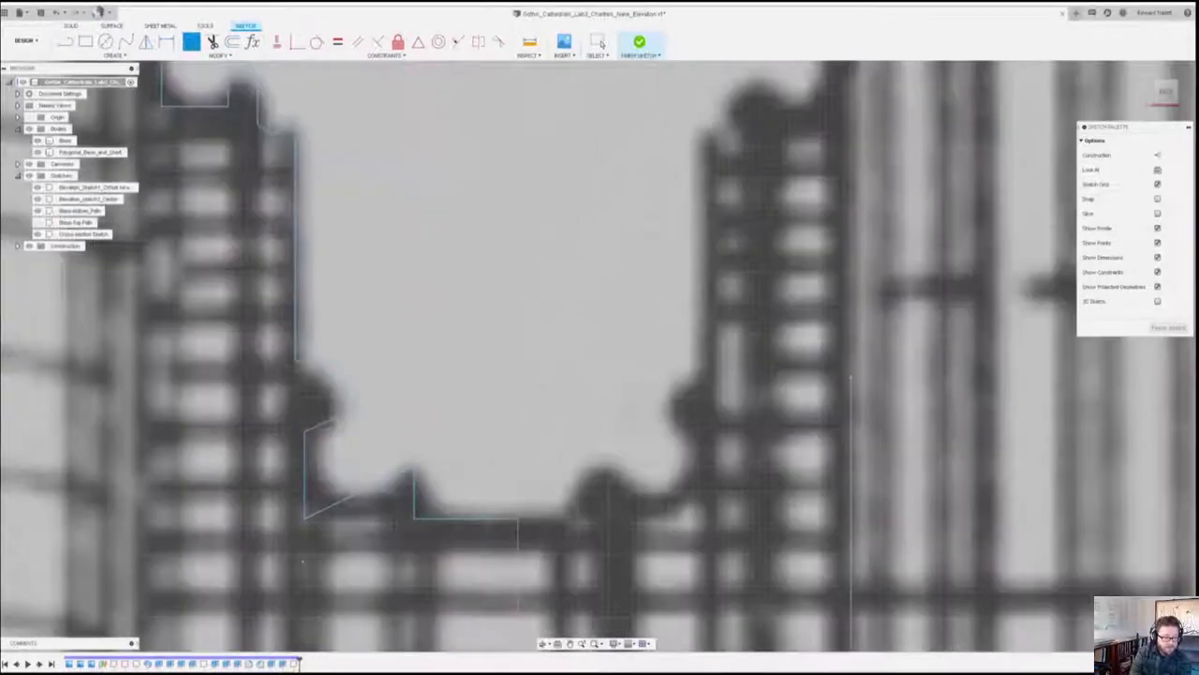
{"action": "left_click", "coordinate": [413, 517]}
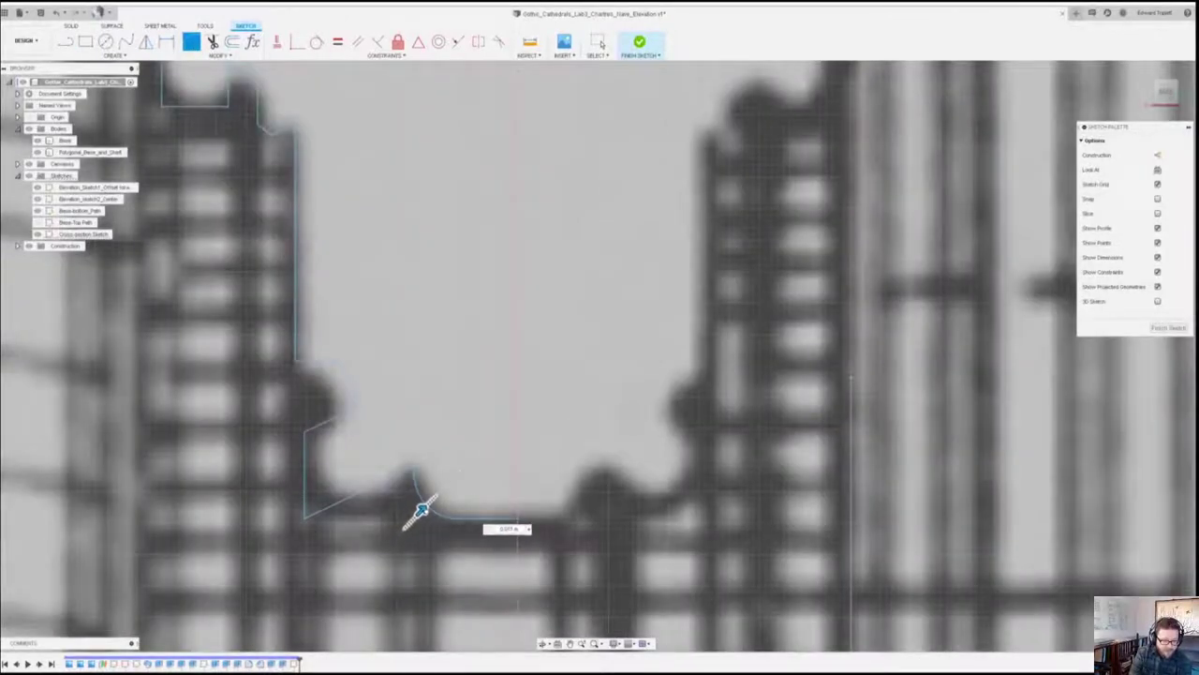
{"action": "scroll", "coordinate": [415, 506], "scroll_direction": "up", "scroll_amount": 3}
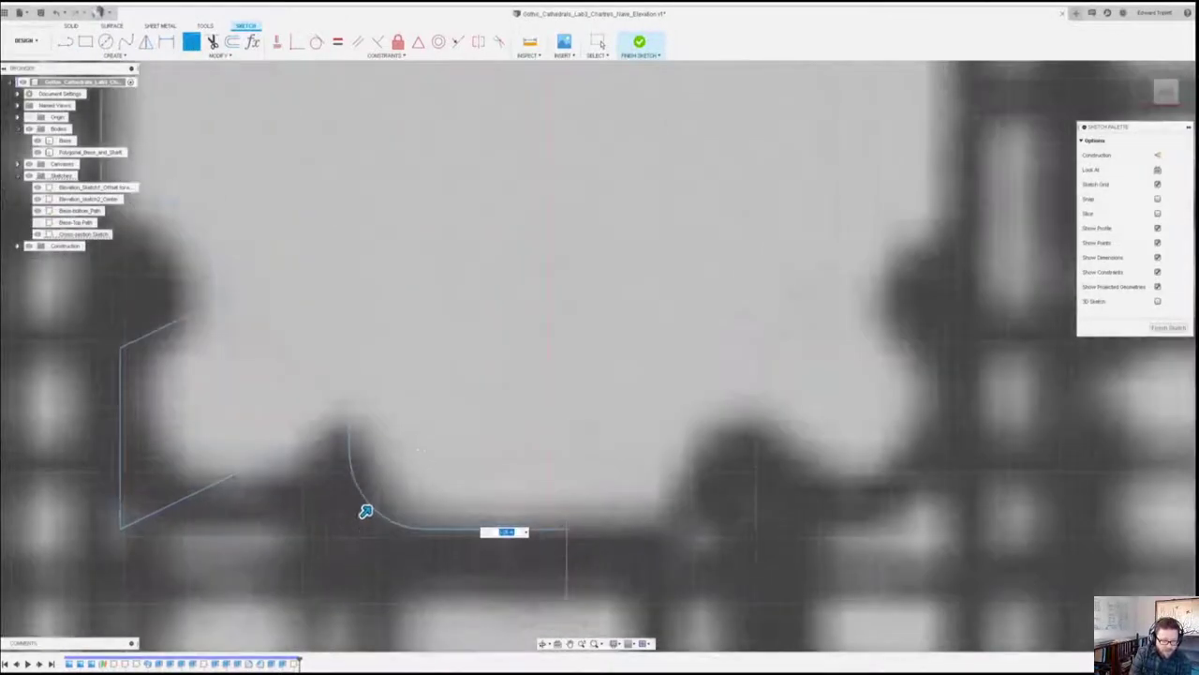
{"action": "middle_click_drag", "start_coordinate": [375, 501], "coordinate": [568, 439]}
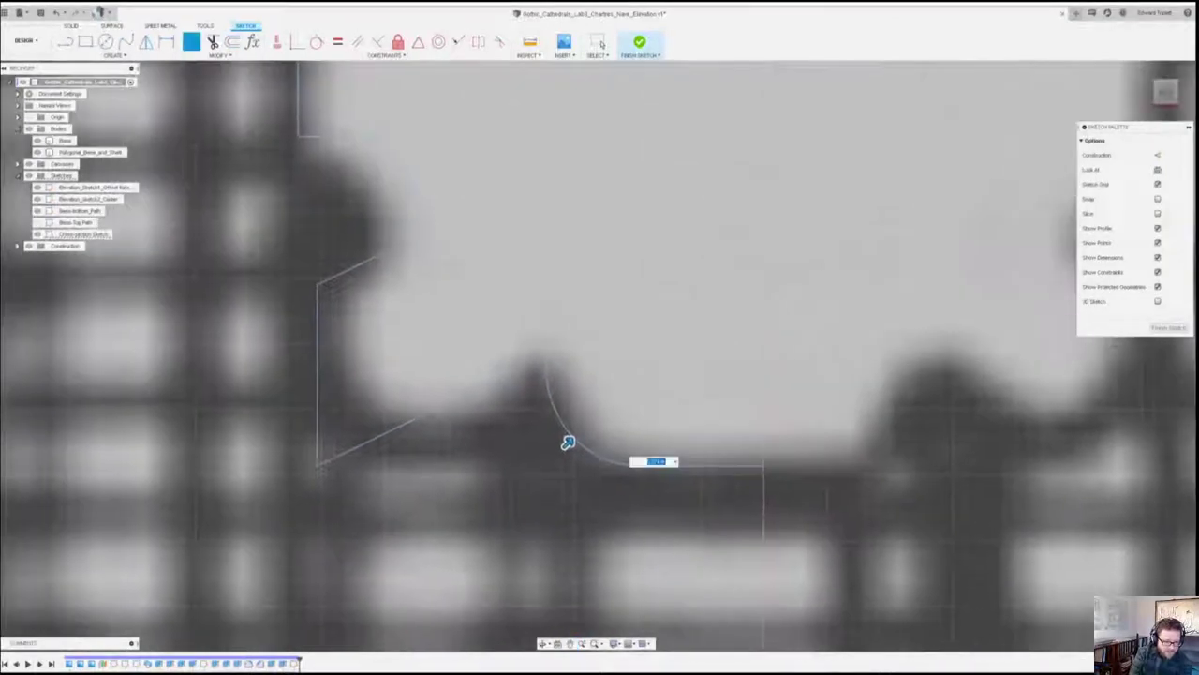
{"action": "key", "text": "Return"}
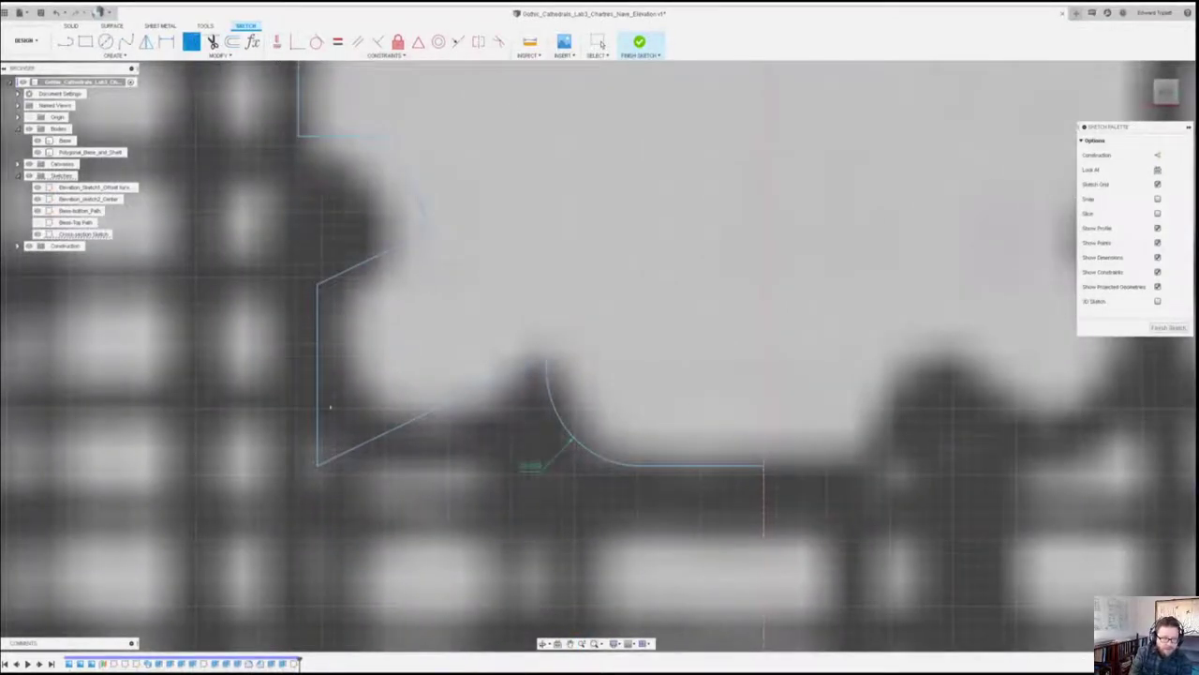
Fillet the lower hollow's outer corner and the corner at the foot of the long vertical side to follow the drawing.
{"action": "left_click", "coordinate": [319, 466]}
{"action": "left_click_drag", "start_coordinate": [330, 444], "coordinate": [351, 412]}
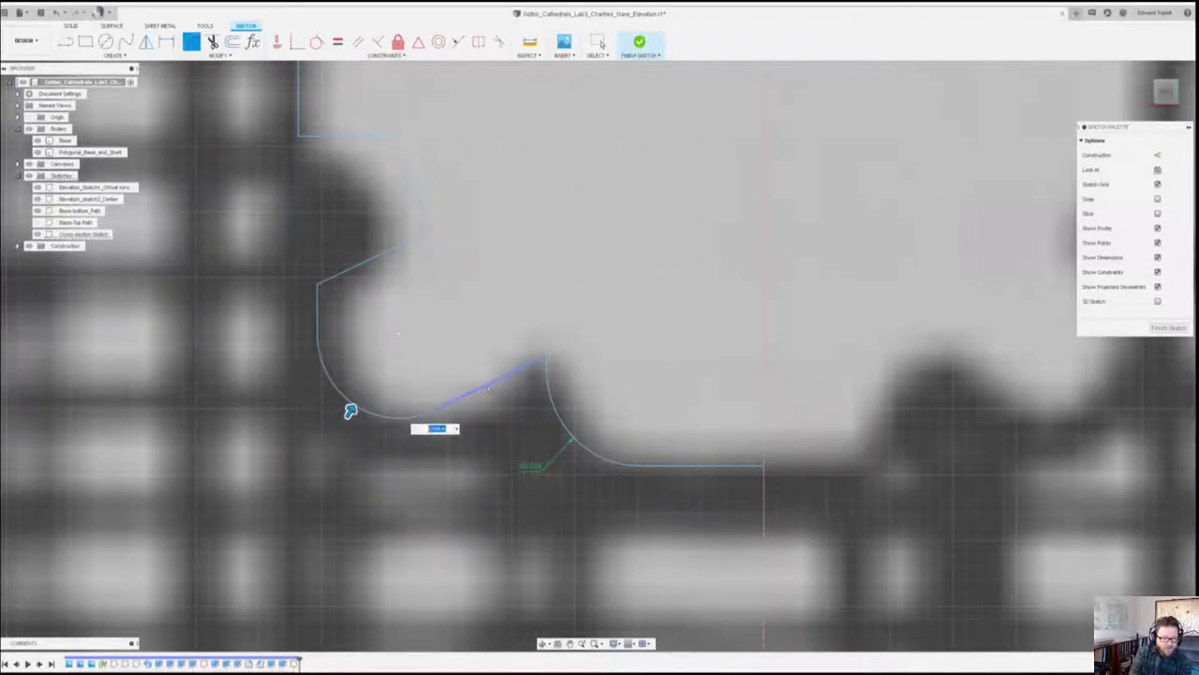
{"action": "key", "text": "Escape"}
{"action": "left_click_drag", "start_coordinate": [434, 411], "coordinate": [440, 419]}
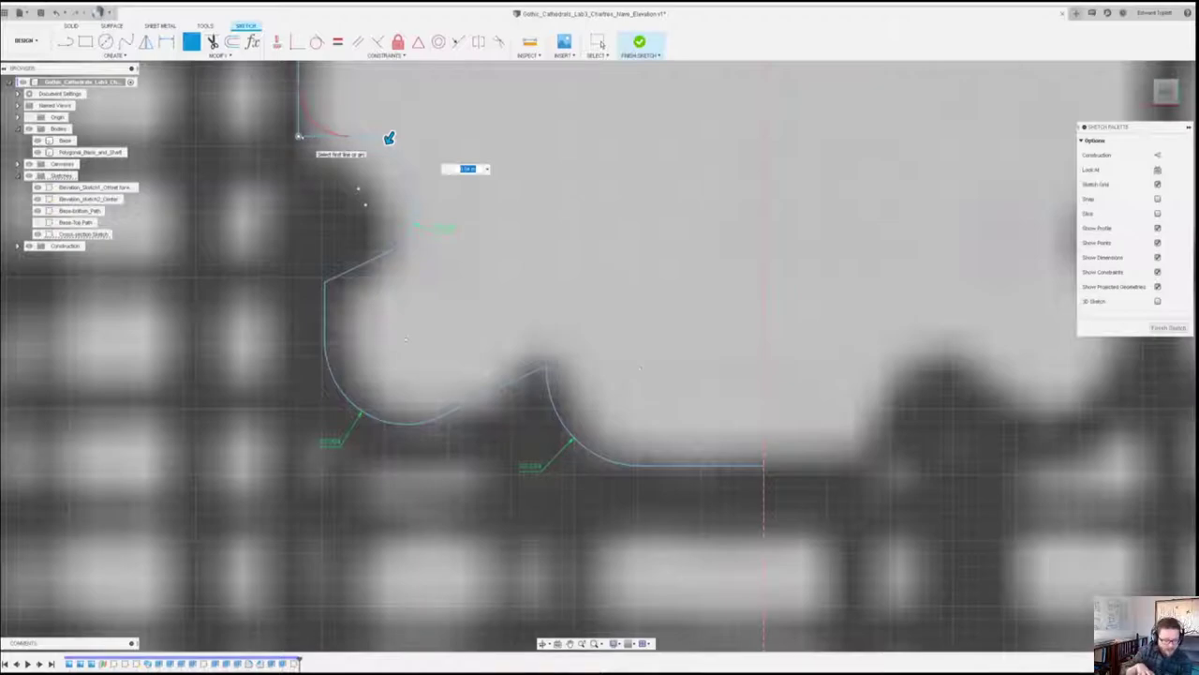
{"action": "scroll", "coordinate": [464, 373], "scroll_direction": "up", "scroll_amount": 5}
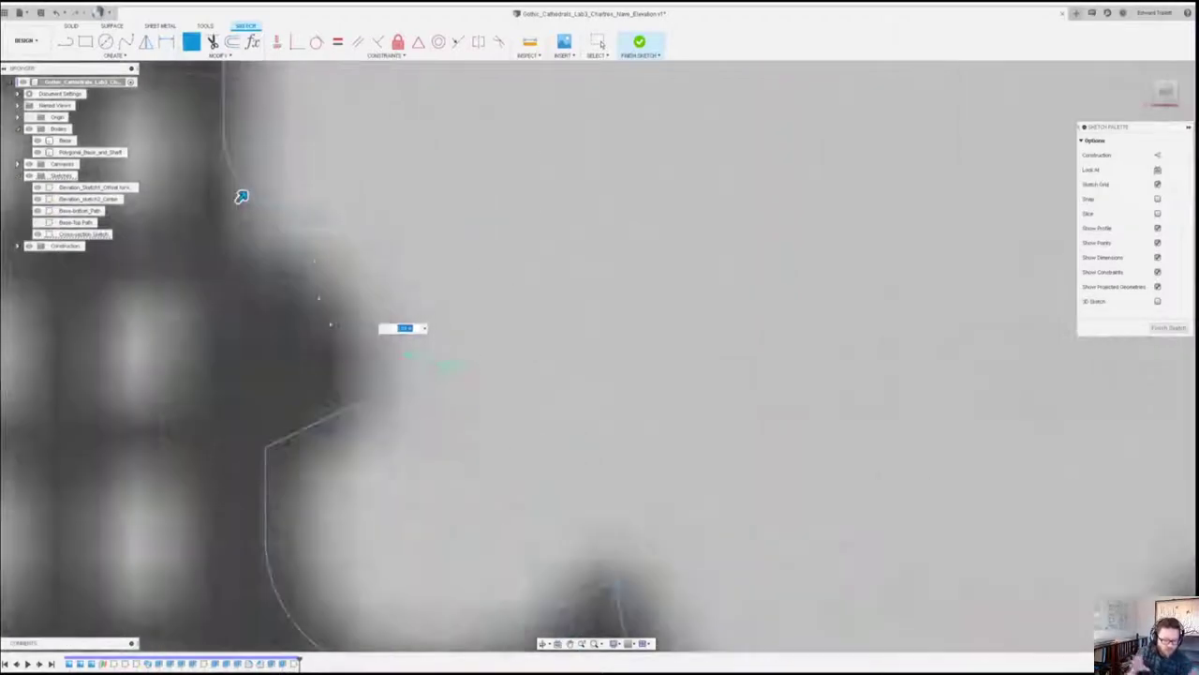
{"action": "left_click_drag", "start_coordinate": [239, 195], "coordinate": [244, 193]}
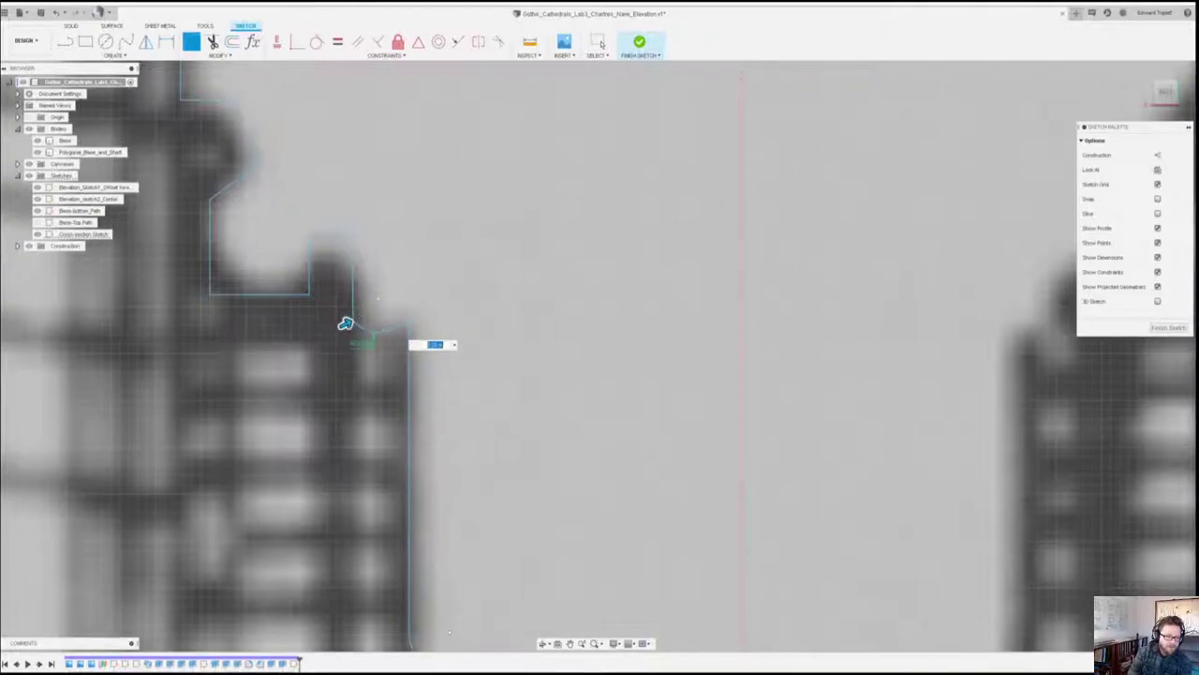
Fillet the small hollow between the top of the long vertical side and the upper lobe.
{"action": "key", "text": "Return"}
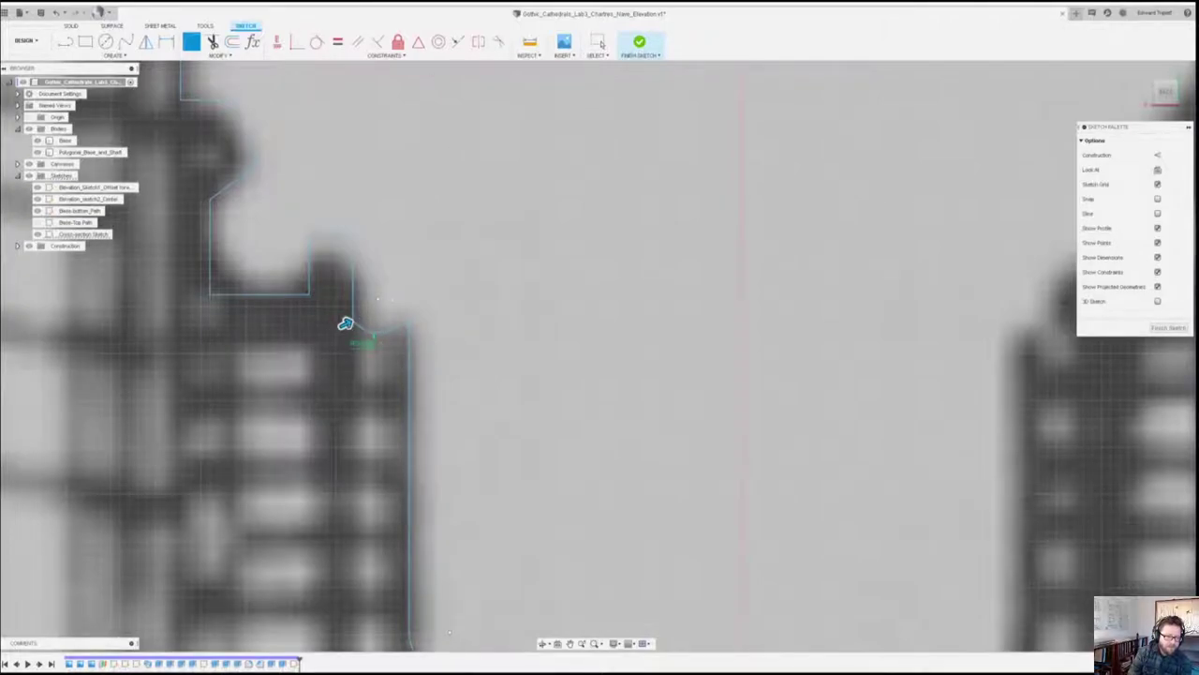
{"action": "left_click", "coordinate": [352, 322]}
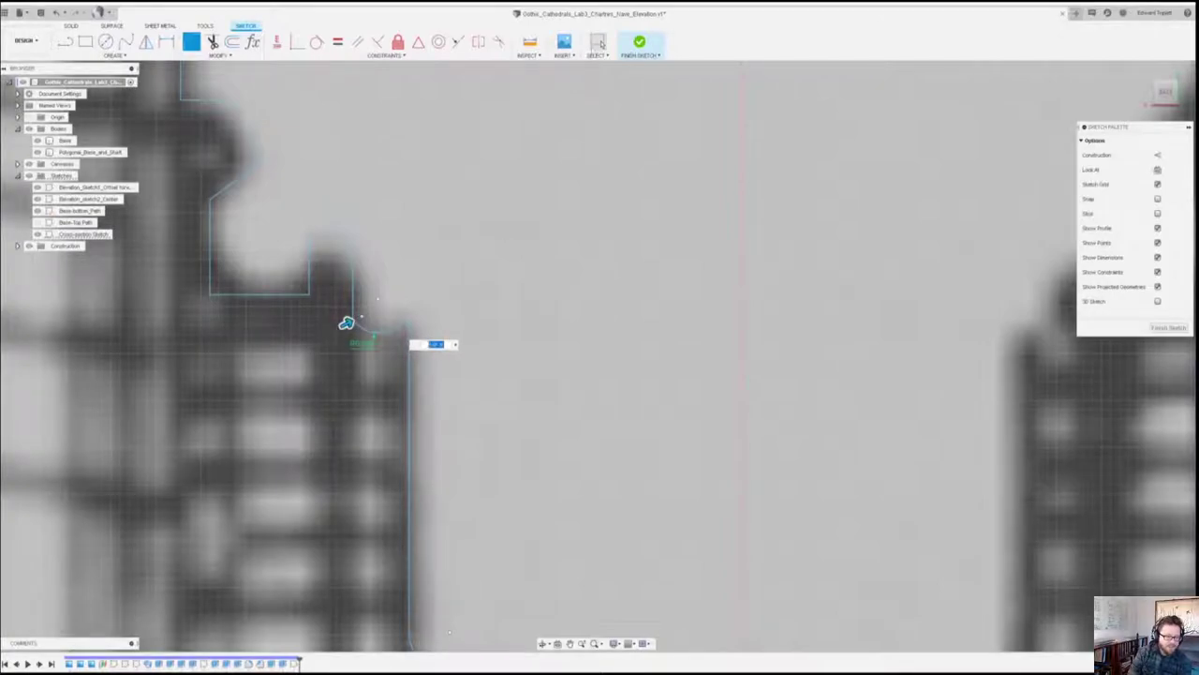
{"action": "key", "text": "Escape"}
{"action": "left_click", "coordinate": [191, 41]}
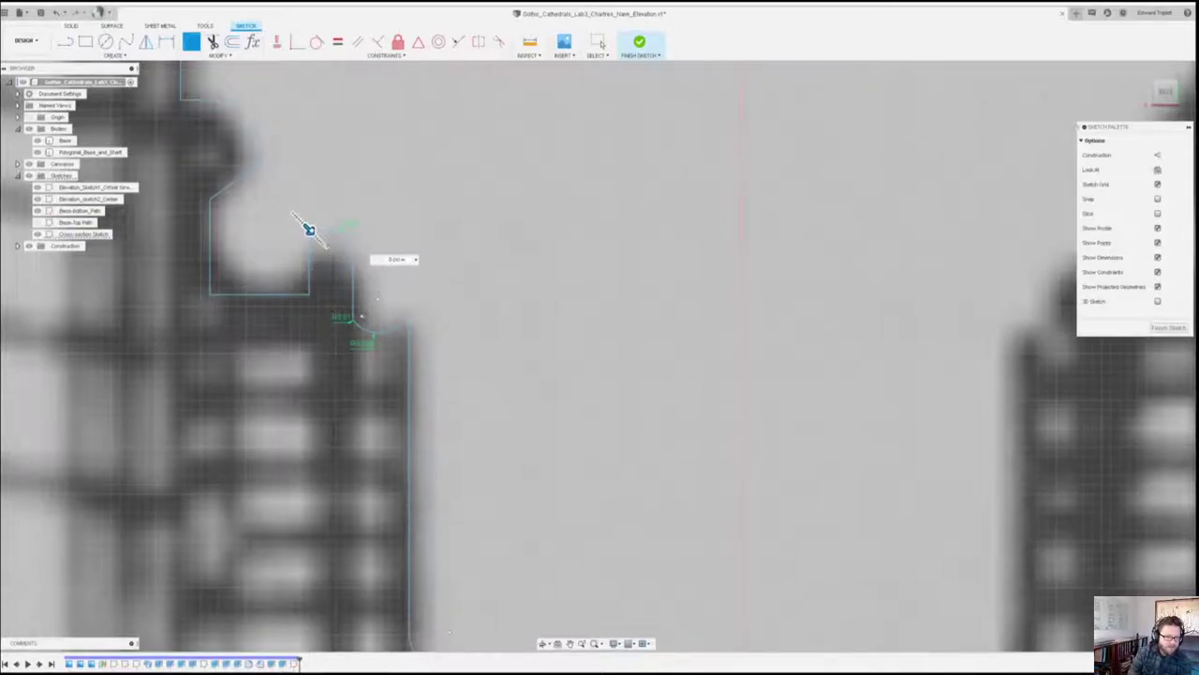
Try to fillet the shallow corner where the upper lobe meets its short vertical side facing the centreline.
{"action": "left_click", "coordinate": [352, 261]}
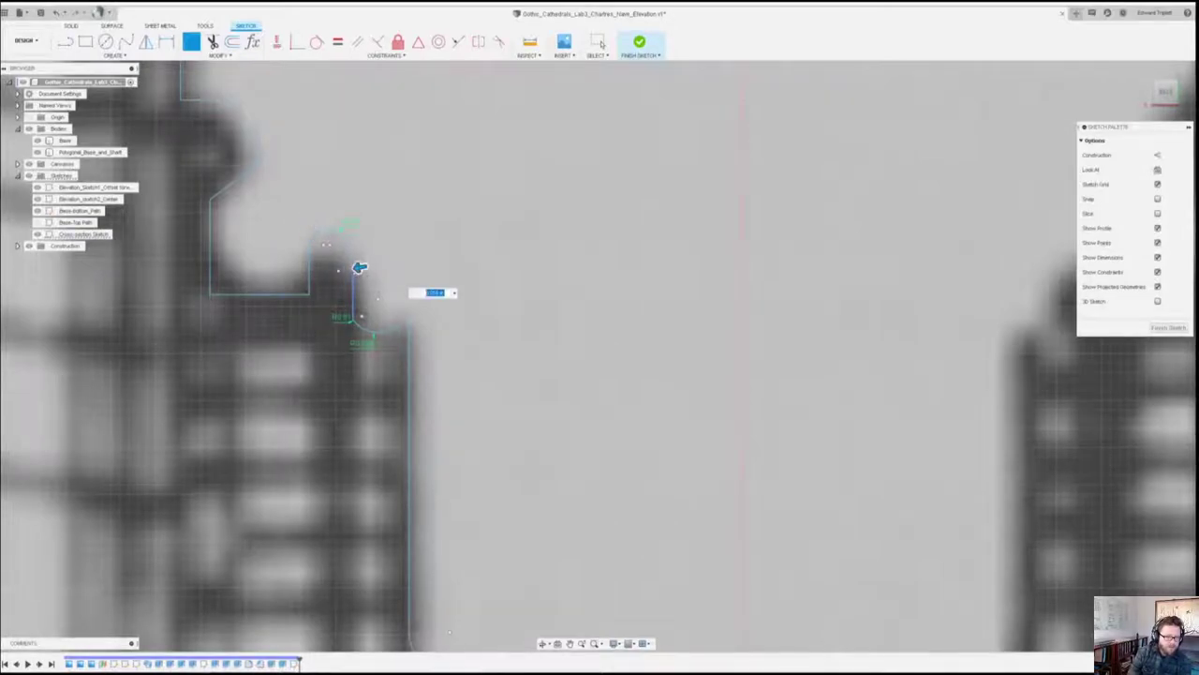
{"action": "scroll", "coordinate": [360, 271], "scroll_direction": "up", "scroll_amount": 5}
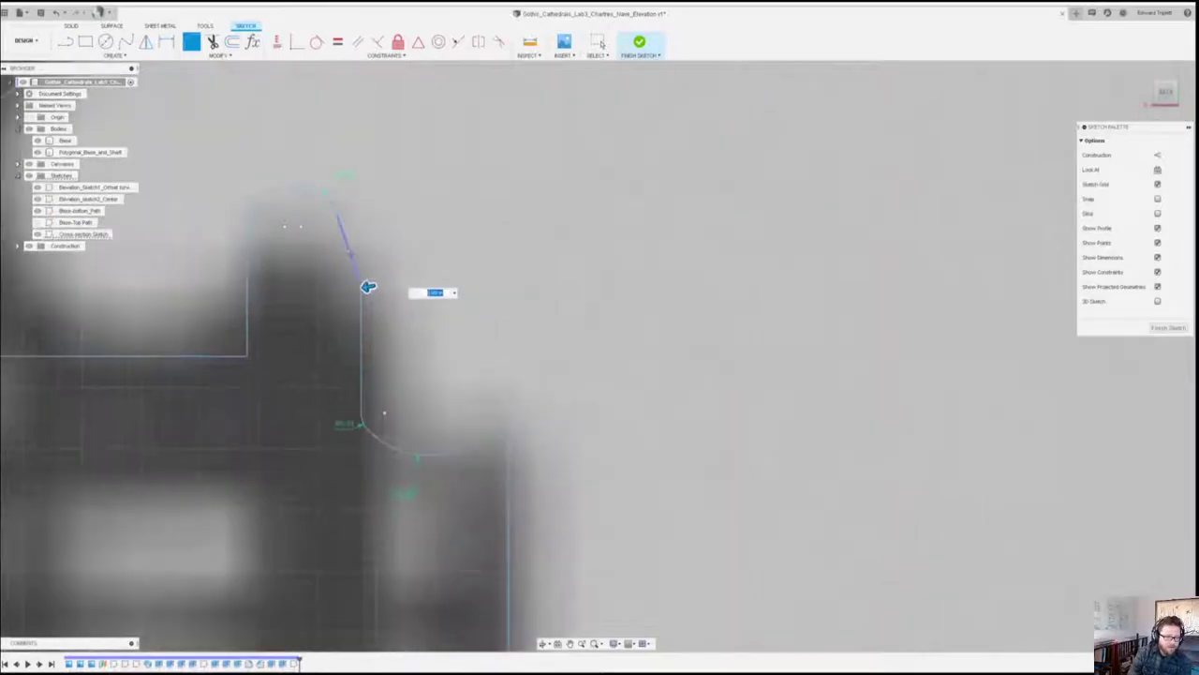
{"action": "left_click_drag", "start_coordinate": [421, 354], "coordinate": [419, 355]}
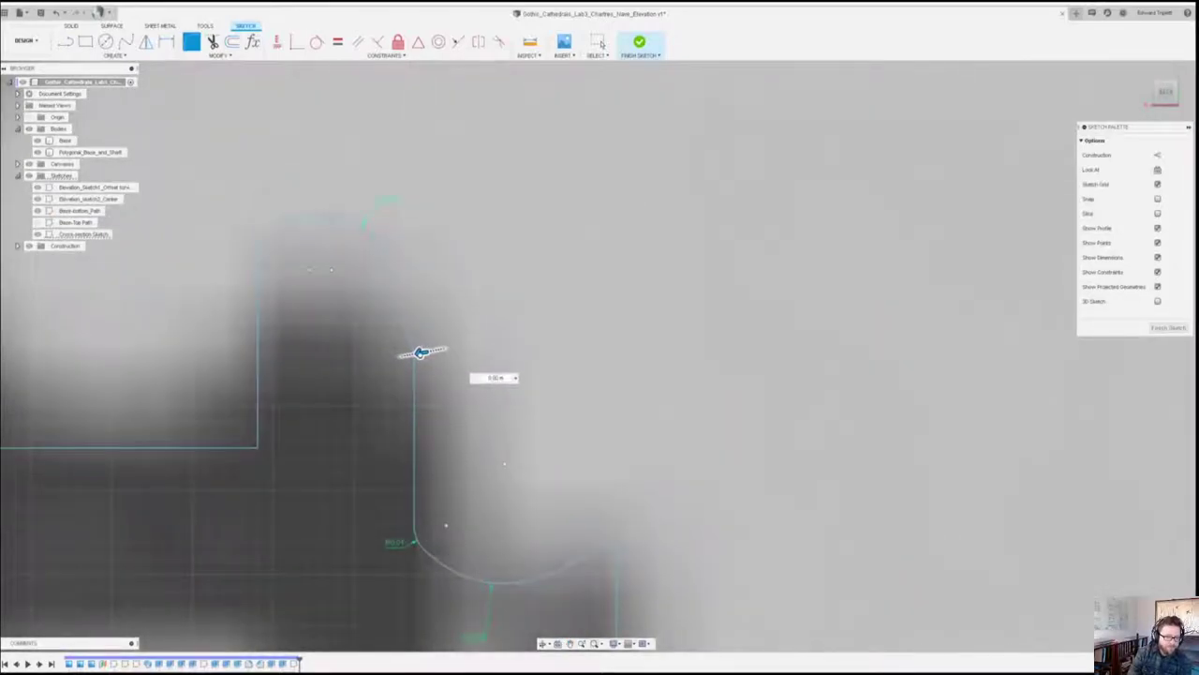
{"action": "scroll", "coordinate": [421, 352], "scroll_direction": "down", "scroll_amount": 5}
{"action": "key", "text": "Return"}
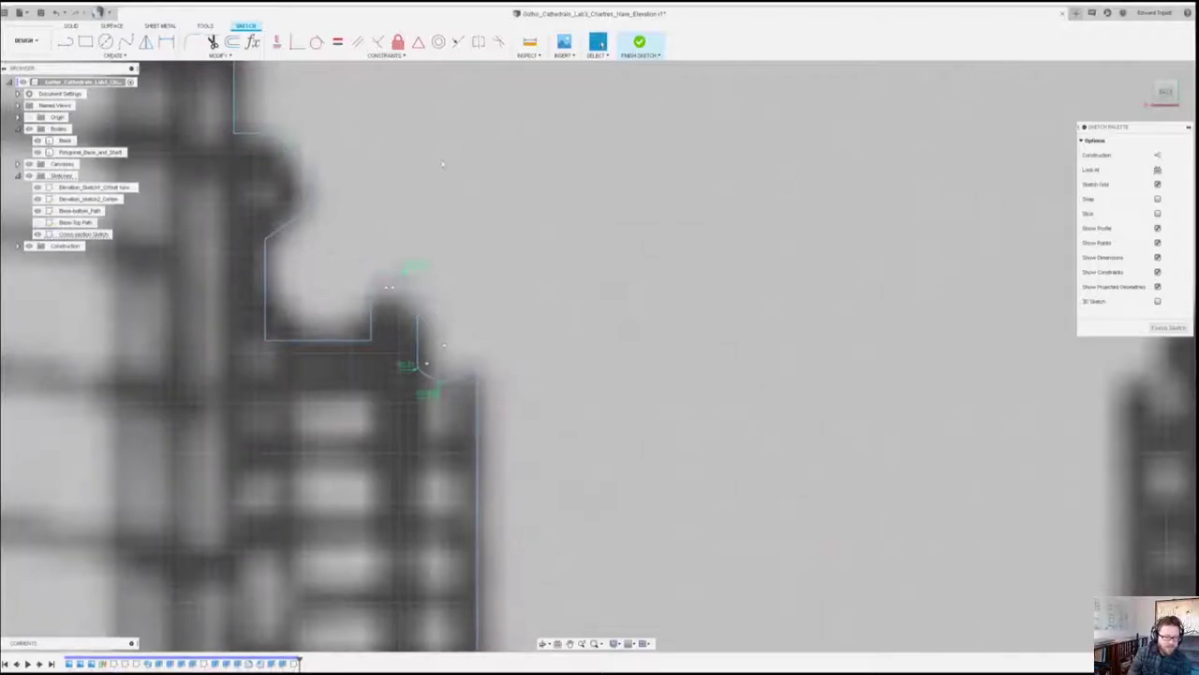
Fillet the outer corner of the upper hollow with a large radius following the drawn curve.
{"action": "left_click", "coordinate": [192, 42]}
{"action": "left_click", "coordinate": [265, 342]}
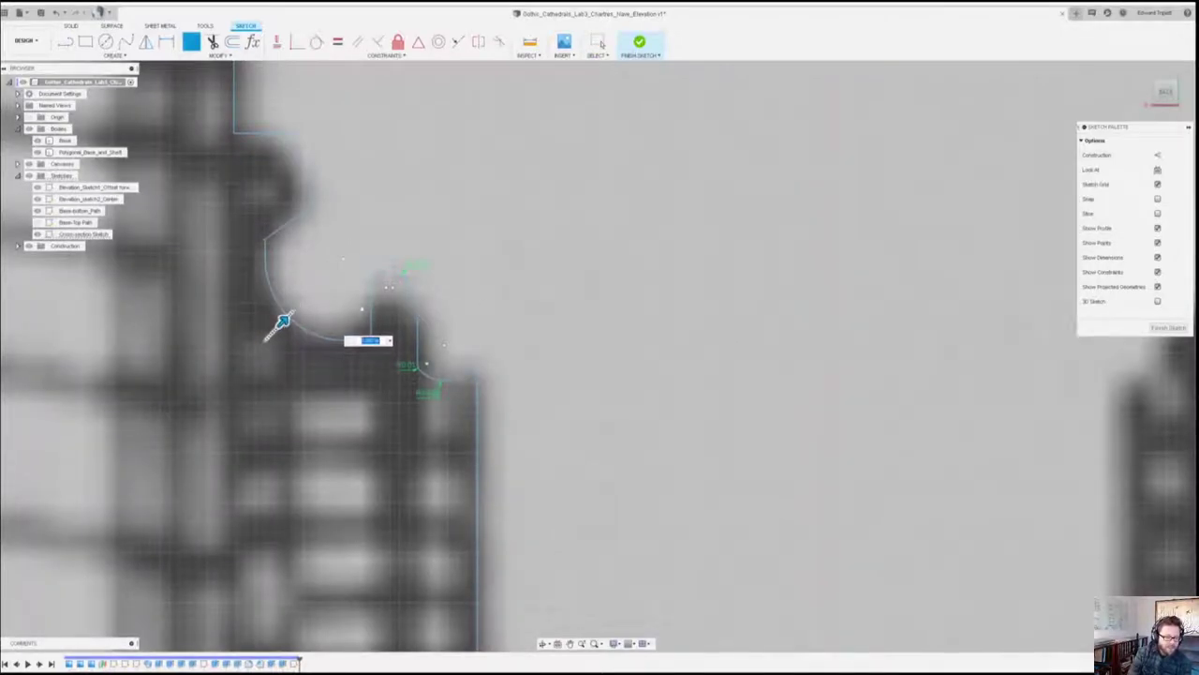
{"action": "mouse_move", "coordinate": [282, 319]}
{"action": "middle_mouse_down"}
{"action": "mouse_move", "coordinate": [203, 301]}
{"action": "mouse_move", "coordinate": [259, 345]}
{"action": "middle_mouse_up"}
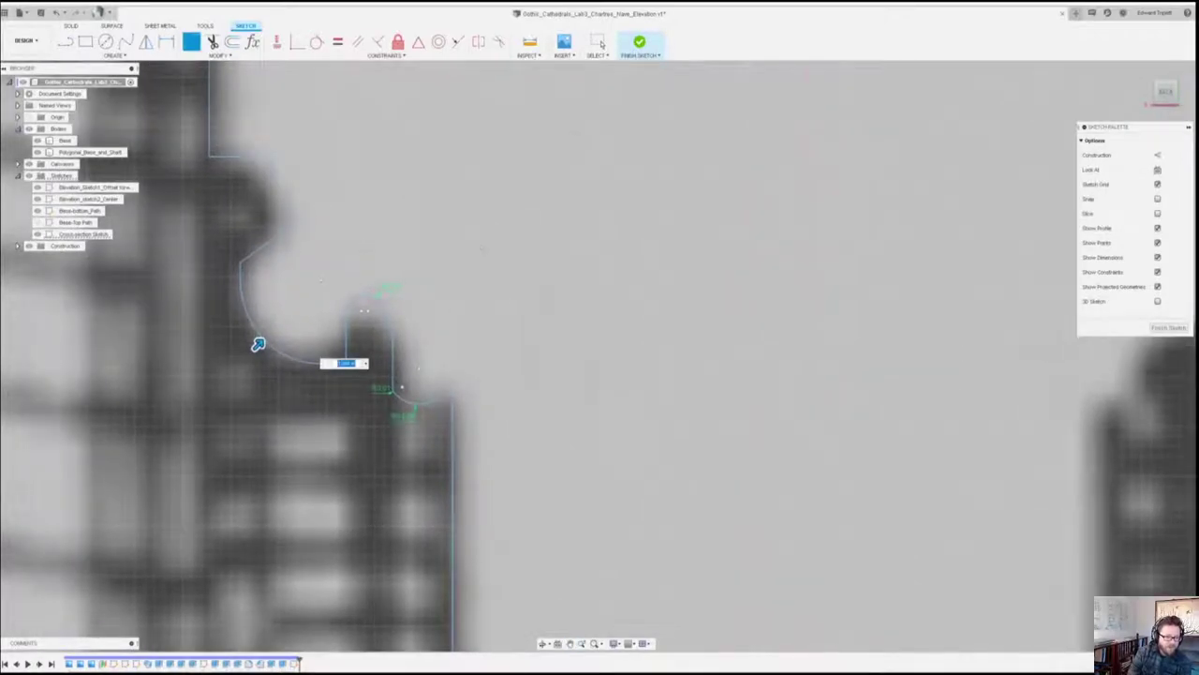
{"action": "key", "text": "Return"}
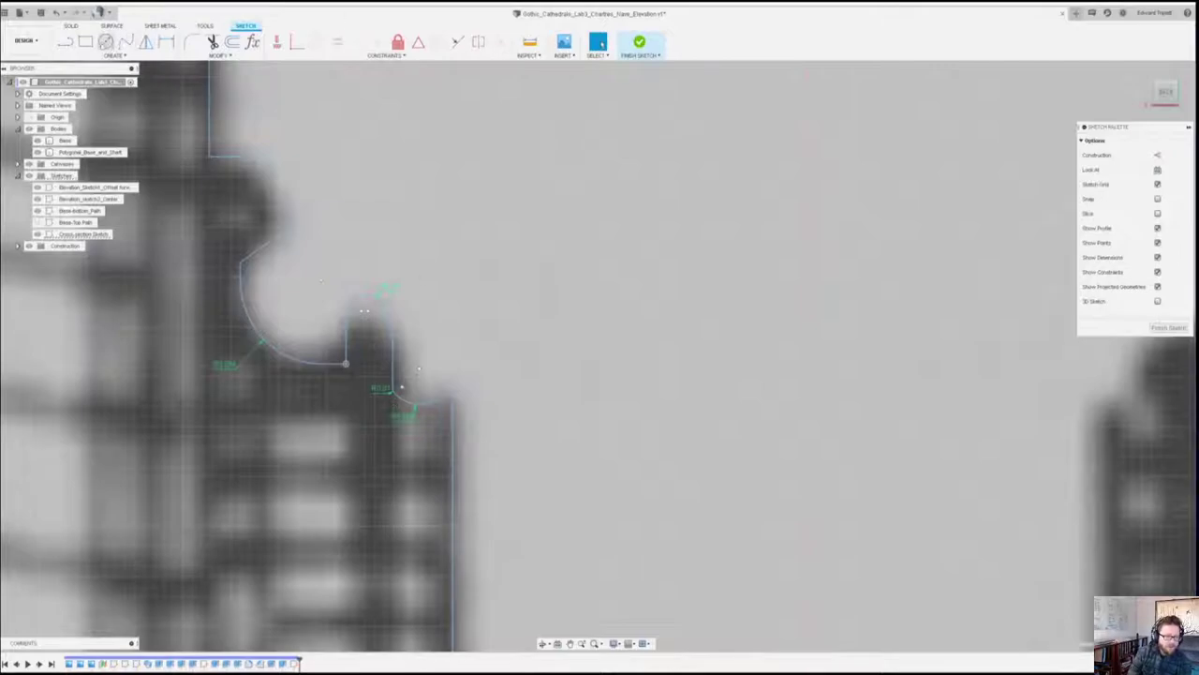
Fillet the upper hollow's inner corner beside the small lobe and the corner at its upper end to follow the drawing.
{"action": "key", "text": "Return"}
{"action": "left_click", "coordinate": [346, 365]}
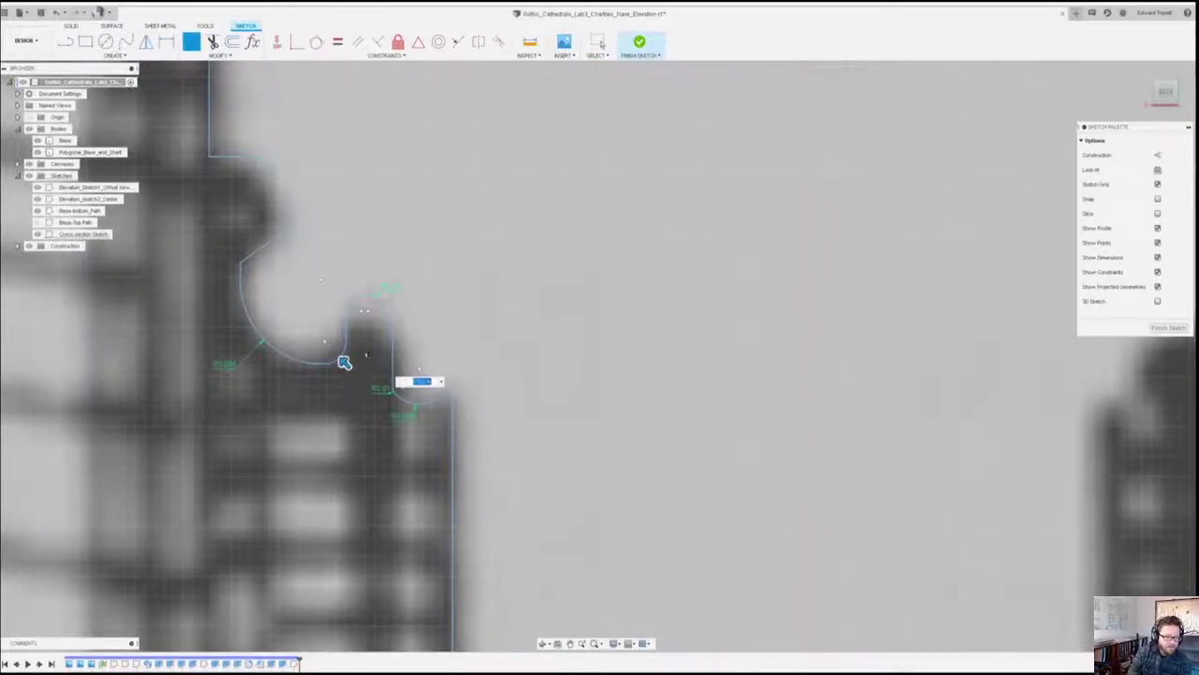
{"action": "key", "text": "Return"}
{"action": "scroll", "coordinate": [322, 328], "scroll_direction": "up", "scroll_amount": 3}
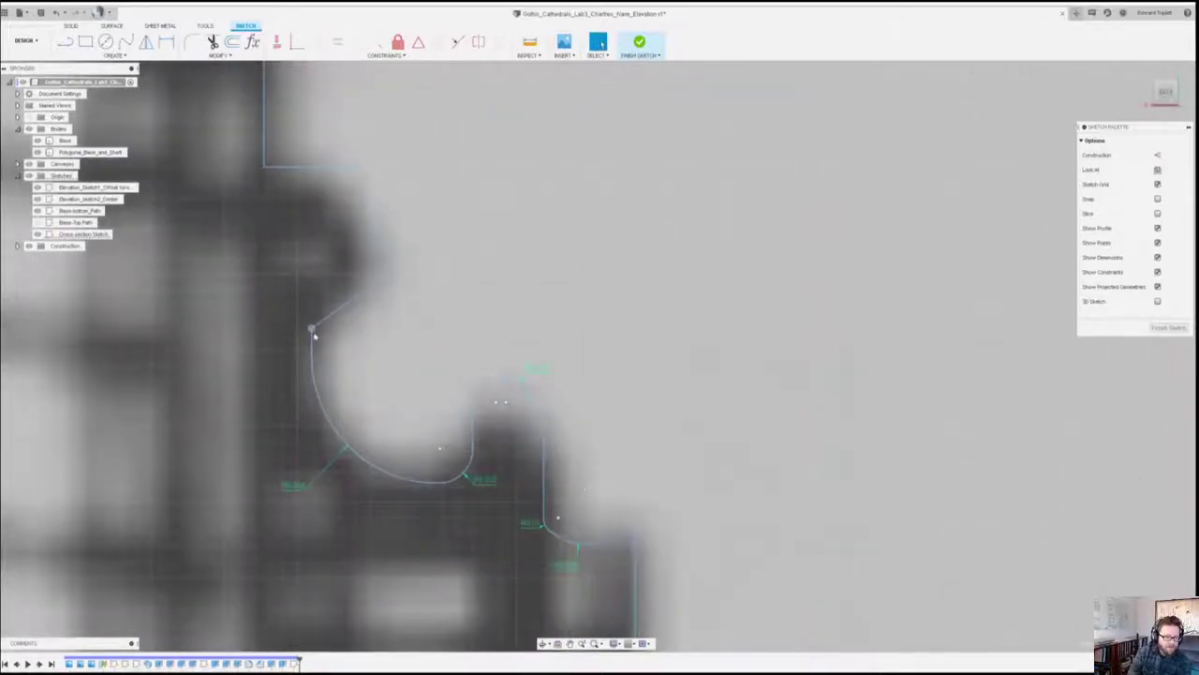
{"action": "key", "text": "Return"}
{"action": "left_click", "coordinate": [311, 326]}
{"action": "left_click_drag", "start_coordinate": [312, 327], "coordinate": [310, 326]}
{"action": "key", "text": "Return"}
Fillet the outer corner of the uppermost lobe and try to fillet where it meets the short horizontal edge.
{"action": "left_click", "coordinate": [391, 271]}
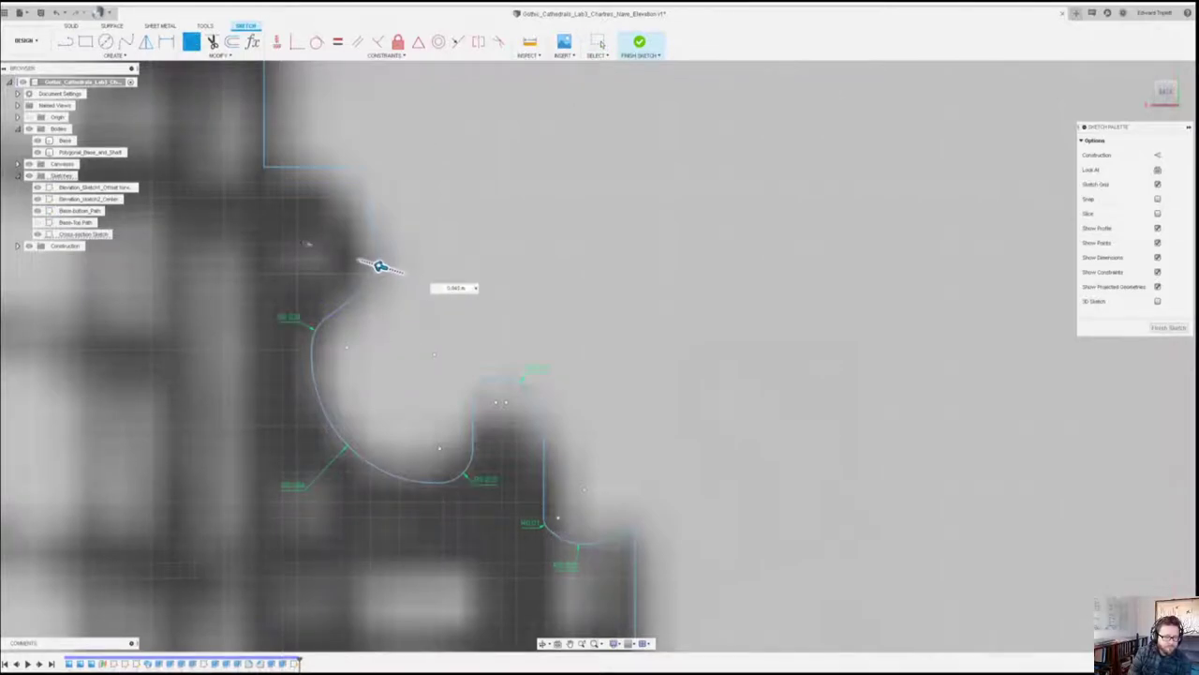
{"action": "left_click", "coordinate": [348, 170]}
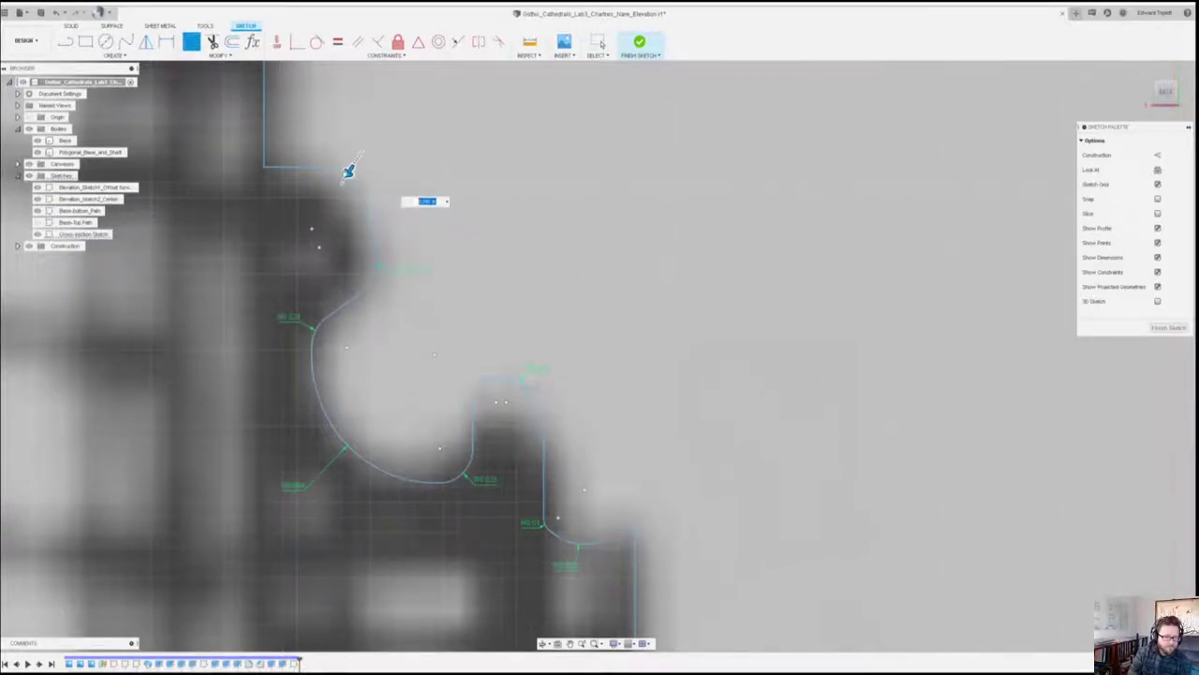
{"action": "mouse_move", "coordinate": [348, 171]}
{"action": "middle_mouse_down"}
{"action": "mouse_move", "coordinate": [373, 204]}
{"action": "mouse_move", "coordinate": [384, 331]}
{"action": "middle_mouse_up"}
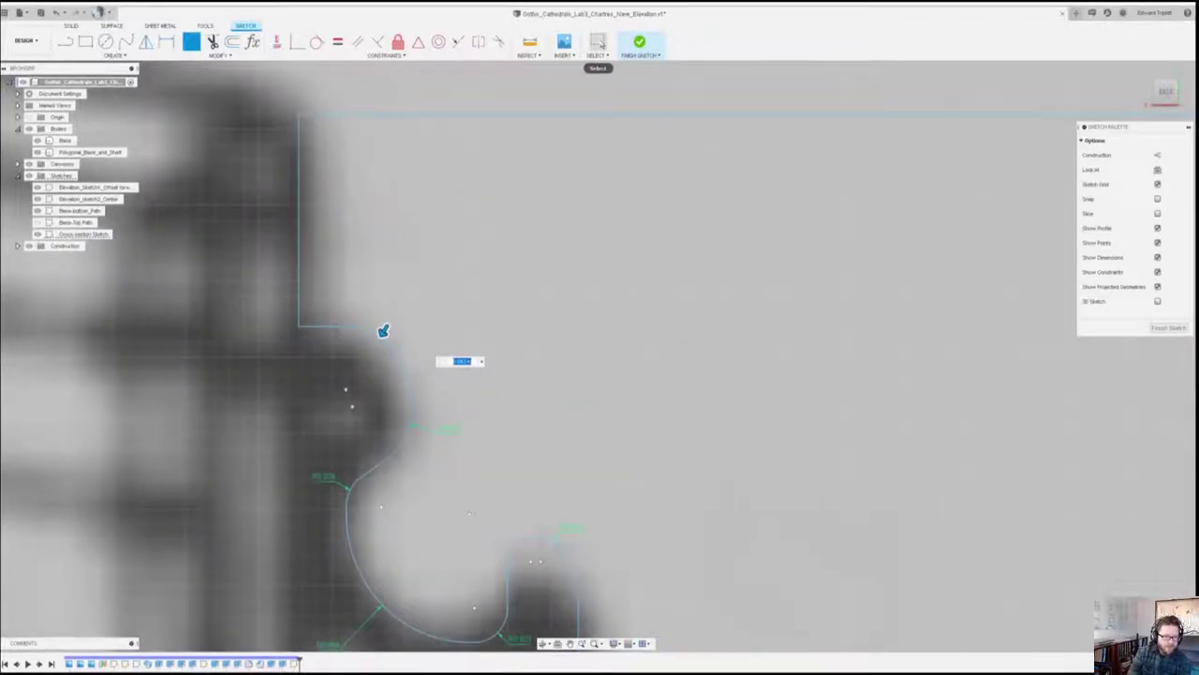
{"action": "key", "text": "Escape"}
Fillet the inside corner between the profile's uppermost vertical side and the short horizontal edge above the uppermost lobe.
{"action": "left_click", "coordinate": [191, 42]}
{"action": "left_click", "coordinate": [299, 326]}
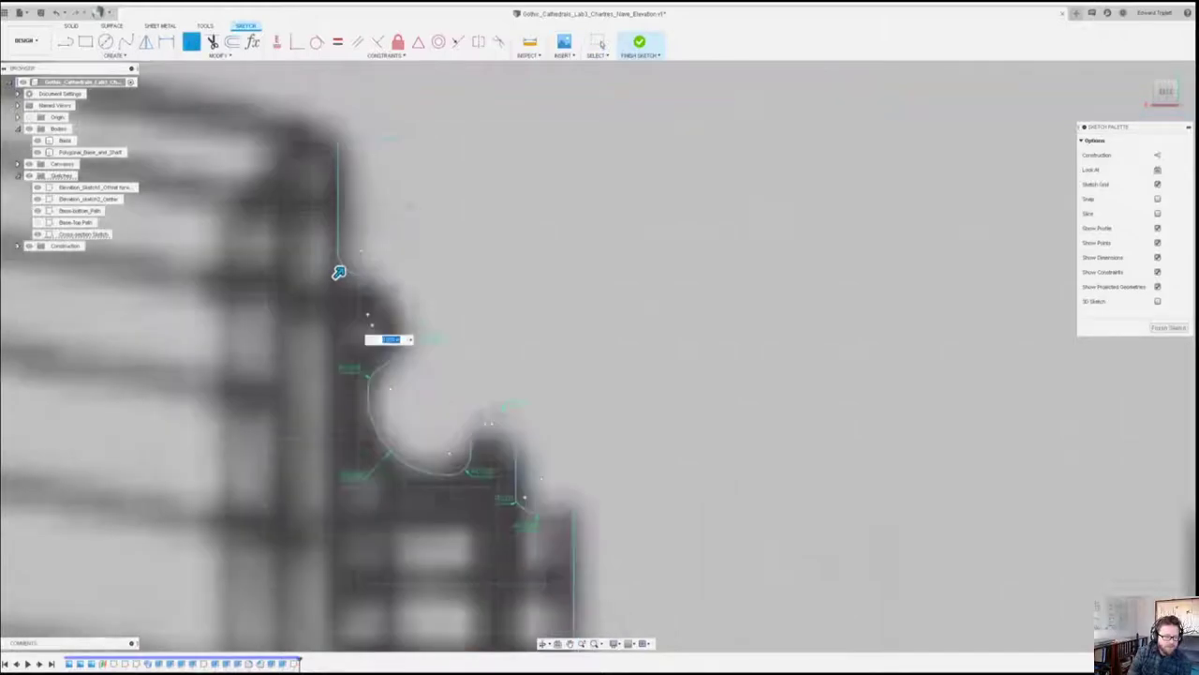
{"action": "middle_click_drag", "start_coordinate": [304, 320], "coordinate": [226, 136]}
{"action": "scroll", "coordinate": [413, 214], "scroll_direction": "down", "scroll_amount": 3}
{"action": "middle_click_drag", "start_coordinate": [485, 372], "coordinate": [388, 300]}
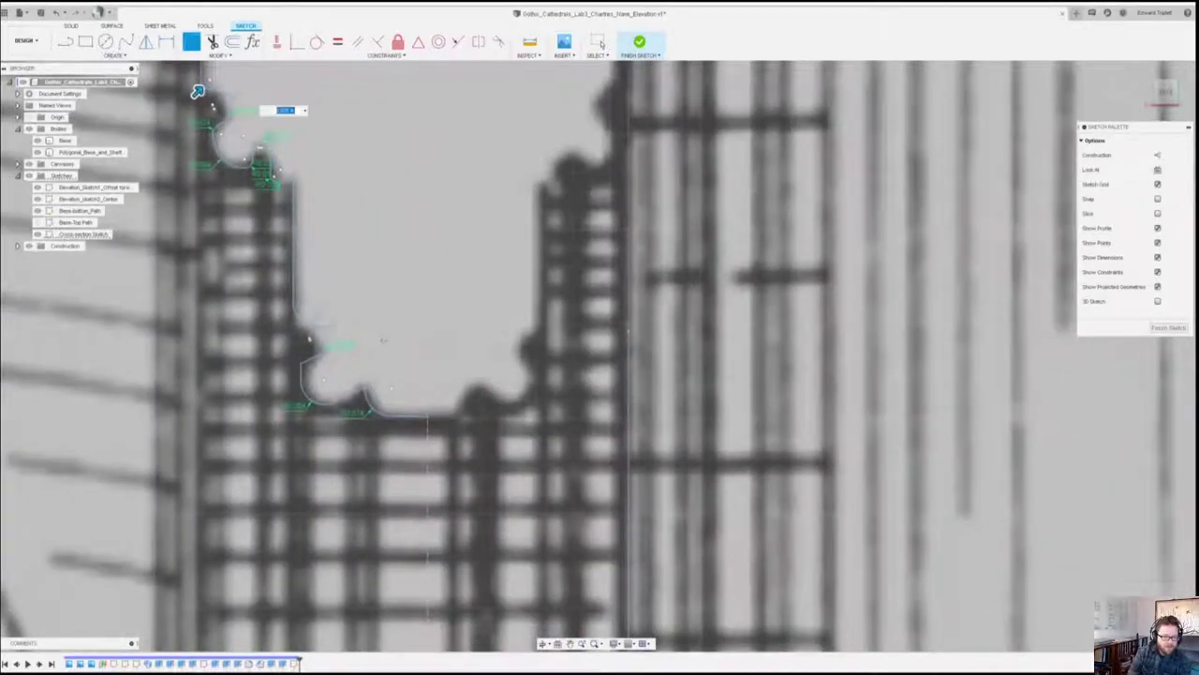
{"action": "middle_click_drag", "start_coordinate": [442, 255], "coordinate": [421, 418]}
{"action": "key", "text": "Escape"}
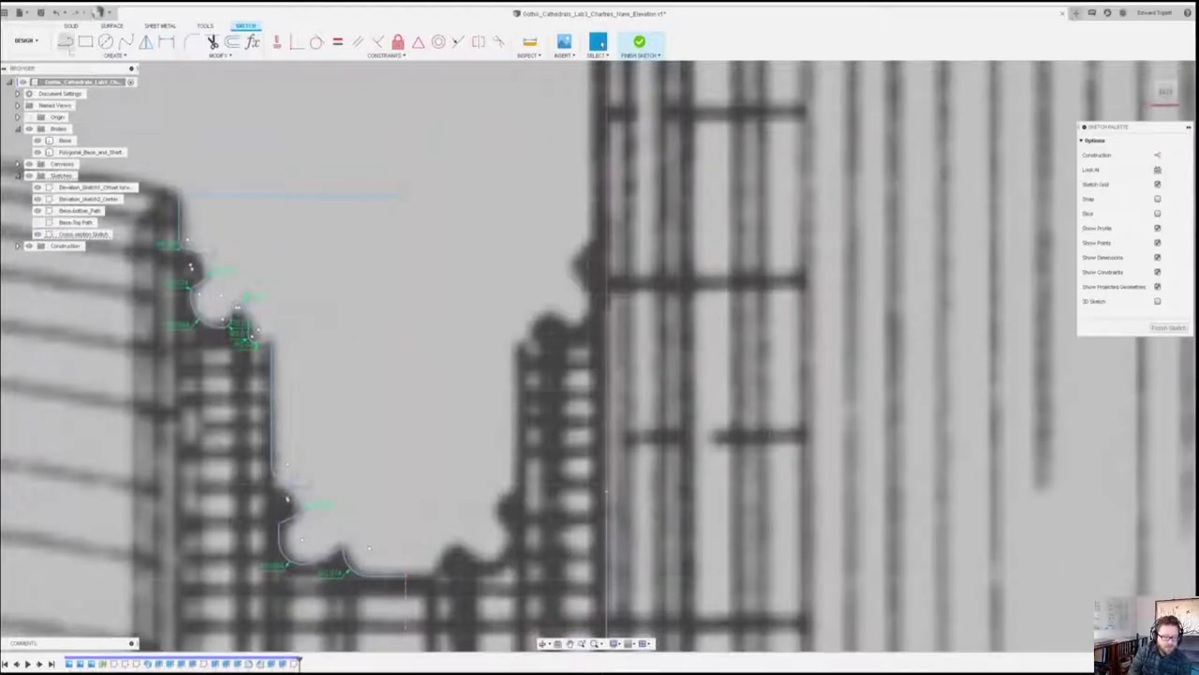
Mirror the whole connected half-profile, including its top line, about the vertical centreline.
{"action": "double_click", "coordinate": [342, 197]}
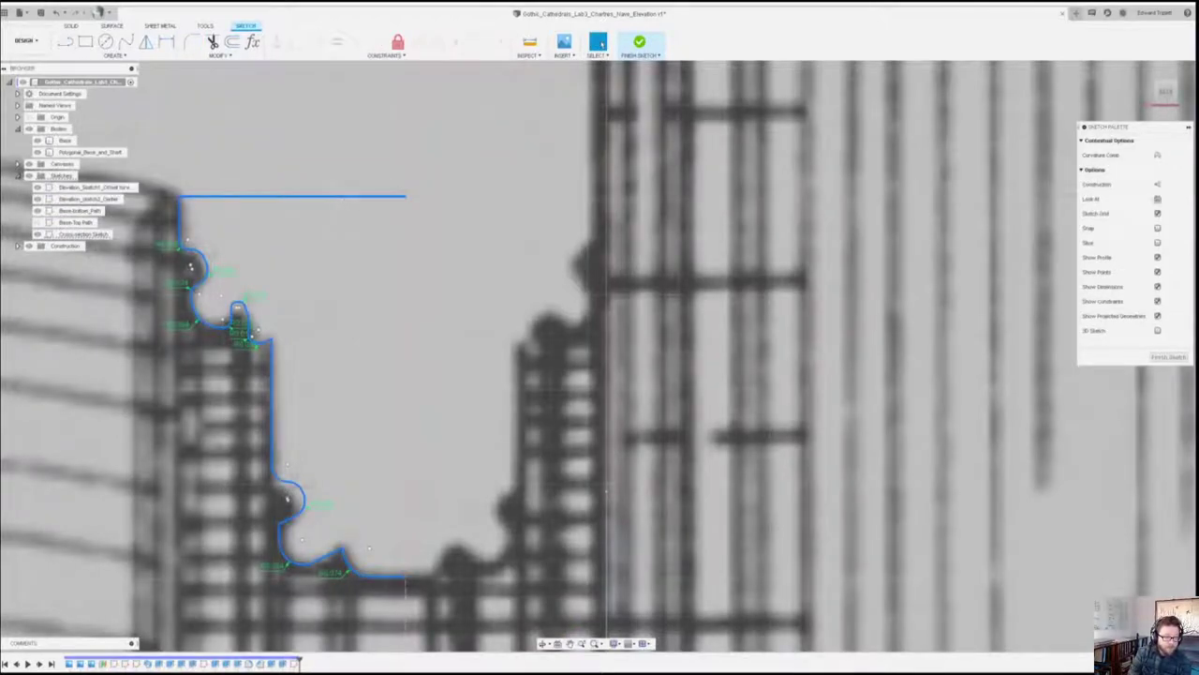
{"action": "left_click", "coordinate": [113, 55]}
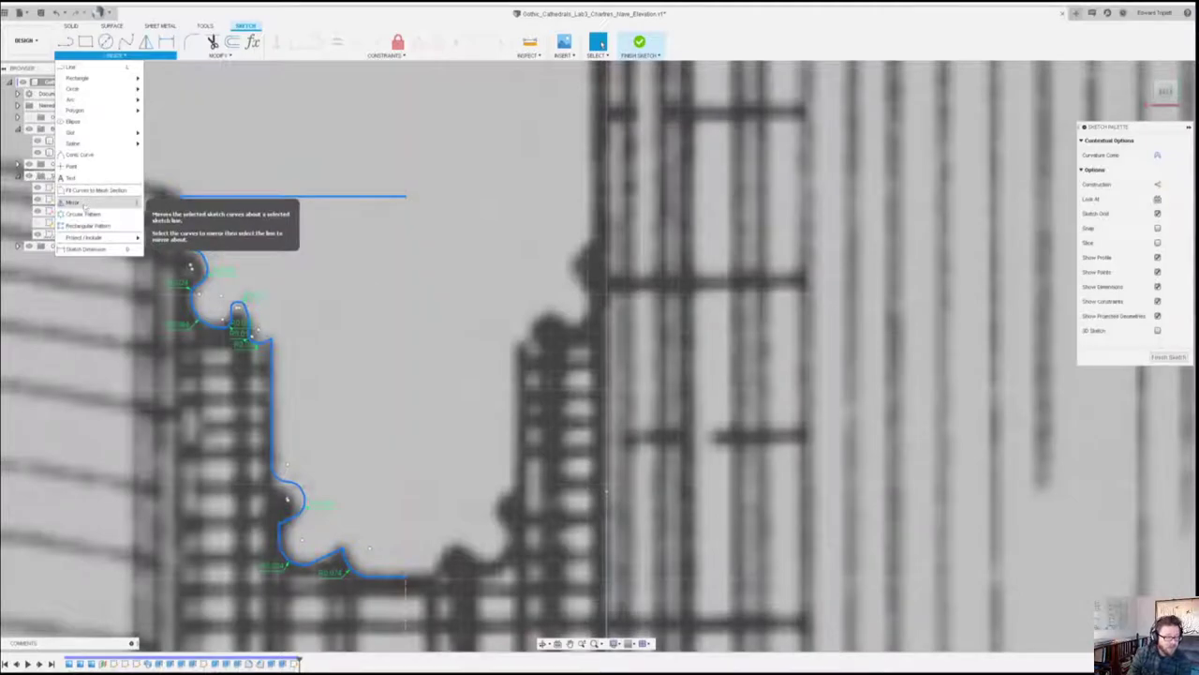
{"action": "left_click", "coordinate": [84, 203]}
{"action": "left_click", "coordinate": [407, 330]}
{"action": "left_click", "coordinate": [1139, 182]}
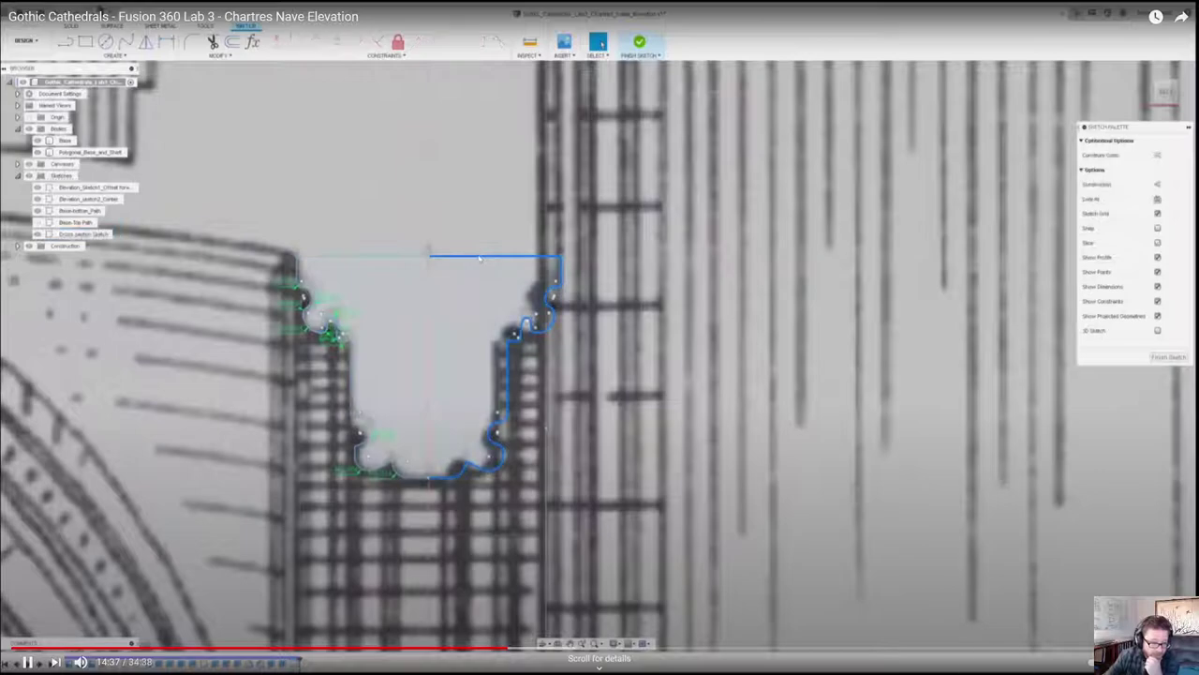
{"action": "left_click", "coordinate": [255, 516]}
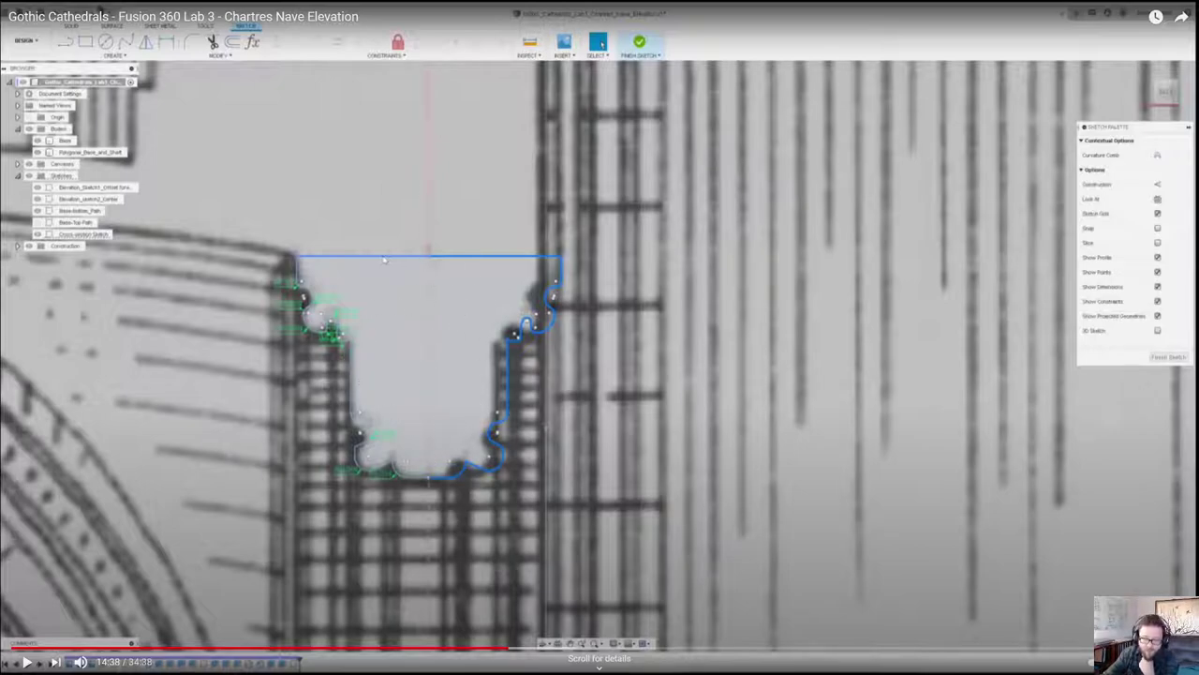
{"action": "left_click", "coordinate": [381, 546]}
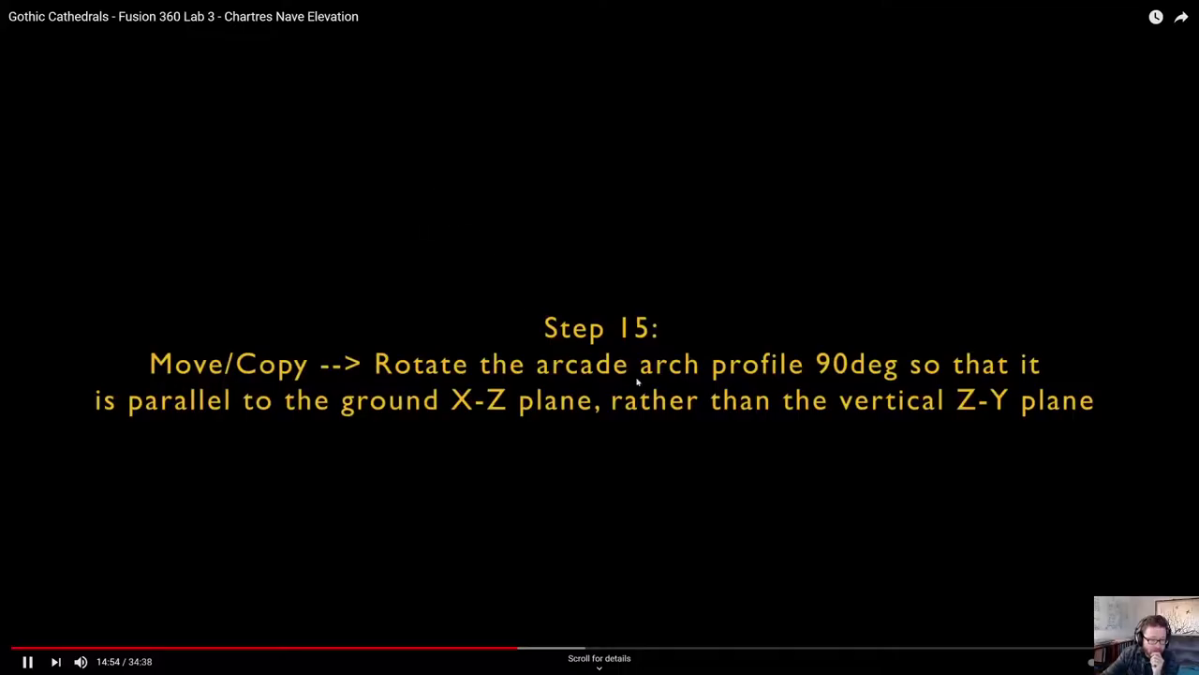
{"action": "left_click", "coordinate": [707, 533]}
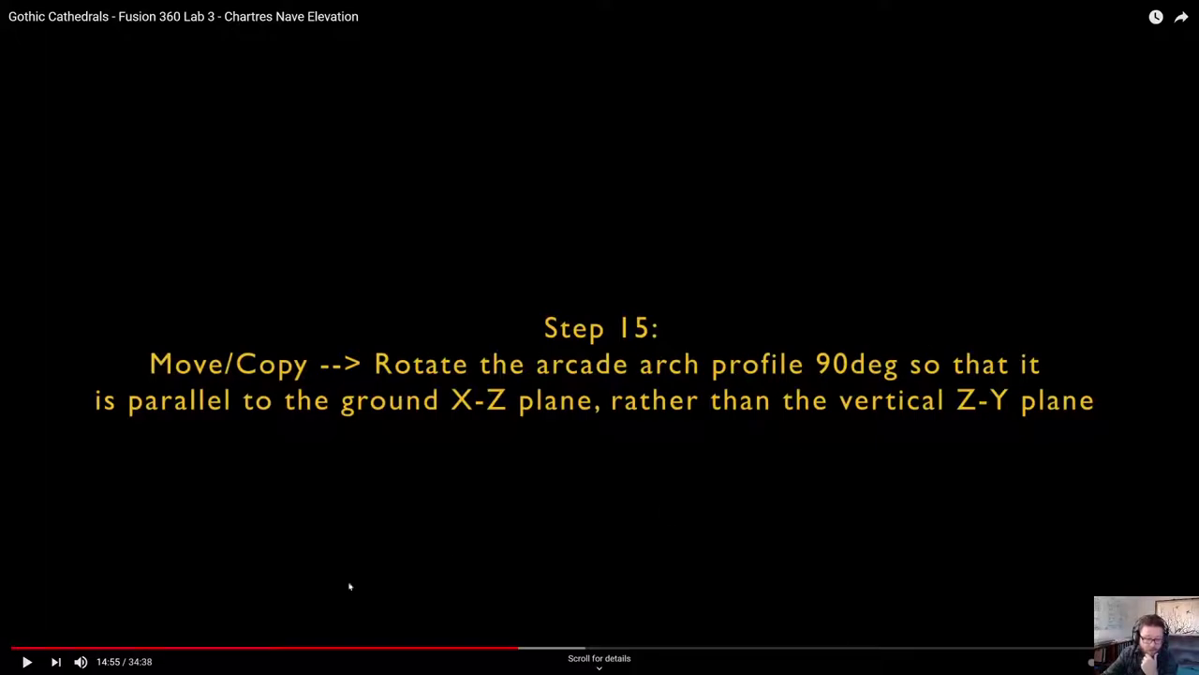
{"action": "left_click", "coordinate": [27, 661]}
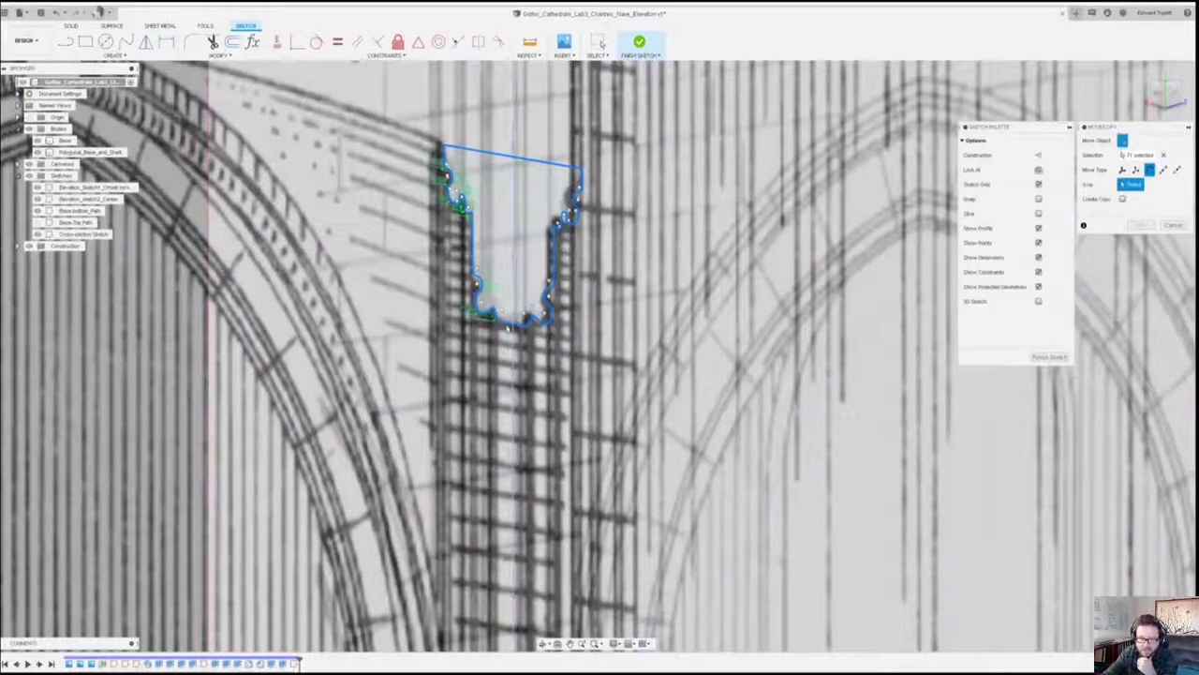
Rotate the complete arch profile 90 degrees about its short bottom edge so it lies parallel to the ground X-Z plane.
{"action": "left_click", "coordinate": [510, 325]}
{"action": "left_click_drag", "start_coordinate": [549, 324], "coordinate": [536, 280]}
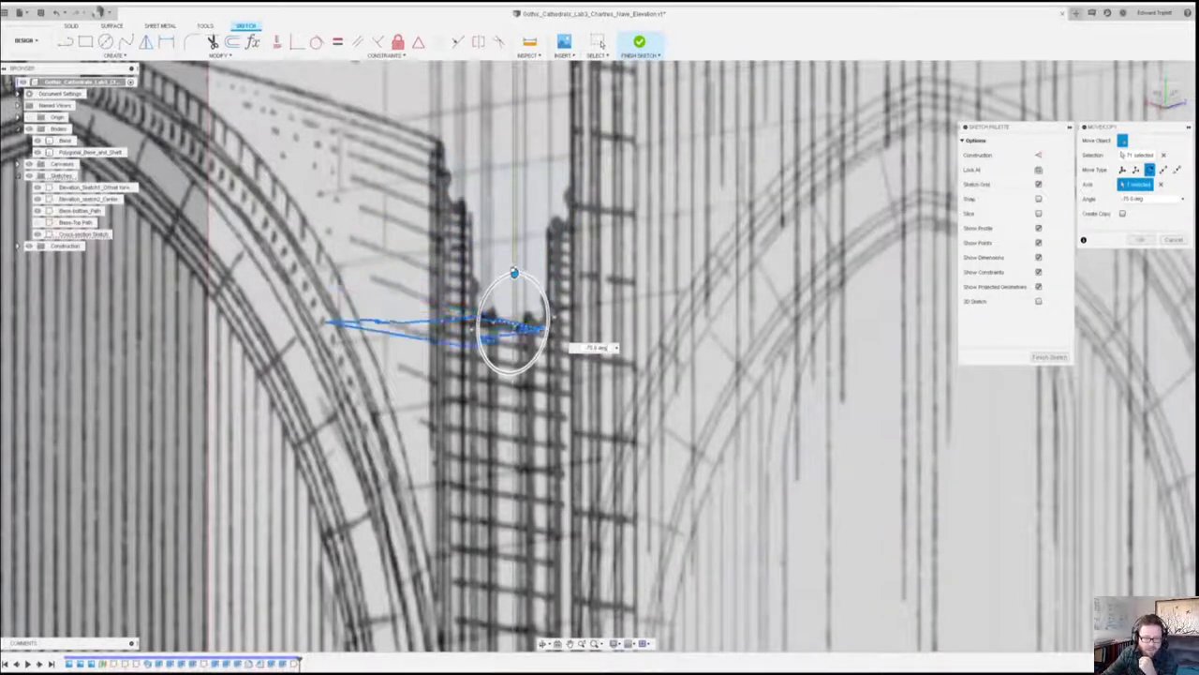
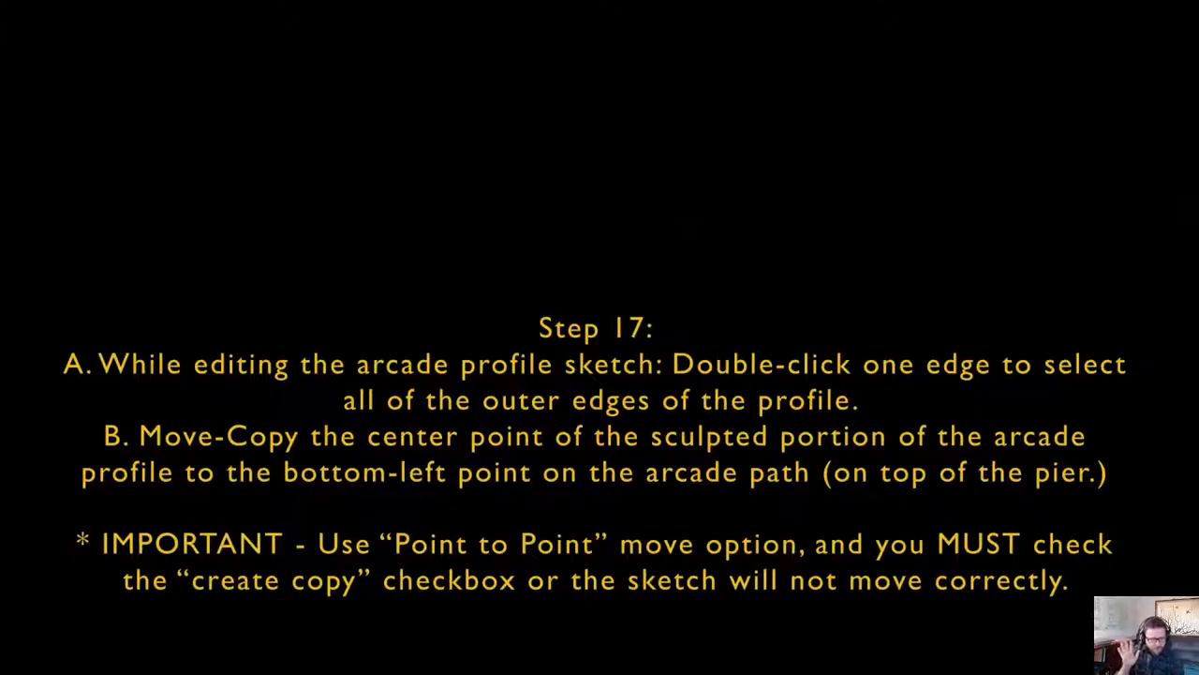
{"action": "left_click", "coordinate": [665, 278]}
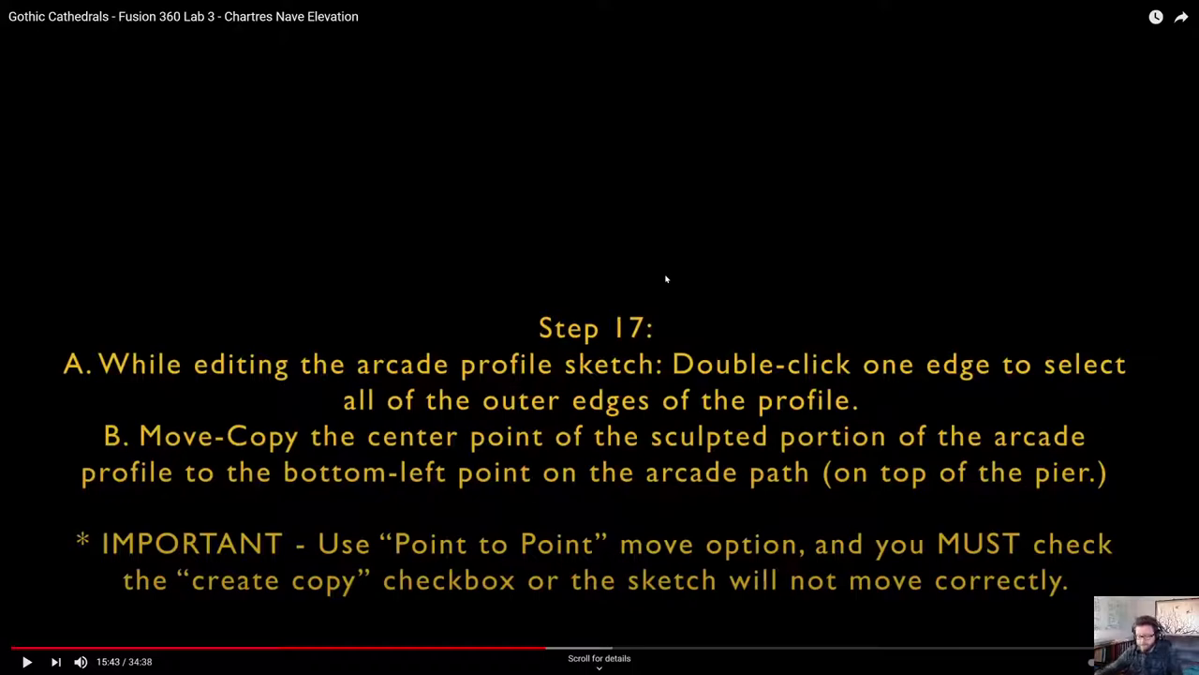
{"action": "left_click", "coordinate": [26, 664]}
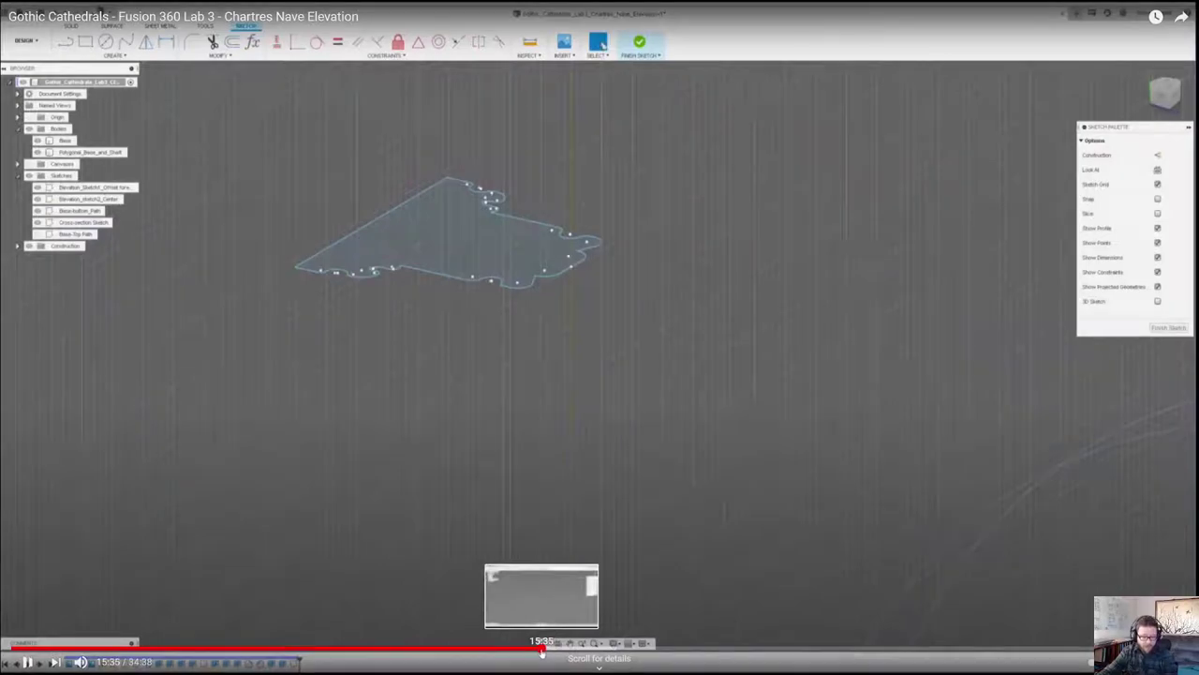
{"action": "left_click", "coordinate": [544, 647]}
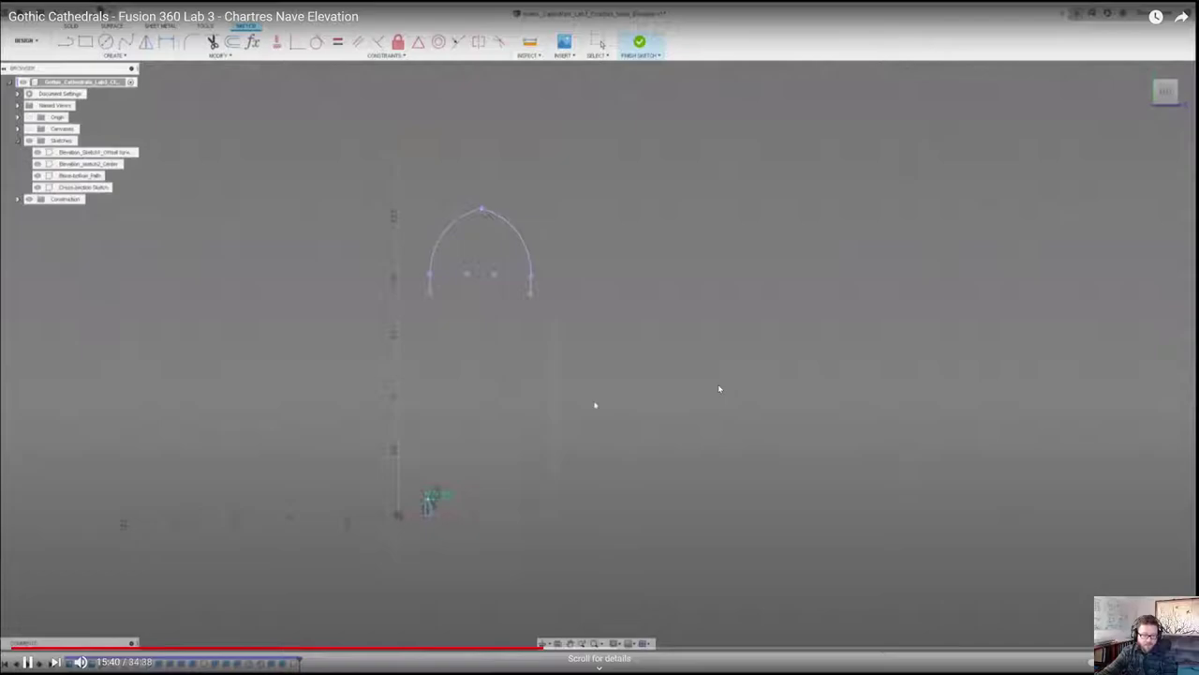
{"action": "key", "text": "space"}
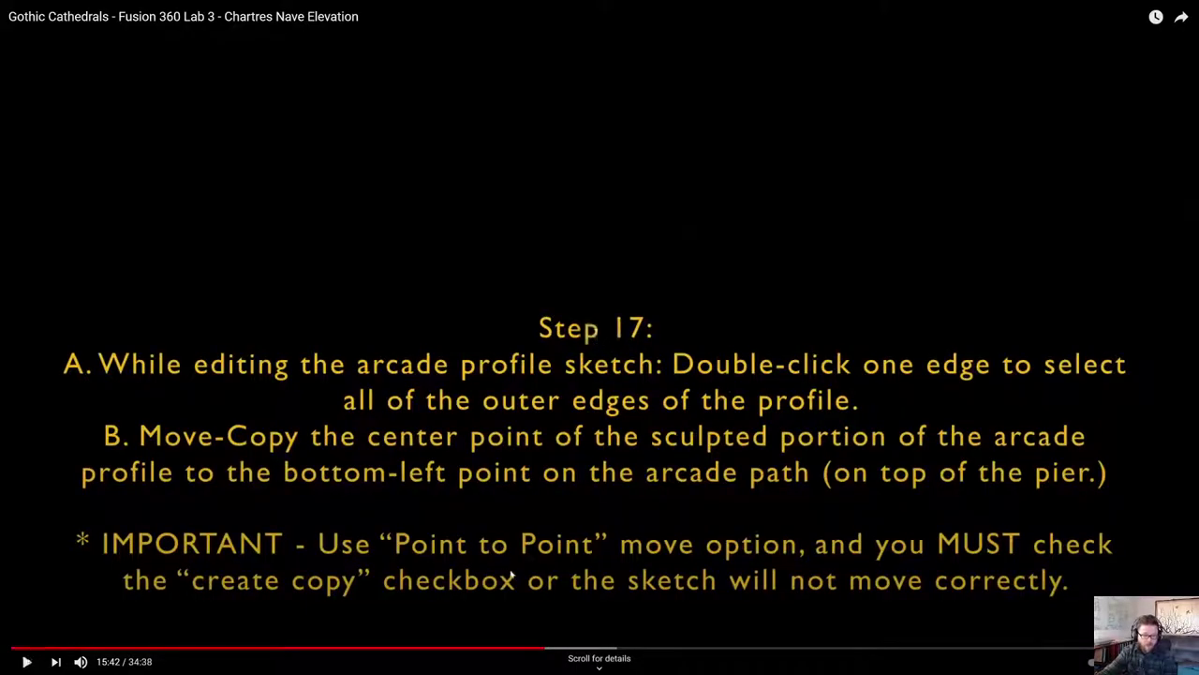
{"action": "left_click", "coordinate": [541, 646]}
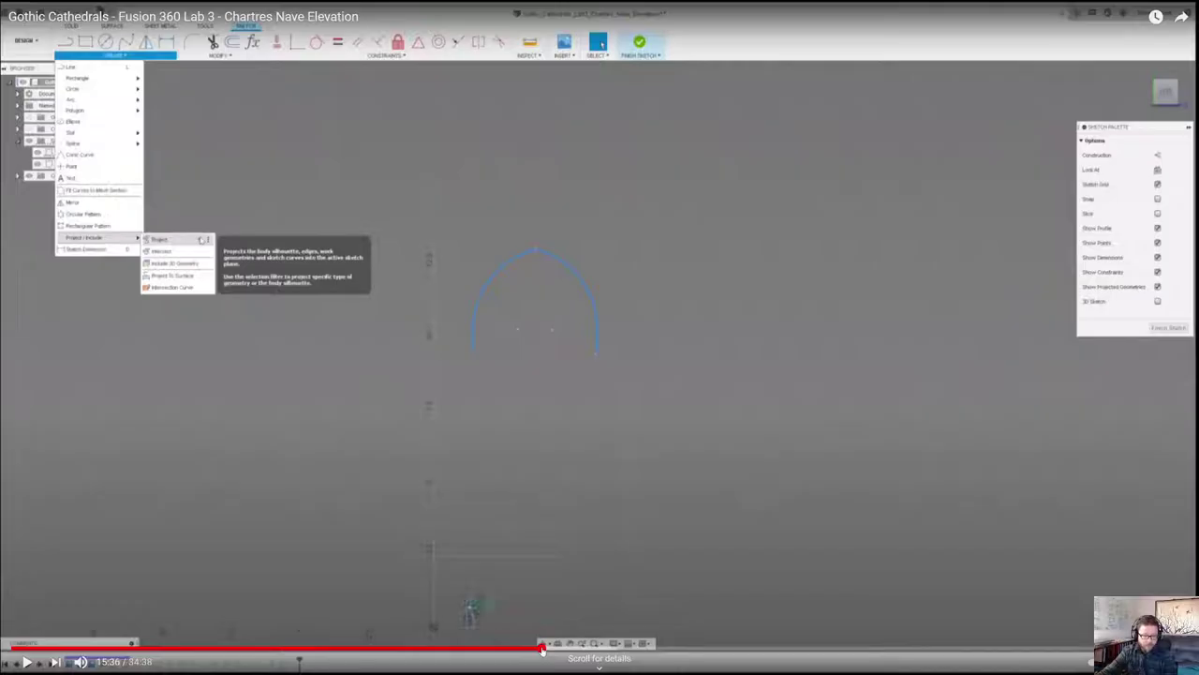
{"action": "left_click", "coordinate": [26, 661]}
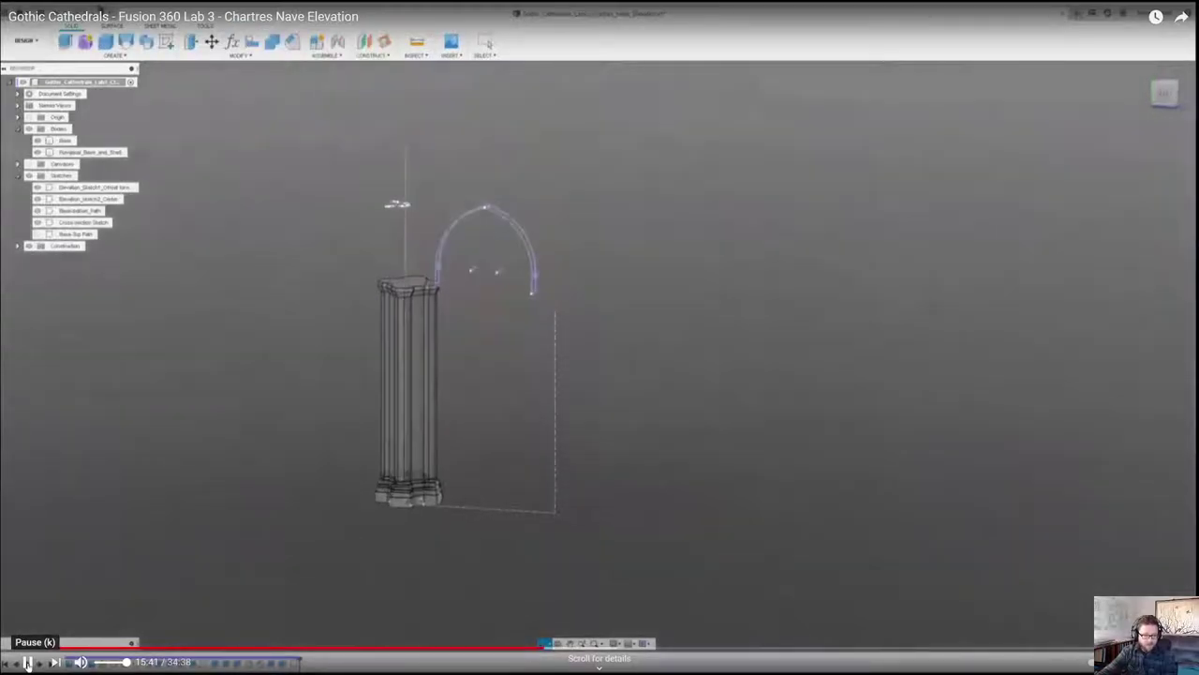
{"action": "left_click", "coordinate": [27, 662]}
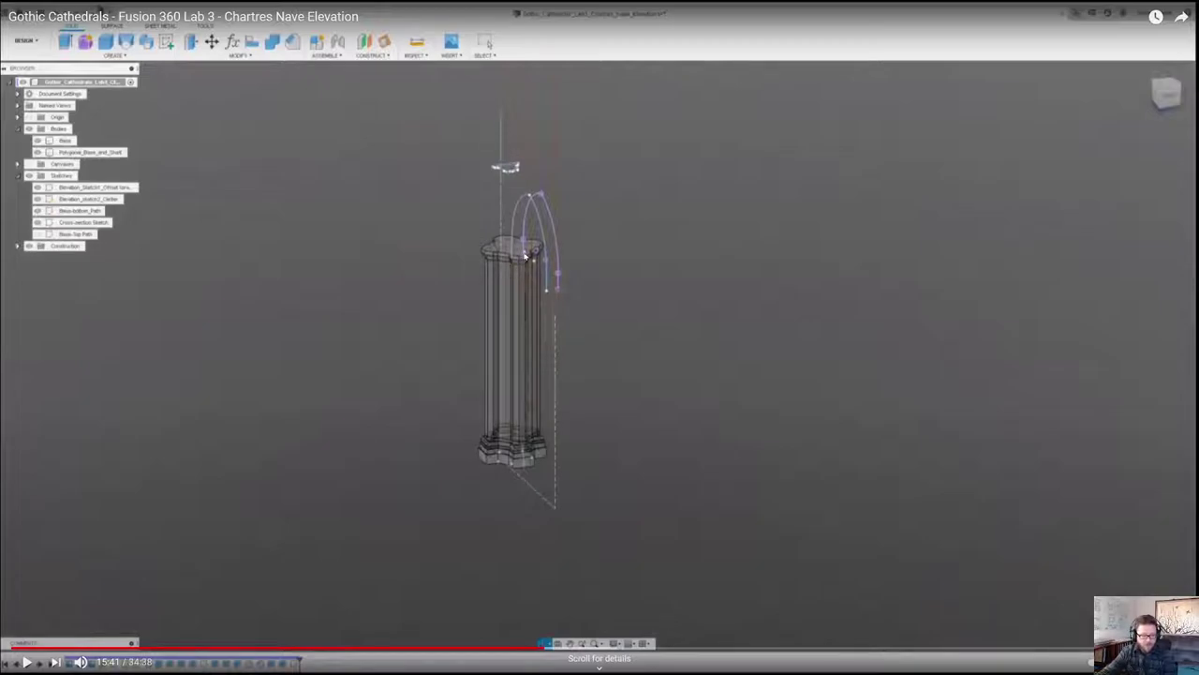
{"action": "left_click", "coordinate": [26, 662]}
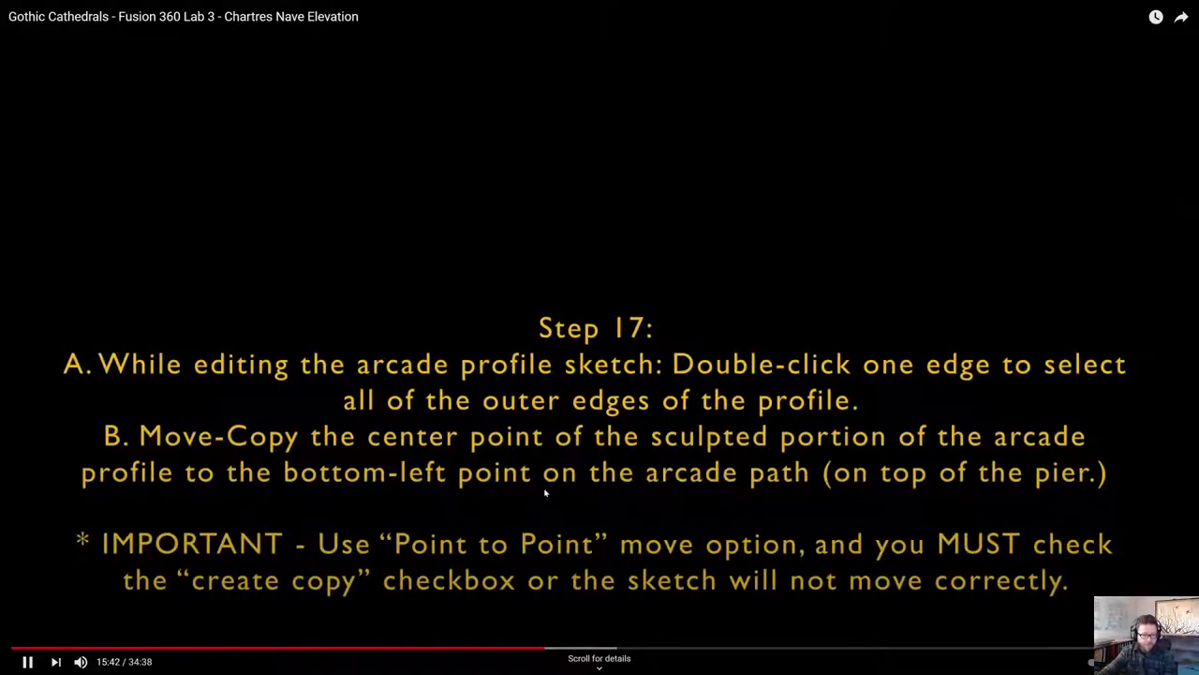
{"action": "left_click", "coordinate": [998, 149]}
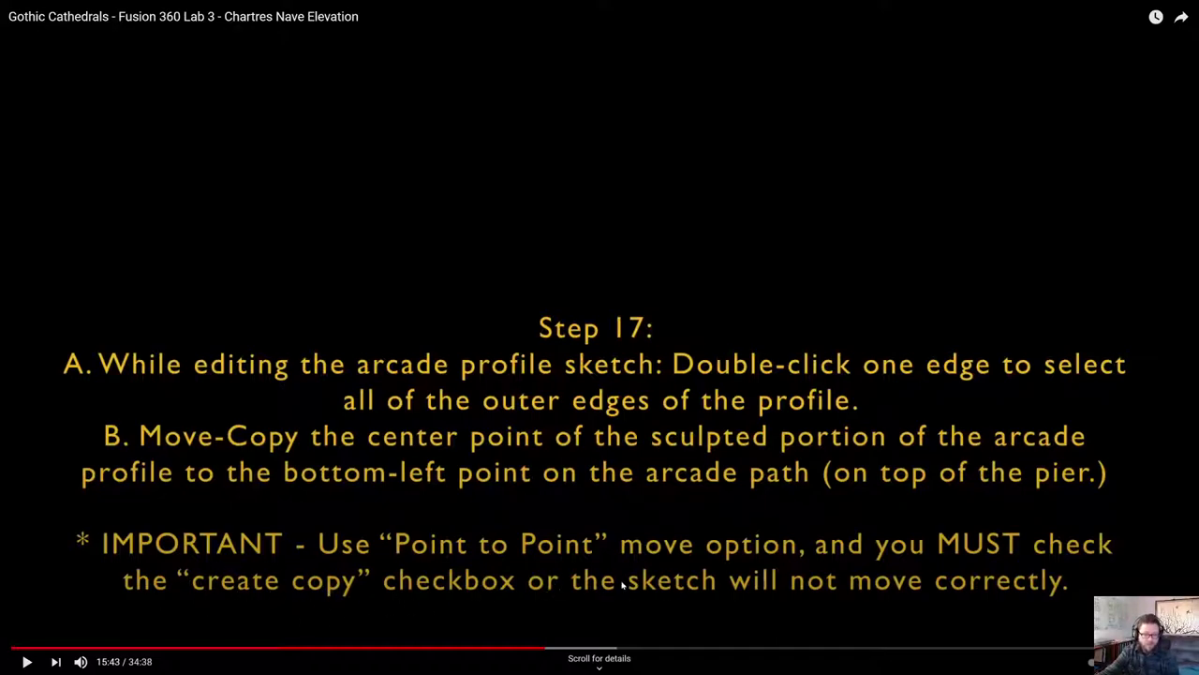
{"action": "left_click", "coordinate": [26, 663]}
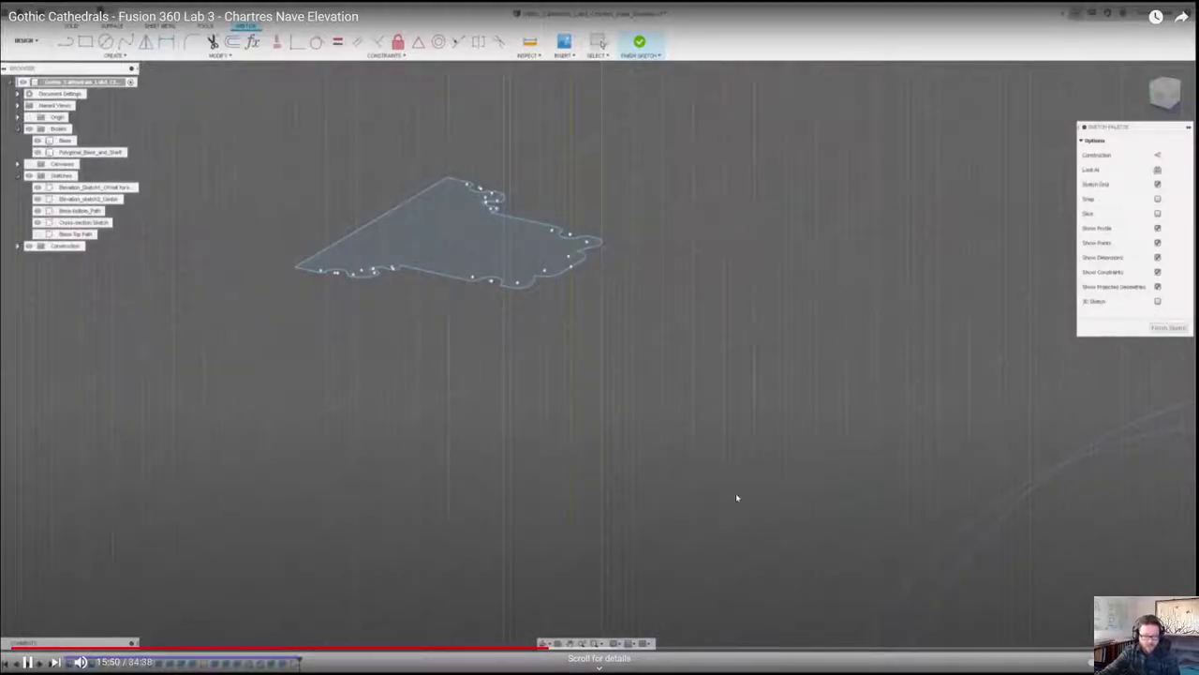
{"action": "left_click", "coordinate": [825, 329]}
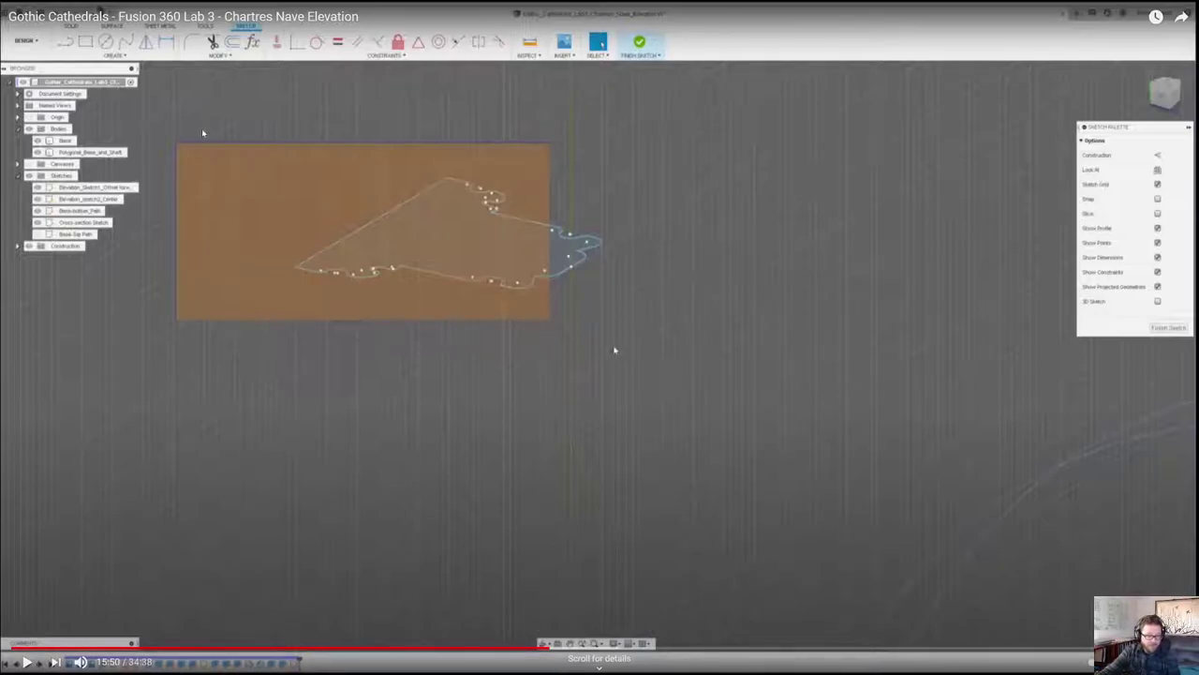
{"action": "left_click", "coordinate": [787, 326]}
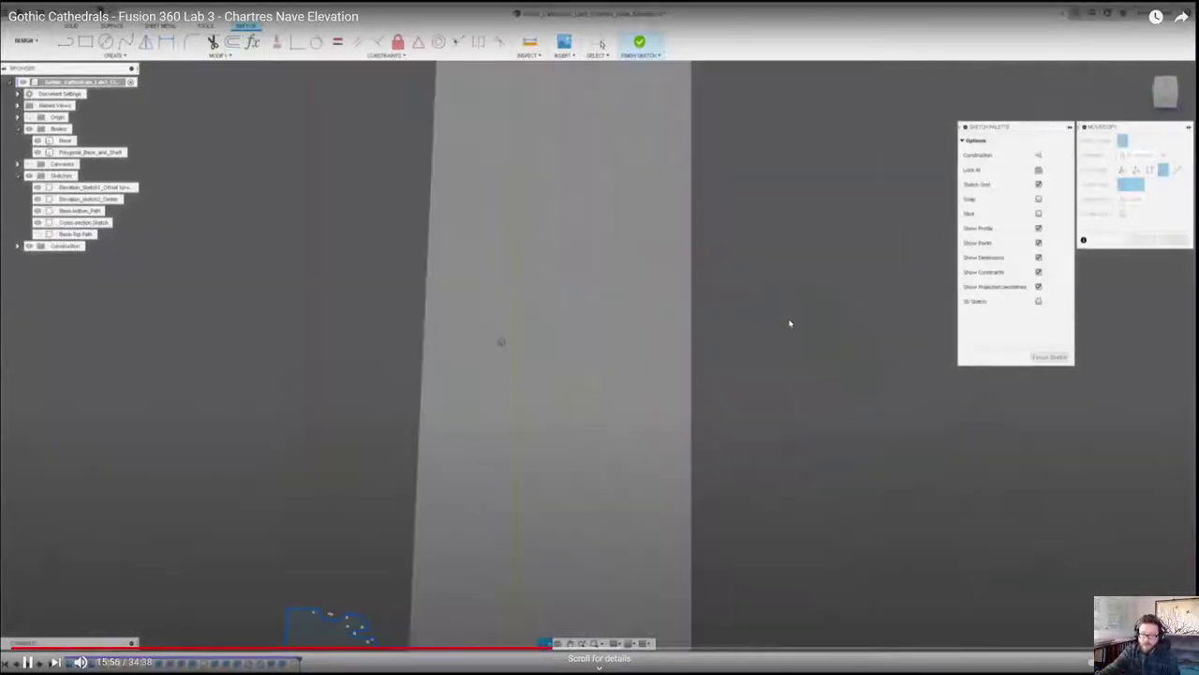
{"action": "left_click", "coordinate": [623, 332]}
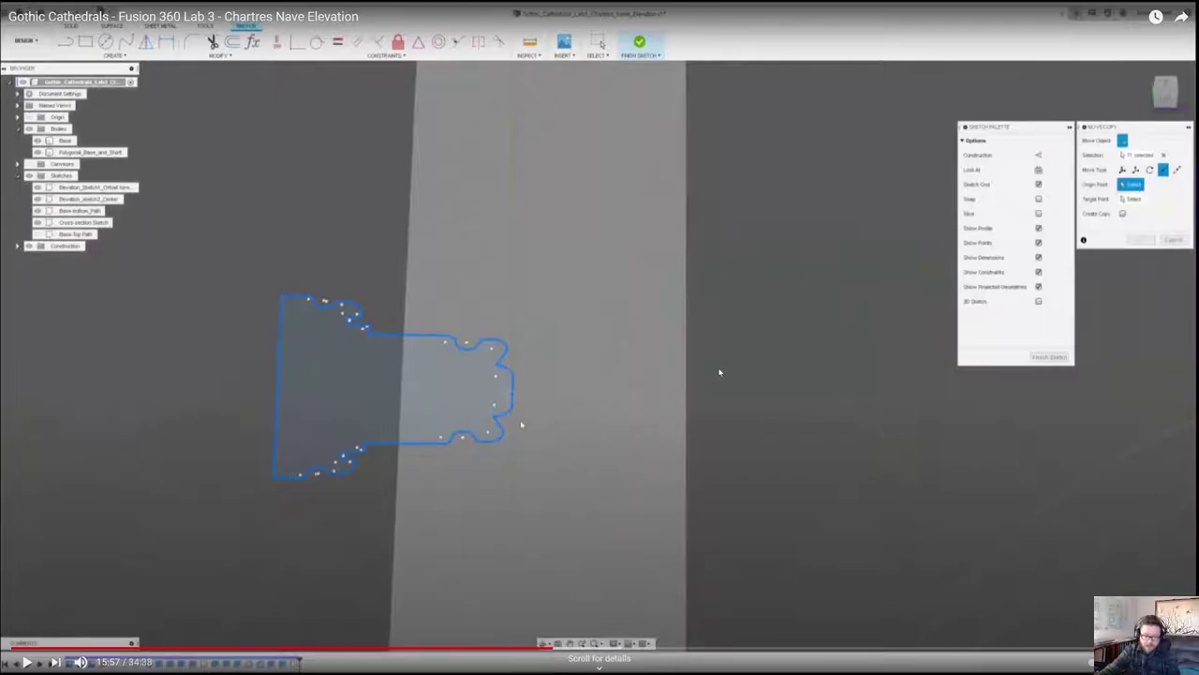
{"action": "left_click", "coordinate": [720, 408]}
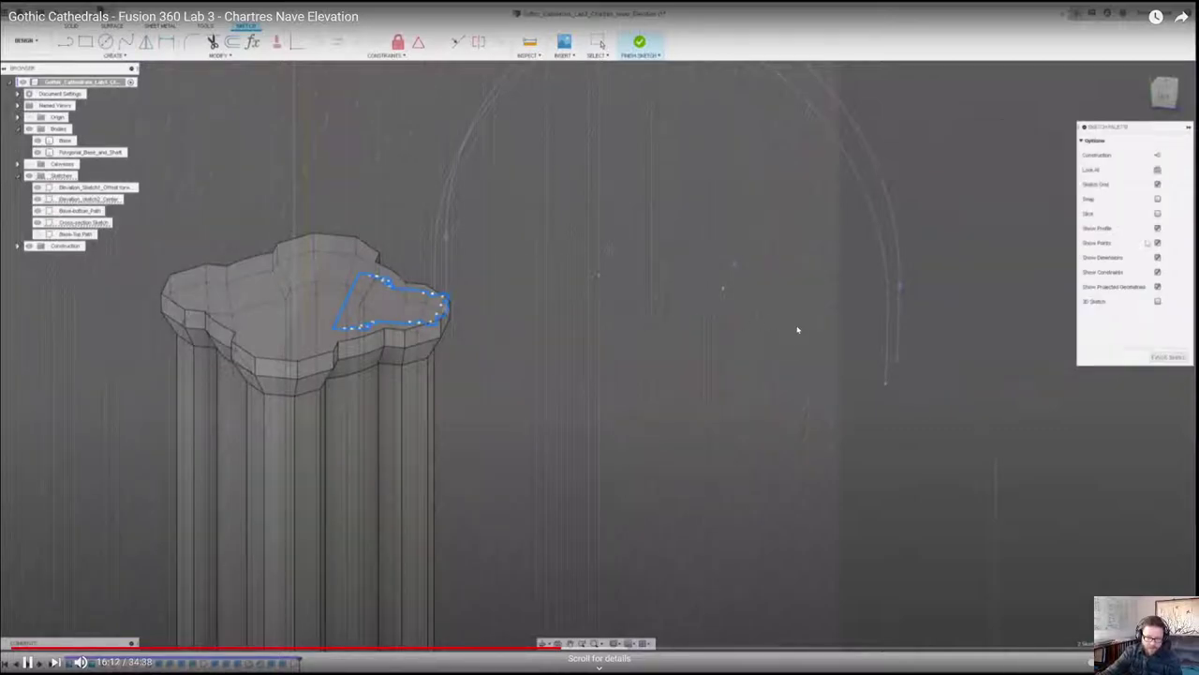
{"action": "left_click", "coordinate": [766, 358]}
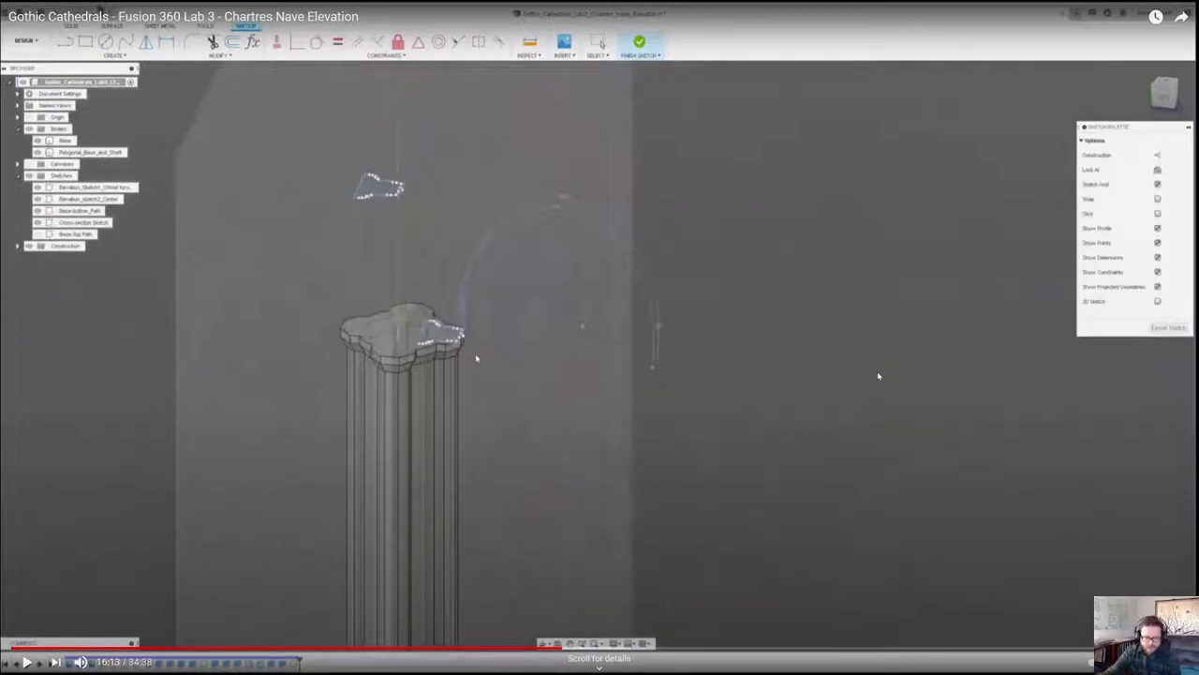
{"action": "left_click", "coordinate": [818, 394]}
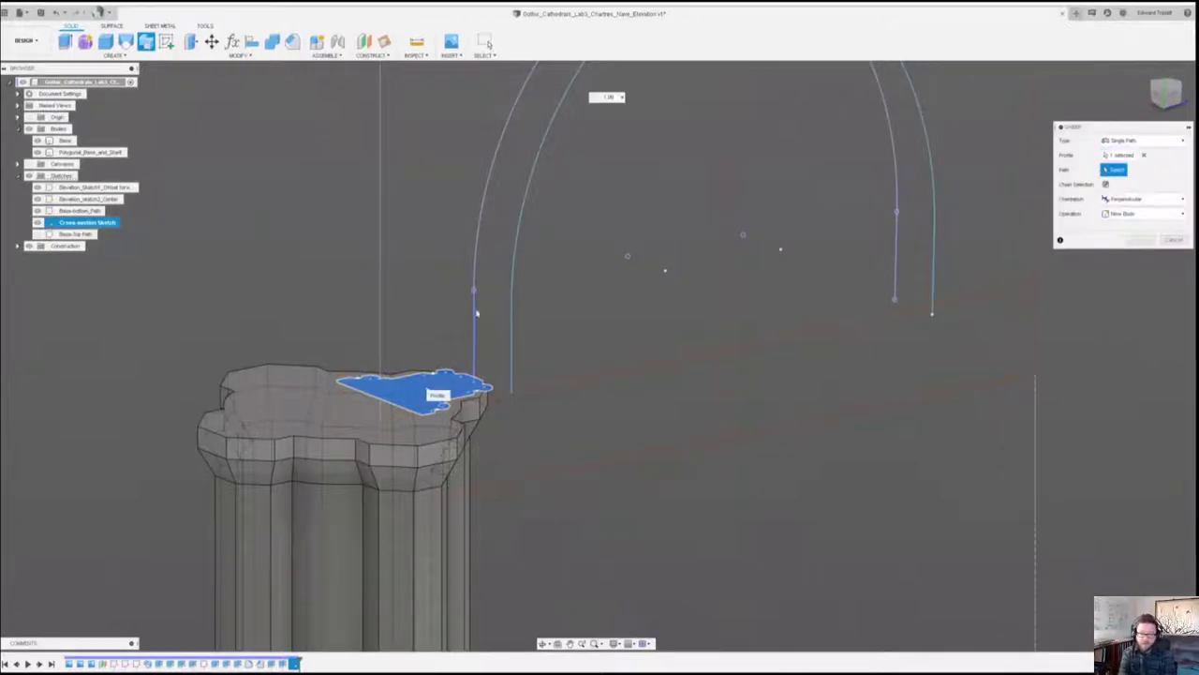
Sweep the arch moulding profile along both sides of the pointed arch path as a new body.
{"action": "left_click", "coordinate": [477, 313]}
{"action": "left_click", "coordinate": [478, 258]}
{"action": "middle_click_drag", "start_coordinate": [581, 159], "coordinate": [219, 421]}
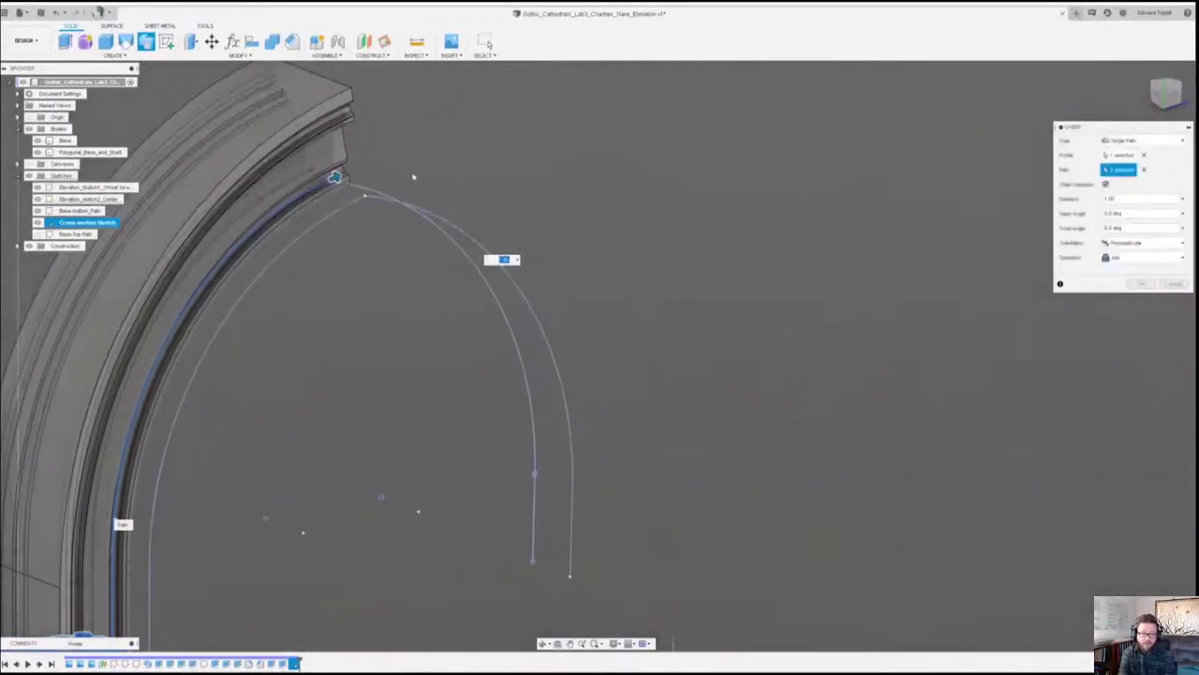
{"action": "left_click", "coordinate": [368, 193]}
{"action": "left_click", "coordinate": [534, 527]}
{"action": "middle_click_drag", "start_coordinate": [471, 504], "coordinate": [665, 333]}
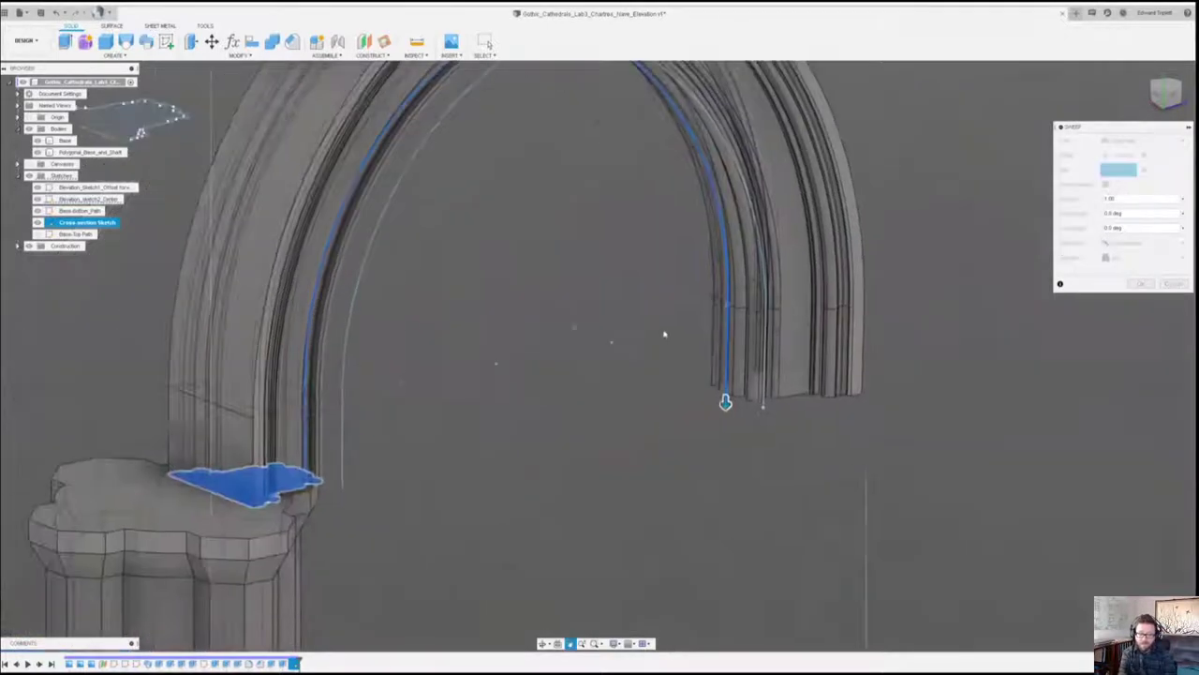
{"action": "scroll", "coordinate": [664, 333], "scroll_direction": "down", "scroll_amount": 5}
{"action": "left_click", "coordinate": [1162, 258]}
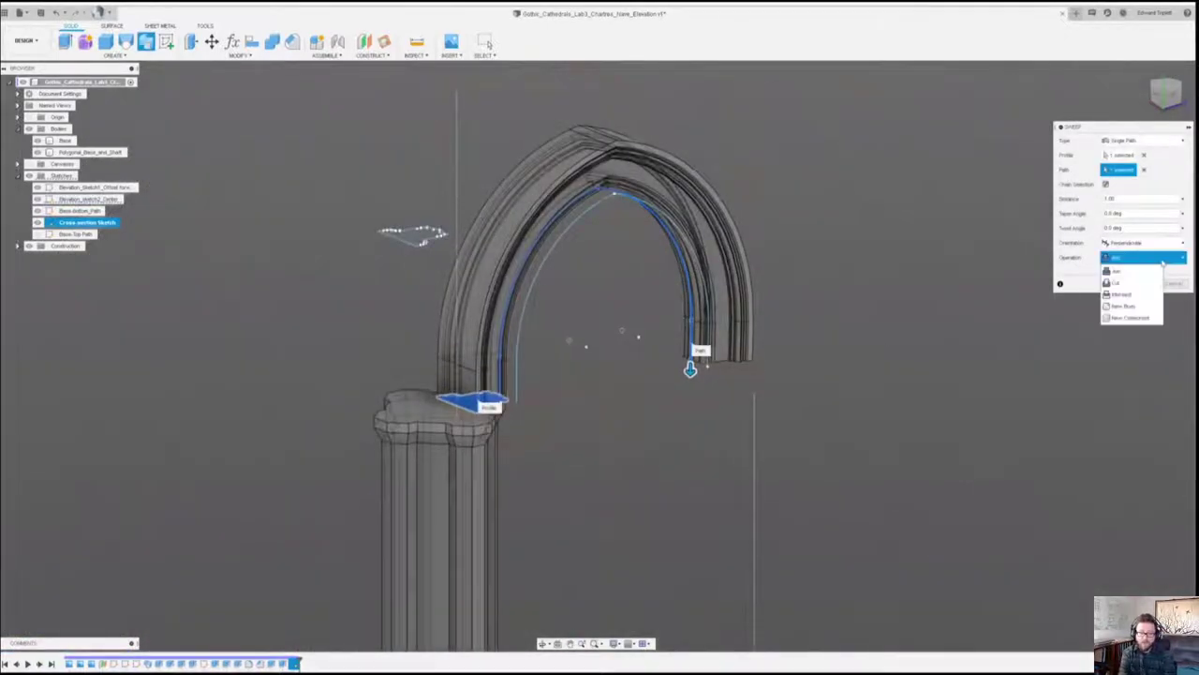
{"action": "left_click", "coordinate": [1139, 306]}
{"action": "left_click", "coordinate": [1147, 284]}
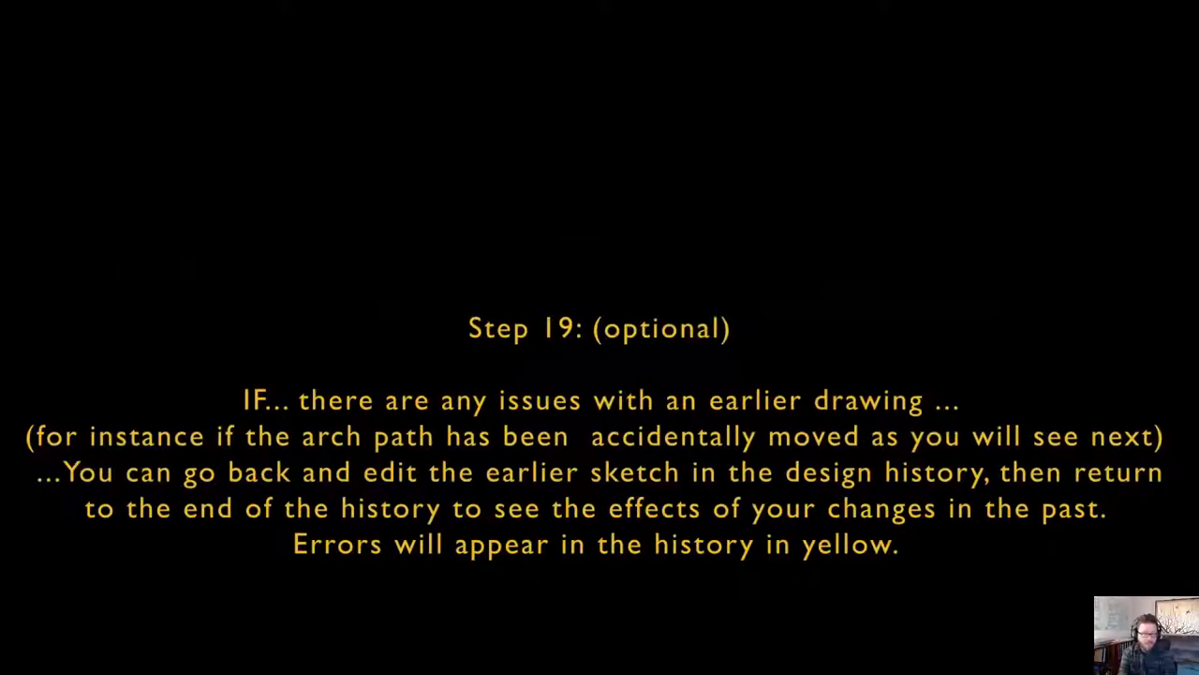
{"action": "left_click", "coordinate": [708, 191]}
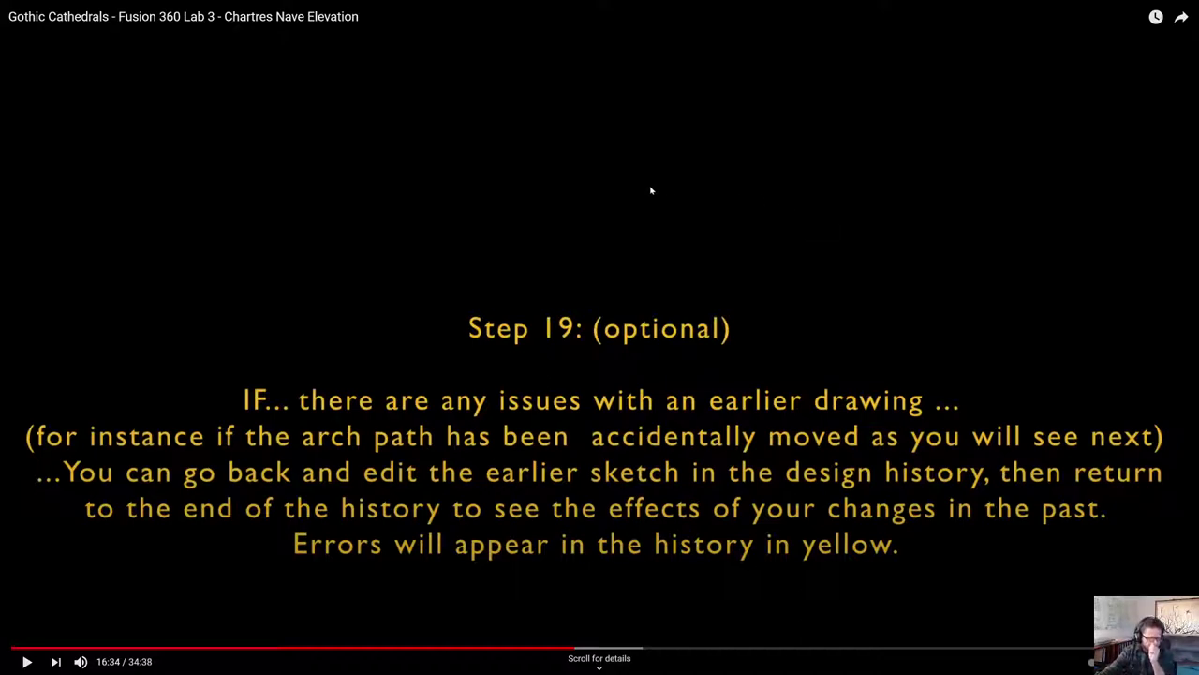
{"action": "left_click", "coordinate": [749, 200]}
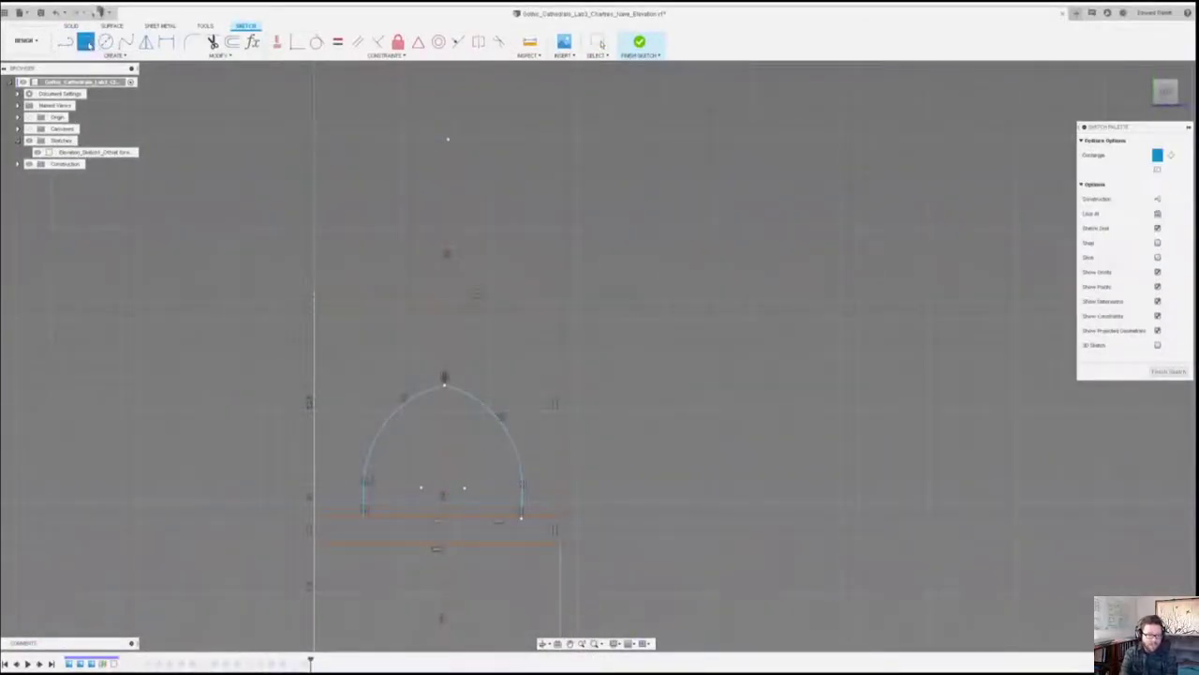
{"action": "mouse_move", "coordinate": [380, 142]}
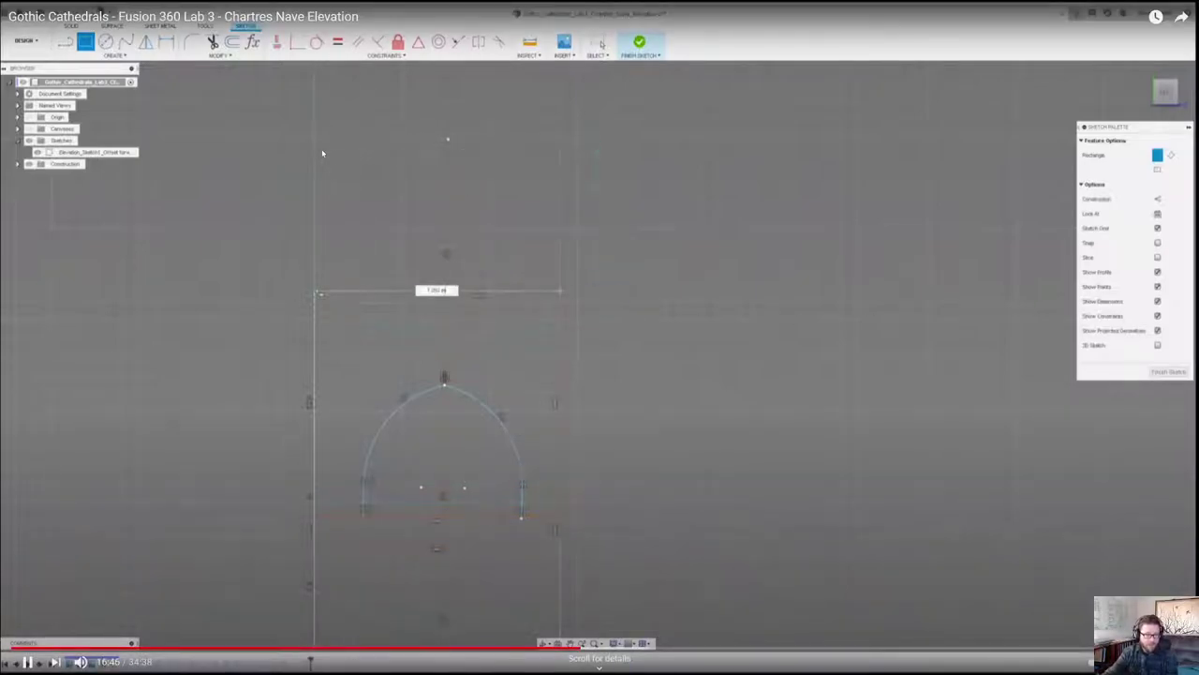
{"action": "mouse_move", "coordinate": [115, 666]}
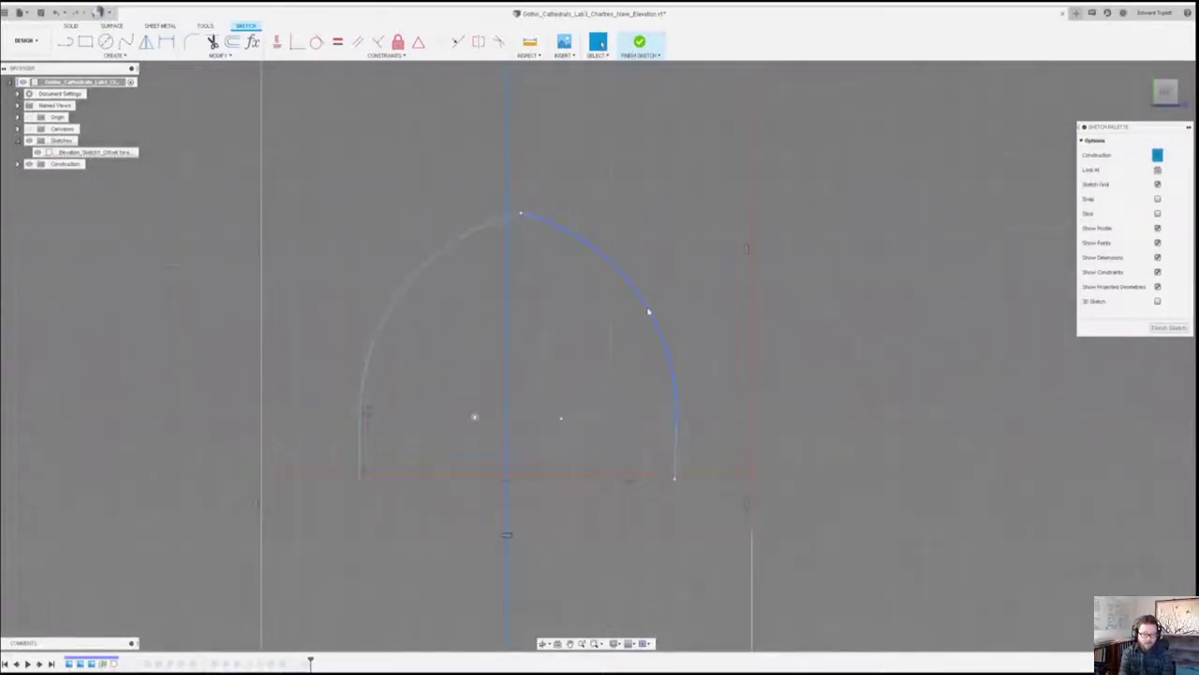
Delete the right half of the pointed arch path in the elevation sketch.
{"action": "left_click", "coordinate": [590, 247]}
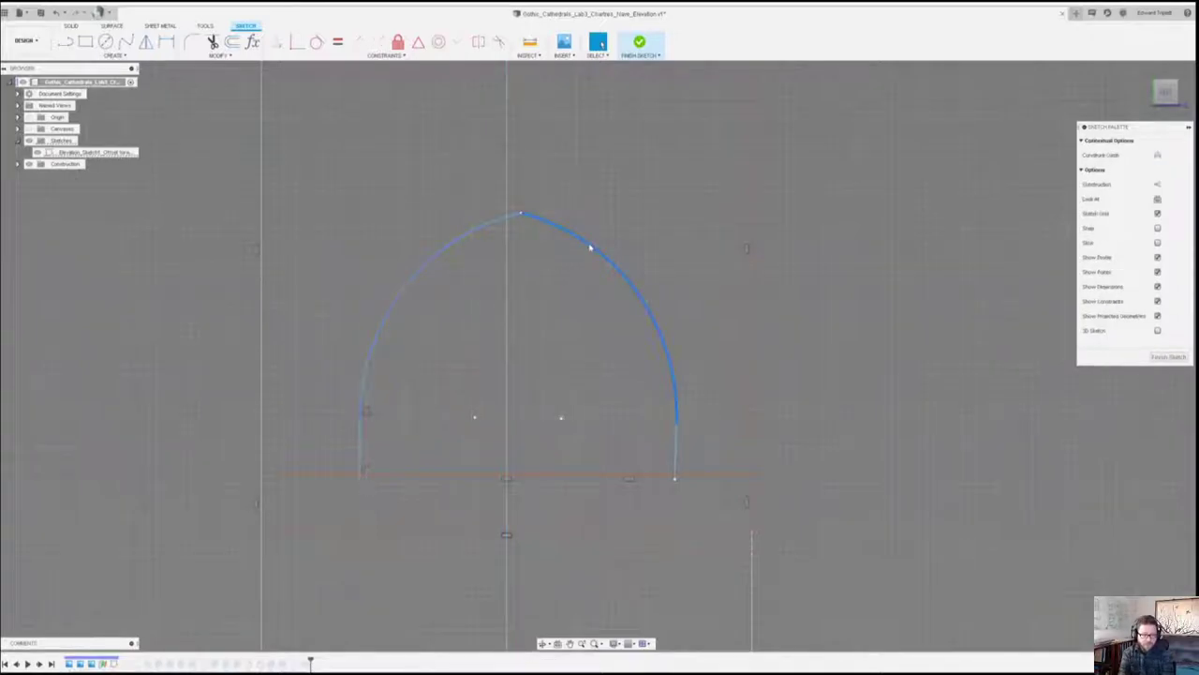
{"action": "key", "text": "Delete"}
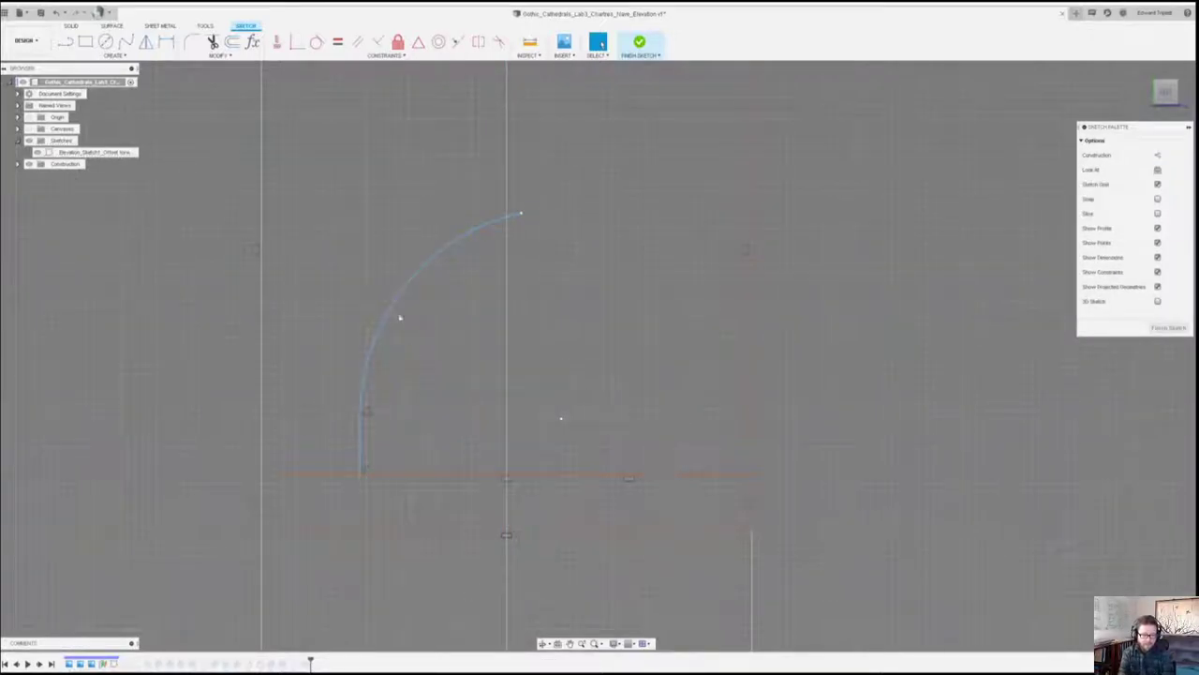
{"action": "left_click", "coordinate": [399, 319]}
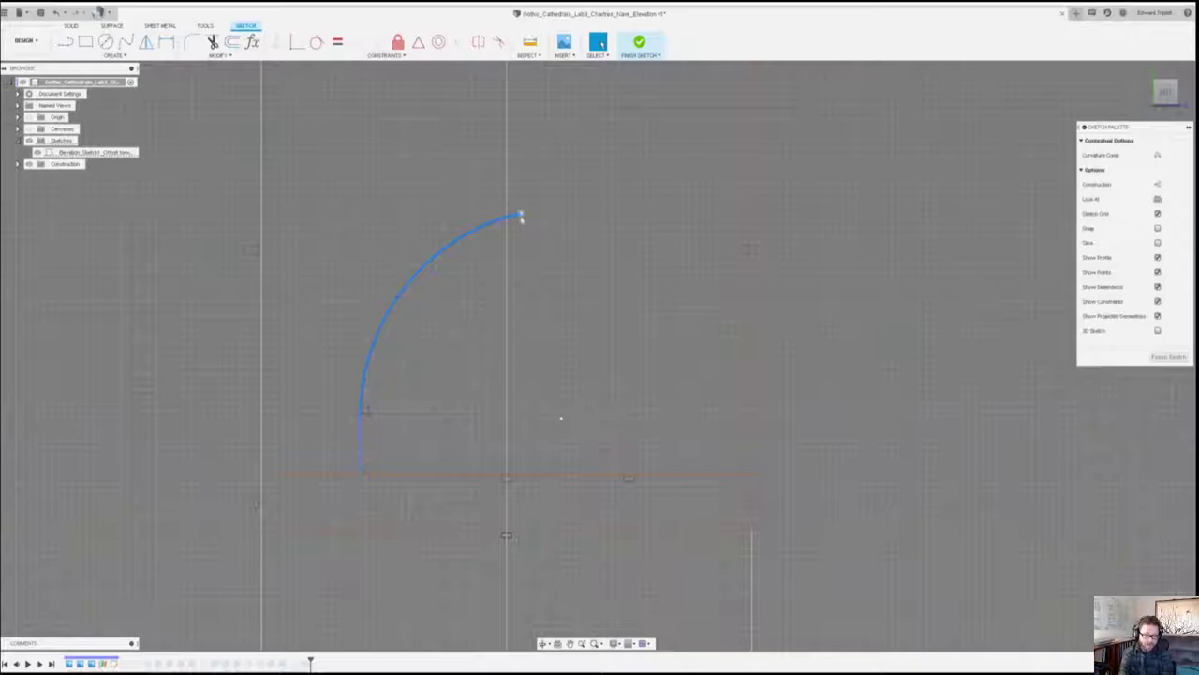
{"action": "key", "text": "Delete"}
Make the remaining arc's apex coincident with the vertical centreline and show the reference canvases.
{"action": "left_click", "coordinate": [508, 148]}
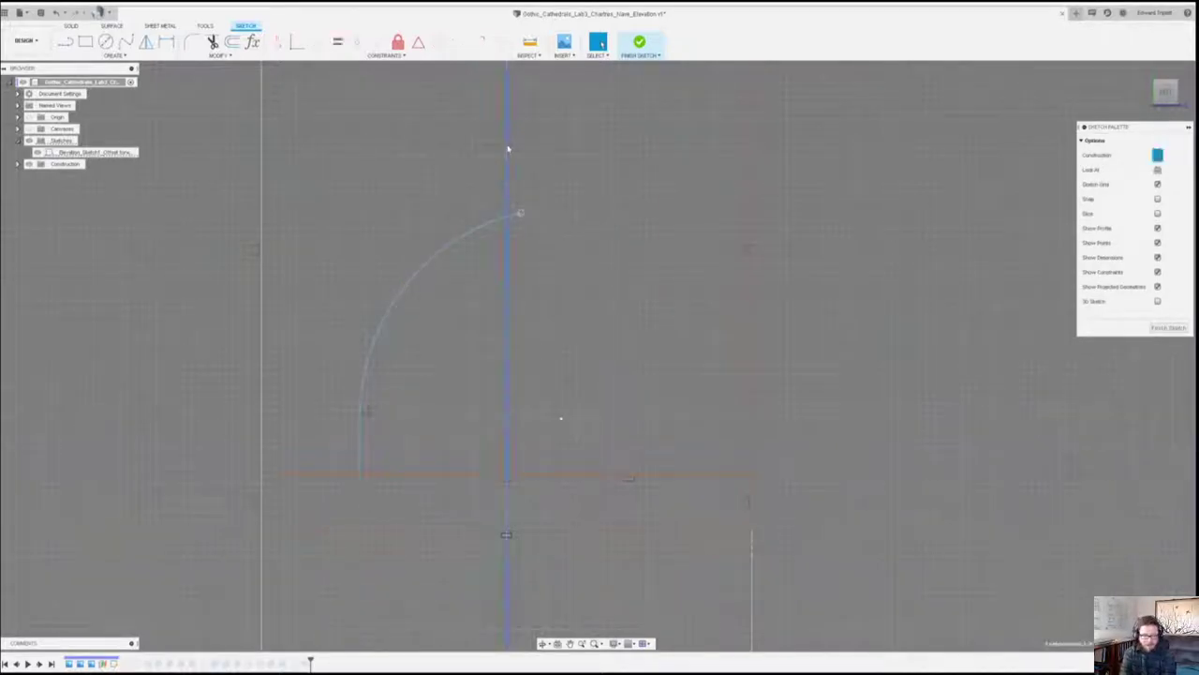
{"action": "left_click", "coordinate": [298, 43]}
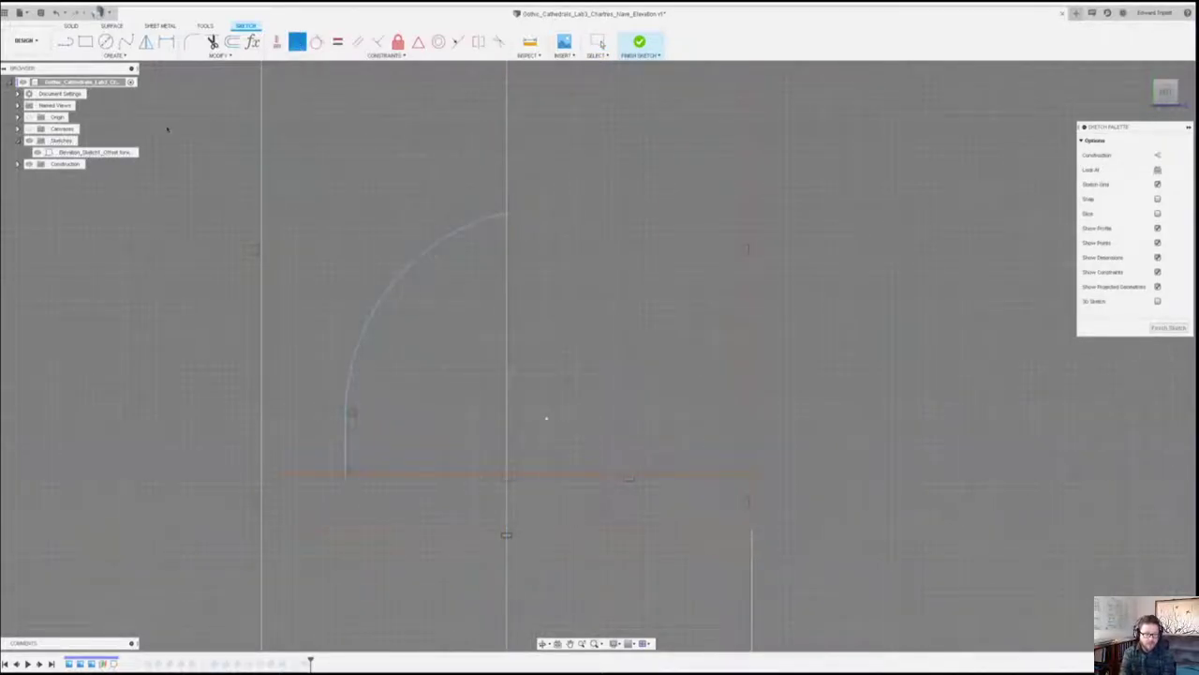
{"action": "left_click", "coordinate": [29, 128]}
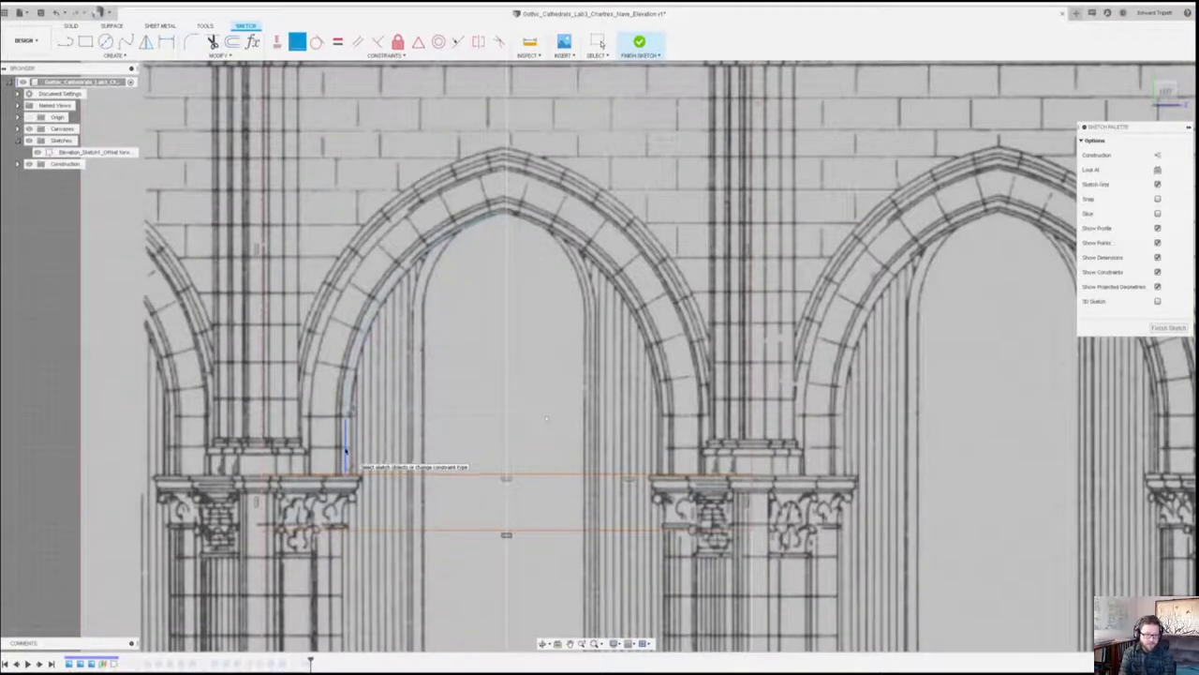
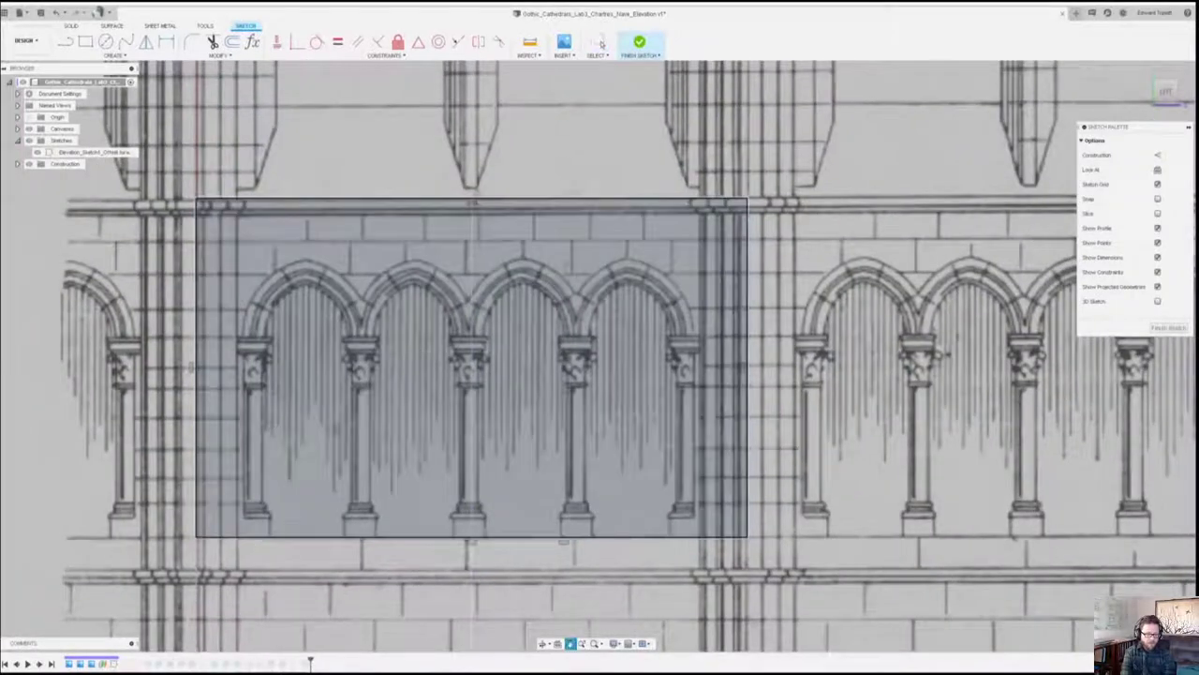
Draw a horizontal line across the triforium rectangle near the tops of the small arches and make it a construction line.
{"action": "left_click", "coordinate": [66, 43]}
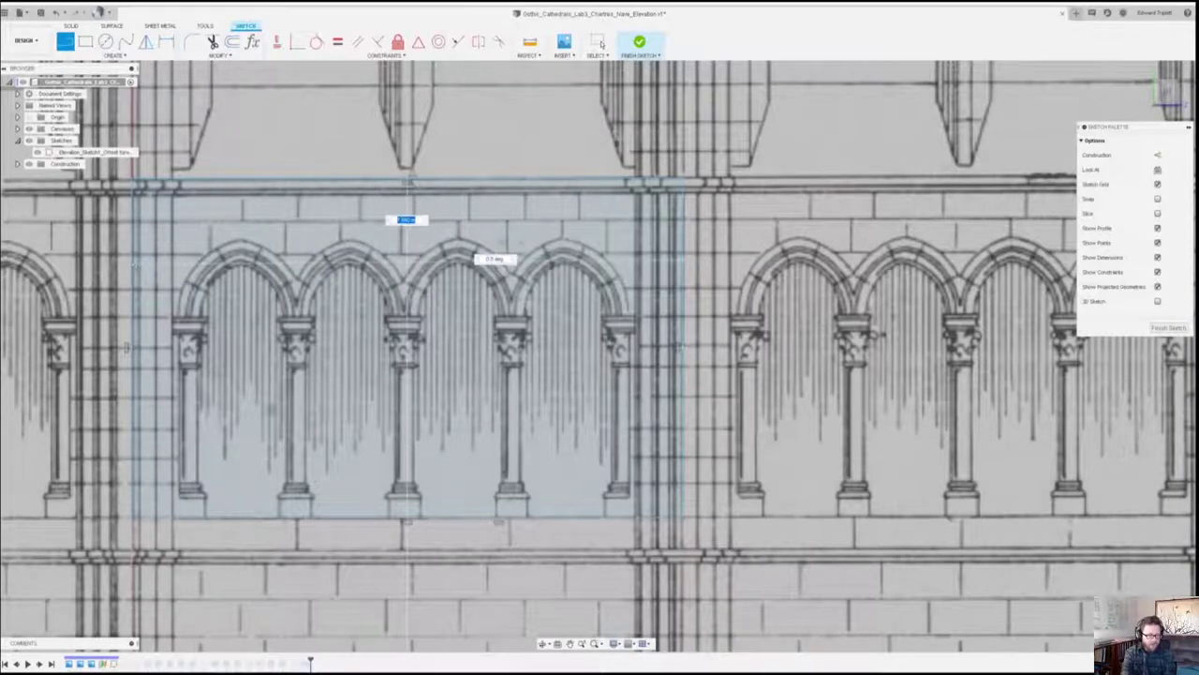
{"action": "key", "text": "Escape"}
{"action": "left_click", "coordinate": [511, 262]}
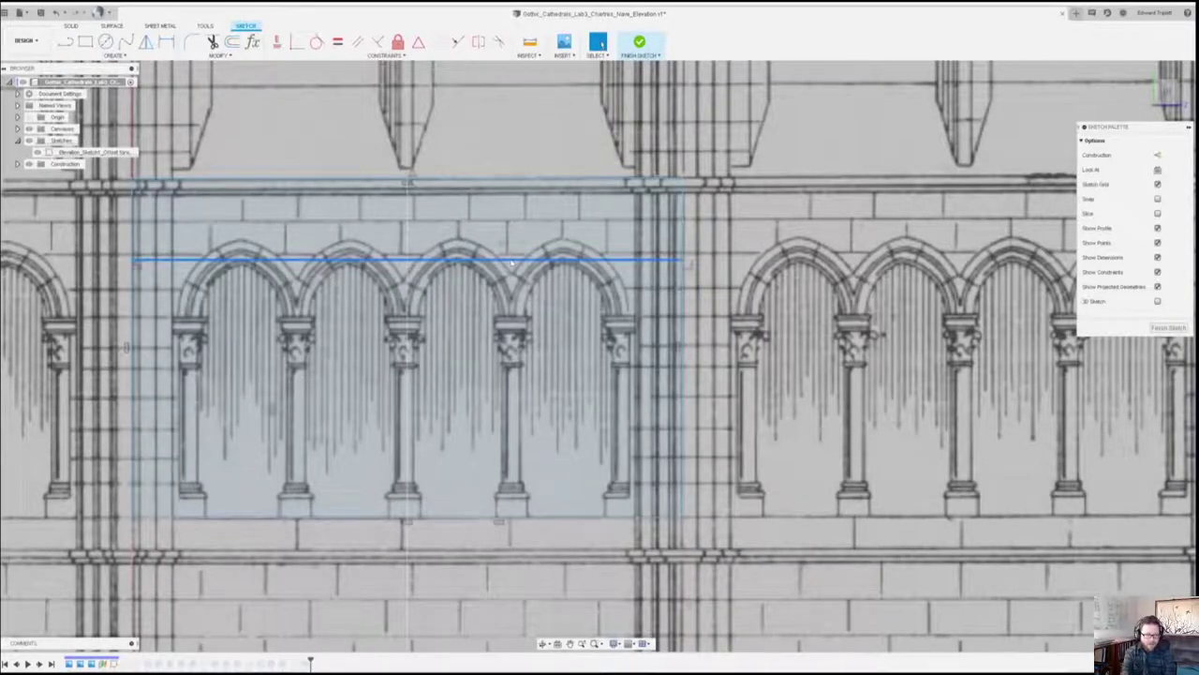
{"action": "left_click_drag", "start_coordinate": [510, 265], "coordinate": [508, 267]}
{"action": "key", "text": "x"}
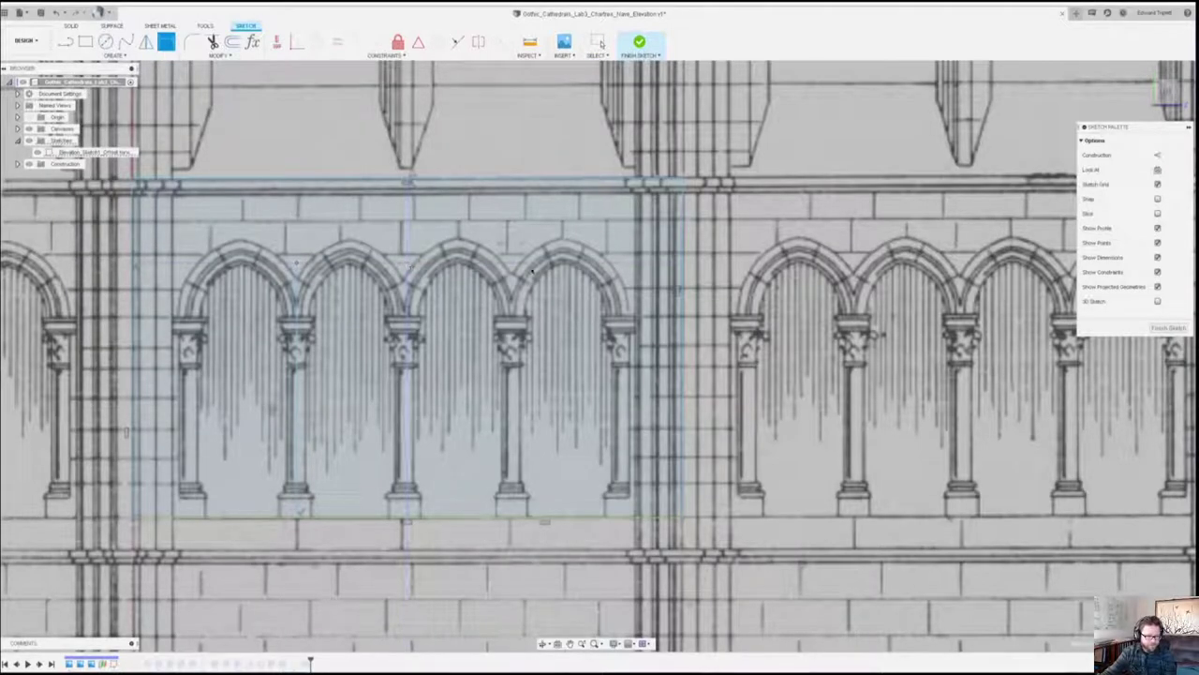
Dimension the horizontal distance between the second colonnette's vertical line and the bay's centreline.
{"action": "left_click", "coordinate": [407, 253]}
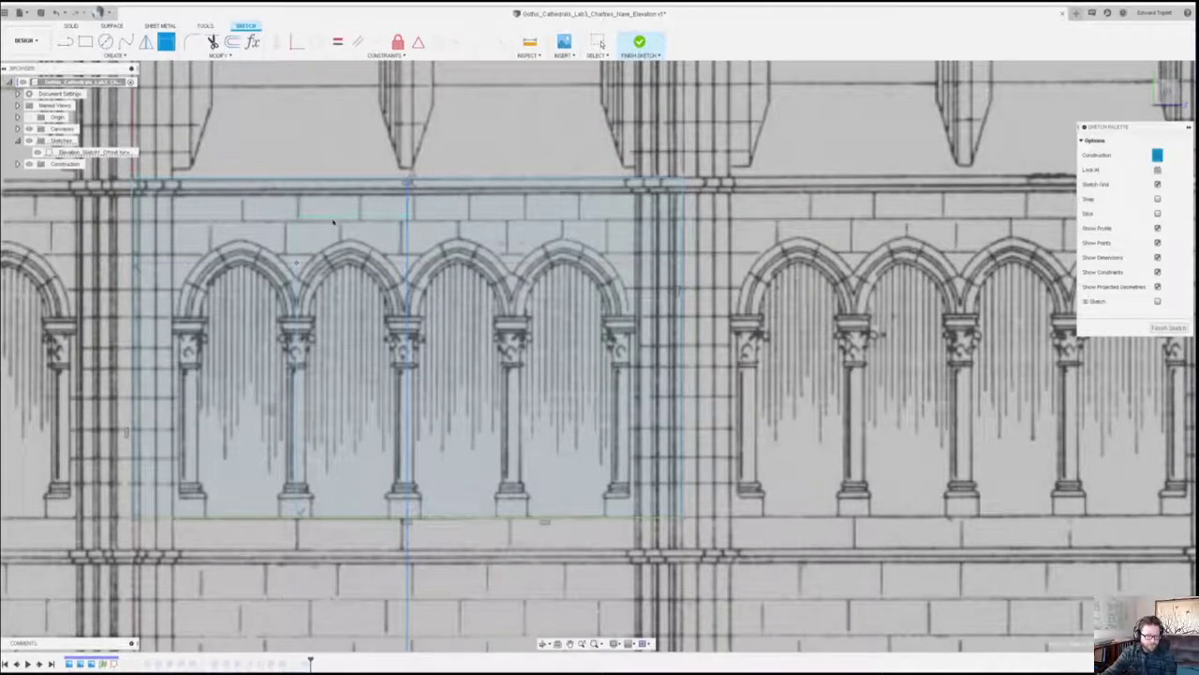
{"action": "left_click", "coordinate": [348, 221]}
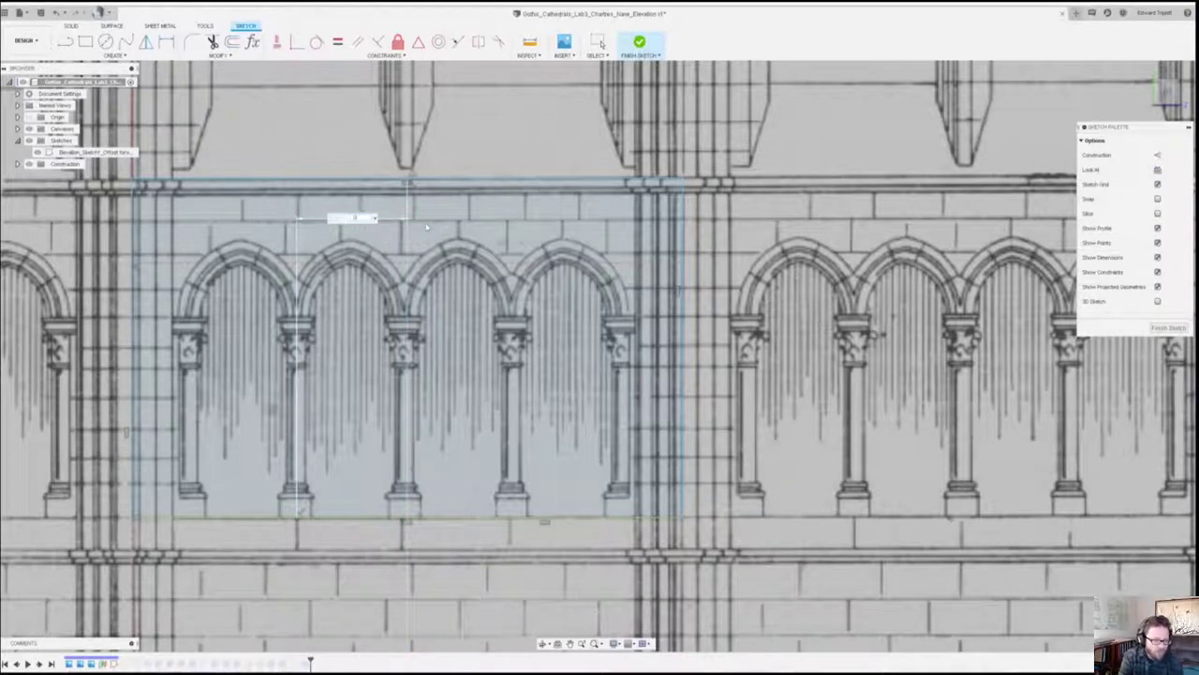
{"action": "key", "text": "Return"}
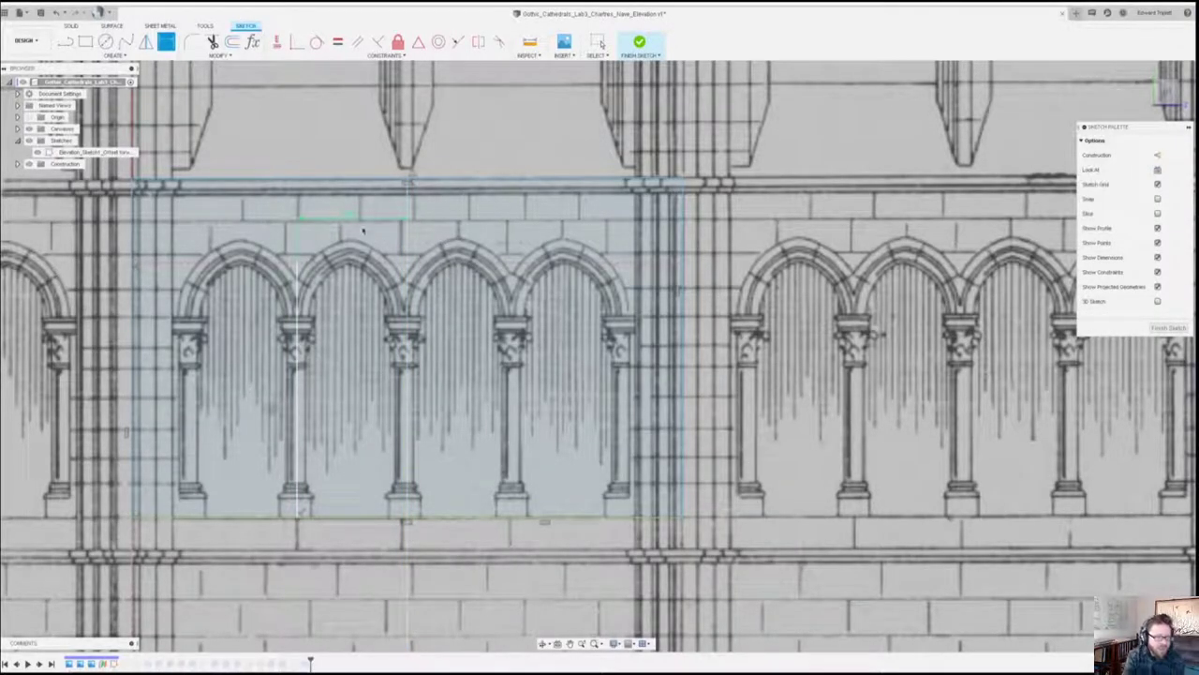
Draw a vertical line along the leftmost colonnette from the triforium rectangle's bottom edge to arch level.
{"action": "key", "text": "l"}
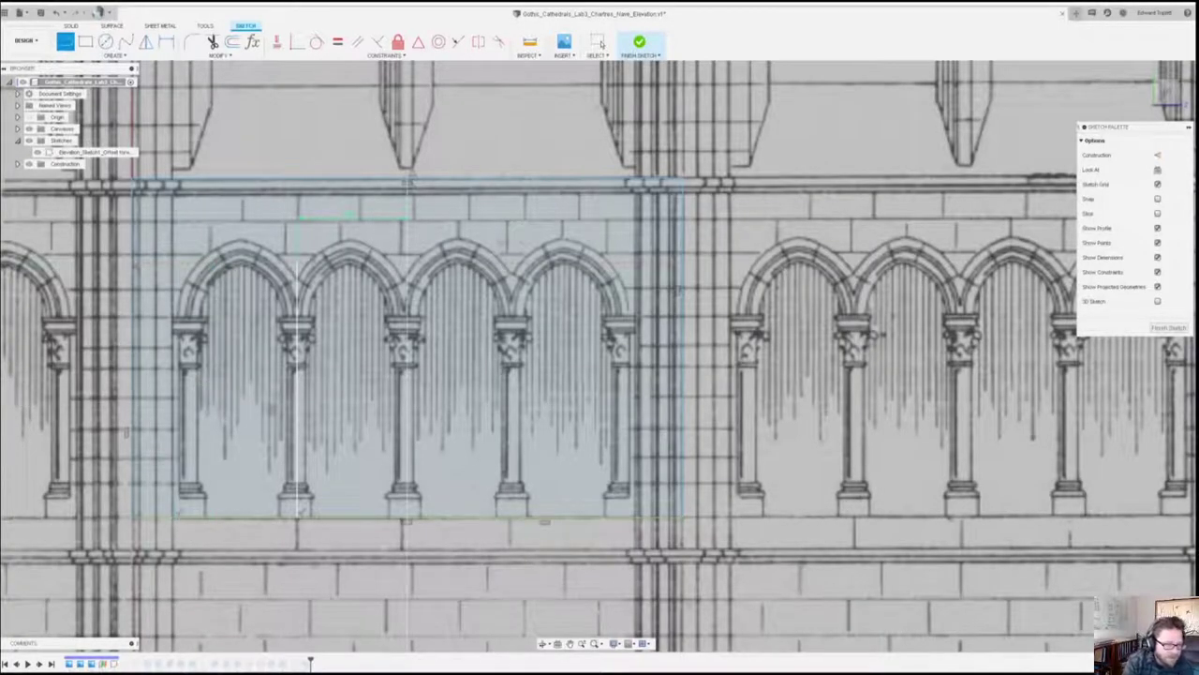
{"action": "key", "text": "Escape"}
{"action": "left_click", "coordinate": [175, 357]}
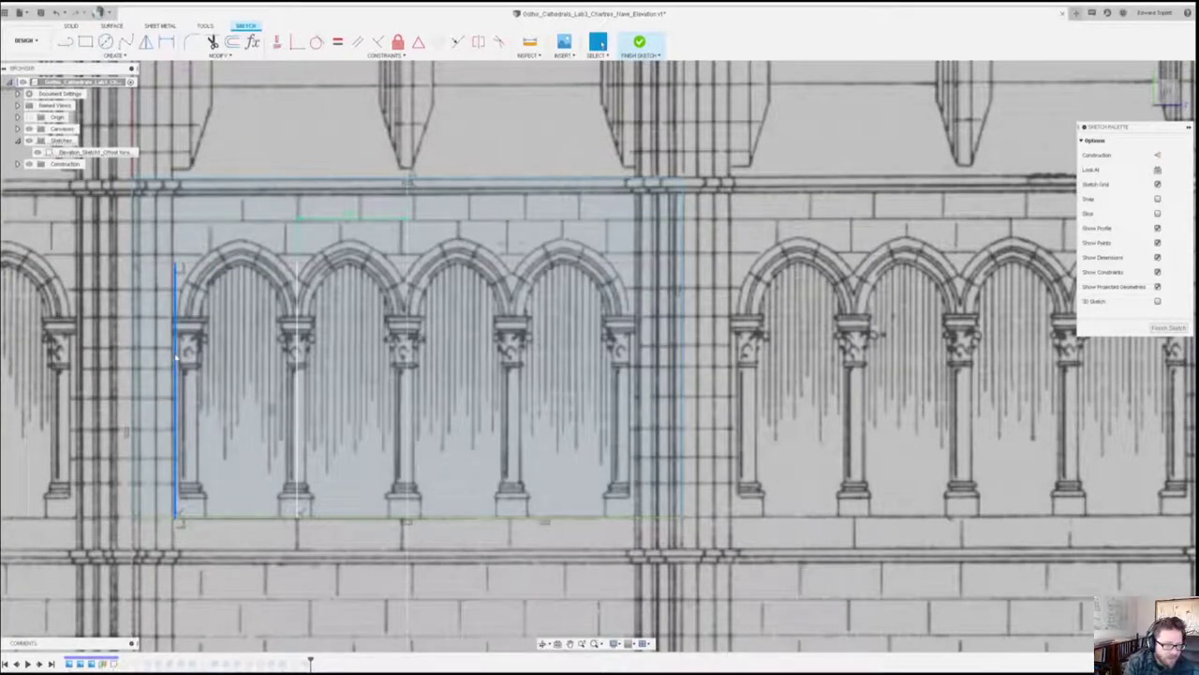
Dimension the spacing between the vertical lines at the first and second colonnettes, moving the leftmost line onto its colonnette.
{"action": "left_click", "coordinate": [114, 55]}
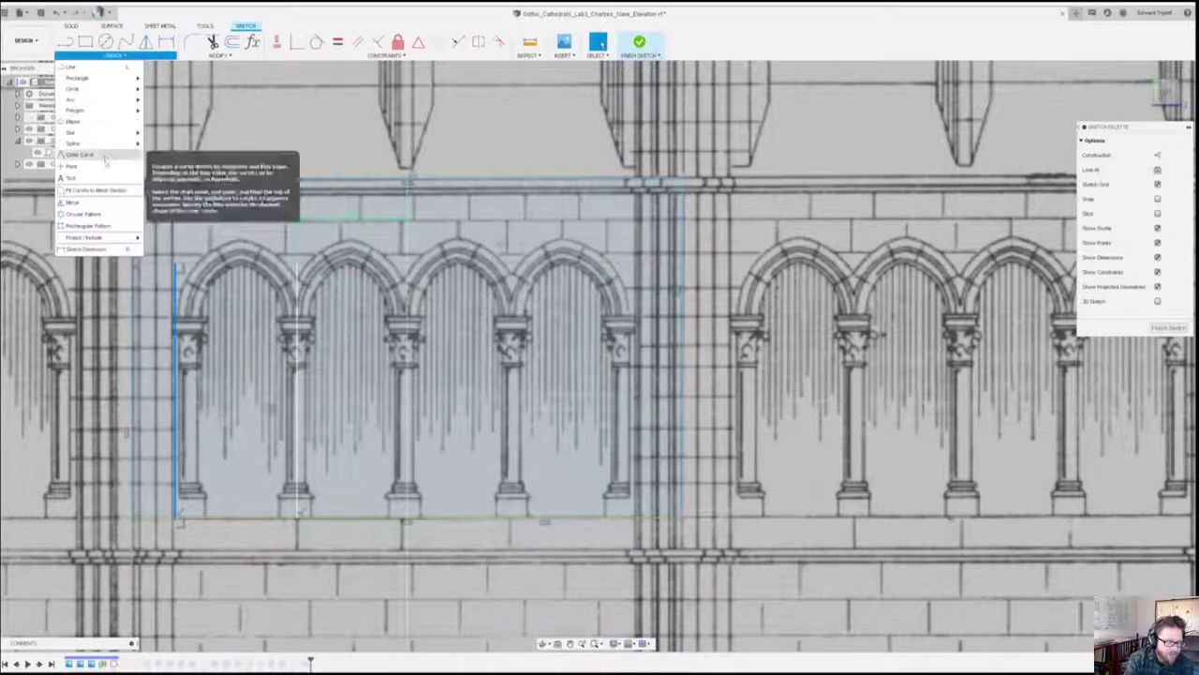
{"action": "left_click", "coordinate": [99, 248]}
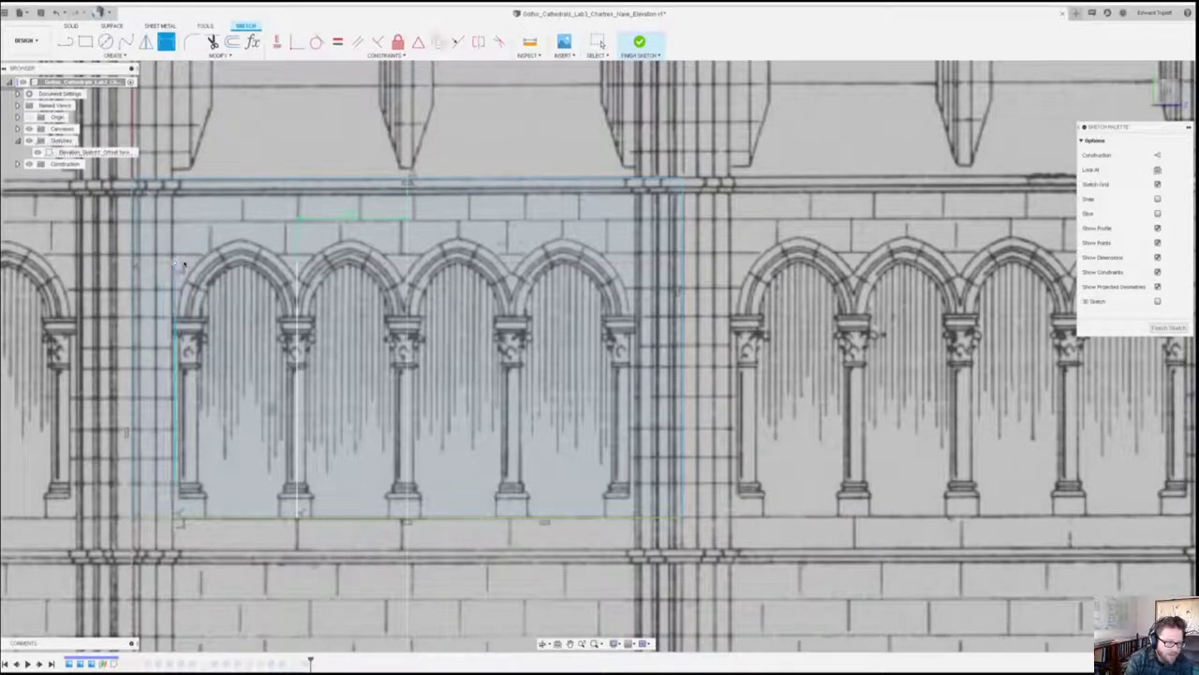
{"action": "left_click", "coordinate": [217, 225]}
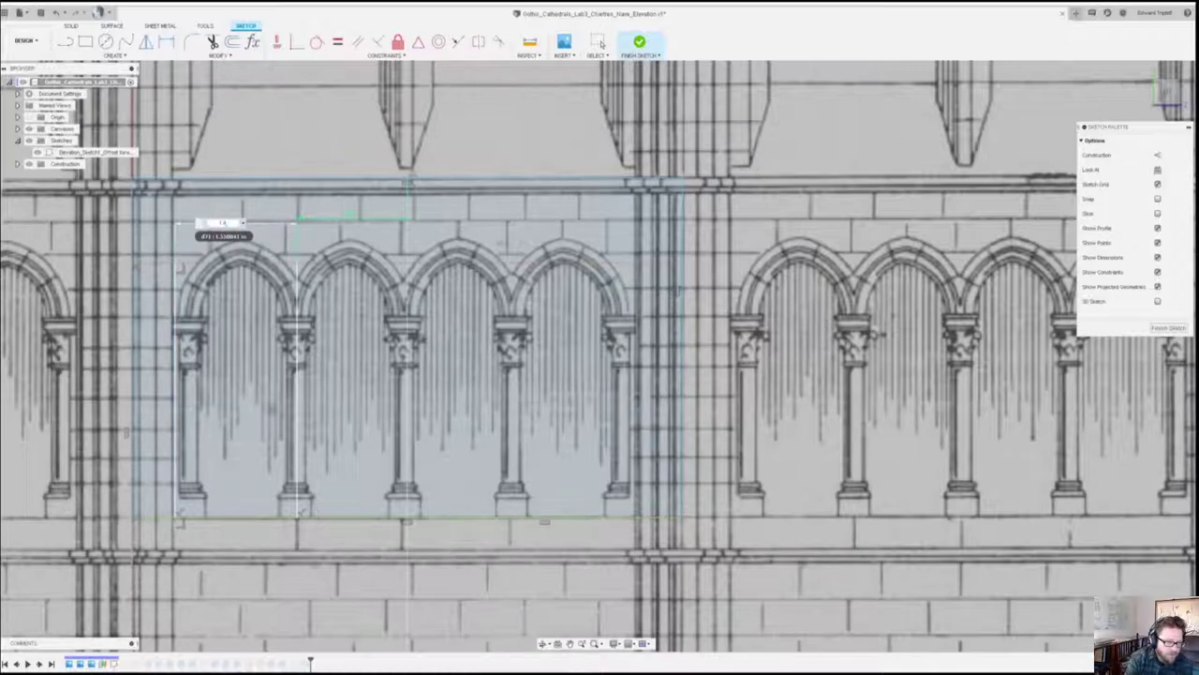
{"action": "key", "text": "Return"}
{"action": "key", "text": "Escape"}
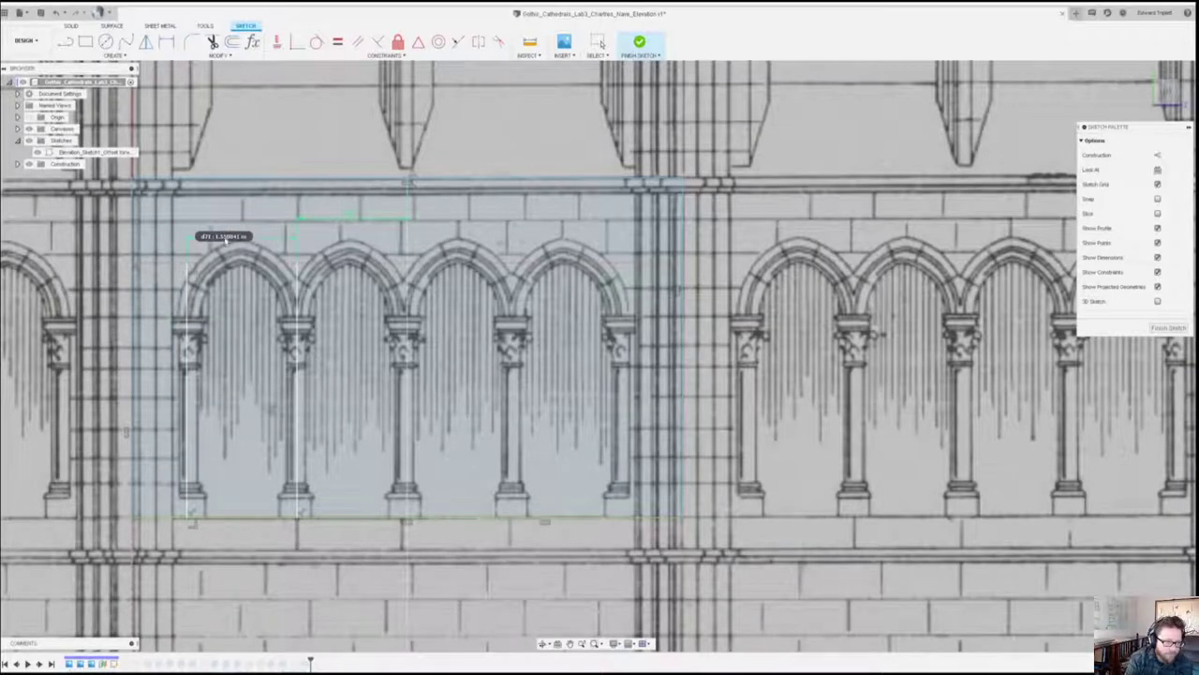
{"action": "key", "text": "Escape"}
Draw a horizontal line at the tops of the capitals from the leftmost vertical line to the rectangle's right edge, as construction.
{"action": "left_click", "coordinate": [297, 354]}
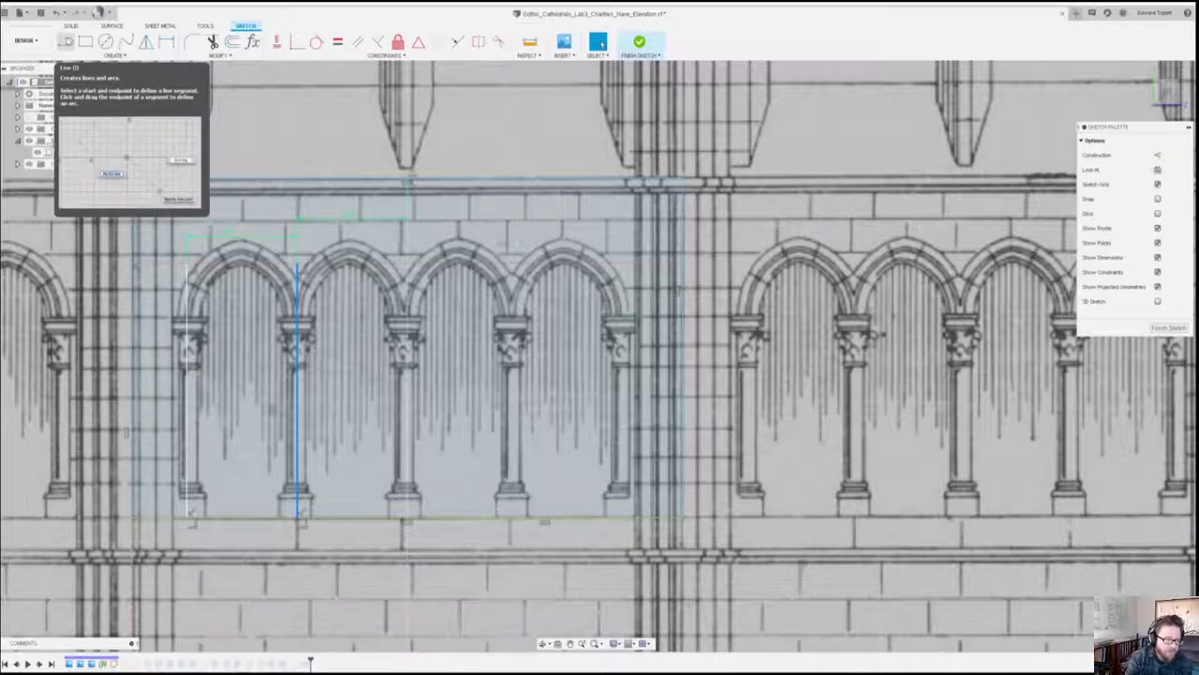
{"action": "left_click", "coordinate": [65, 42]}
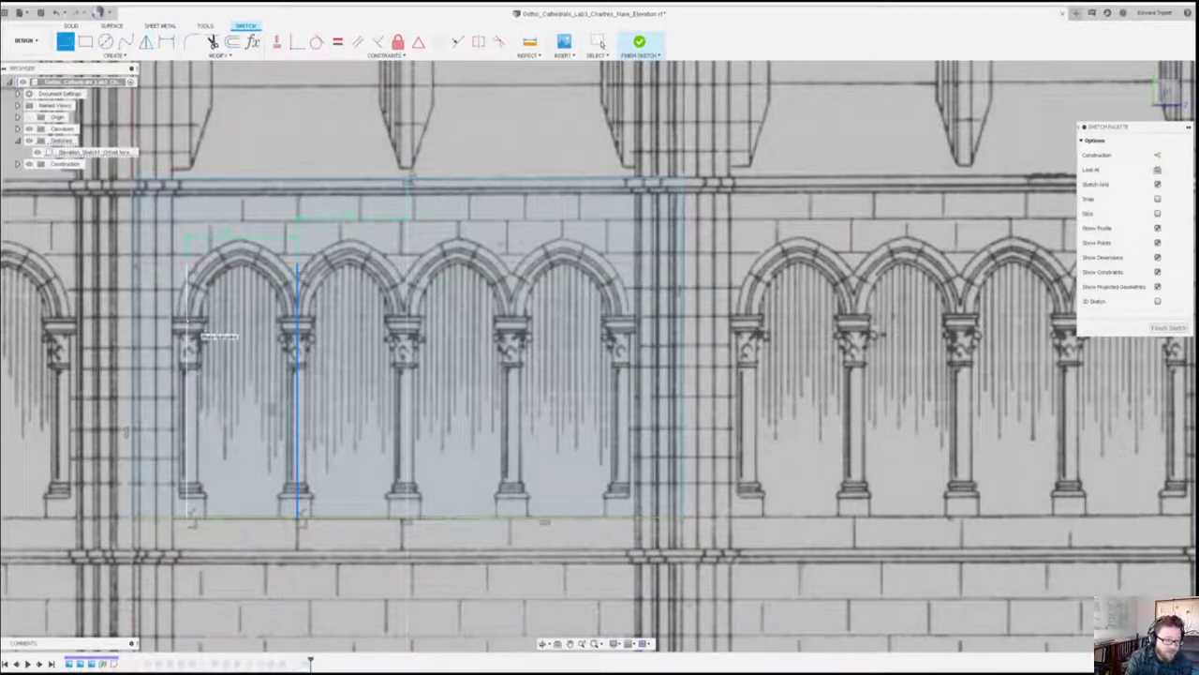
{"action": "left_click", "coordinate": [187, 320]}
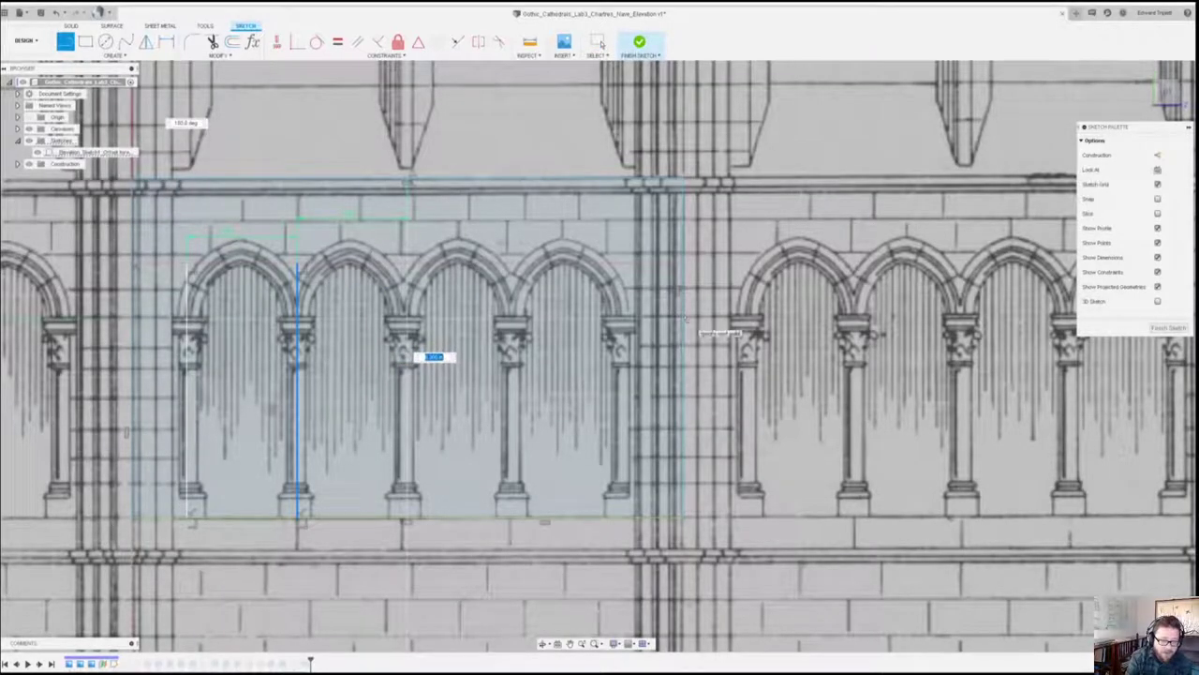
{"action": "left_click", "coordinate": [684, 324]}
{"action": "key", "text": "Escape"}
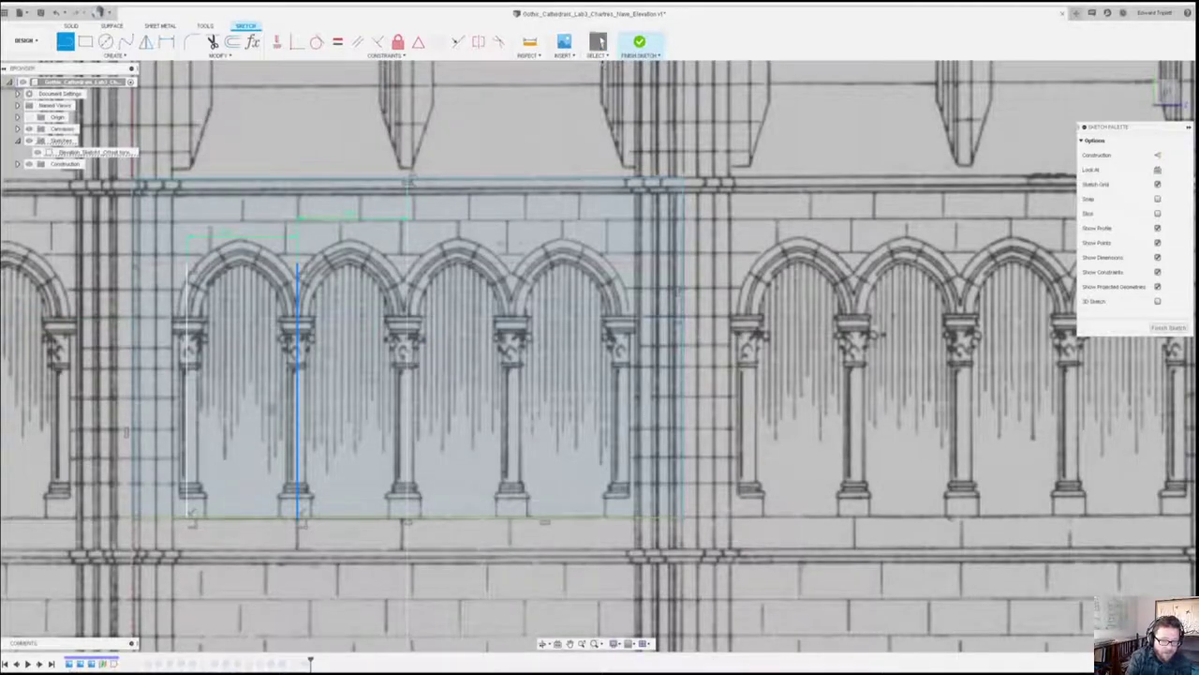
{"action": "key", "text": "x"}
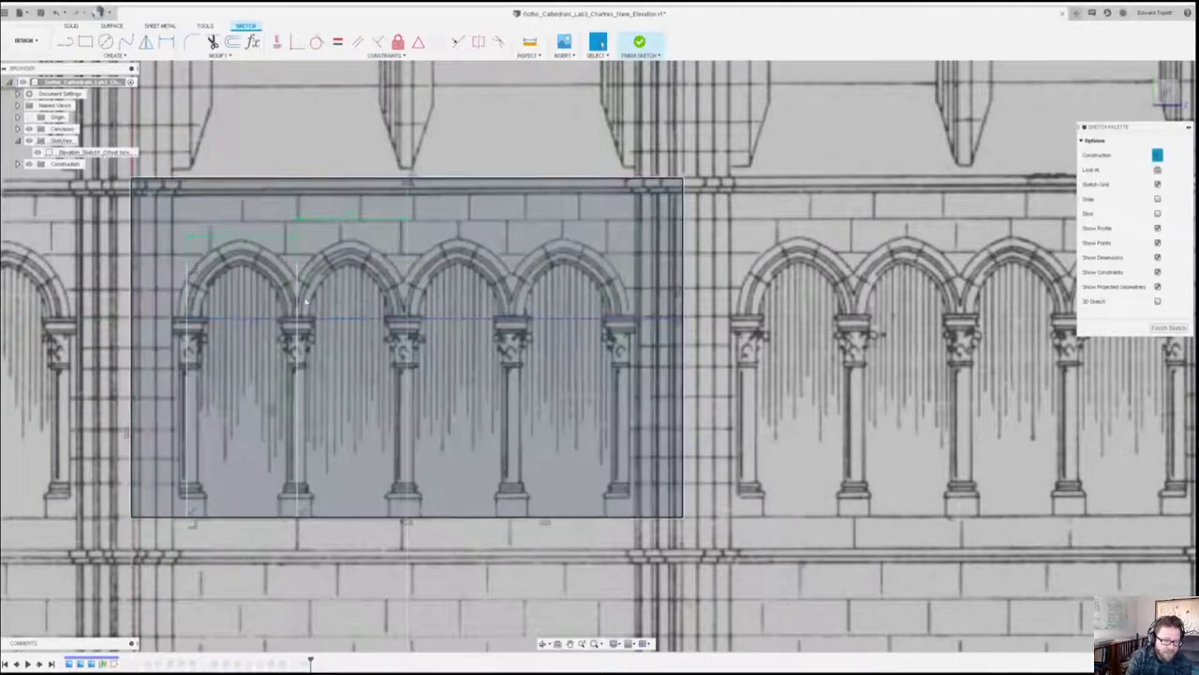
Convert the two vertical lines at the first and second colonnettes to construction lines.
{"action": "left_click", "coordinate": [297, 298]}
{"action": "left_click", "coordinate": [188, 293]}
{"action": "key", "text": "x"}
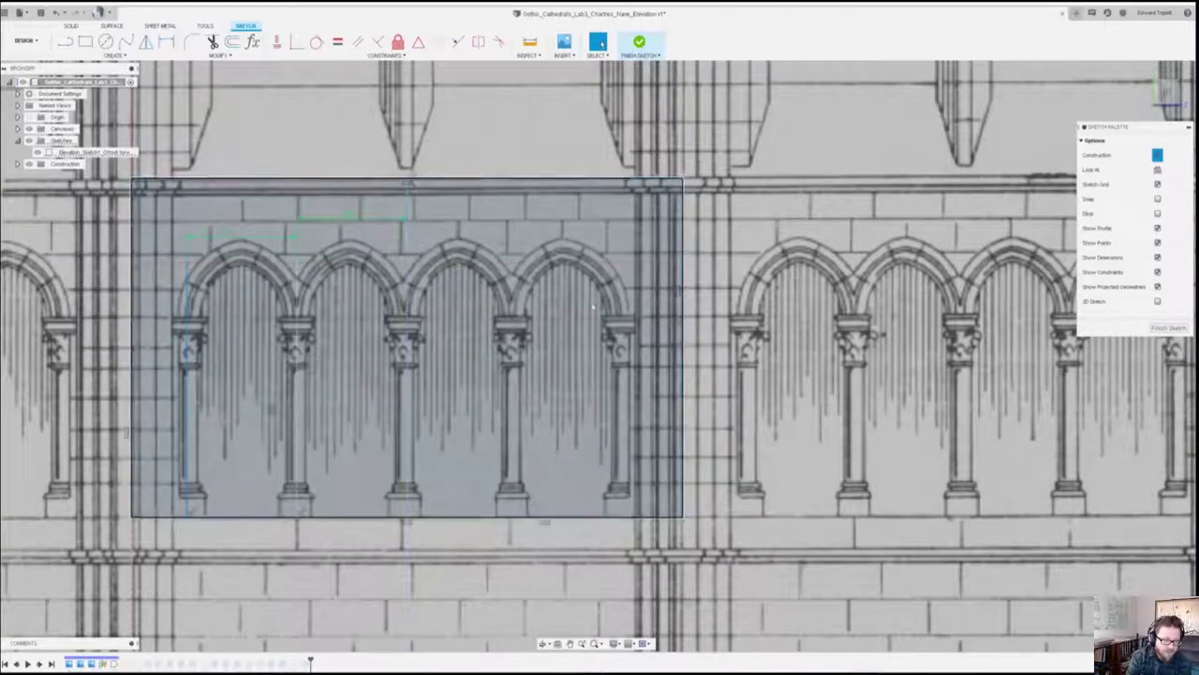
Draw a horizontal line along the capital tops between the vertical guide lines of the second and middle colonnettes.
{"action": "scroll", "coordinate": [357, 322], "scroll_direction": "up", "scroll_amount": 1}
{"action": "middle_click_drag", "start_coordinate": [358, 322], "coordinate": [388, 332]}
{"action": "scroll", "coordinate": [384, 330], "scroll_direction": "up", "scroll_amount": 2}
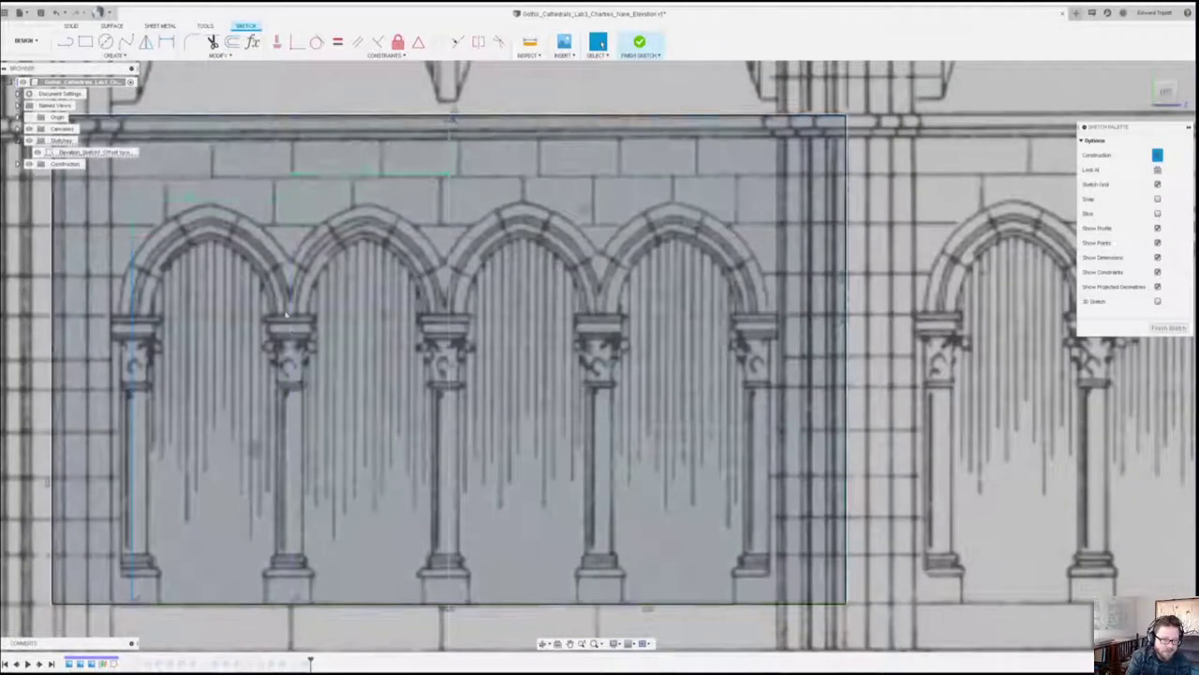
{"action": "scroll", "coordinate": [506, 337], "scroll_direction": "up", "scroll_amount": 2}
{"action": "left_click", "coordinate": [236, 345]}
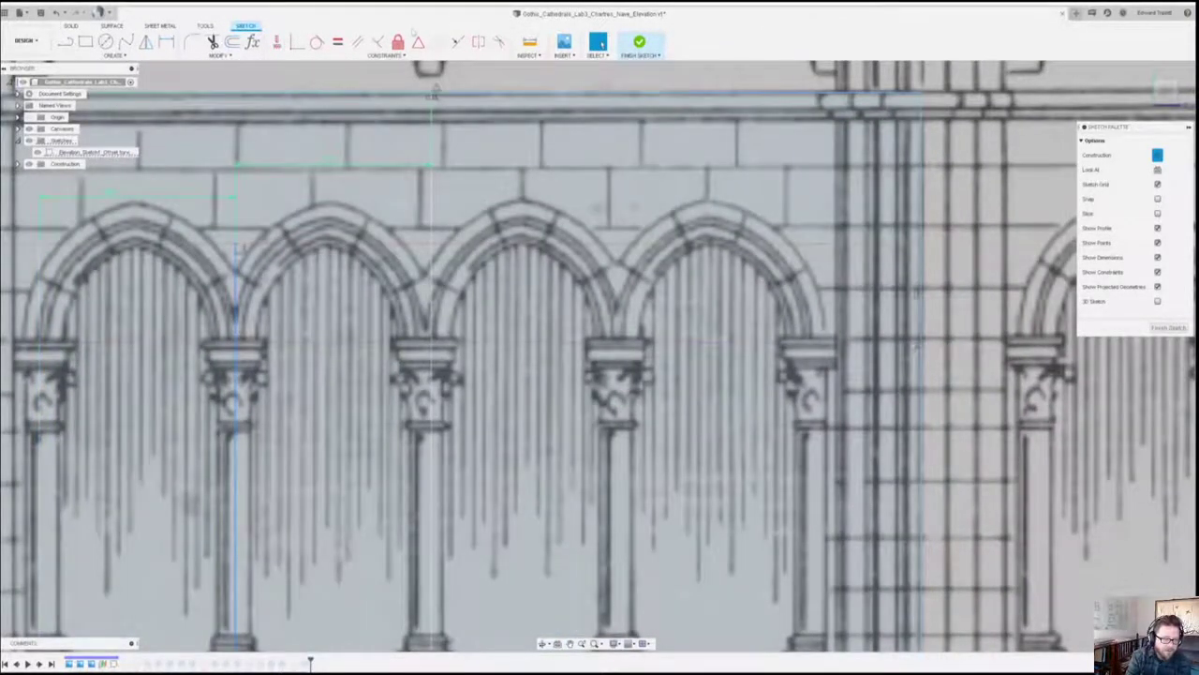
{"action": "left_click", "coordinate": [65, 41]}
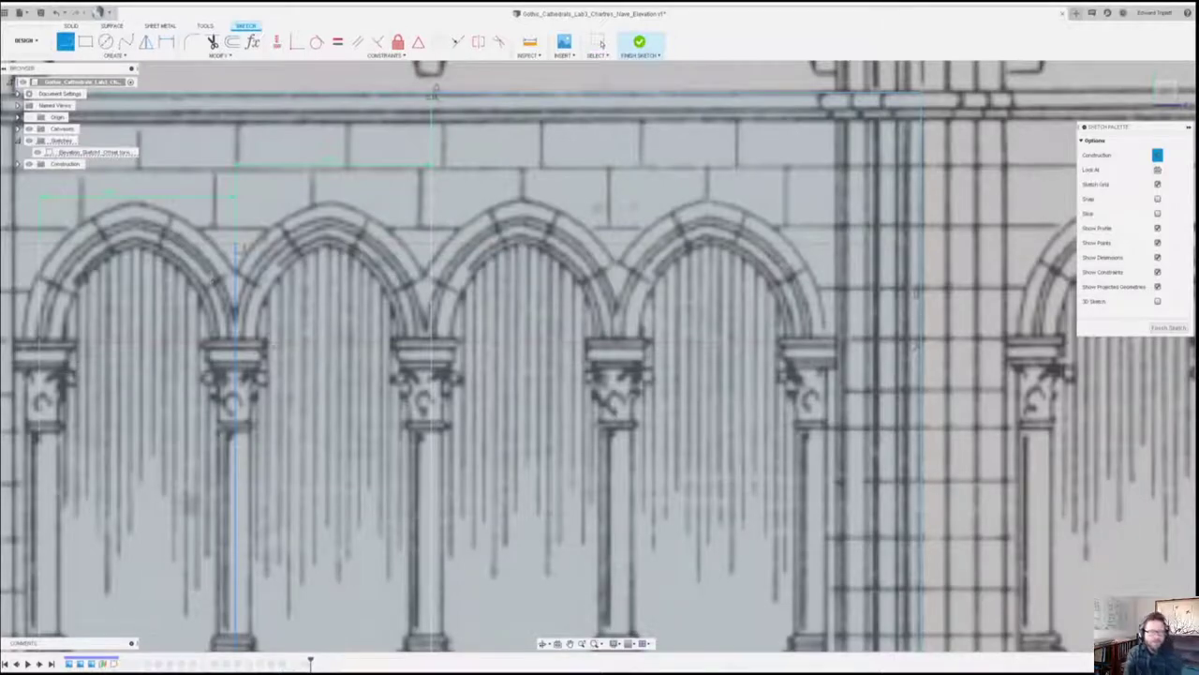
{"action": "left_click", "coordinate": [258, 347]}
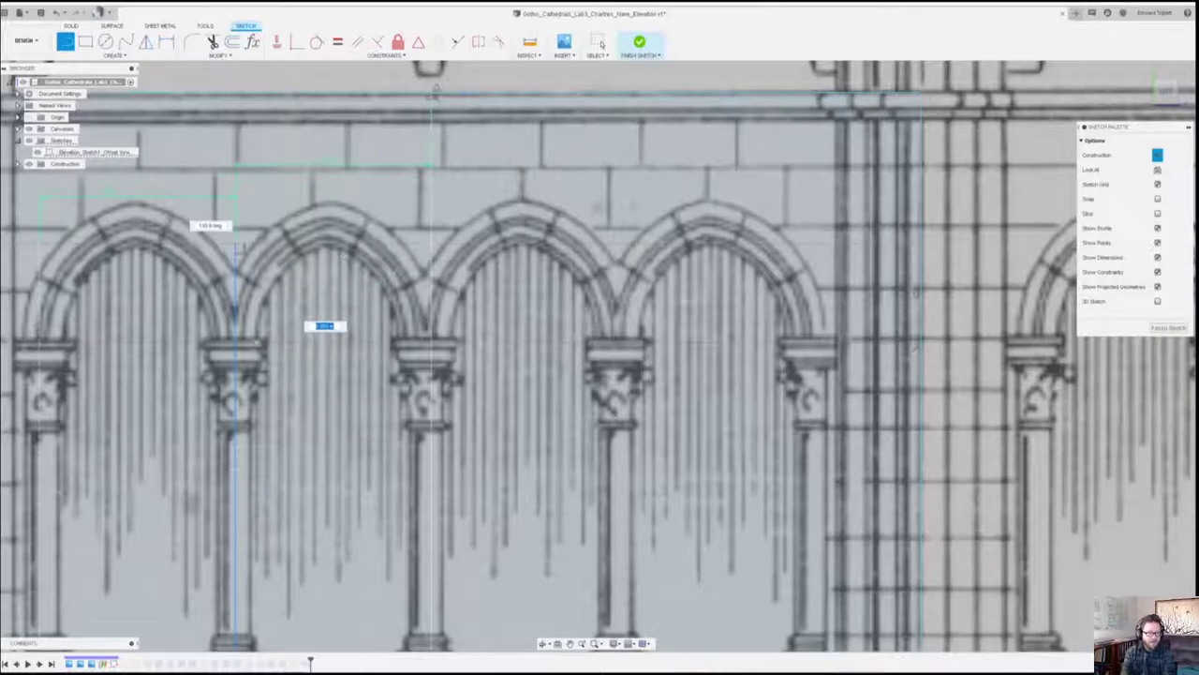
{"action": "key", "text": "Escape"}
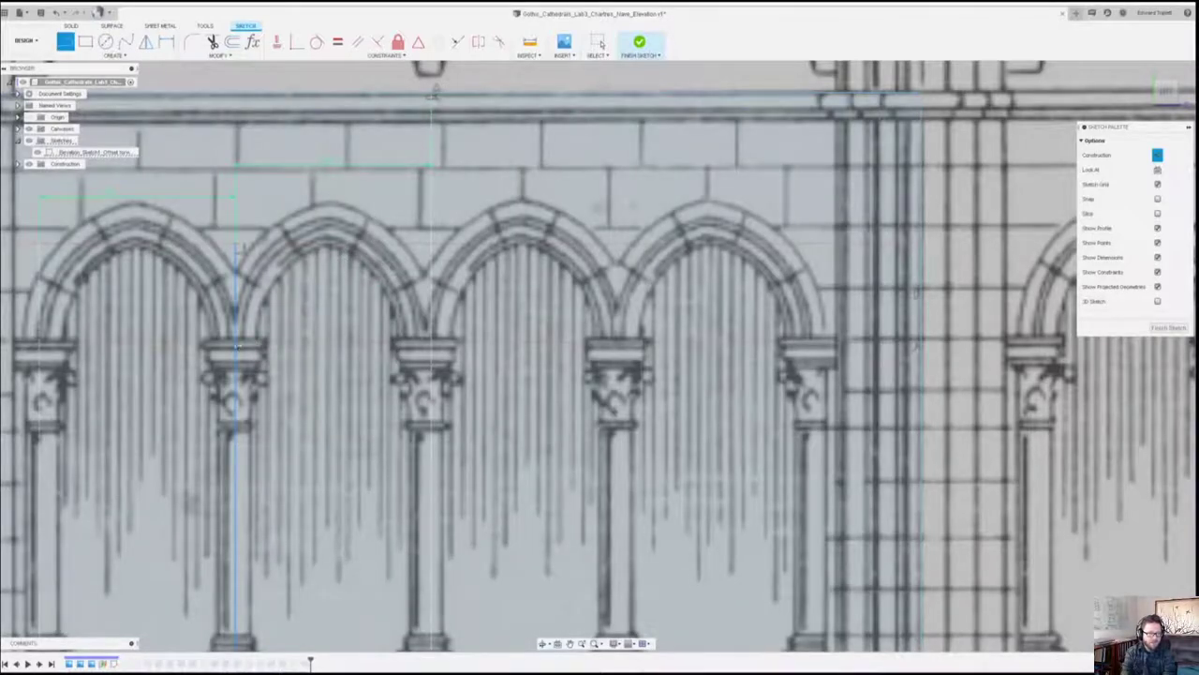
{"action": "left_click", "coordinate": [236, 243]}
{"action": "left_click", "coordinate": [431, 244]}
{"action": "key", "text": "Escape"}
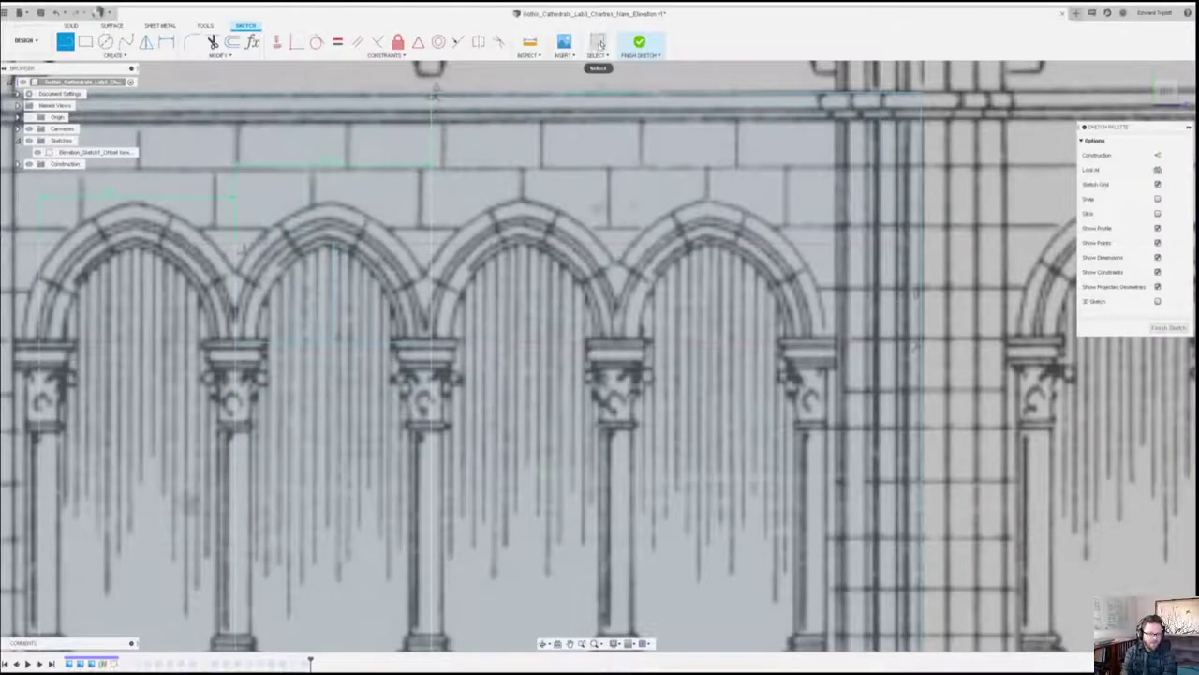
Draw a vertical centre line from the capital level to the underside of the second arch's apex and convert it to construction.
{"action": "left_click", "coordinate": [319, 345]}
{"action": "left_click", "coordinate": [363, 369]}
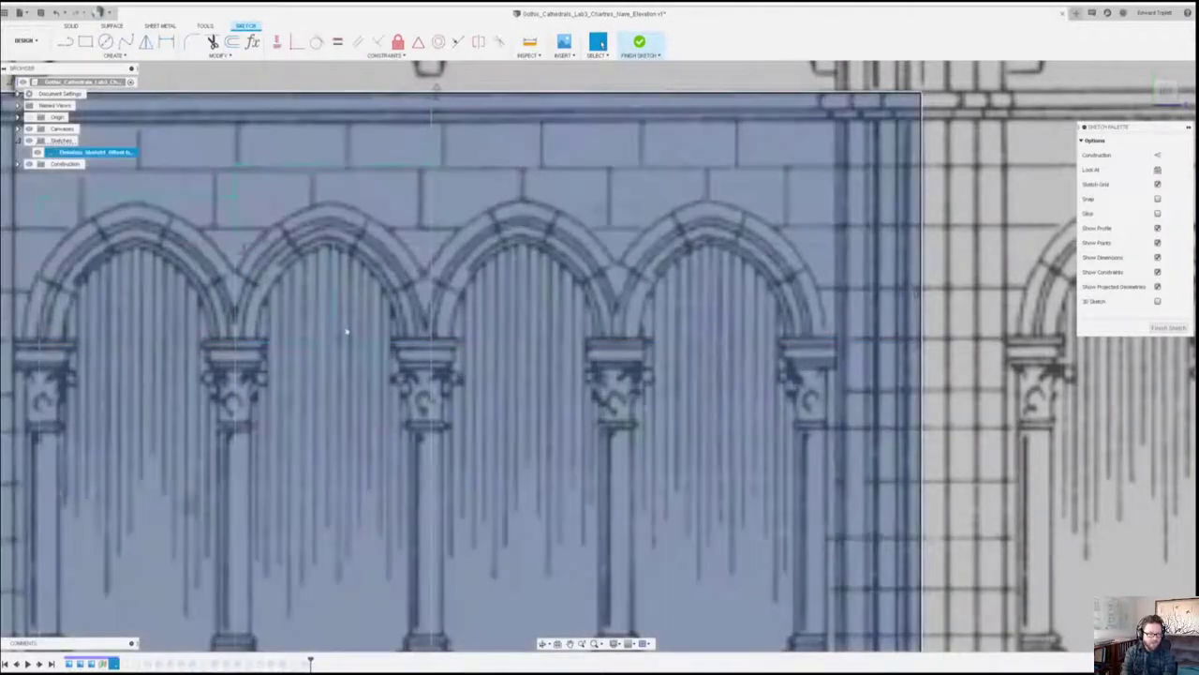
{"action": "right_click", "coordinate": [334, 328]}
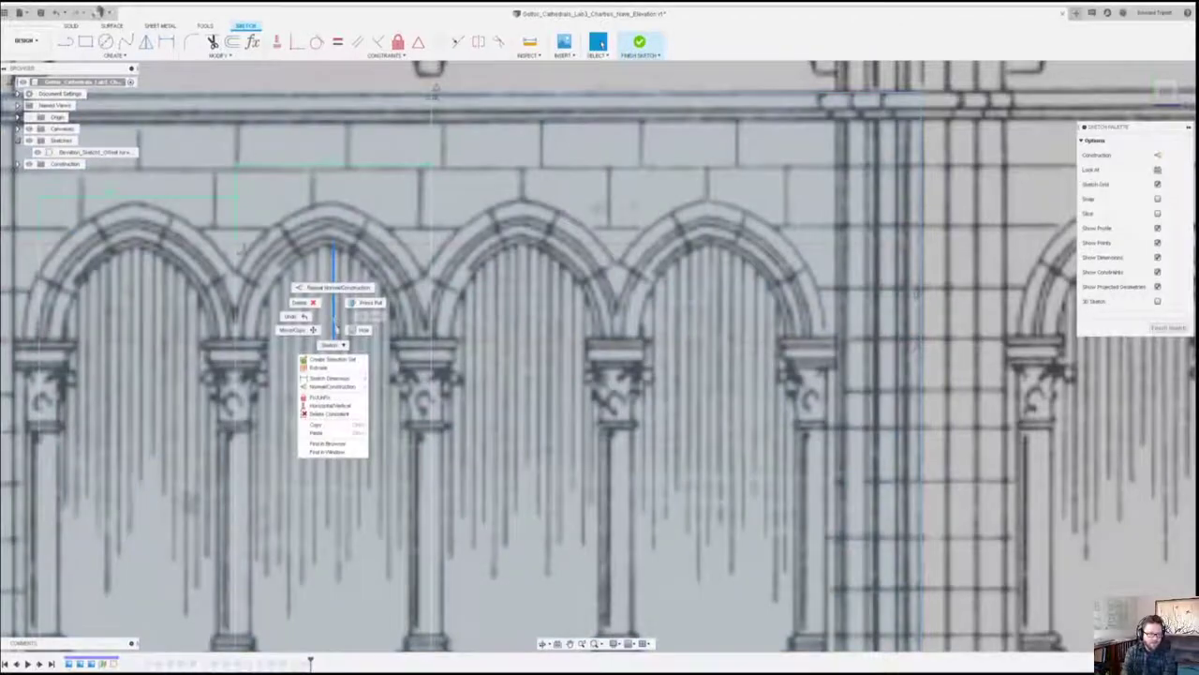
{"action": "left_click", "coordinate": [338, 387]}
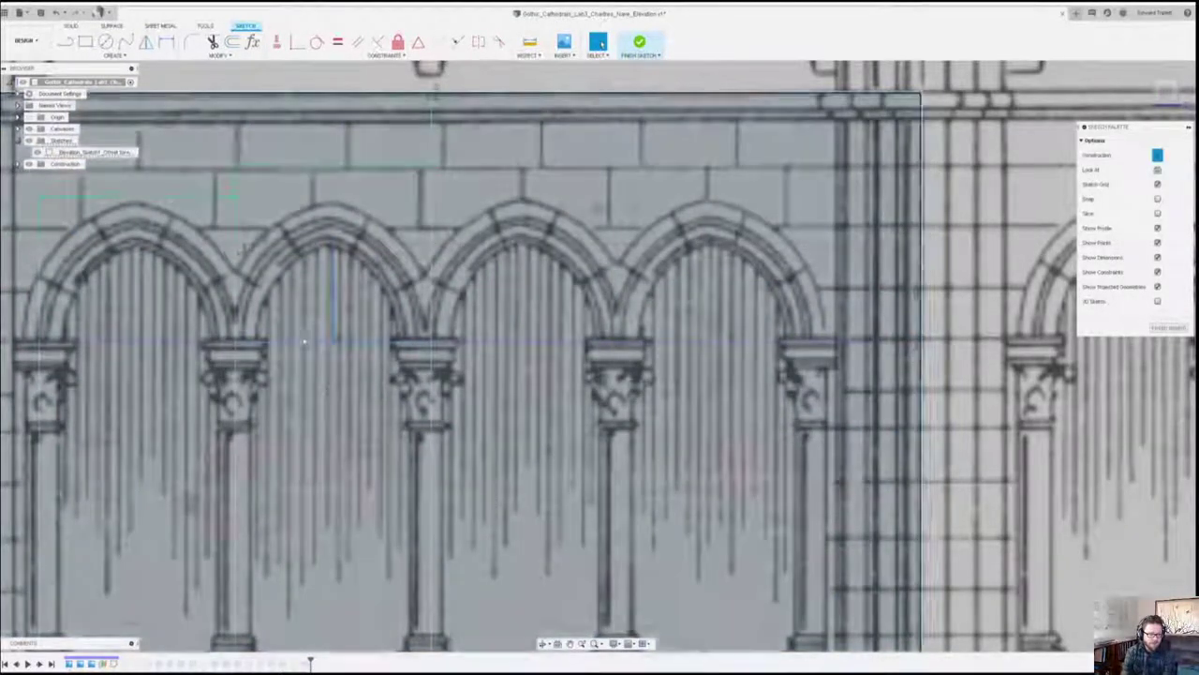
Switch the long horizontal line along the capital tops from construction to a normal line.
{"action": "left_click", "coordinate": [303, 344]}
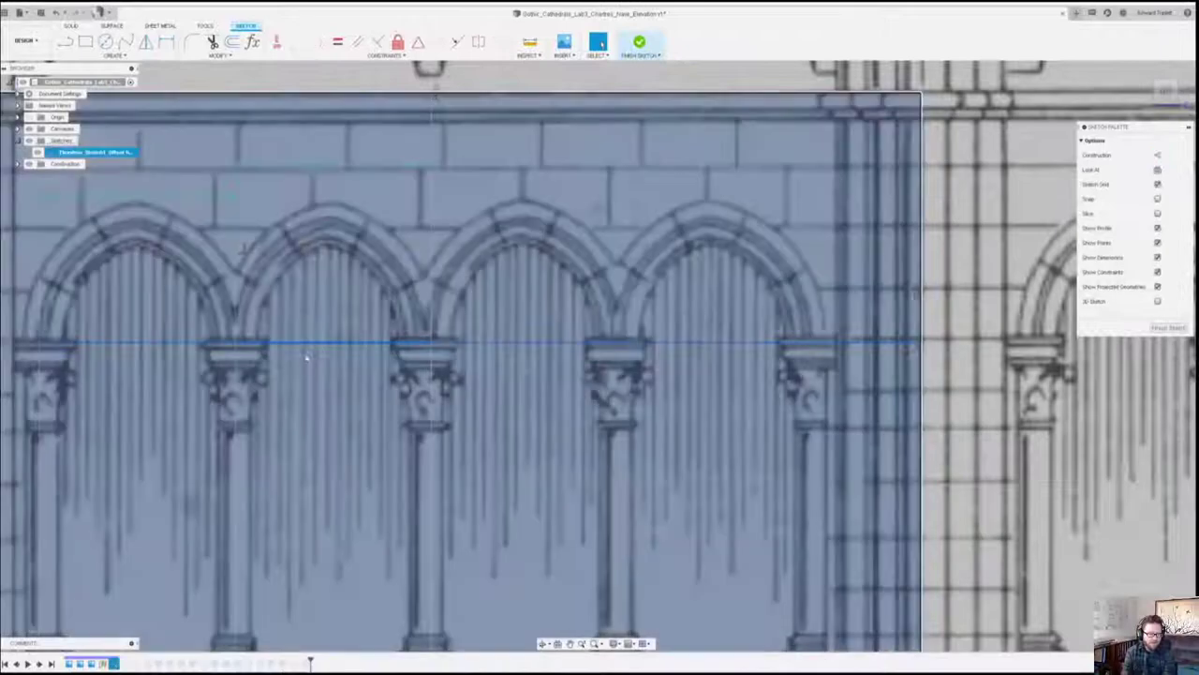
{"action": "right_click", "coordinate": [318, 345]}
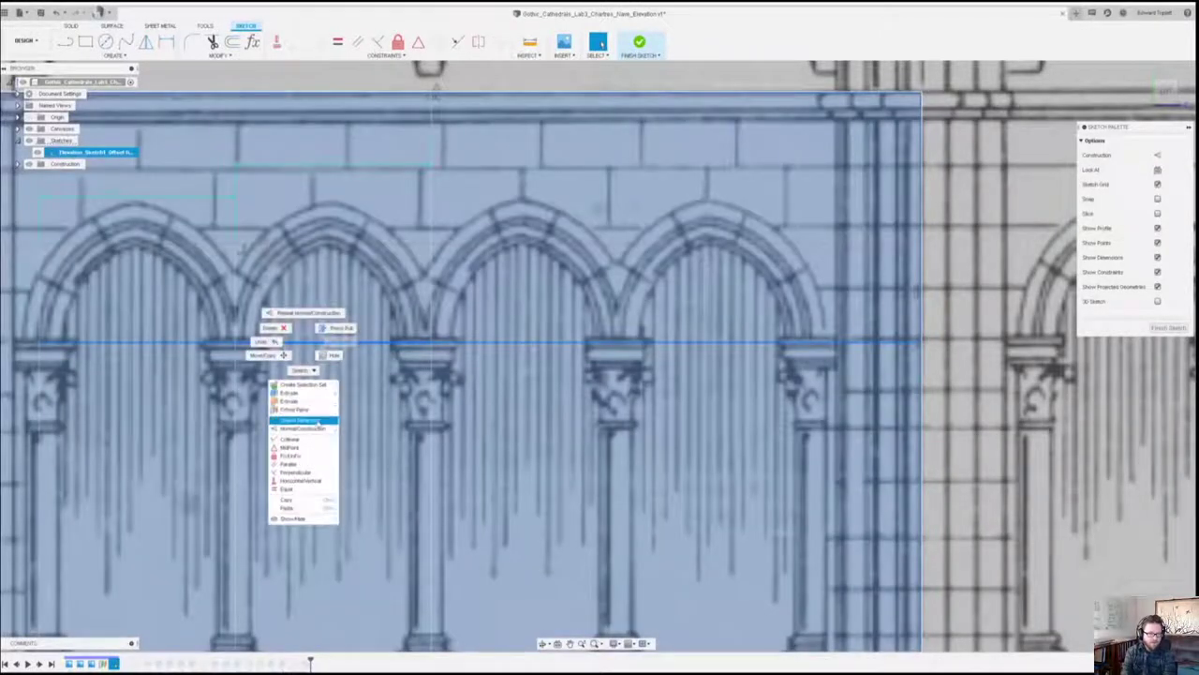
{"action": "left_click", "coordinate": [317, 422]}
{"action": "left_click", "coordinate": [317, 423]}
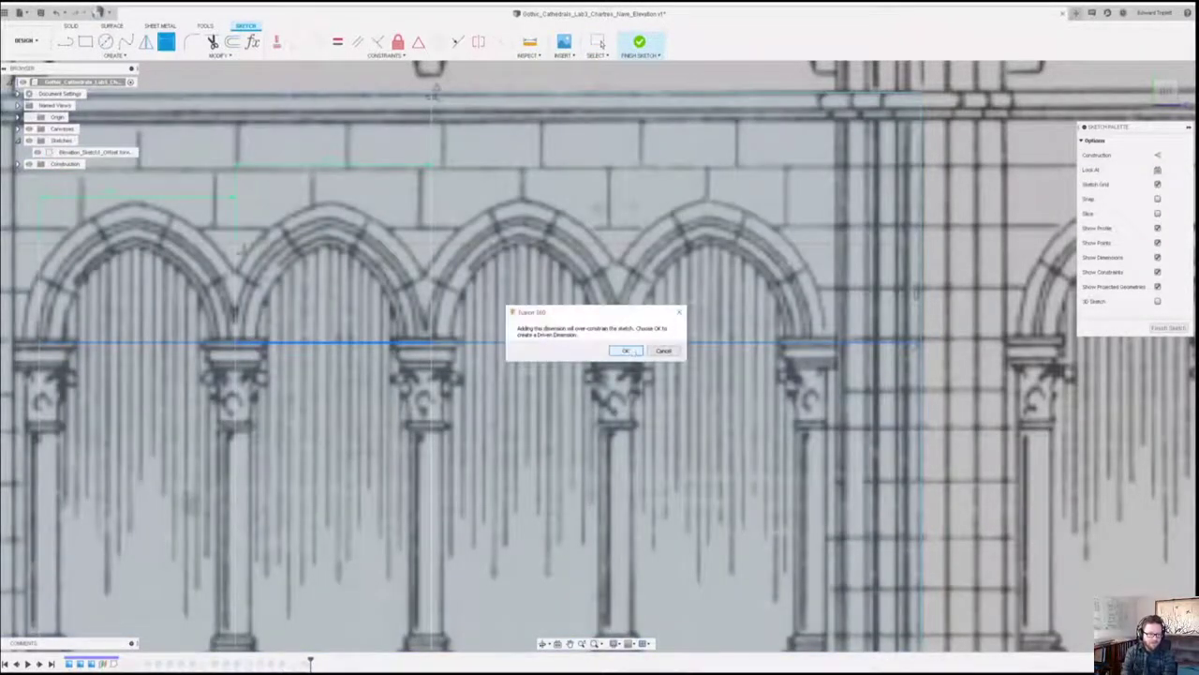
{"action": "left_click", "coordinate": [628, 350]}
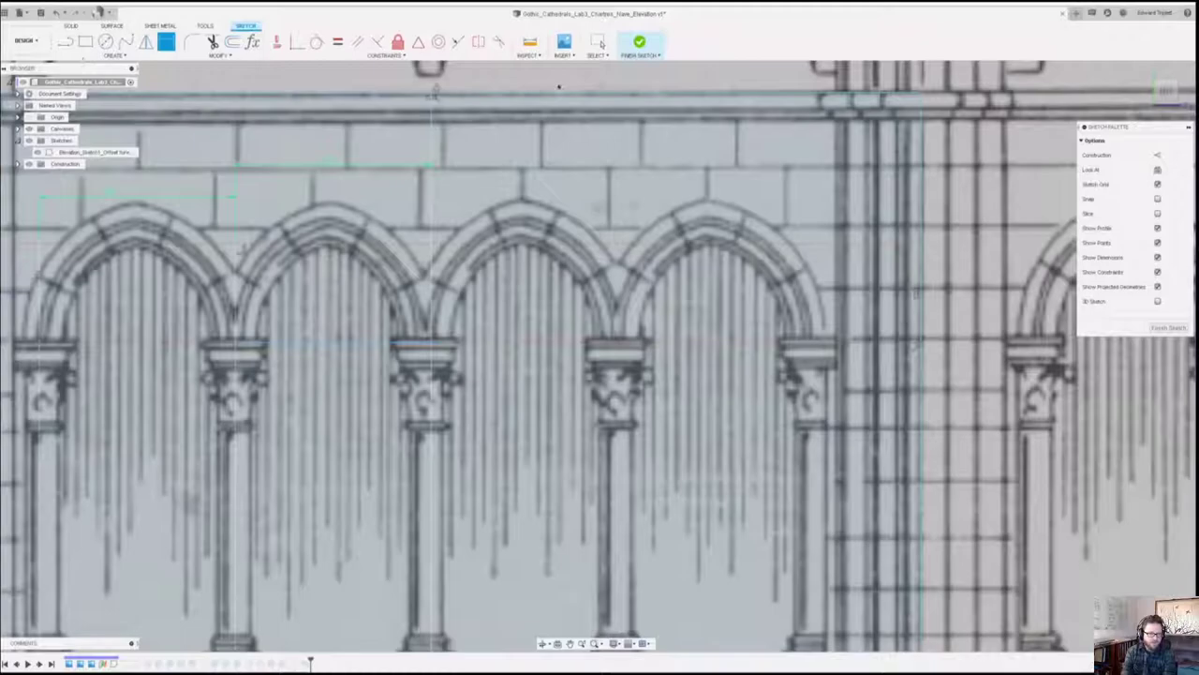
{"action": "key", "text": "Escape"}
{"action": "right_click", "coordinate": [312, 345]}
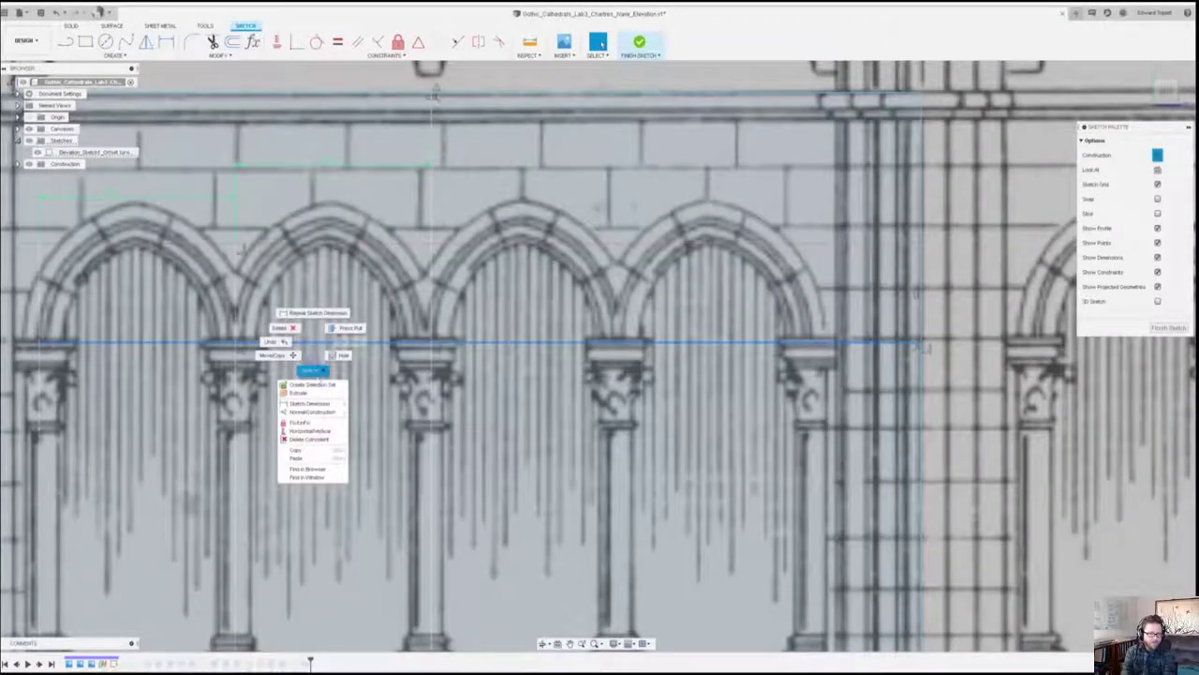
{"action": "left_click", "coordinate": [312, 412]}
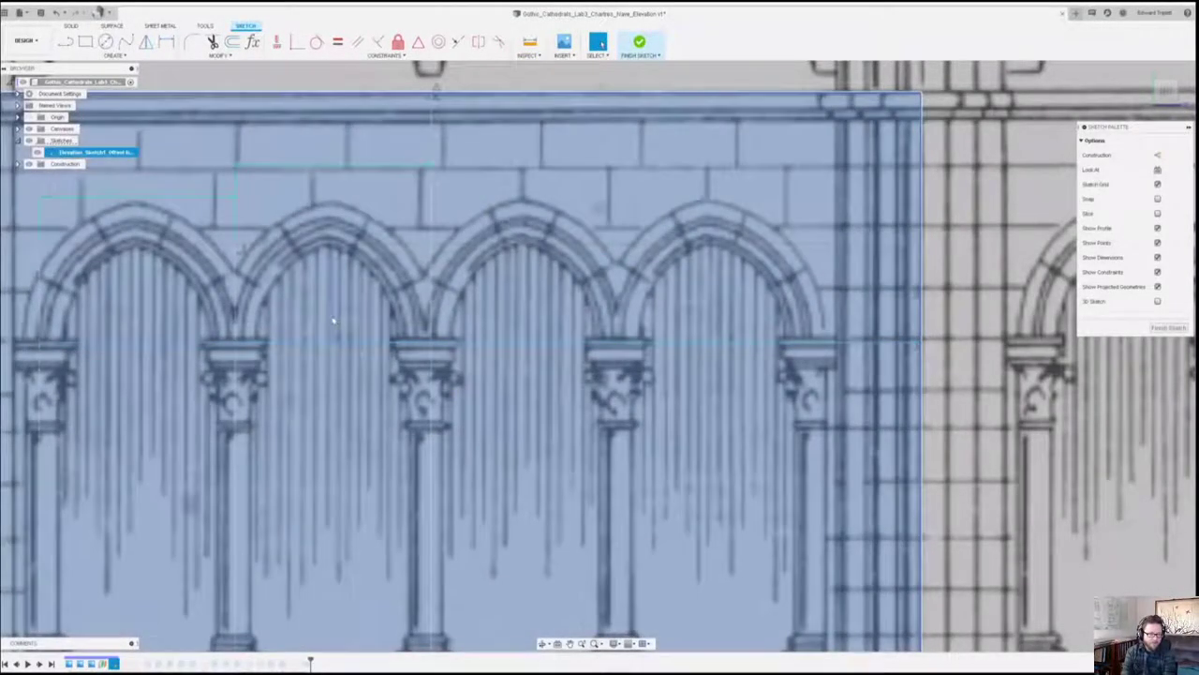
Draw a diagonal line from the second arch's left springing point to the top of its vertical centre line.
{"action": "key", "text": "l"}
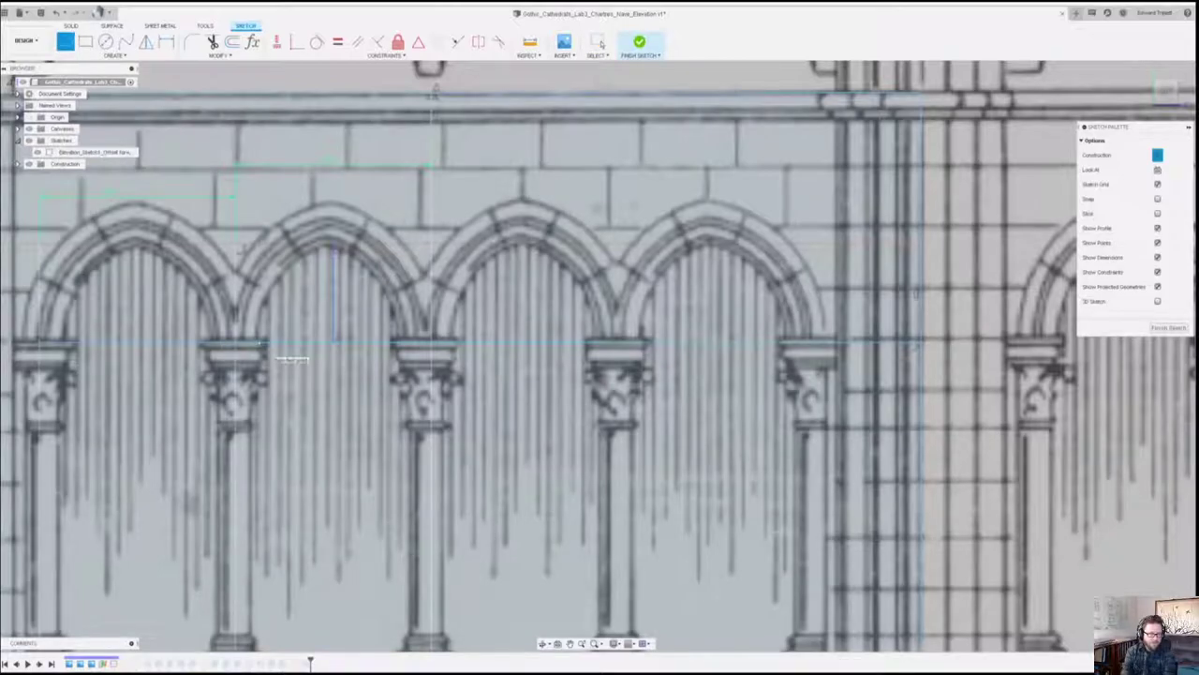
{"action": "left_click", "coordinate": [334, 343]}
{"action": "double_click", "coordinate": [335, 242]}
{"action": "left_click", "coordinate": [113, 55]}
{"action": "mouse_move", "coordinate": [103, 100]}
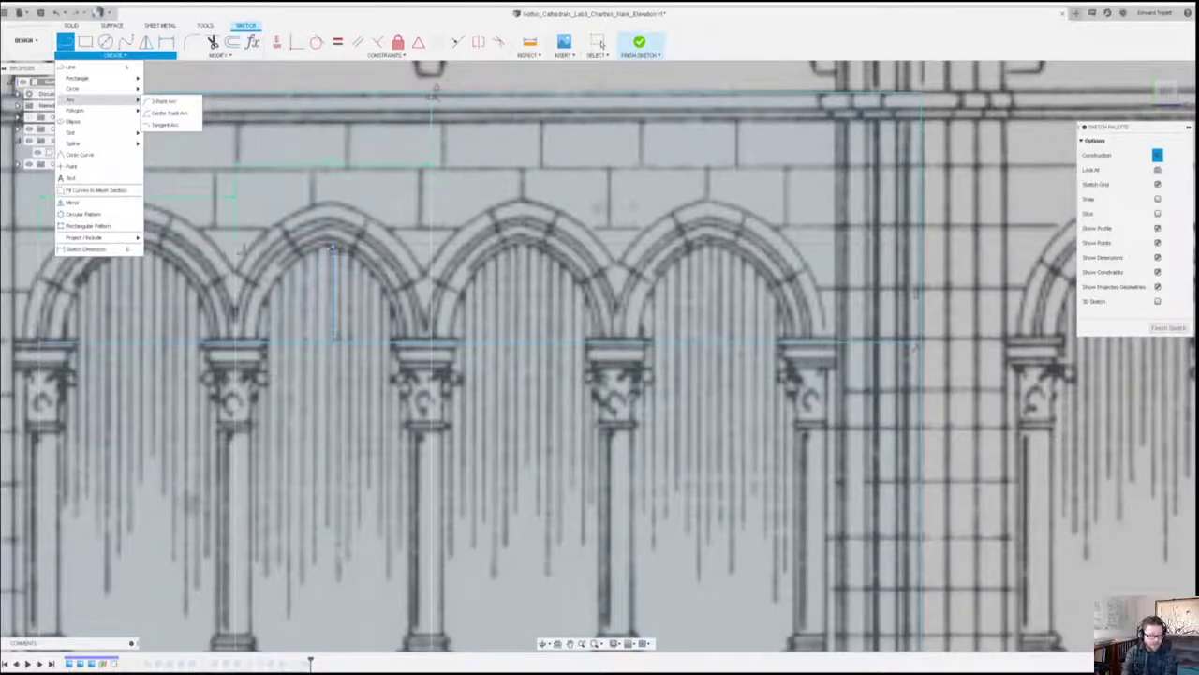
{"action": "key", "text": "Escape"}
{"action": "left_click_drag", "start_coordinate": [334, 343], "coordinate": [259, 342]}
{"action": "key", "text": "x"}
Mirror the diagonal line across the second arch's vertical centre line.
{"action": "left_click", "coordinate": [138, 57]}
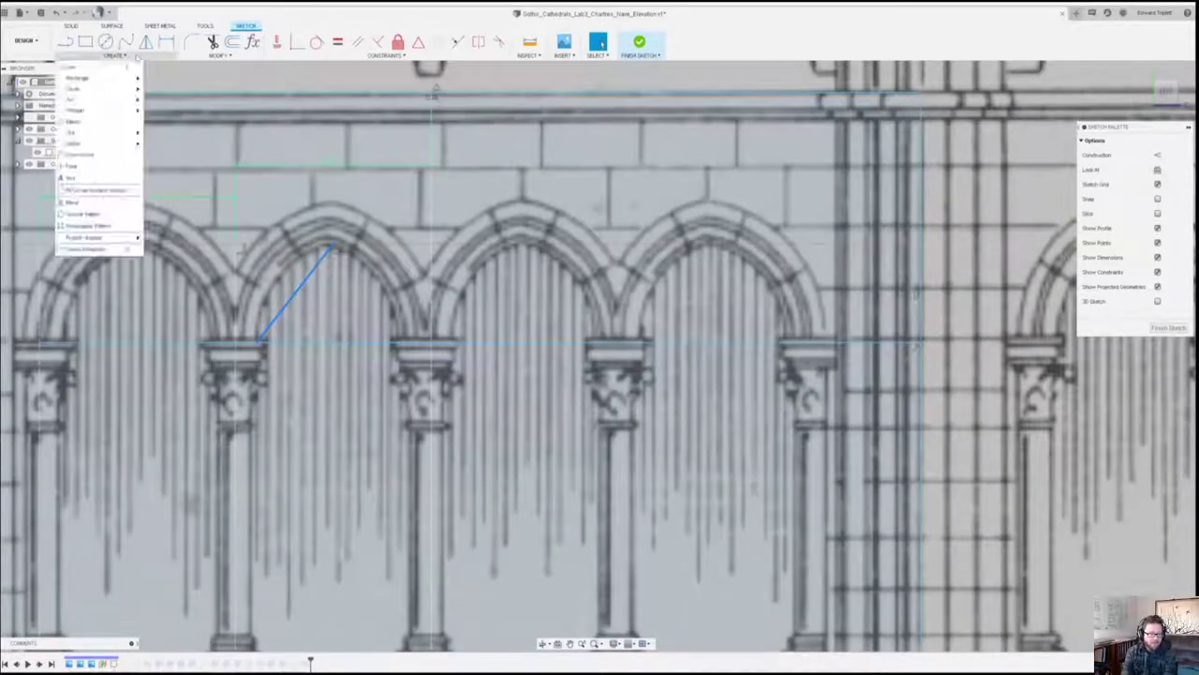
{"action": "left_click", "coordinate": [75, 203]}
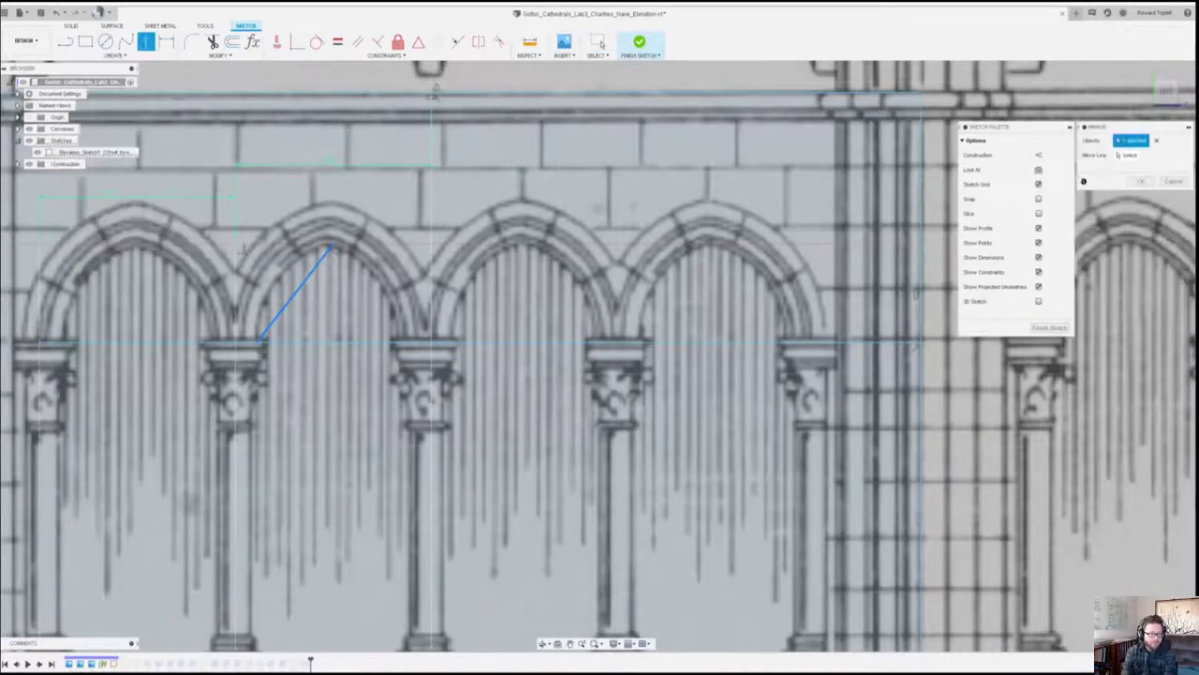
{"action": "left_click", "coordinate": [333, 296]}
{"action": "key", "text": "Return"}
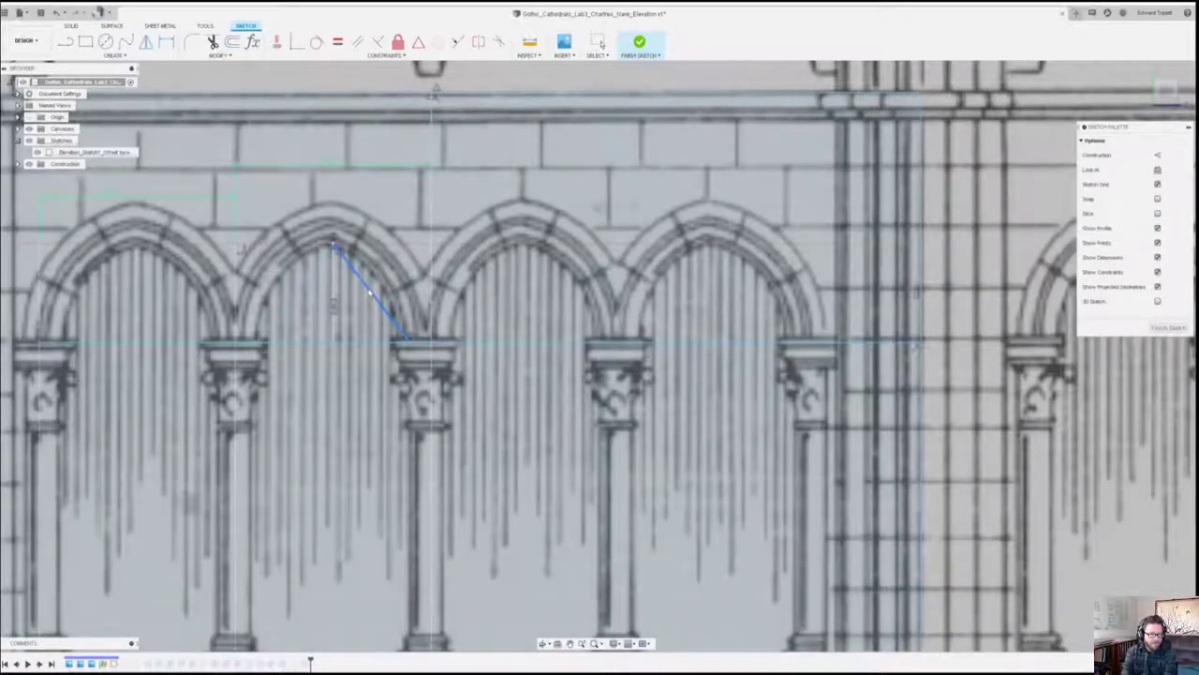
Convert both diagonal lines under the second arch to construction lines.
{"action": "key", "text": "x"}
{"action": "left_click", "coordinate": [299, 288], "text": "shift"}
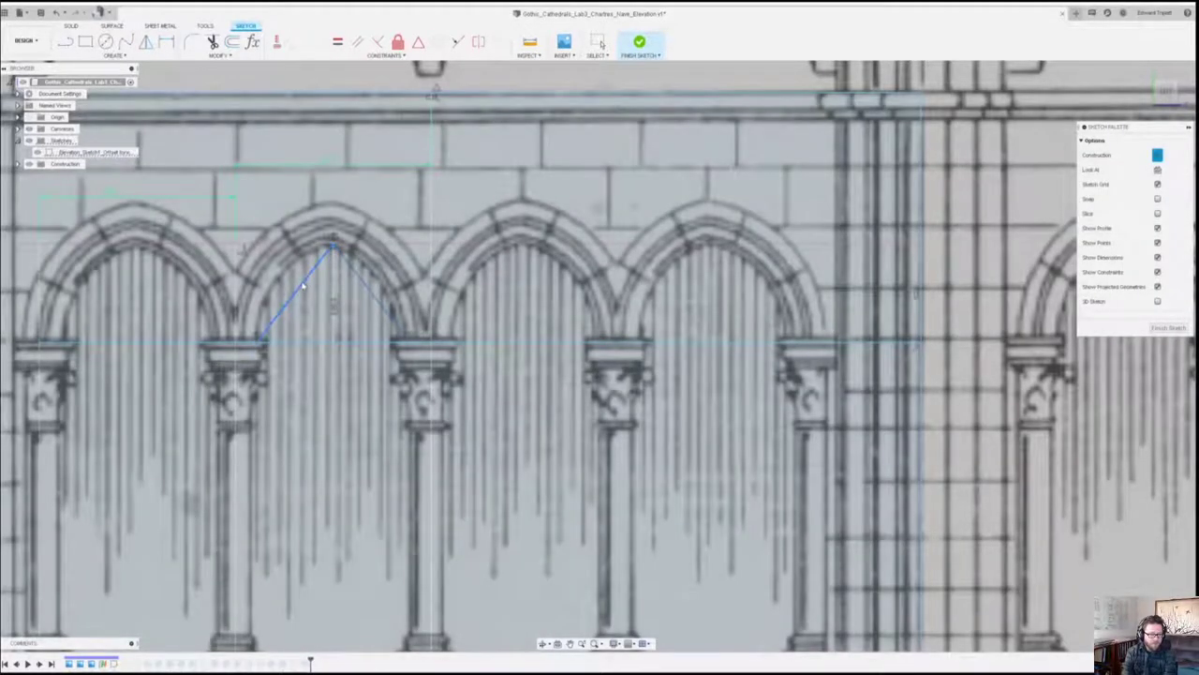
{"action": "key", "text": "x"}
Draw a construction line from the left diagonal's midpoint, perpendicular to it, extending past the horizontal line at capital level.
{"action": "left_click", "coordinate": [64, 42]}
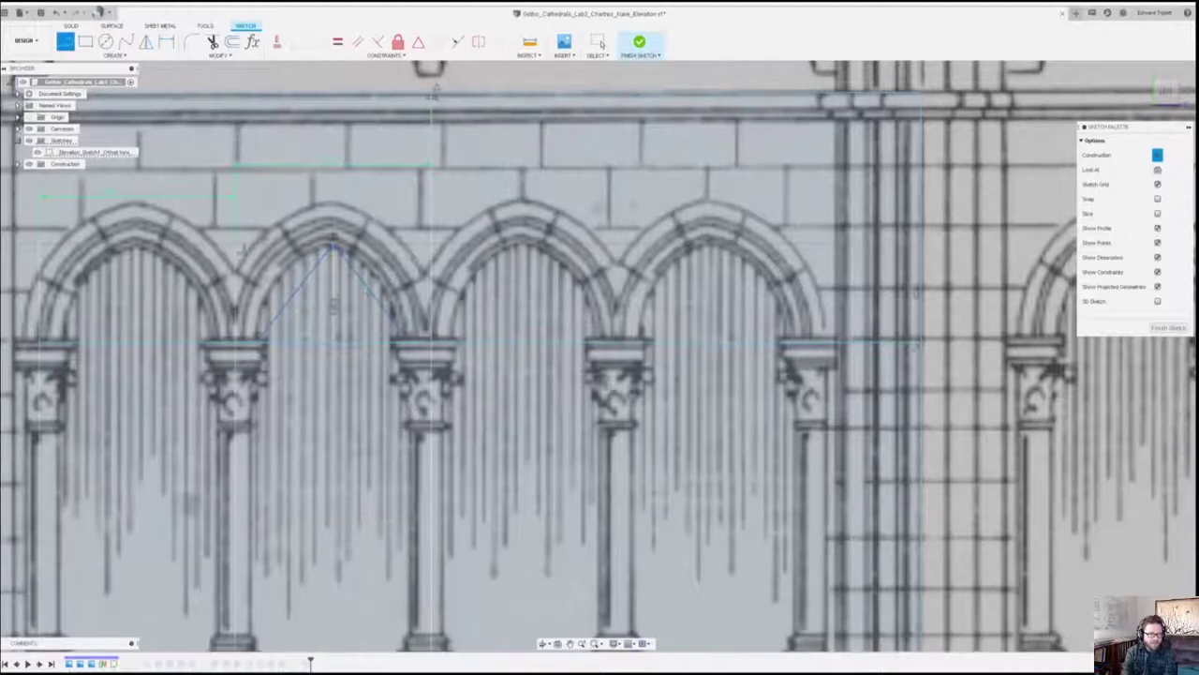
{"action": "left_click", "coordinate": [333, 343]}
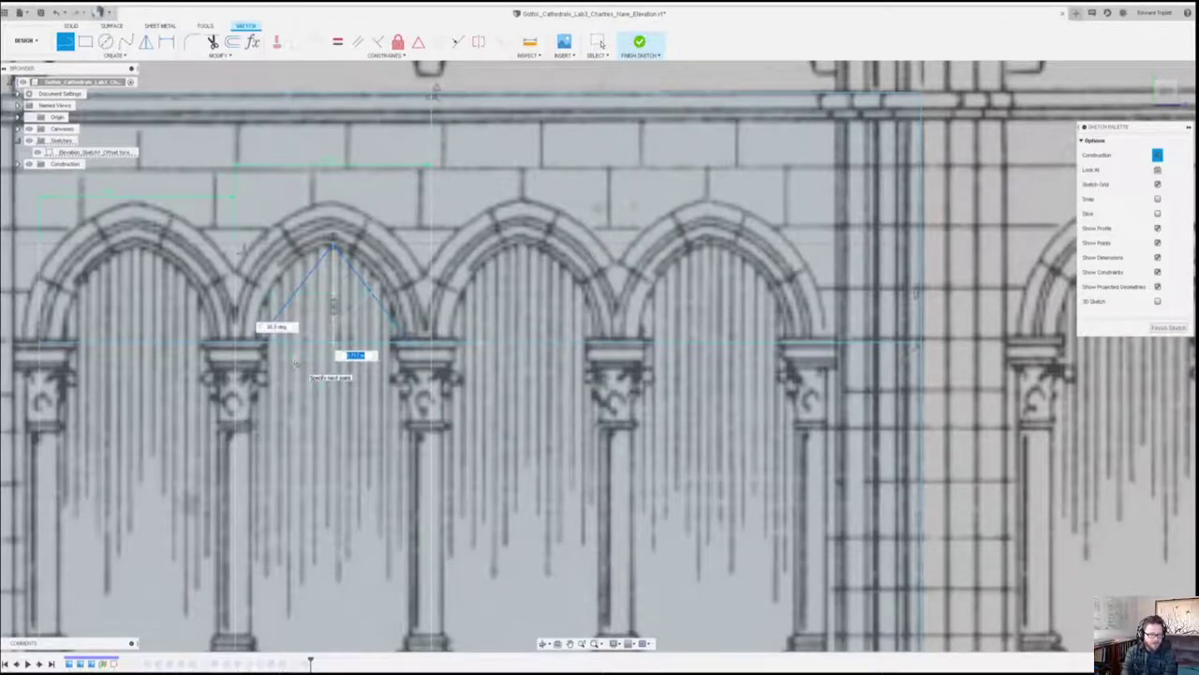
{"action": "key", "text": "Escape"}
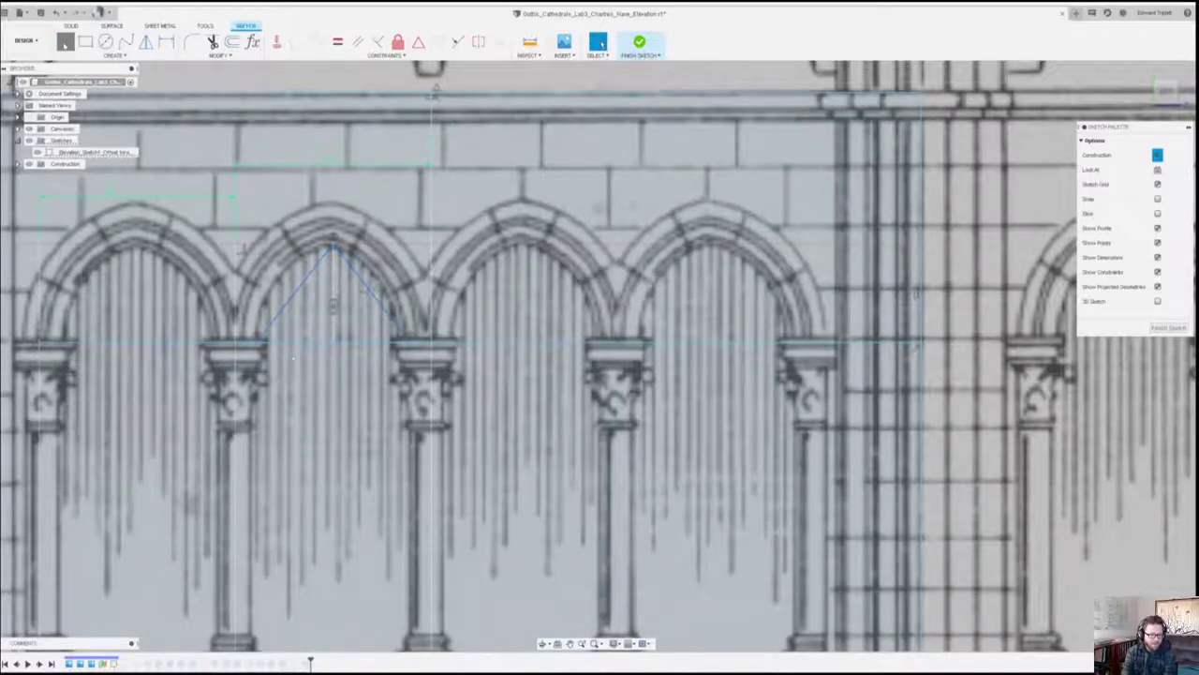
{"action": "key", "text": "l"}
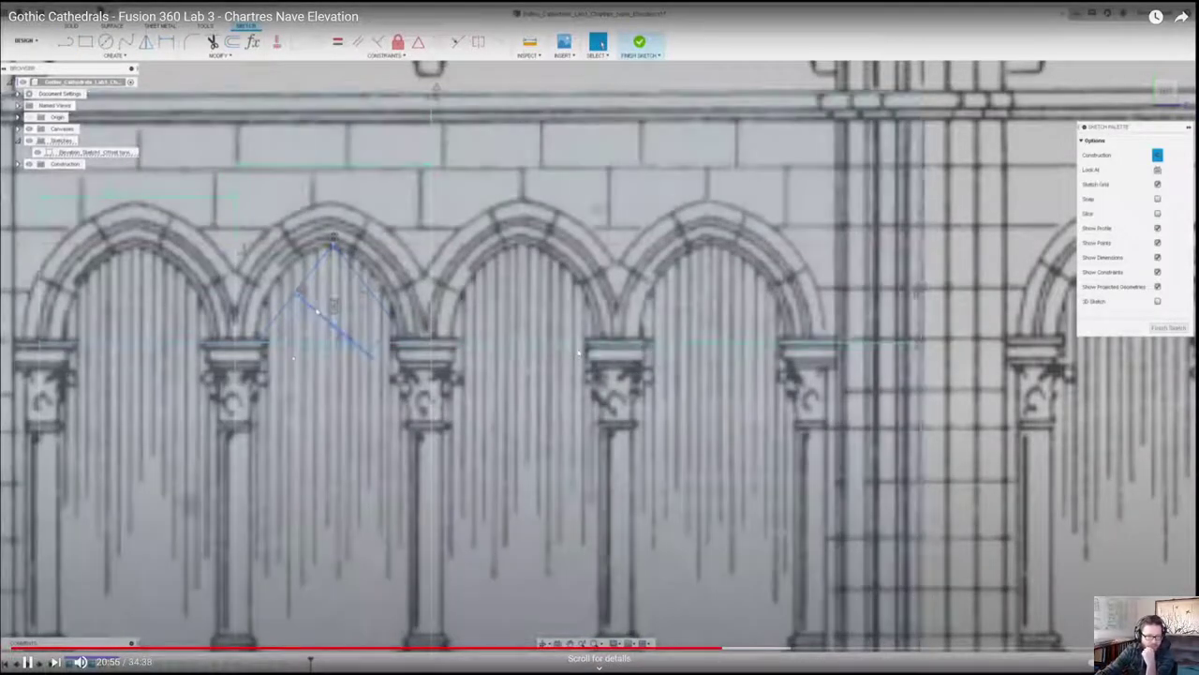
{"action": "left_click", "coordinate": [579, 353]}
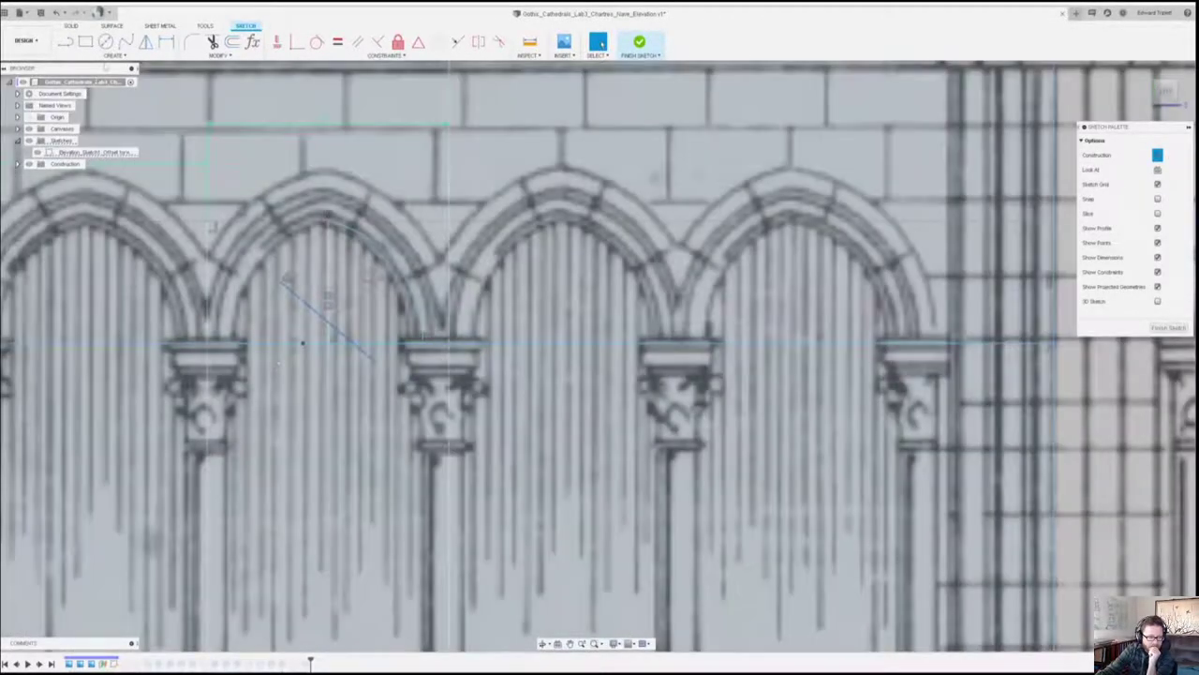
{"action": "mouse_move", "coordinate": [1047, 358]}
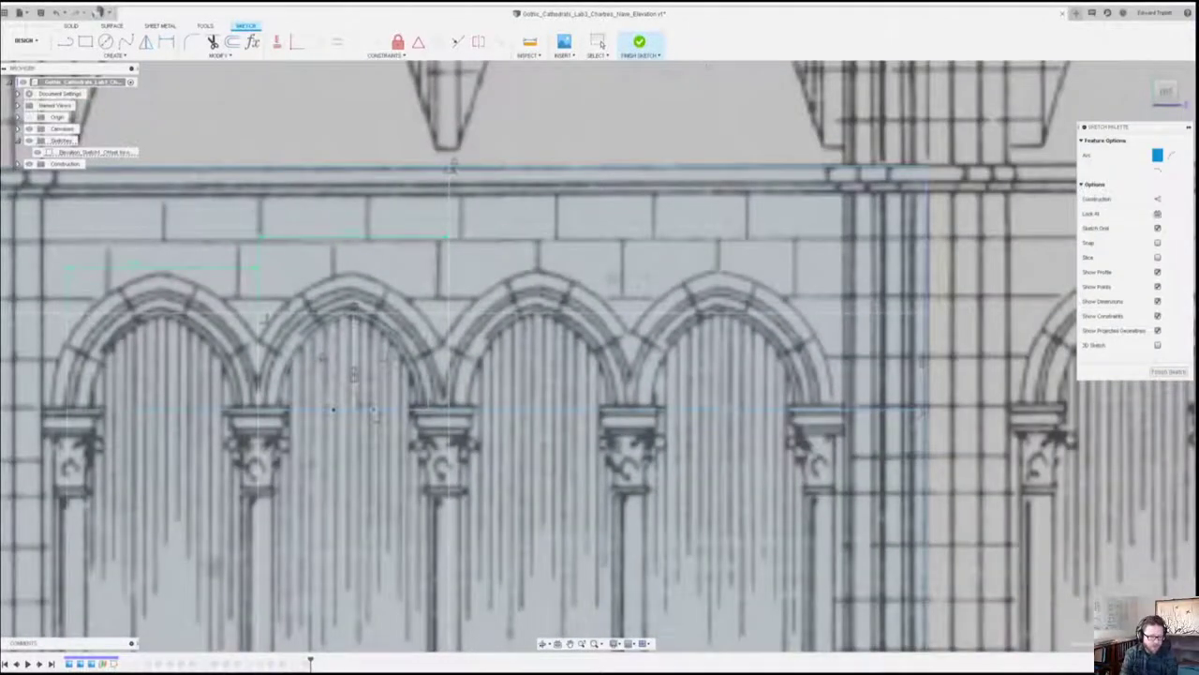
Convert the long horizontal line at the second arch's springing level to construction.
{"action": "key", "text": "x"}
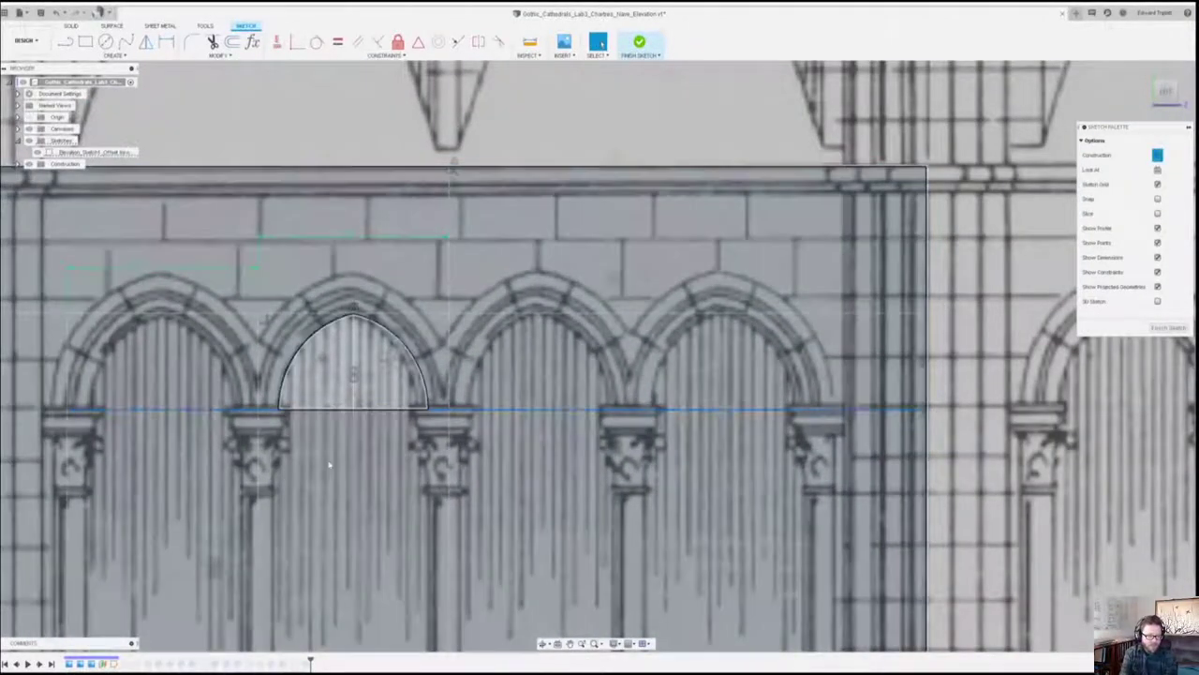
{"action": "left_click", "coordinate": [359, 418]}
{"action": "left_click", "coordinate": [365, 410]}
{"action": "scroll", "coordinate": [364, 412], "scroll_direction": "down", "scroll_amount": 3}
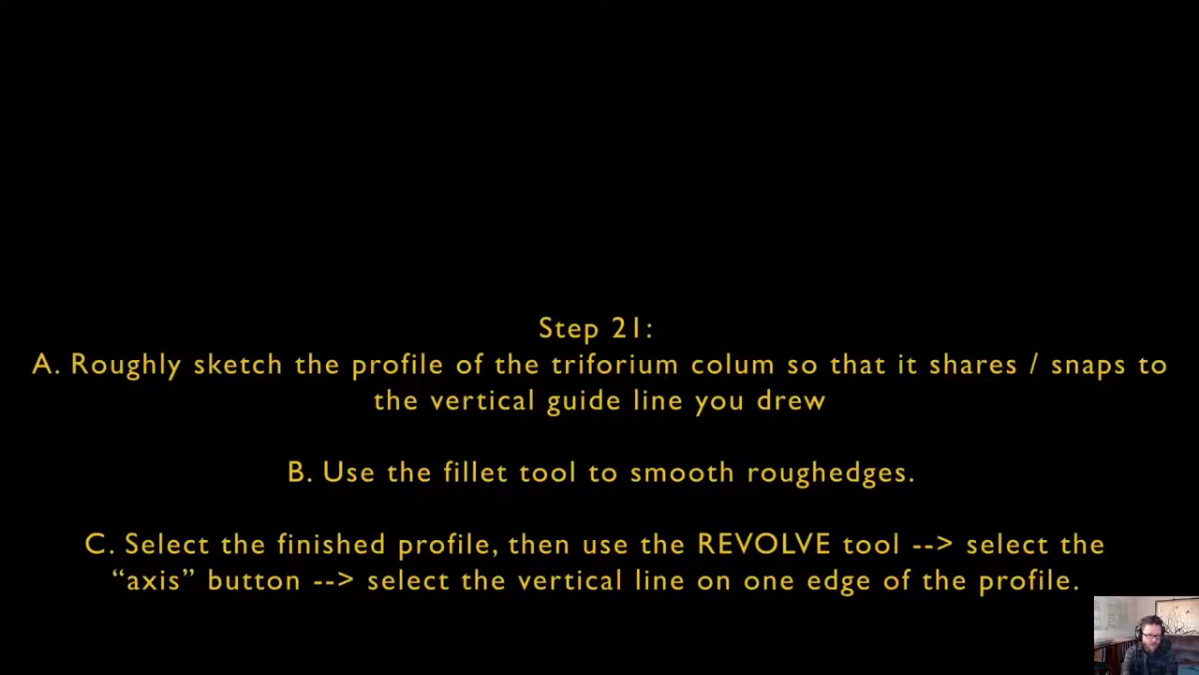
{"action": "mouse_move", "coordinate": [319, 350]}
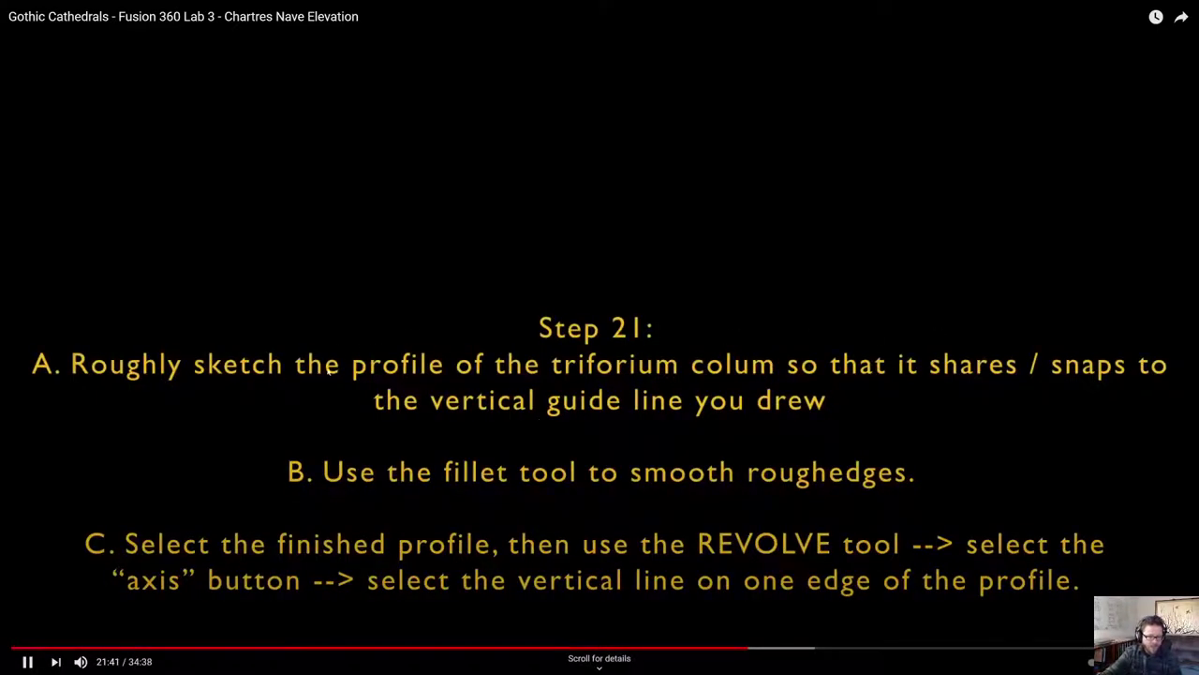
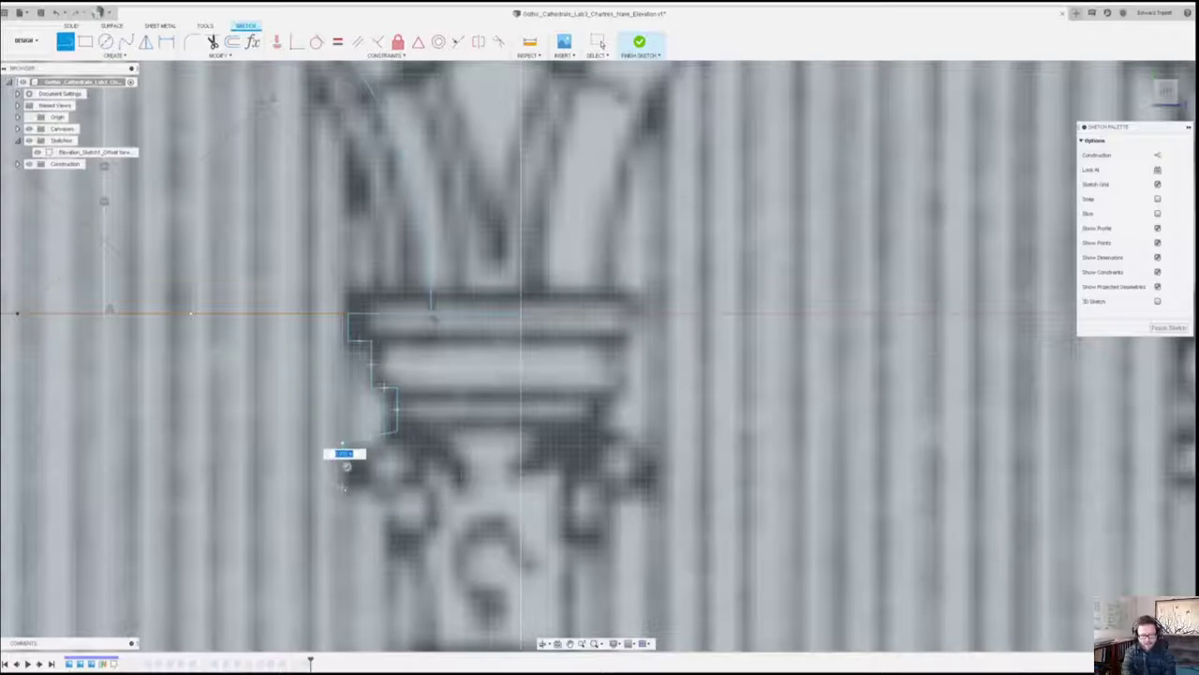
Continue the profile with connected lines along the capital's left foliage outline, tapering inward to the neck ring below it.
{"action": "left_click", "coordinate": [347, 465]}
{"action": "left_click", "coordinate": [345, 485]}
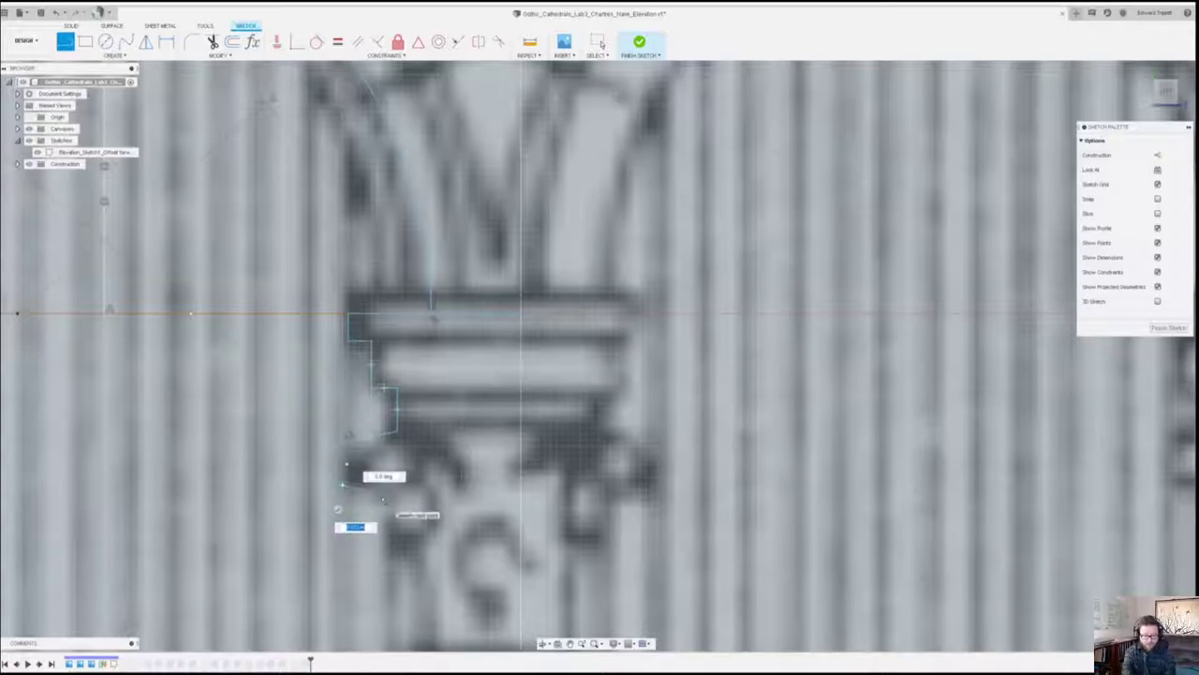
{"action": "scroll", "coordinate": [374, 469], "scroll_direction": "down", "scroll_amount": 4}
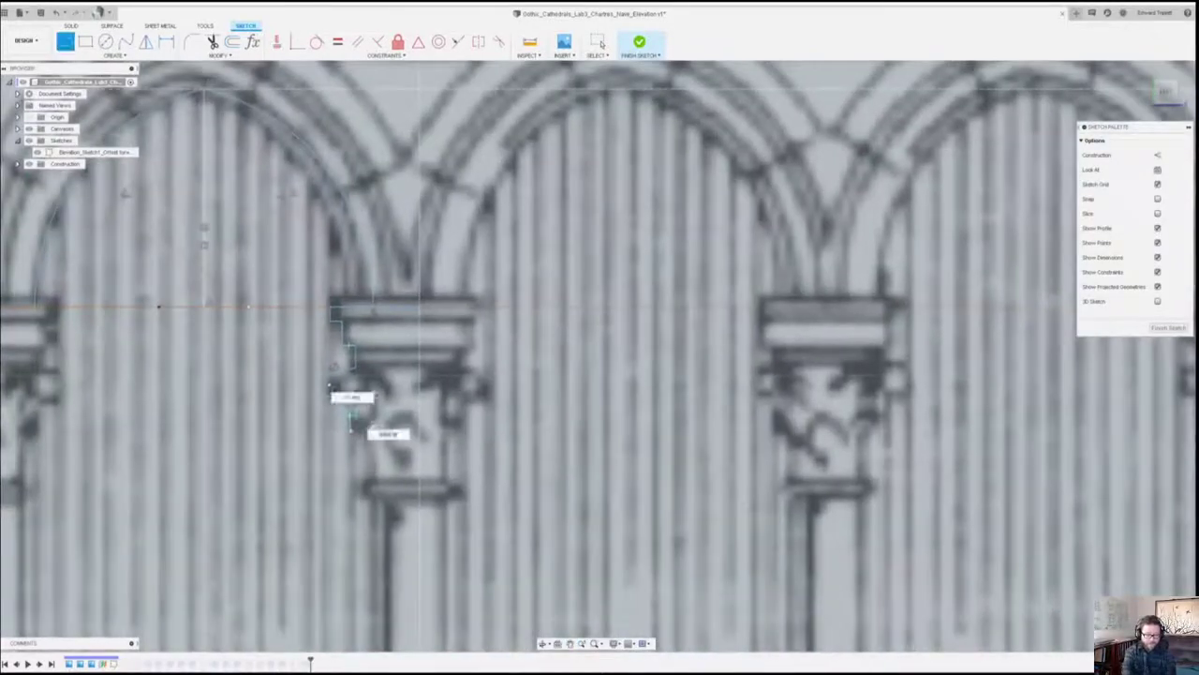
{"action": "scroll", "coordinate": [364, 420], "scroll_direction": "up", "scroll_amount": 2}
{"action": "scroll", "coordinate": [373, 411], "scroll_direction": "up", "scroll_amount": 3}
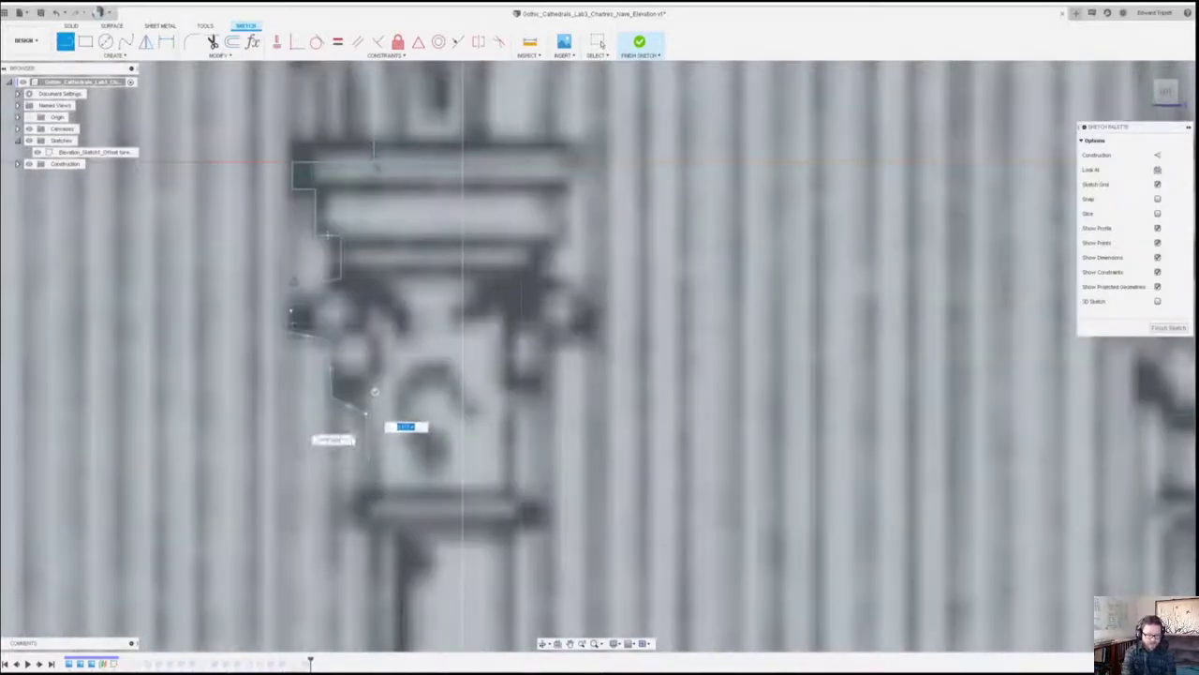
{"action": "scroll", "coordinate": [412, 486], "scroll_direction": "up", "scroll_amount": 2}
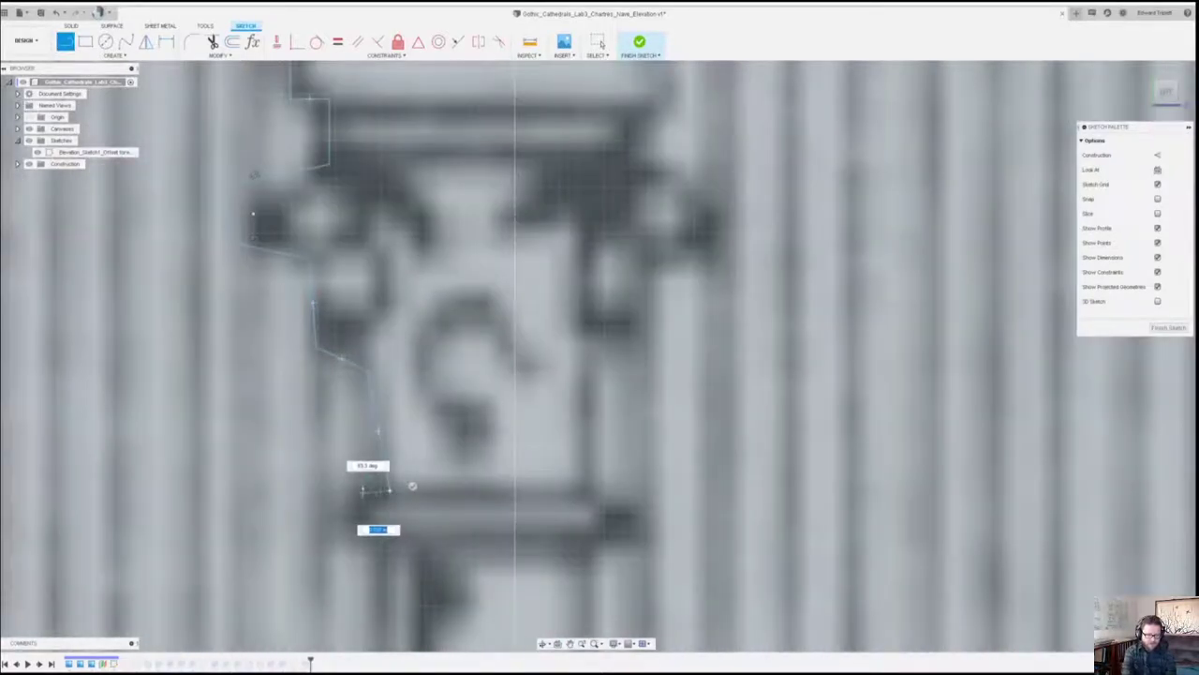
{"action": "scroll", "coordinate": [363, 491], "scroll_direction": "up", "scroll_amount": 3}
Trace the left half of the neck ring as a pointed projection, returning inward to the shaft edge.
{"action": "left_click", "coordinate": [362, 491]}
{"action": "left_click", "coordinate": [362, 491]}
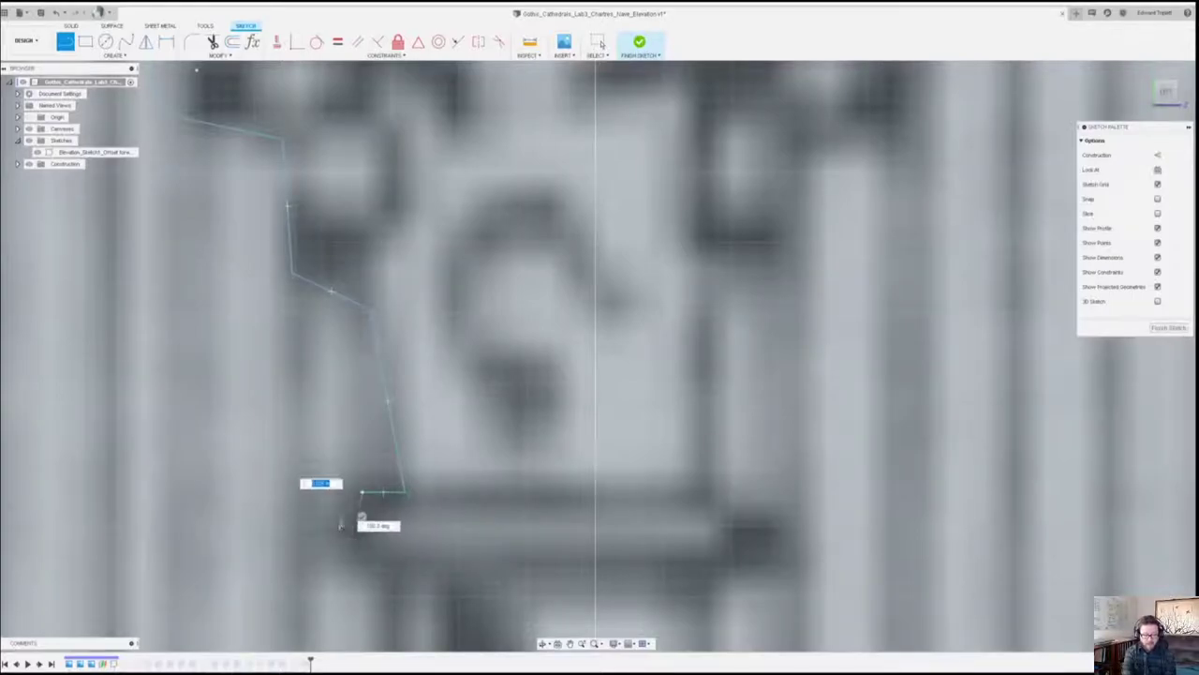
{"action": "left_click", "coordinate": [332, 525]}
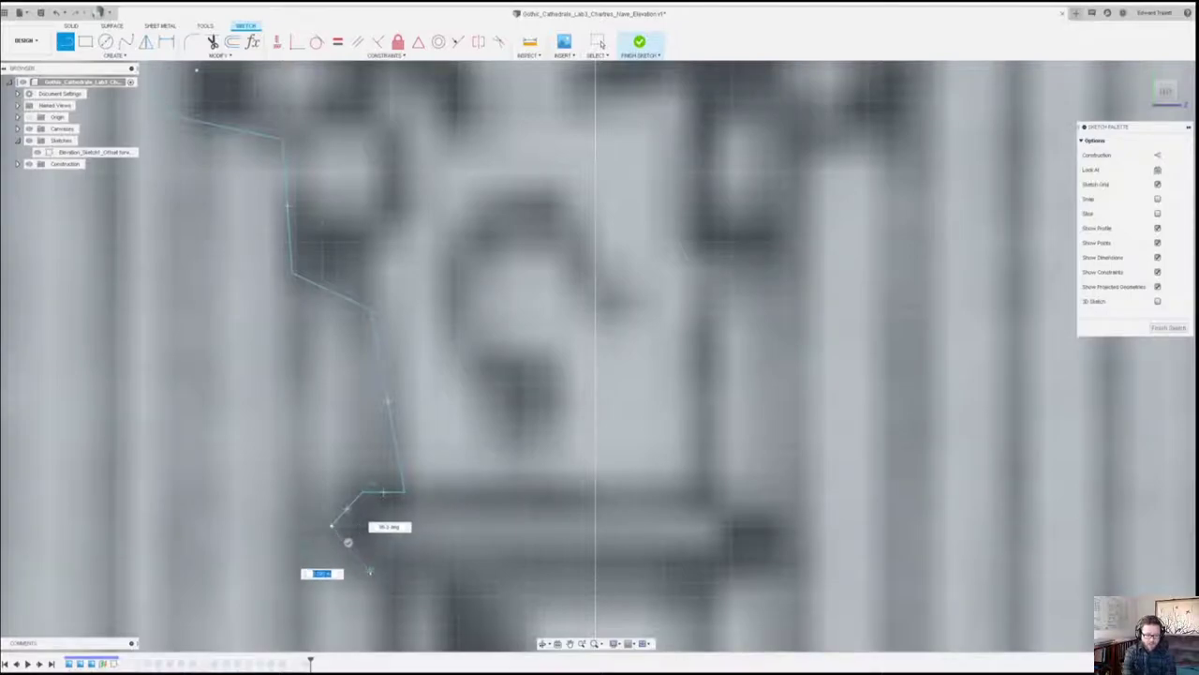
{"action": "left_click", "coordinate": [361, 572]}
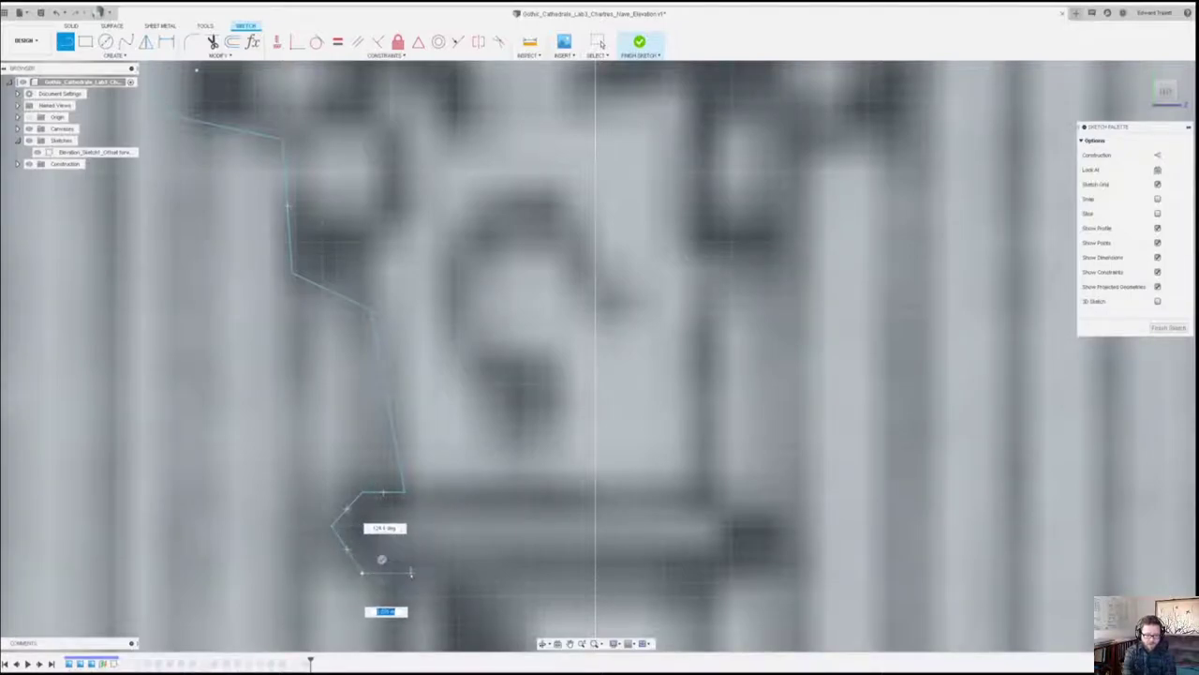
{"action": "left_click", "coordinate": [404, 572]}
Draw the colonnette shaft's left edge as a vertical line from the neck ring down to the top of the base.
{"action": "scroll", "coordinate": [410, 469], "scroll_direction": "down", "scroll_amount": 10}
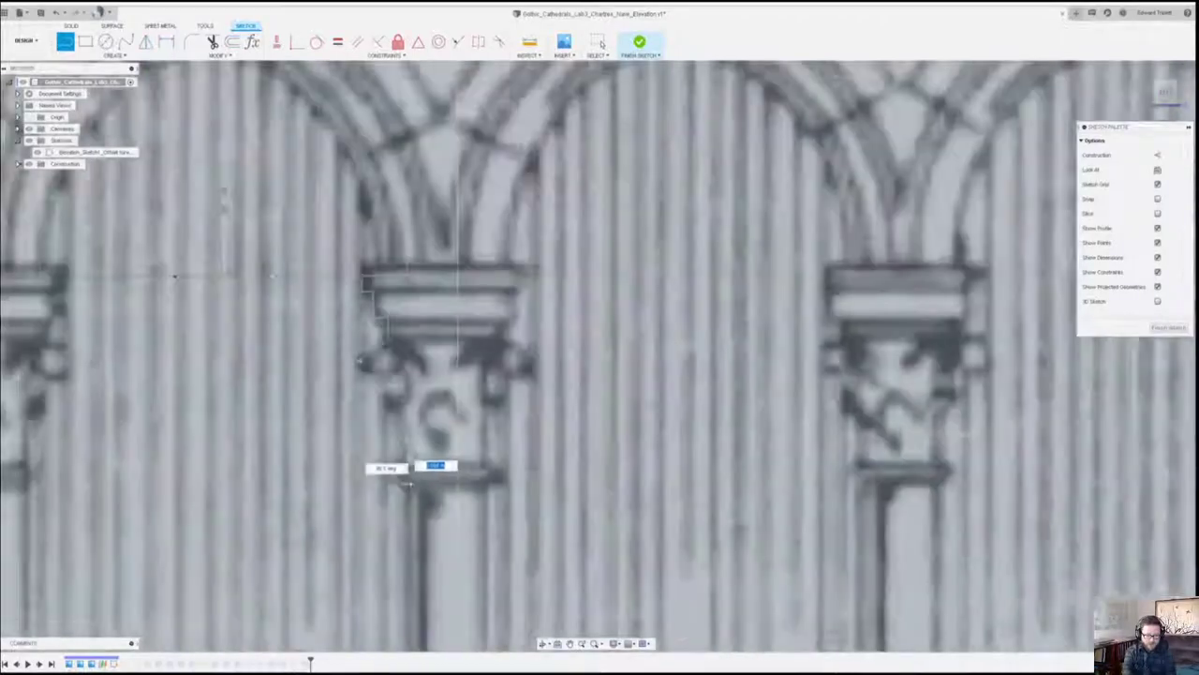
{"action": "scroll", "coordinate": [410, 568], "scroll_direction": "up", "scroll_amount": 6}
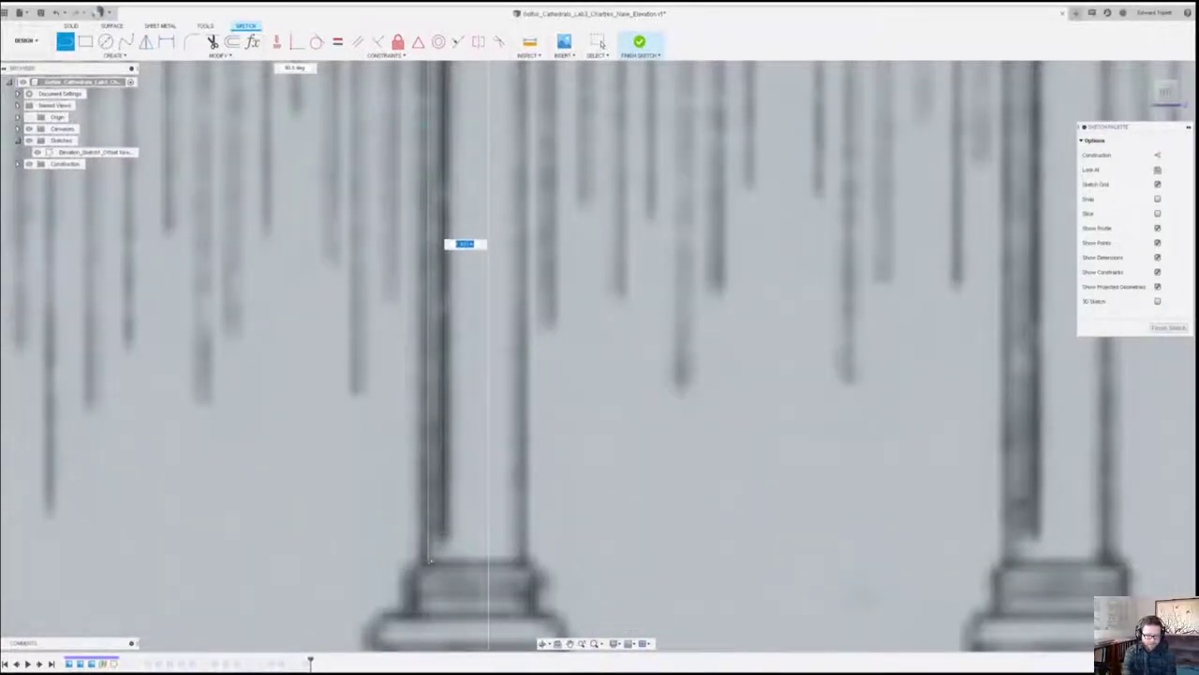
{"action": "left_click", "coordinate": [428, 562]}
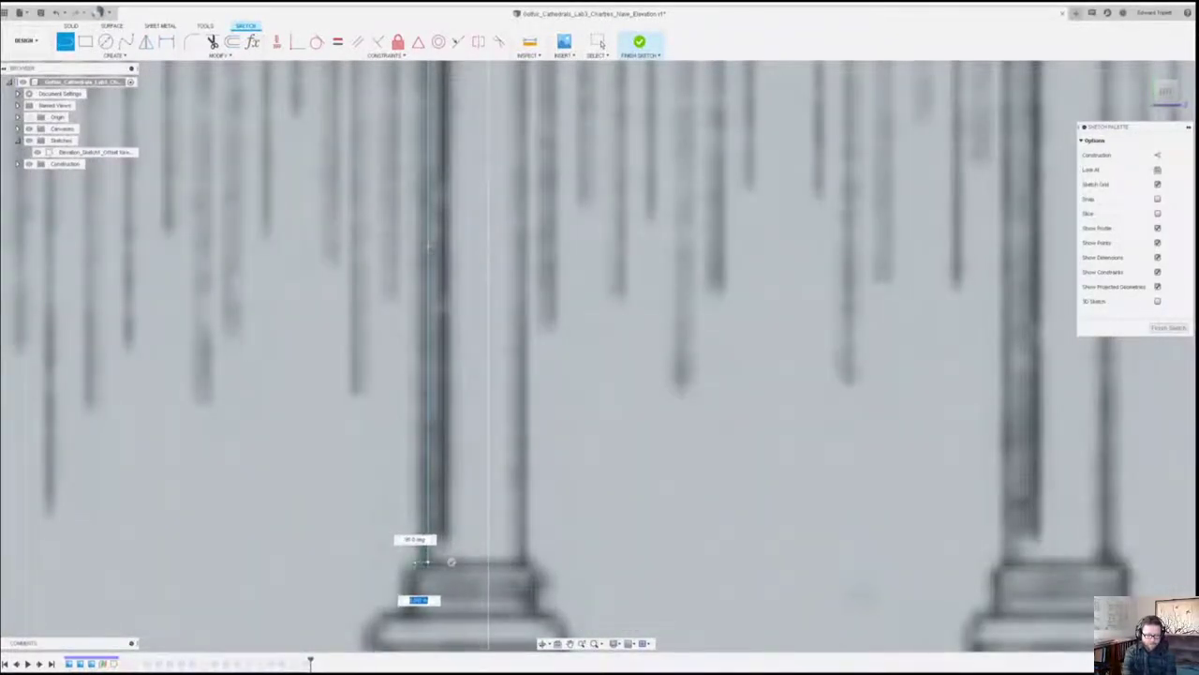
Trace the left outline of the base mouldings and plinth with connected lines down to the horizontal sill line.
{"action": "key", "text": "Escape"}
{"action": "left_click", "coordinate": [410, 596]}
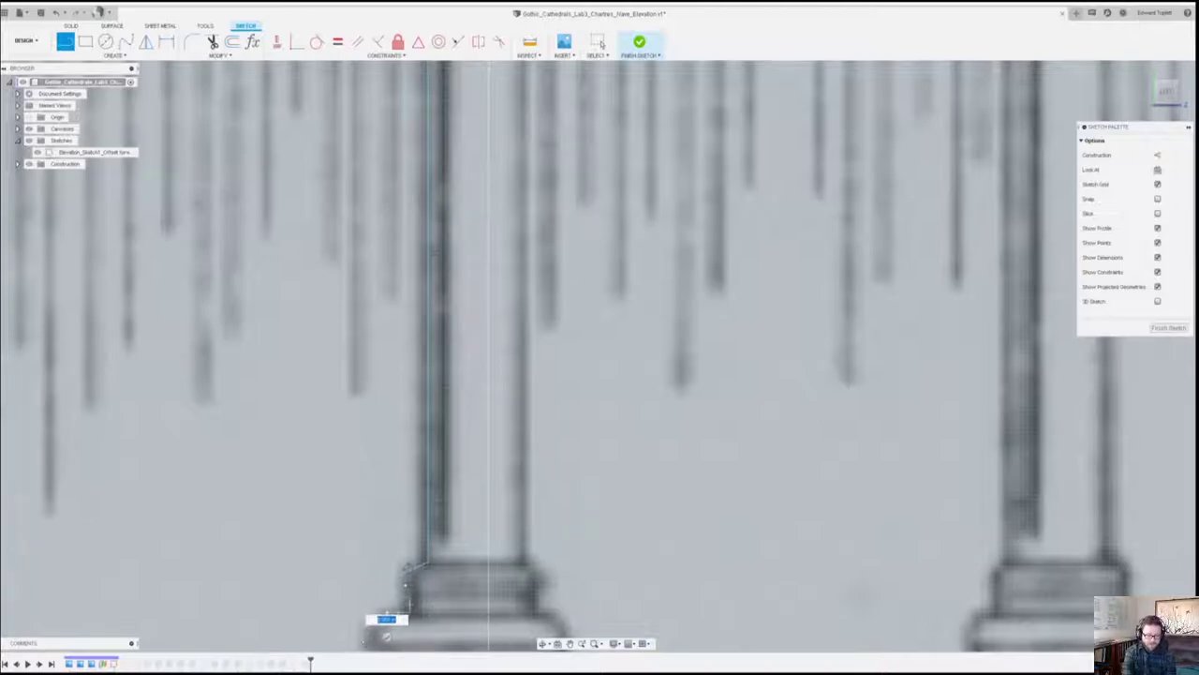
{"action": "scroll", "coordinate": [386, 637], "scroll_direction": "down", "scroll_amount": 5}
{"action": "scroll", "coordinate": [384, 600], "scroll_direction": "up", "scroll_amount": 6}
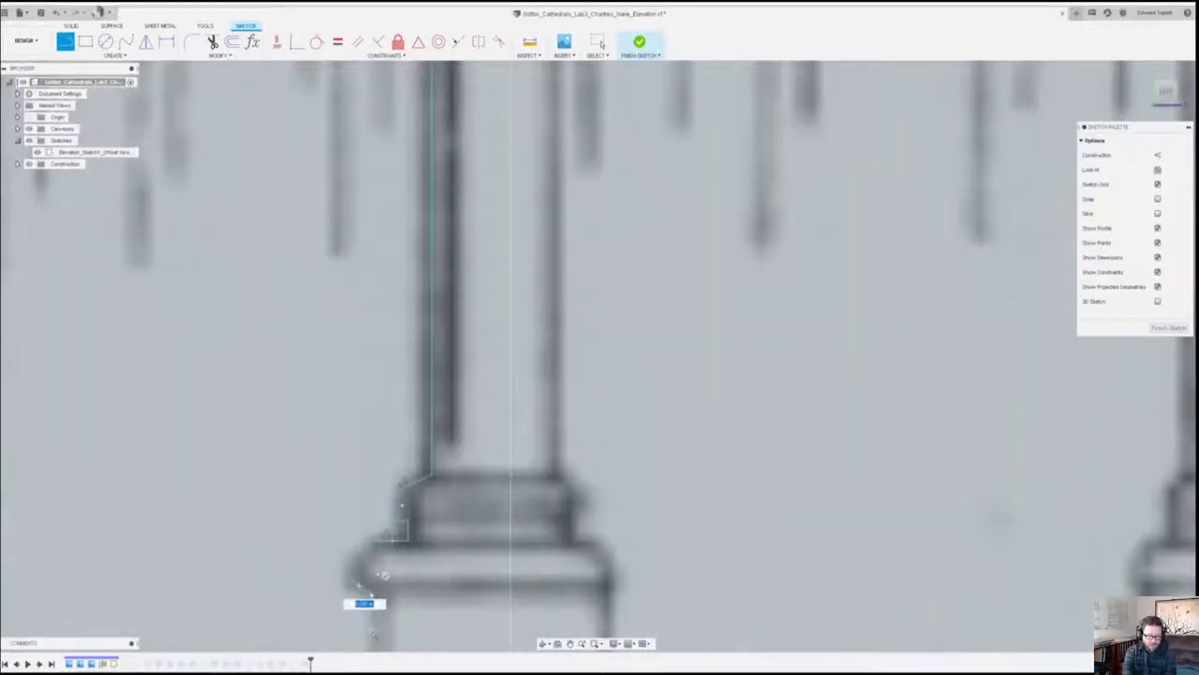
{"action": "scroll", "coordinate": [386, 628], "scroll_direction": "down", "scroll_amount": 3}
{"action": "scroll", "coordinate": [383, 609], "scroll_direction": "up", "scroll_amount": 5}
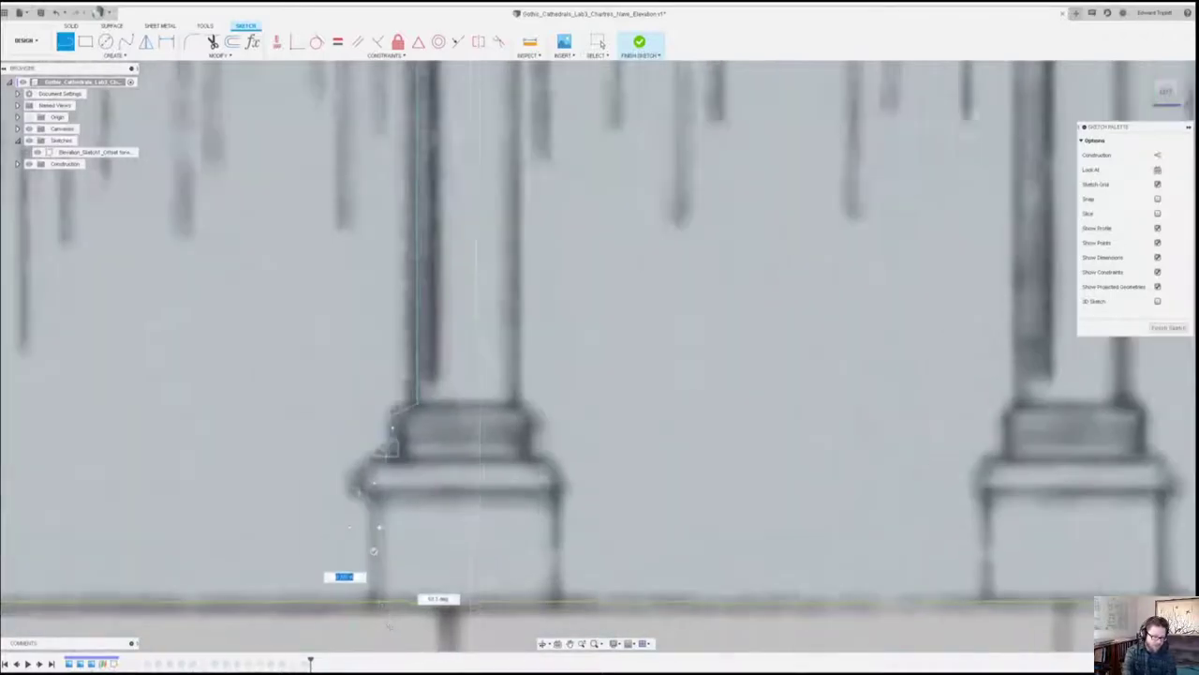
{"action": "key", "text": "Escape"}
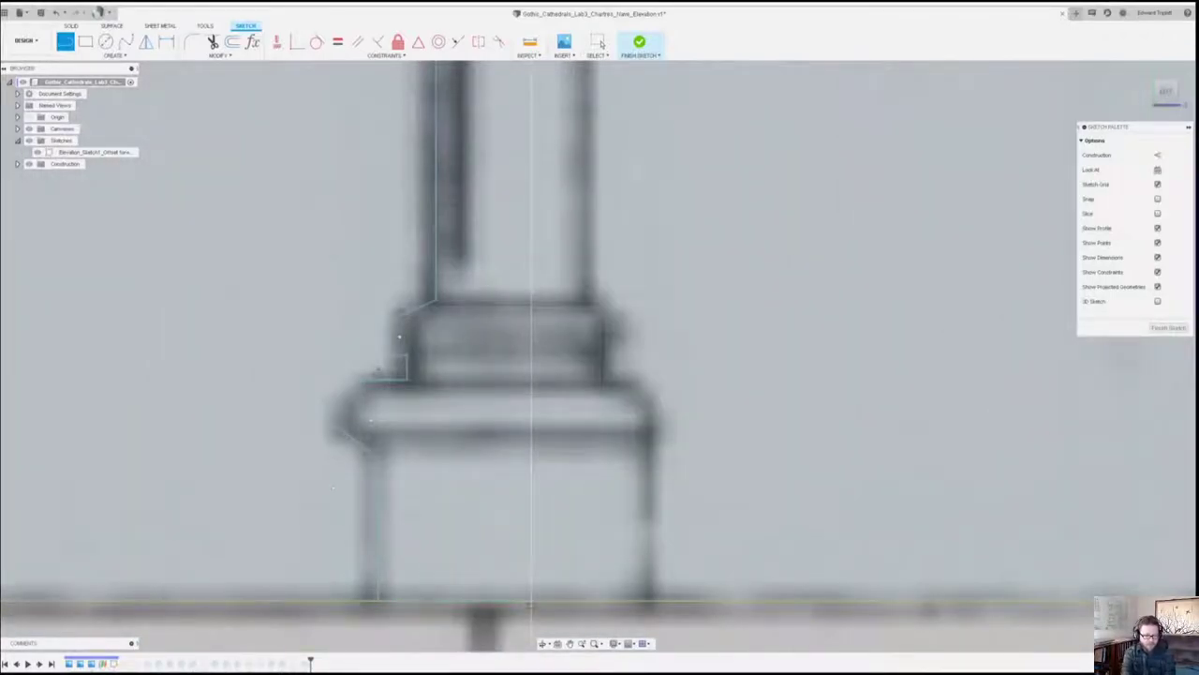
Reposition the base outline's points and lines so the mouldings and plinth edge follow the canvas drawing.
{"action": "left_click", "coordinate": [599, 42]}
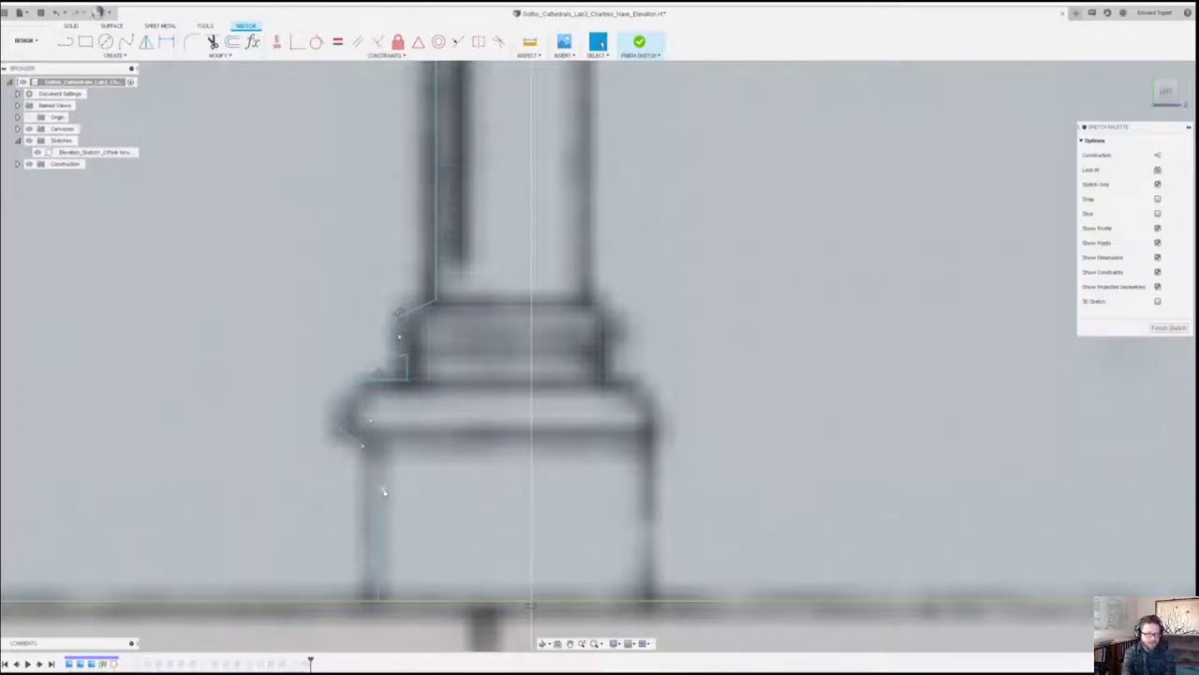
{"action": "left_click_drag", "start_coordinate": [384, 491], "coordinate": [370, 462]}
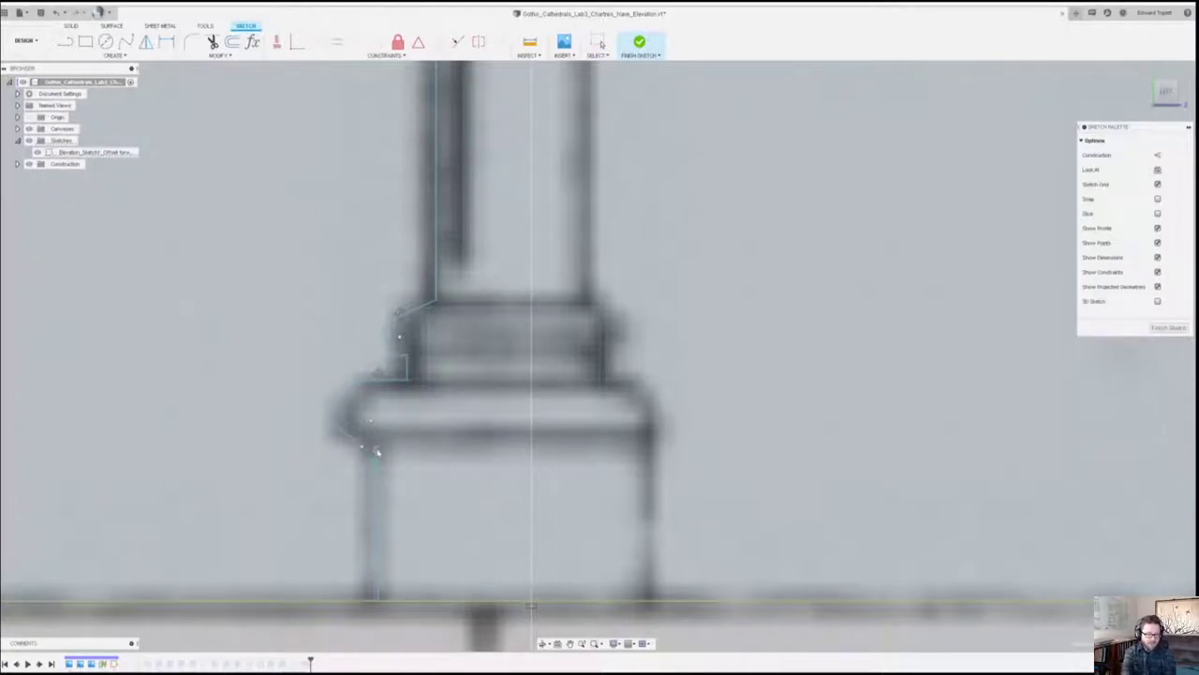
{"action": "left_click", "coordinate": [376, 491]}
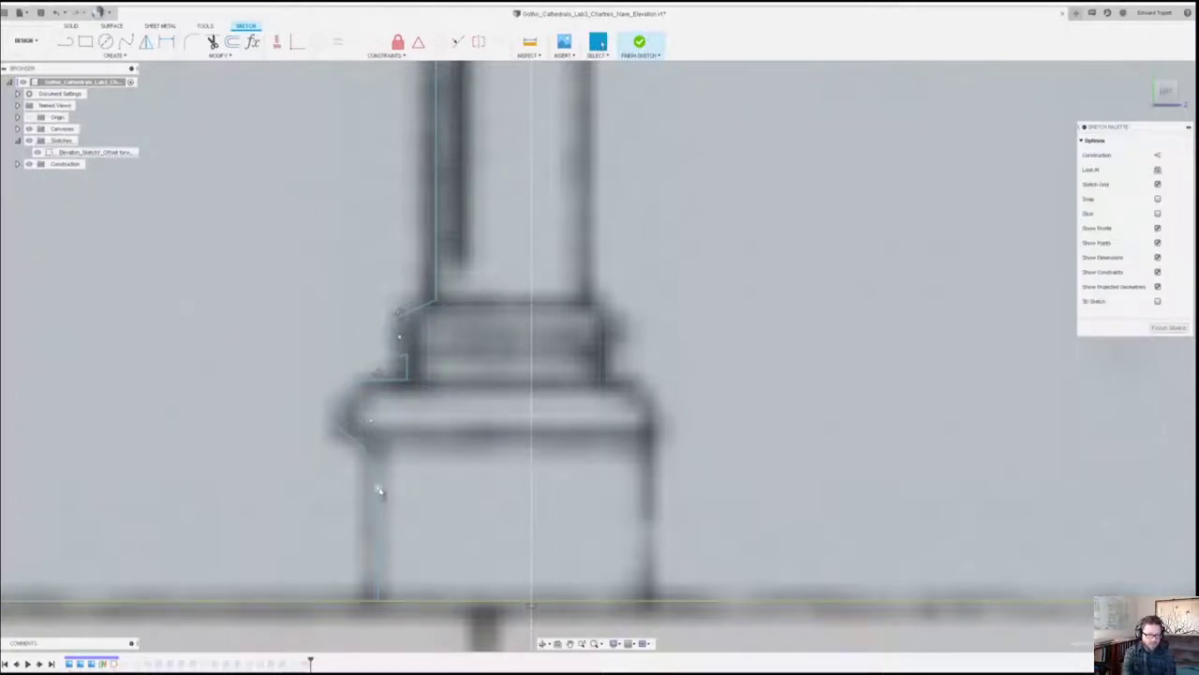
{"action": "mouse_move", "coordinate": [379, 489]}
{"action": "left_mouse_down"}
{"action": "mouse_move", "coordinate": [367, 492]}
{"action": "mouse_move", "coordinate": [362, 446]}
{"action": "left_mouse_up"}
{"action": "left_click", "coordinate": [358, 386]}
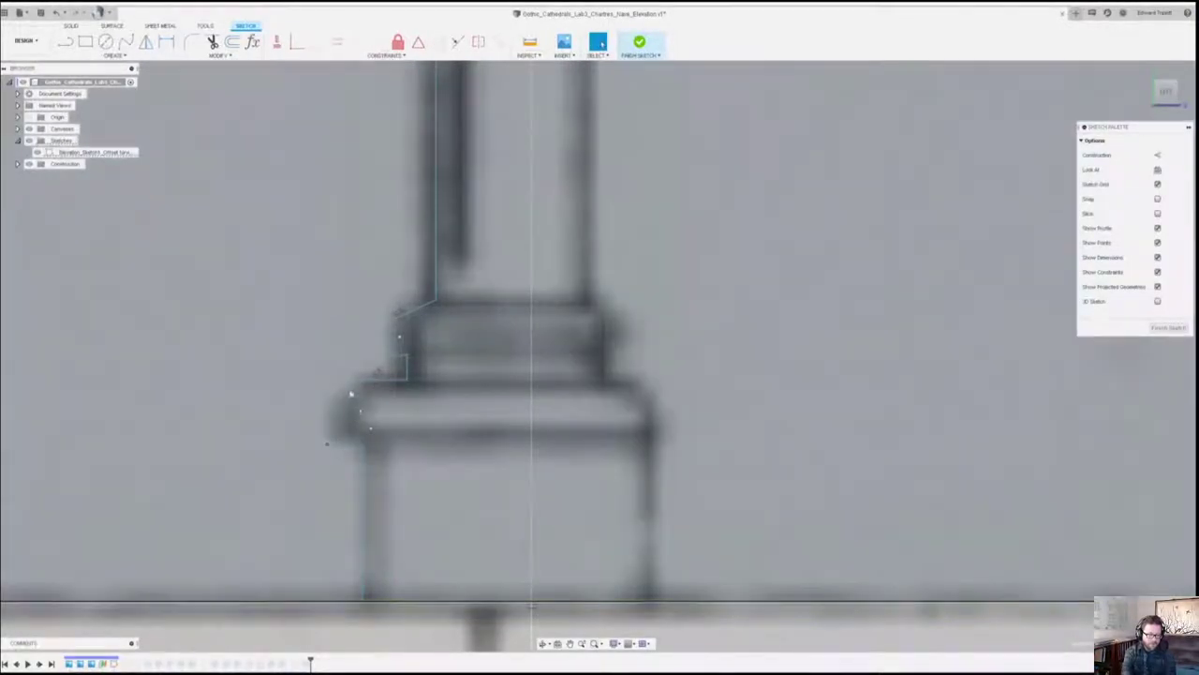
{"action": "left_click_drag", "start_coordinate": [370, 431], "coordinate": [377, 434]}
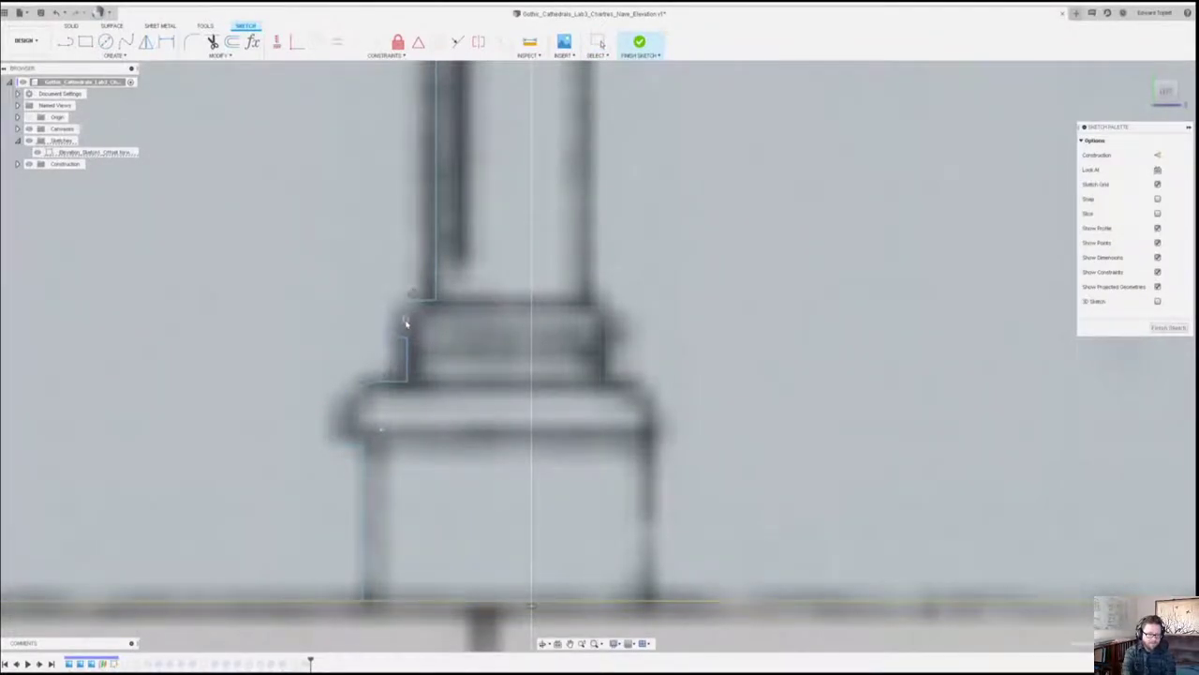
{"action": "mouse_move", "coordinate": [407, 321]}
{"action": "middle_mouse_down"}
{"action": "mouse_move", "coordinate": [422, 418]}
{"action": "mouse_move", "coordinate": [353, 310]}
{"action": "middle_mouse_up"}
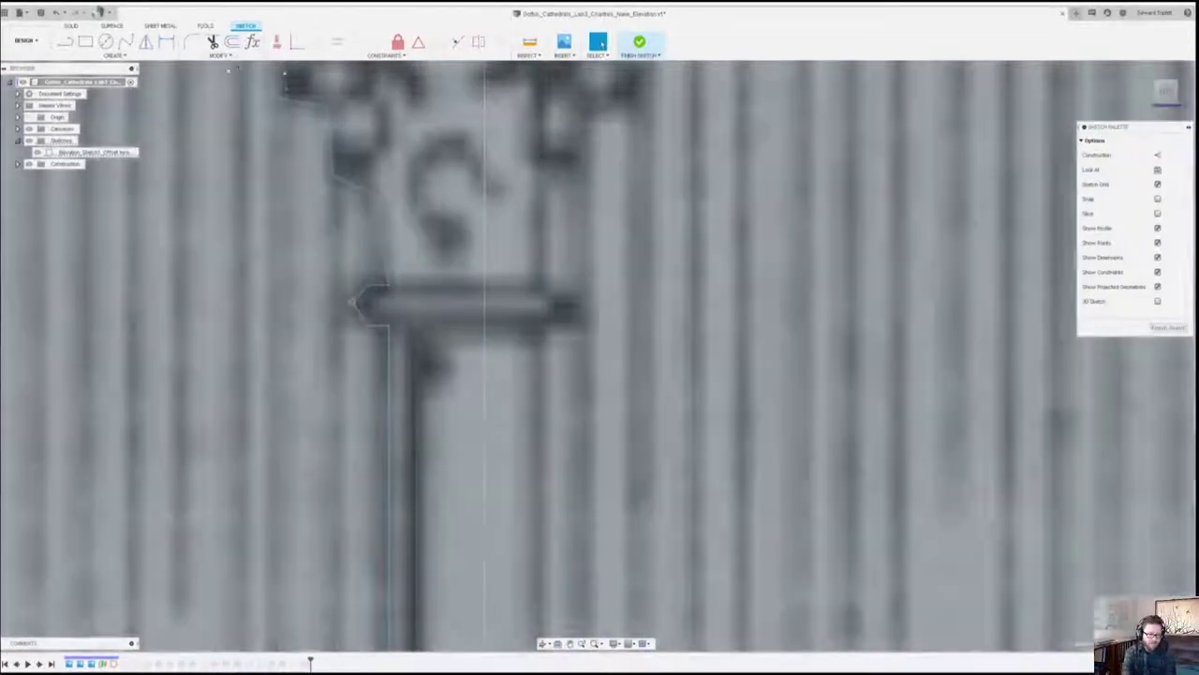
Fillet the neck ring's pointed outer corner into a rounded bead and adjust the arc to match the canvas.
{"action": "key", "text": "f"}
{"action": "left_click", "coordinate": [353, 302]}
{"action": "left_click_drag", "start_coordinate": [348, 301], "coordinate": [352, 301]}
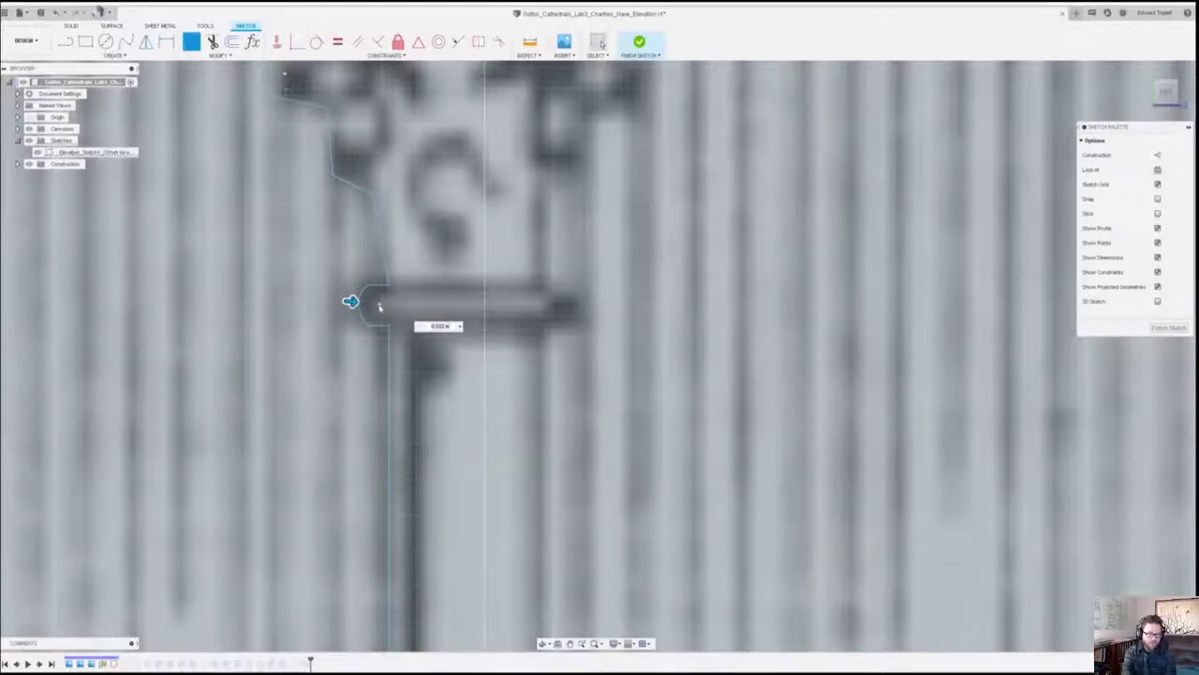
{"action": "key", "text": "Return"}
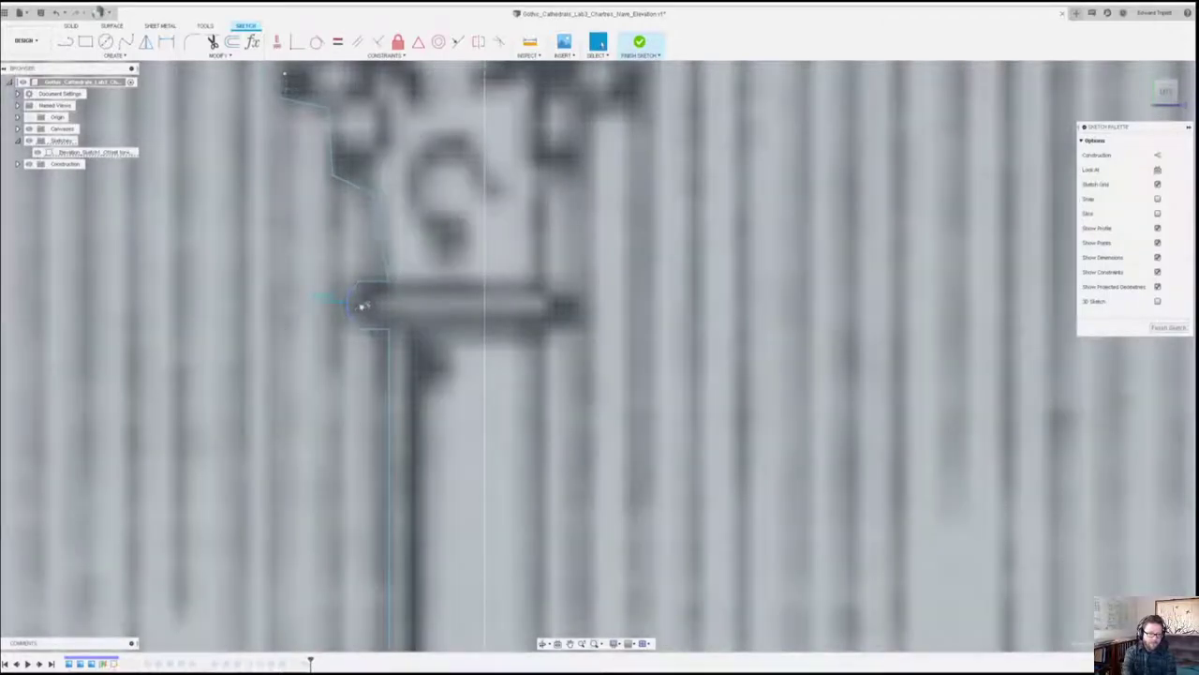
{"action": "left_click_drag", "start_coordinate": [367, 304], "coordinate": [364, 304]}
Fillet the two bends in the capital's lower outline above the neck ring.
{"action": "middle_click_drag", "start_coordinate": [366, 307], "coordinate": [400, 395]}
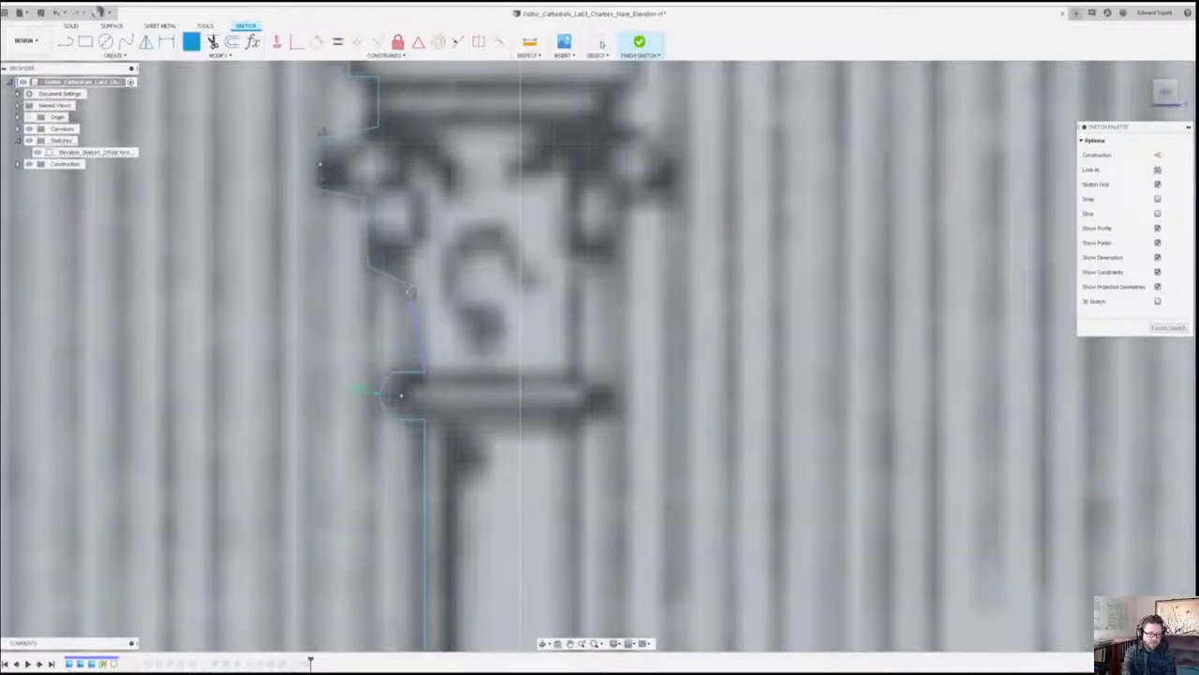
{"action": "left_click", "coordinate": [410, 291]}
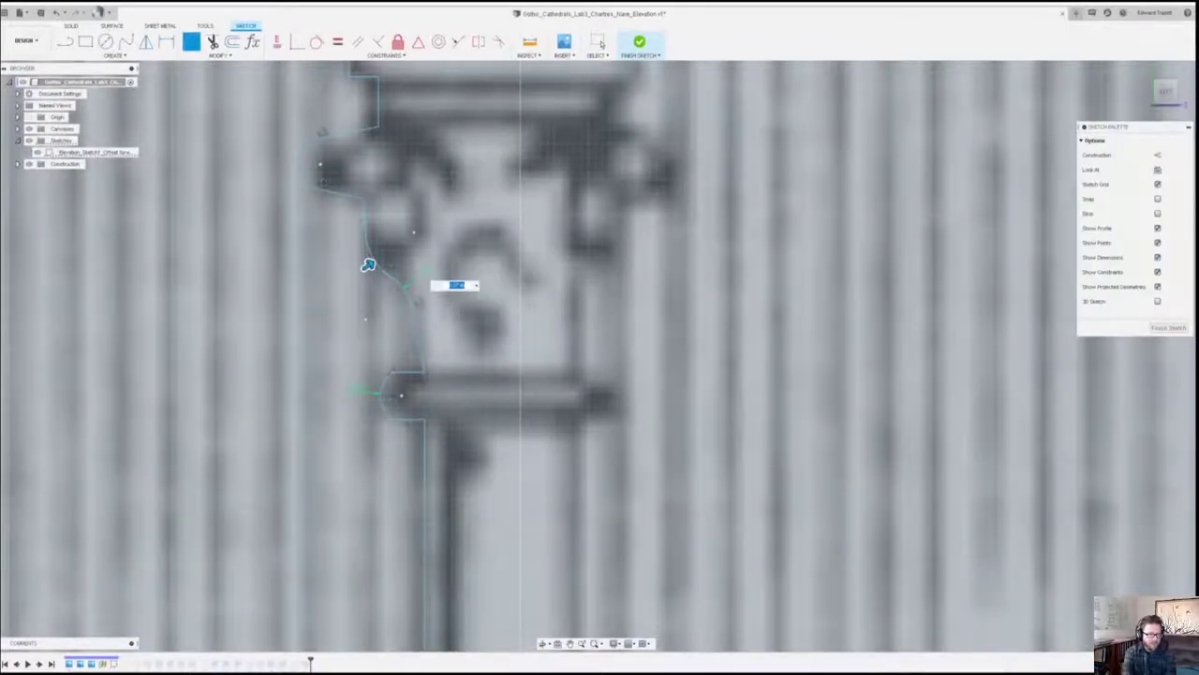
{"action": "left_click_drag", "start_coordinate": [366, 267], "coordinate": [363, 269]}
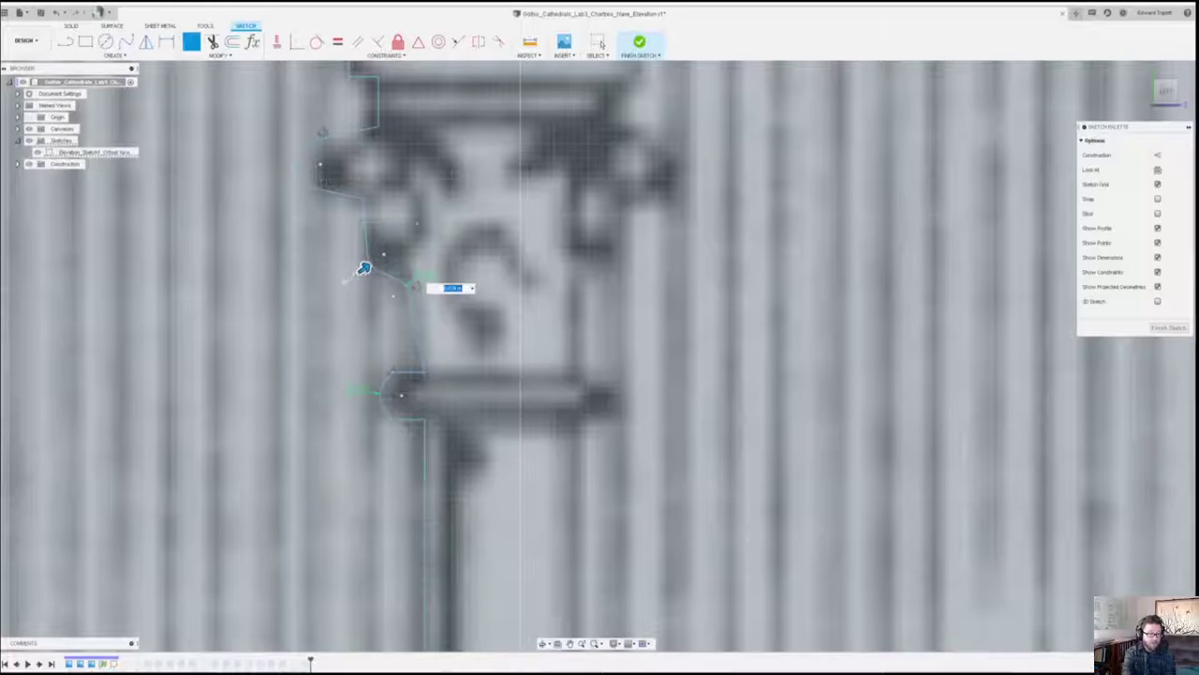
{"action": "key", "text": "Return"}
Close the bottom of the colonnette profile with a horizontal line from the plinth's left corner to the vertical centre line.
{"action": "middle_click_drag", "start_coordinate": [371, 111], "coordinate": [381, 323]}
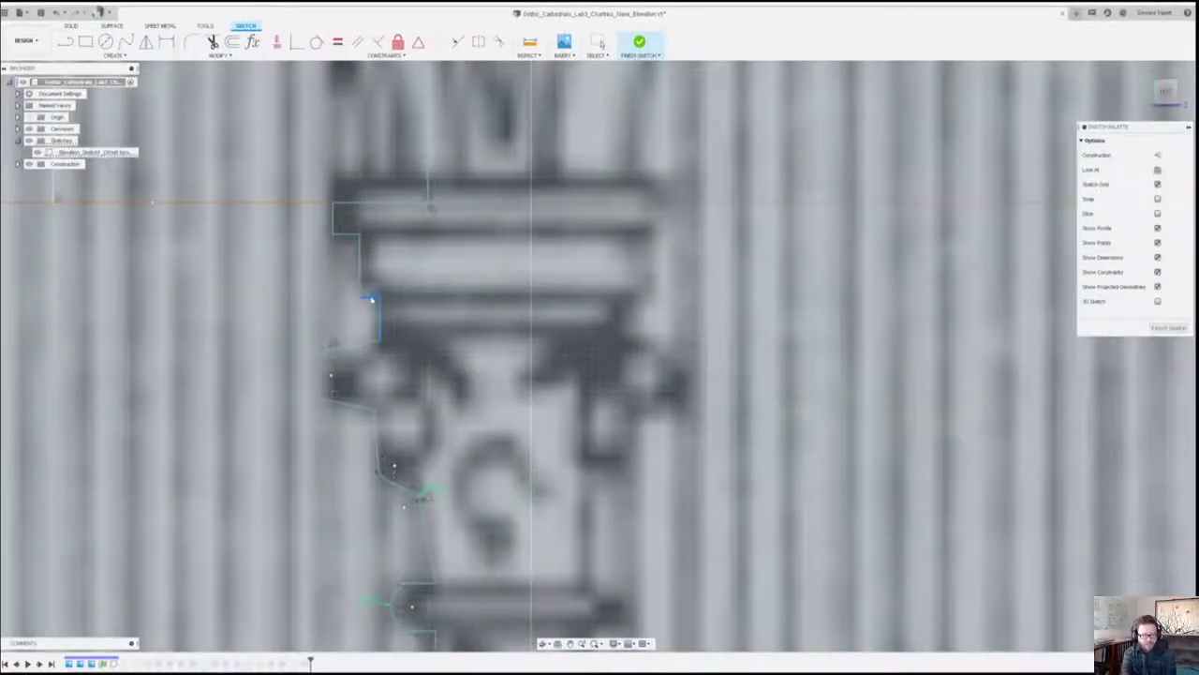
{"action": "scroll", "coordinate": [371, 298], "scroll_direction": "down", "scroll_amount": 5}
{"action": "left_click", "coordinate": [451, 301]}
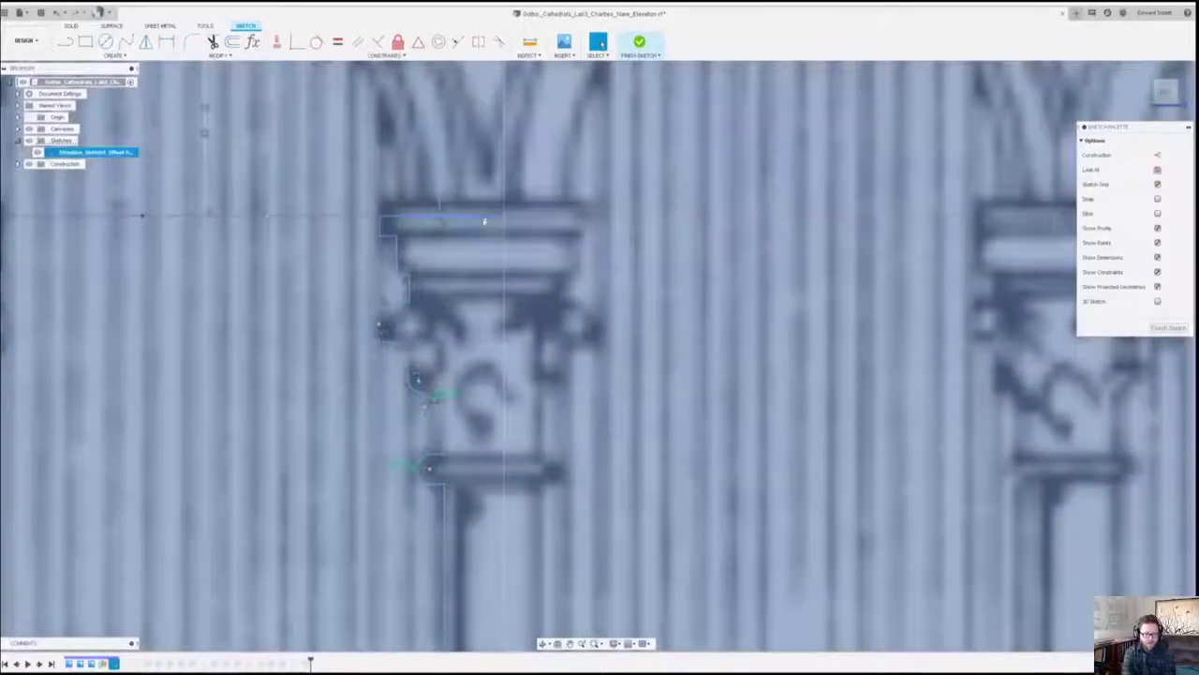
{"action": "middle_click_drag", "start_coordinate": [492, 613], "coordinate": [447, 391]}
{"action": "scroll", "coordinate": [447, 391], "scroll_direction": "down", "scroll_amount": 3}
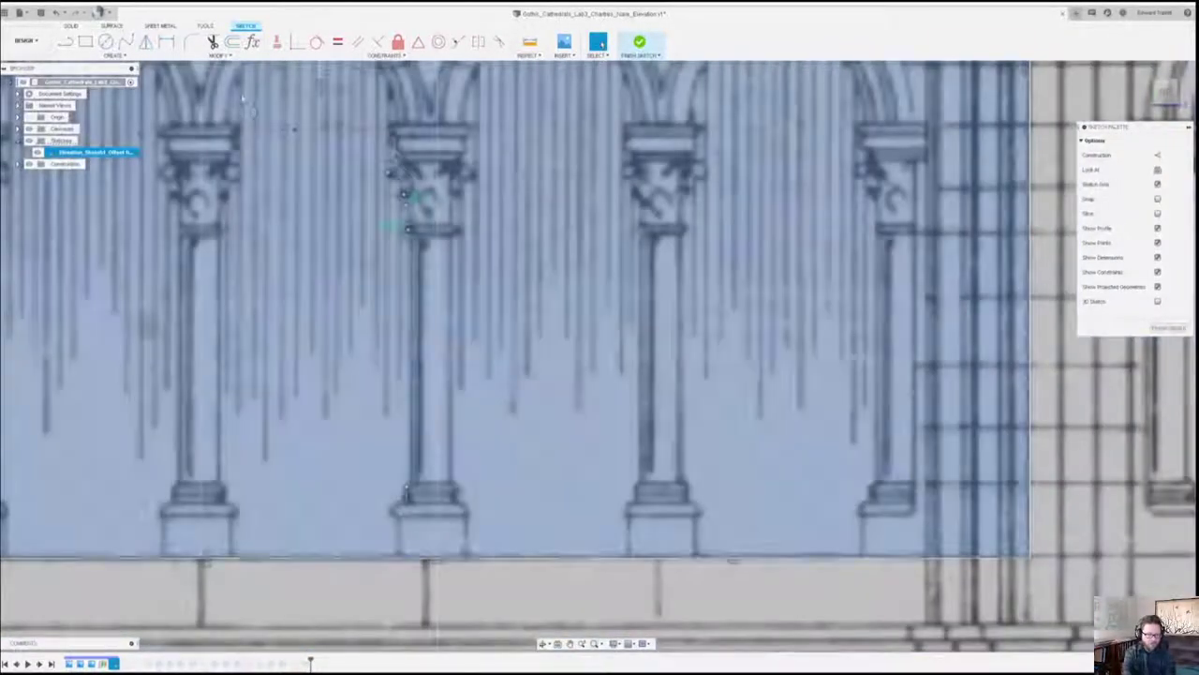
{"action": "key", "text": "l"}
{"action": "left_click", "coordinate": [399, 560]}
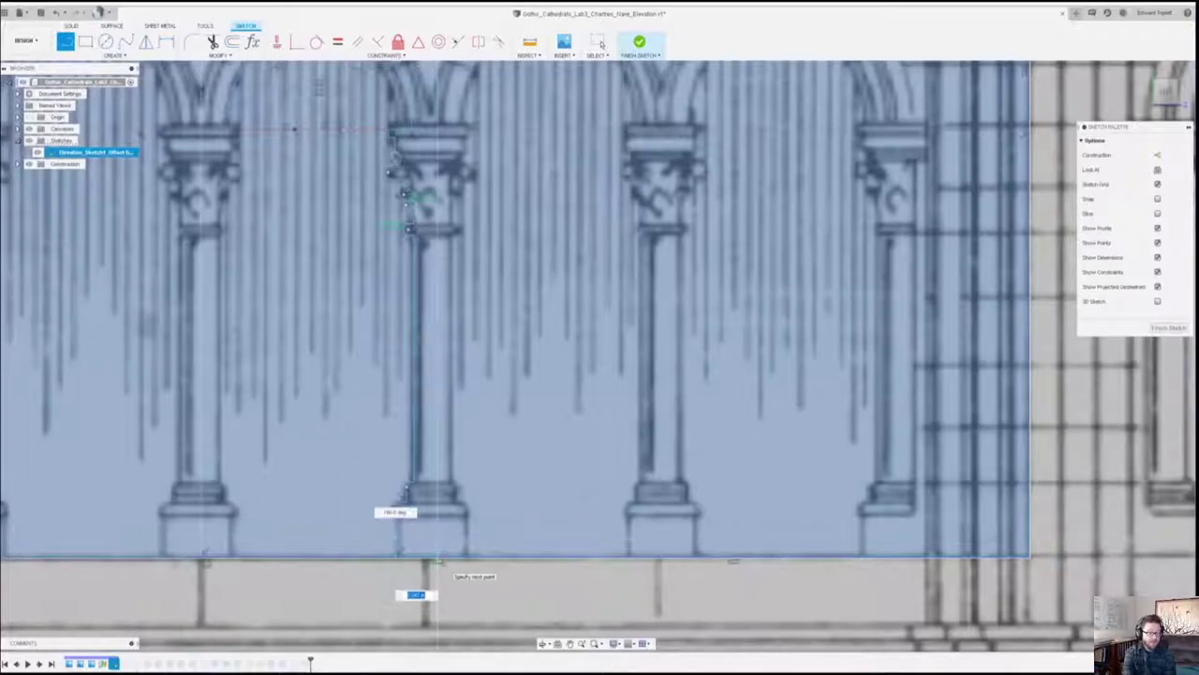
{"action": "left_click", "coordinate": [438, 561]}
Select the half-colonnette region to check that the profile is closed, and finish the sketch.
{"action": "scroll", "coordinate": [437, 375], "scroll_direction": "down", "scroll_amount": 3}
{"action": "scroll", "coordinate": [434, 490], "scroll_direction": "up", "scroll_amount": 4}
{"action": "middle_click_drag", "start_coordinate": [467, 352], "coordinate": [493, 561]}
{"action": "left_click", "coordinate": [431, 365]}
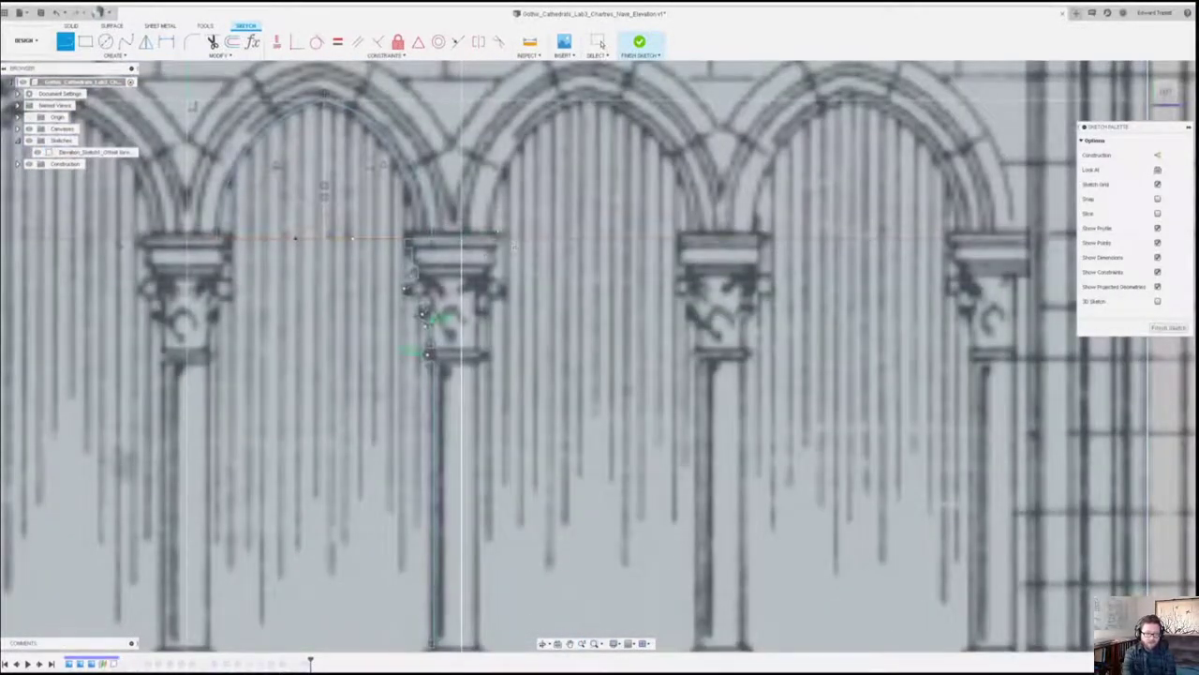
{"action": "left_click", "coordinate": [600, 43]}
{"action": "left_click", "coordinate": [451, 323]}
{"action": "scroll", "coordinate": [455, 314], "scroll_direction": "down", "scroll_amount": 3}
{"action": "scroll", "coordinate": [459, 450], "scroll_direction": "up", "scroll_amount": 1}
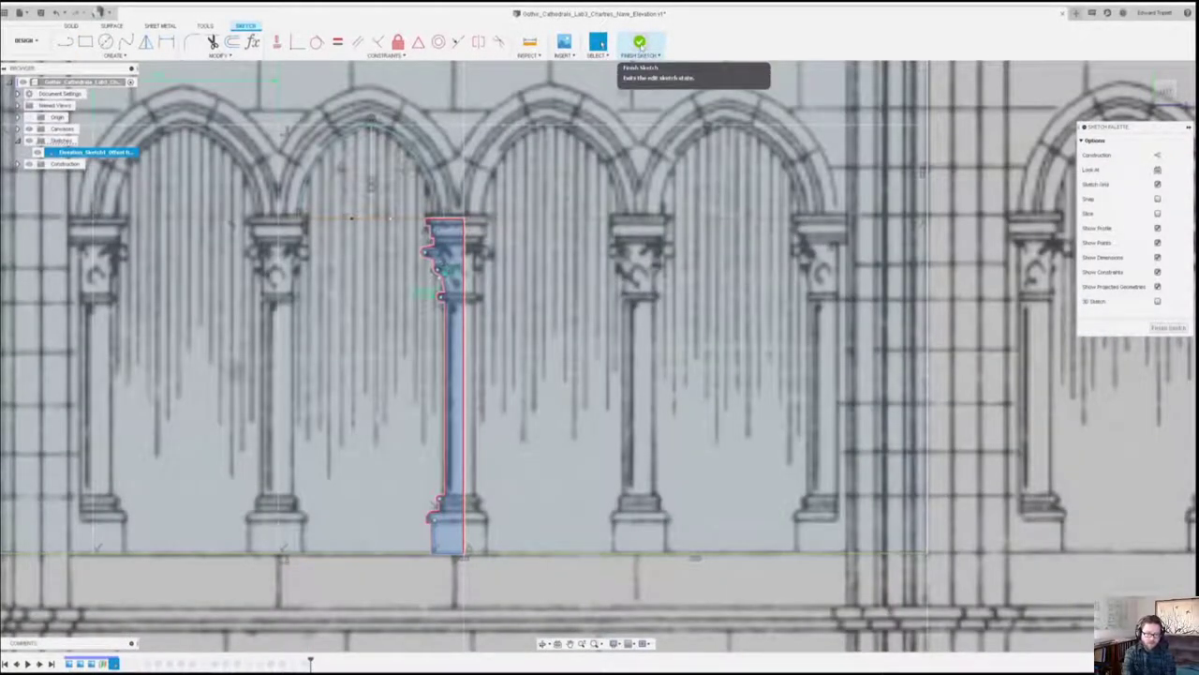
{"action": "left_click", "coordinate": [640, 44]}
Revolve the half-colonnette profile 360 degrees around the vertical centre line as a new body.
{"action": "scroll", "coordinate": [507, 362], "scroll_direction": "down", "scroll_amount": 2}
{"action": "scroll", "coordinate": [507, 363], "scroll_direction": "up", "scroll_amount": 3}
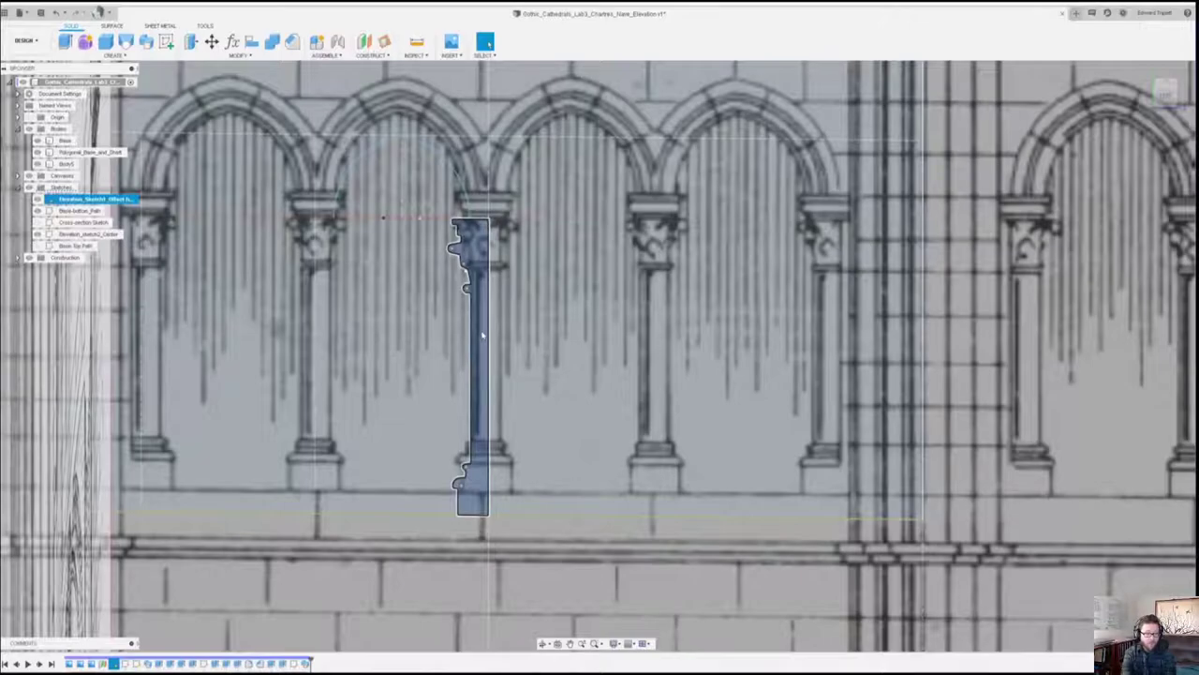
{"action": "left_click", "coordinate": [483, 335]}
{"action": "left_click", "coordinate": [247, 56]}
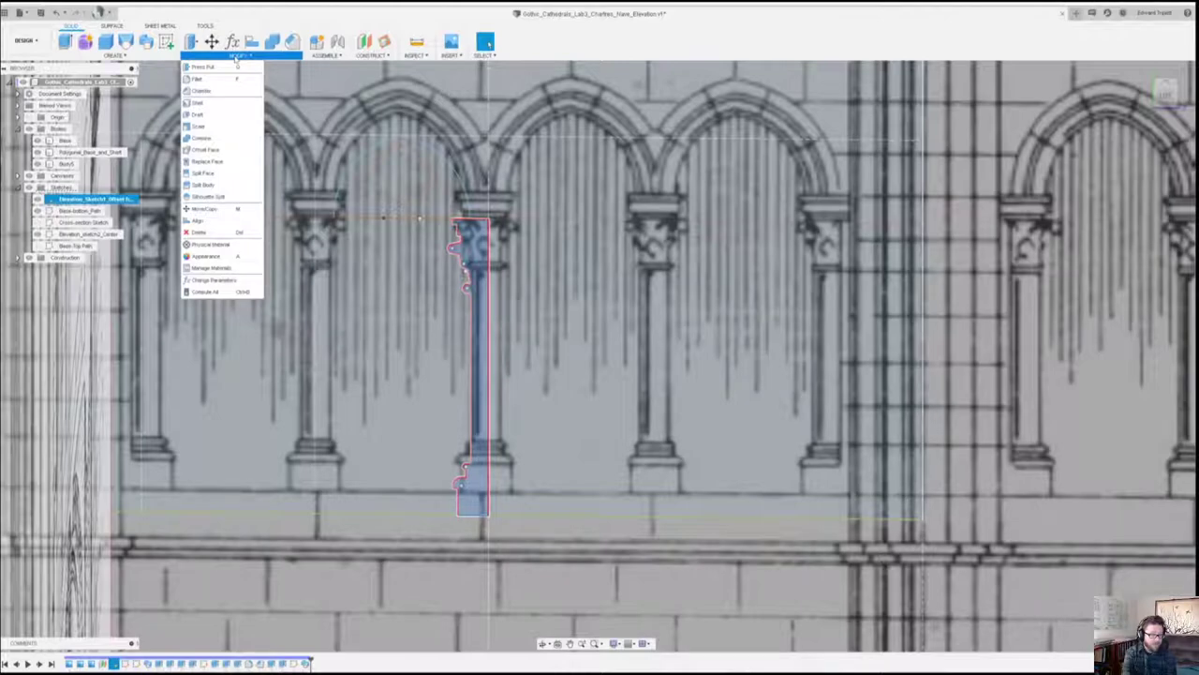
{"action": "mouse_move", "coordinate": [117, 56]}
{"action": "left_click", "coordinate": [82, 127]}
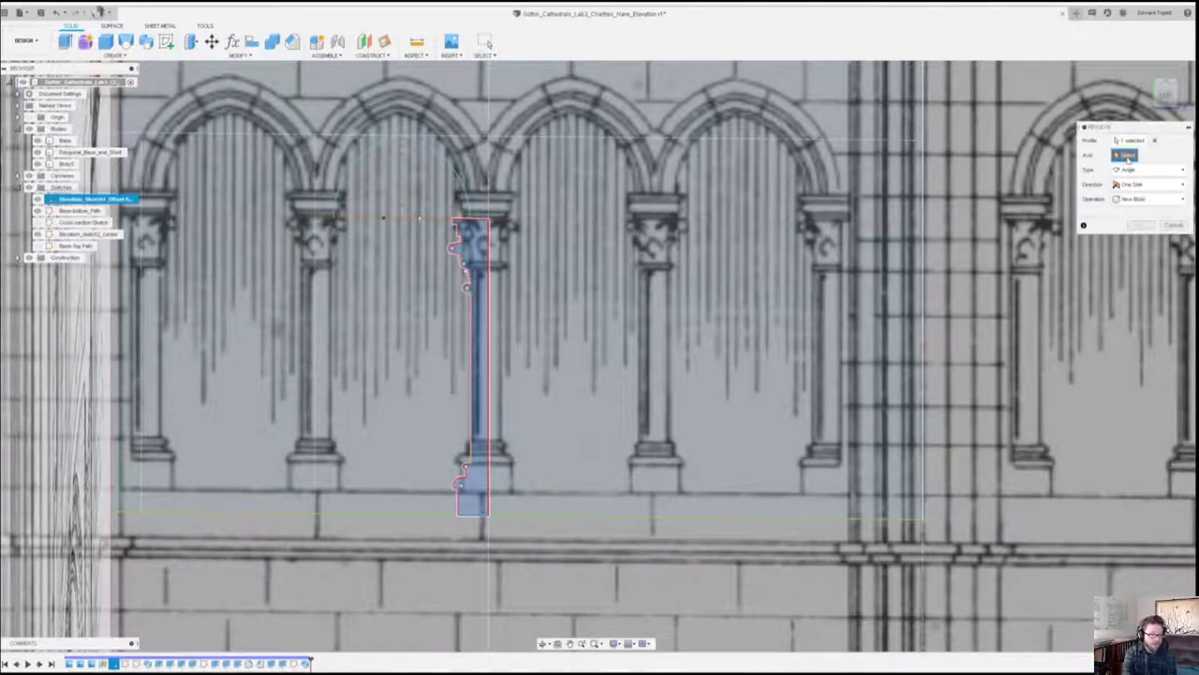
{"action": "left_click", "coordinate": [490, 182]}
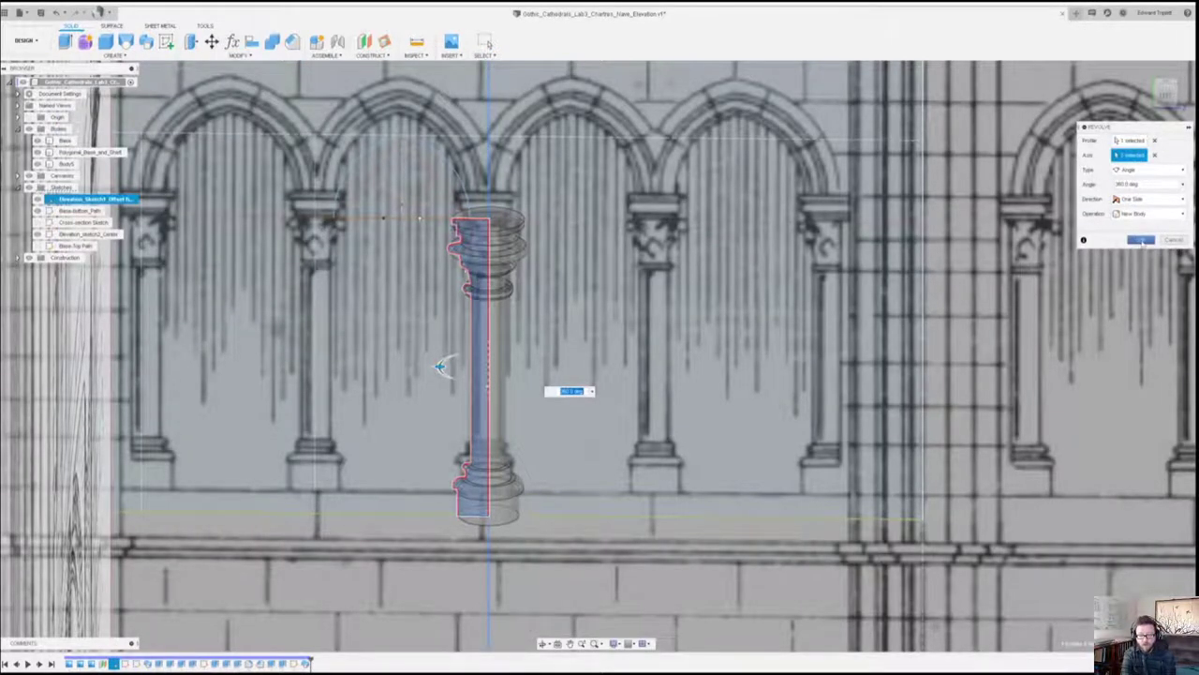
{"action": "left_click", "coordinate": [1142, 240]}
{"action": "left_click", "coordinate": [89, 246]}
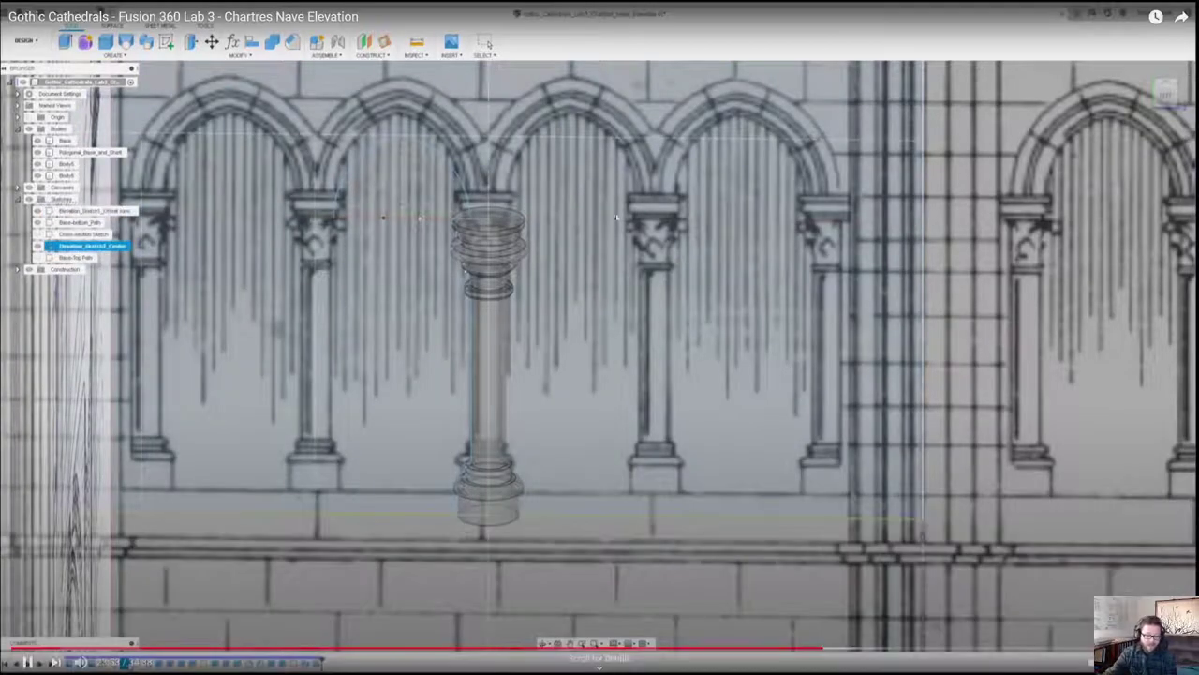
{"action": "left_click", "coordinate": [815, 648]}
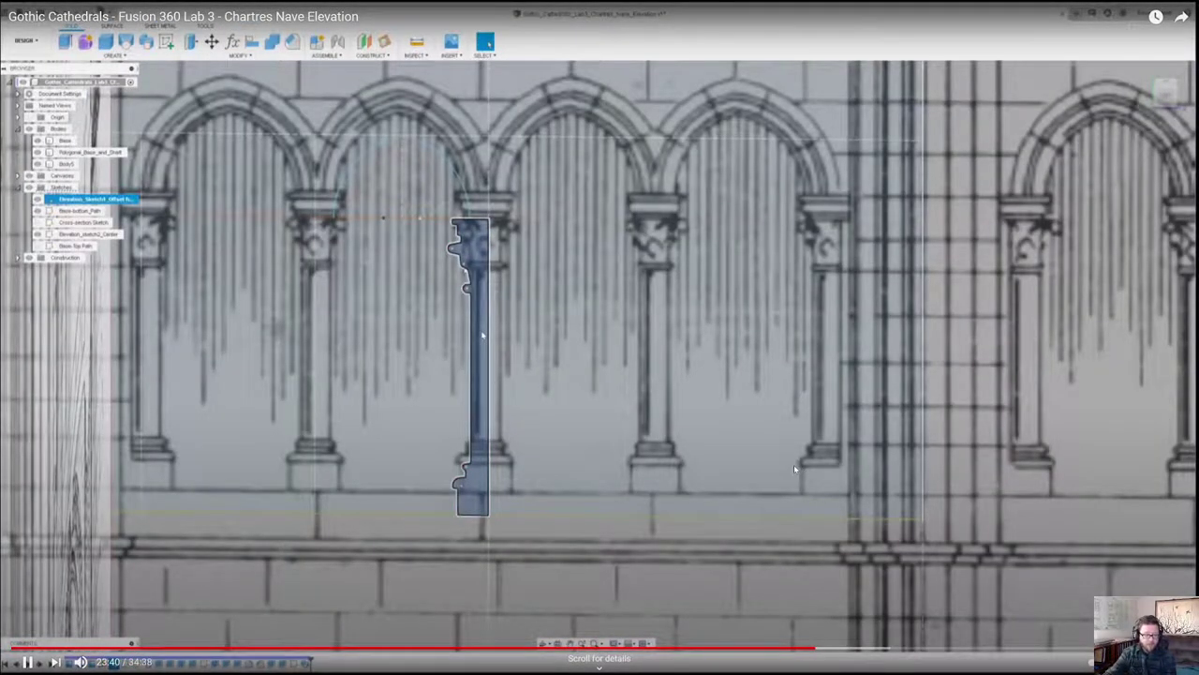
{"action": "left_click", "coordinate": [825, 431]}
{"action": "left_click", "coordinate": [814, 421]}
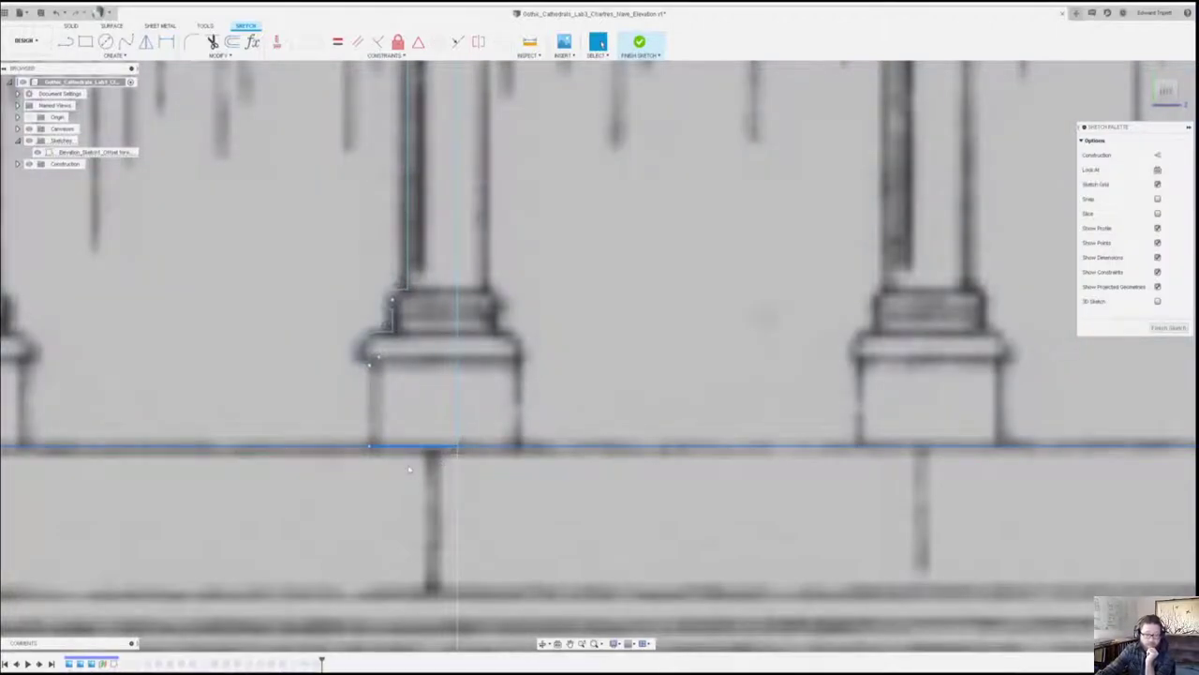
{"action": "scroll", "coordinate": [406, 458], "scroll_direction": "down", "scroll_amount": 2}
{"action": "scroll", "coordinate": [408, 463], "scroll_direction": "down", "scroll_amount": 5}
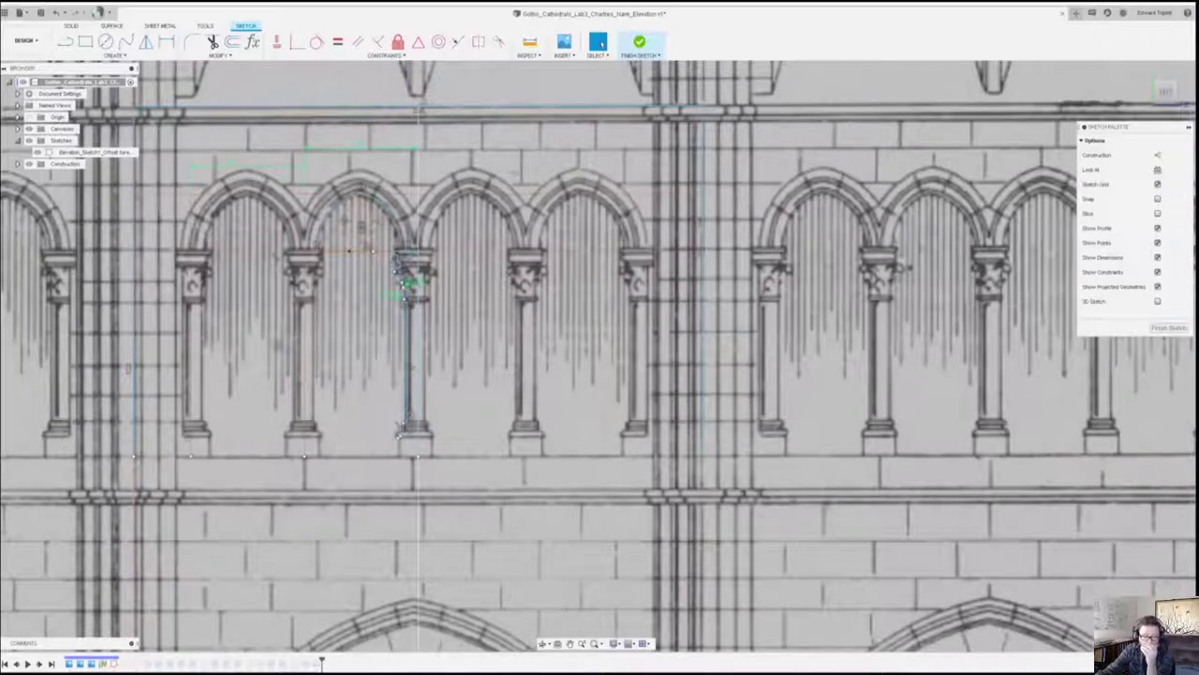
{"action": "key", "text": "l"}
{"action": "key", "text": "x"}
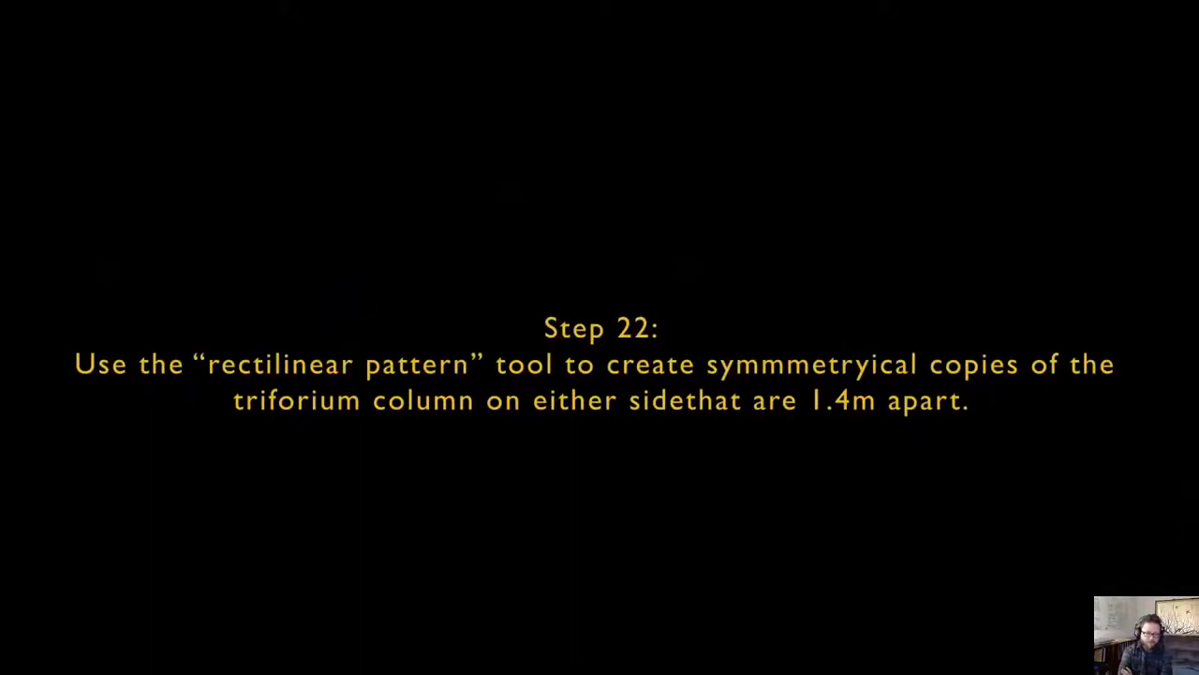
{"action": "left_click", "coordinate": [585, 164]}
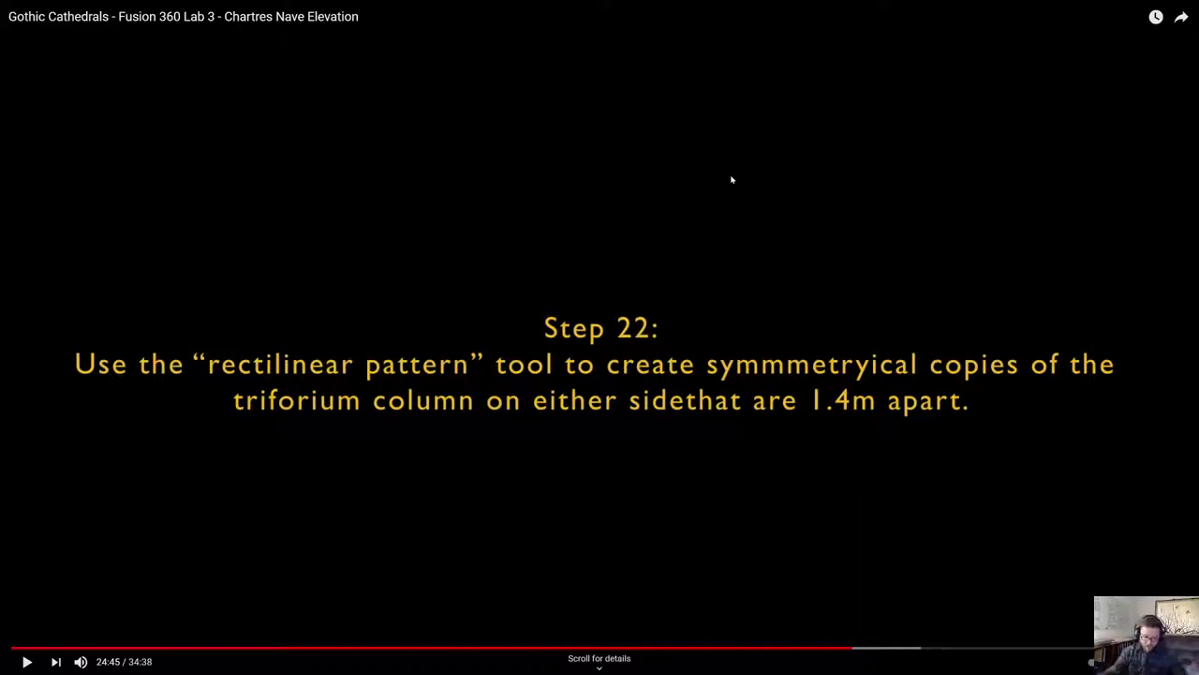
{"action": "left_click", "coordinate": [745, 228]}
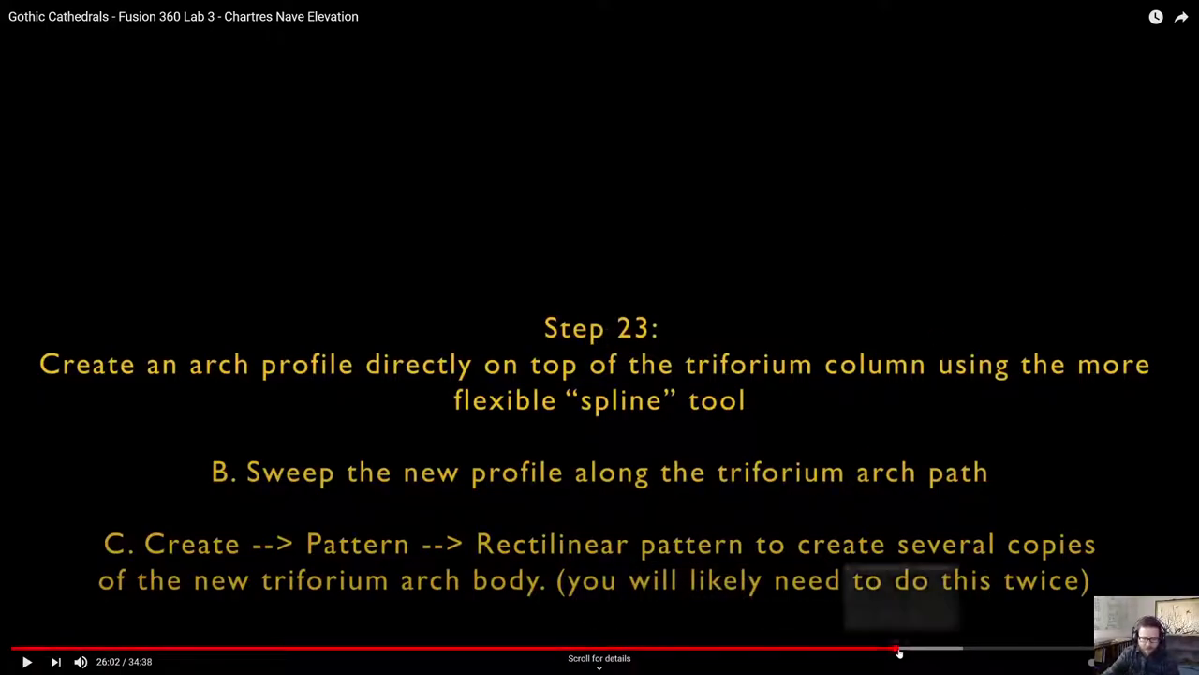
{"action": "left_click", "coordinate": [892, 649]}
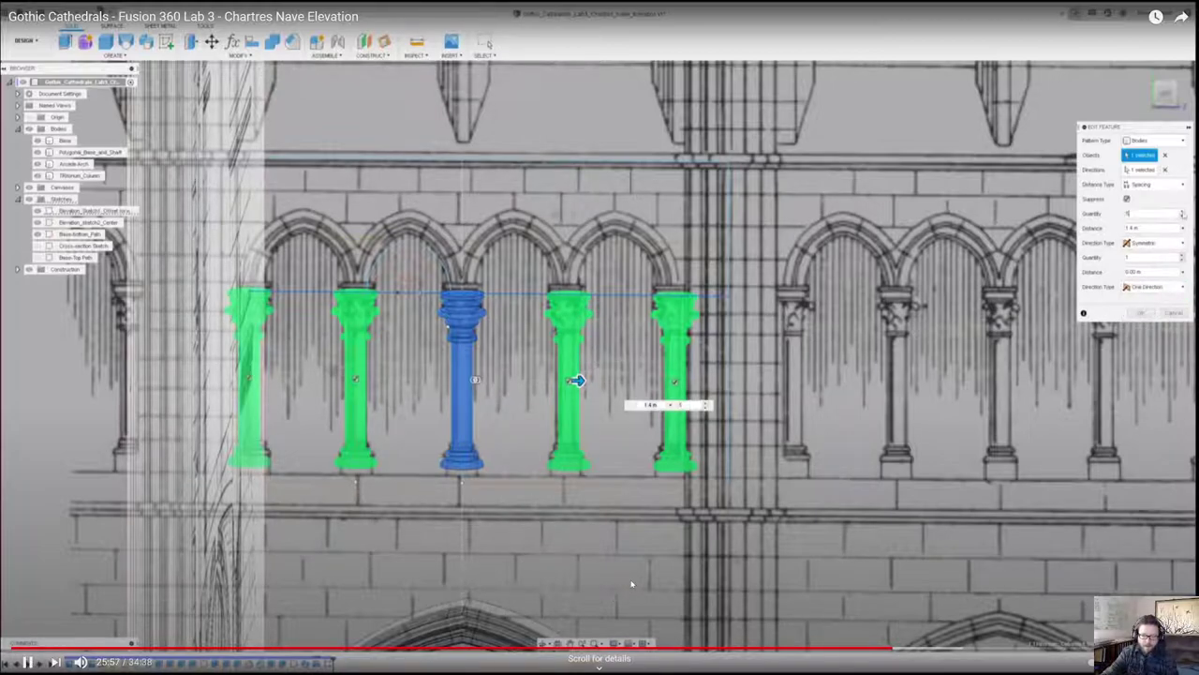
{"action": "left_click", "coordinate": [633, 580]}
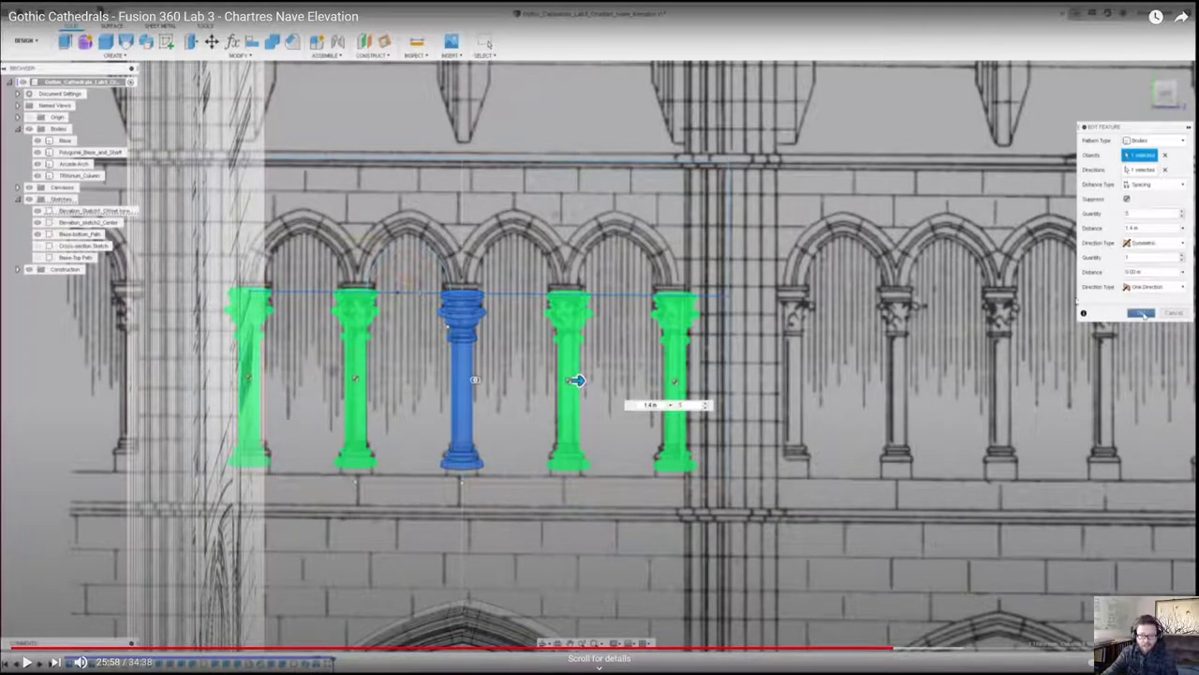
{"action": "left_click", "coordinate": [877, 568]}
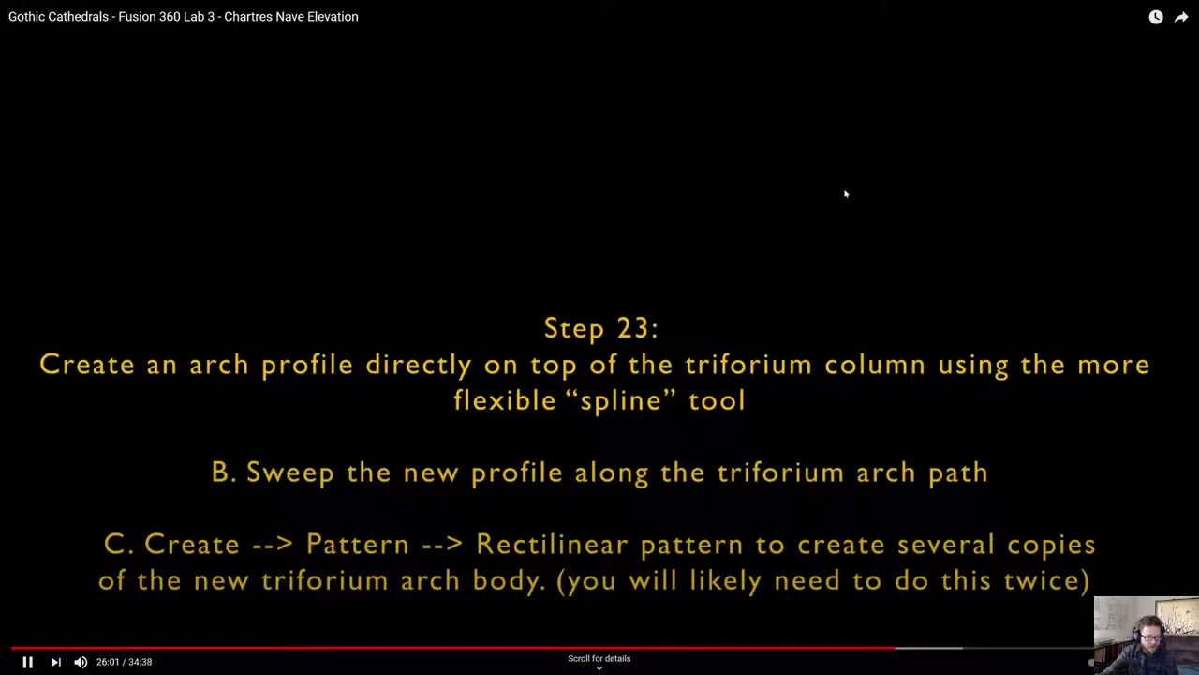
{"action": "left_click", "coordinate": [845, 194]}
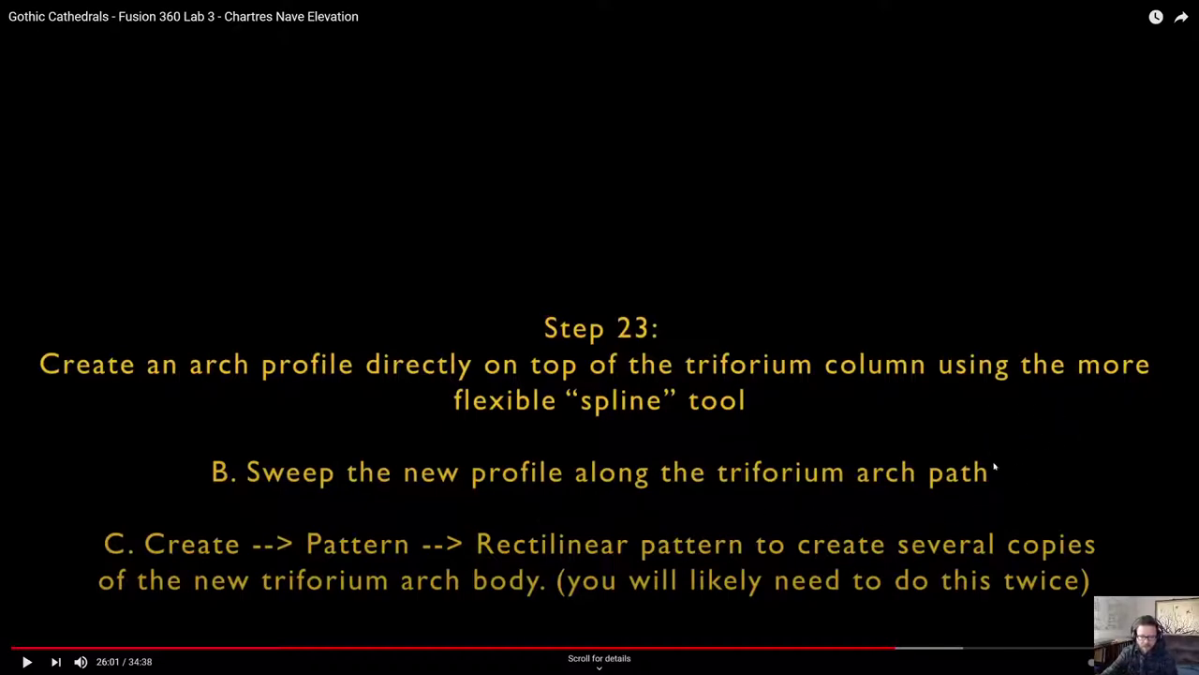
{"action": "left_click", "coordinate": [26, 661]}
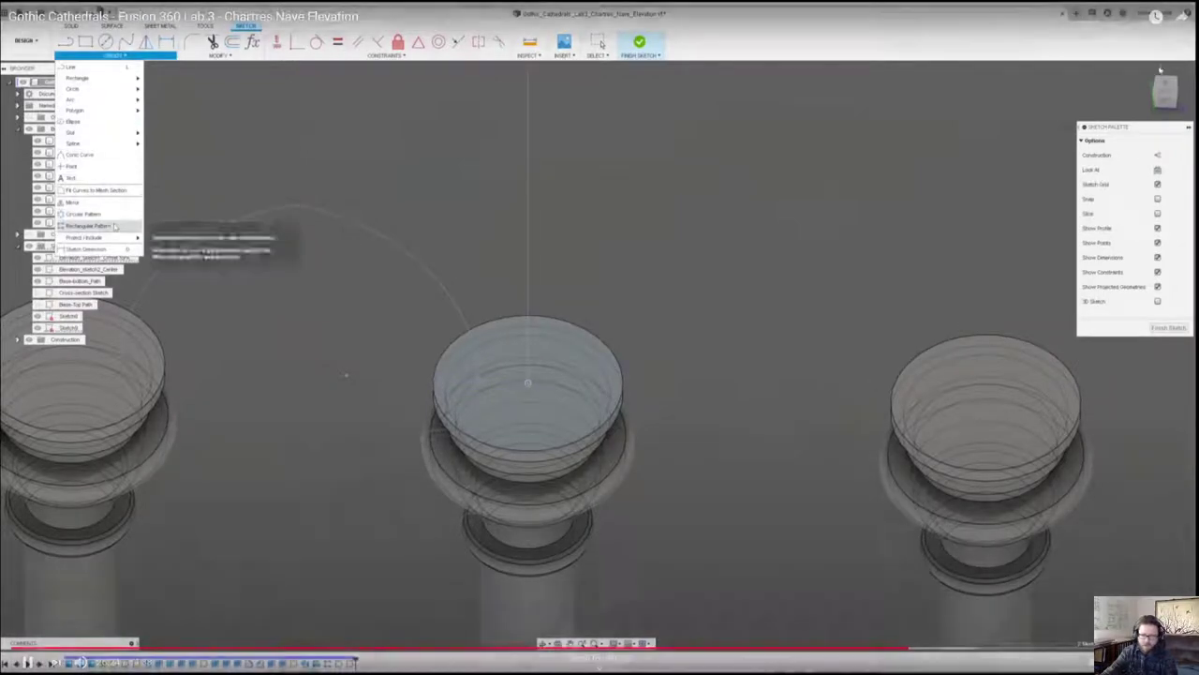
{"action": "left_click", "coordinate": [762, 276]}
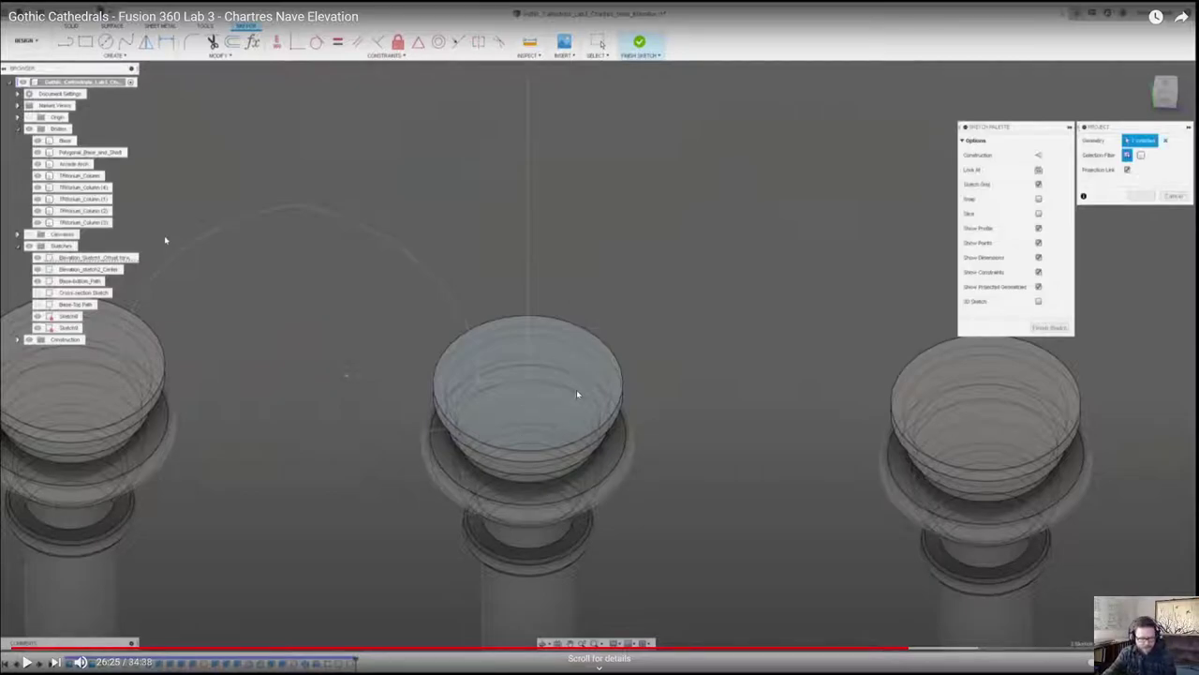
{"action": "left_click", "coordinate": [27, 661]}
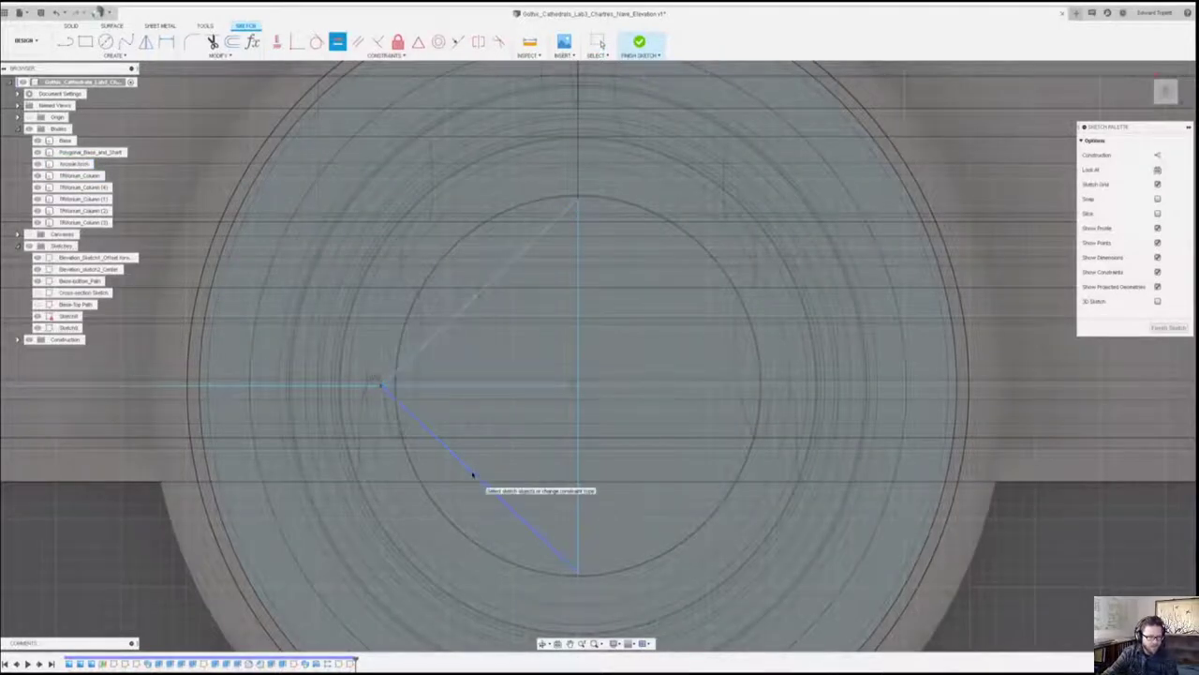
Sketch a wavy spline from the triangle's outer apex to one end of its base, and adjust its handles to shape the moulding.
{"action": "left_click", "coordinate": [599, 44]}
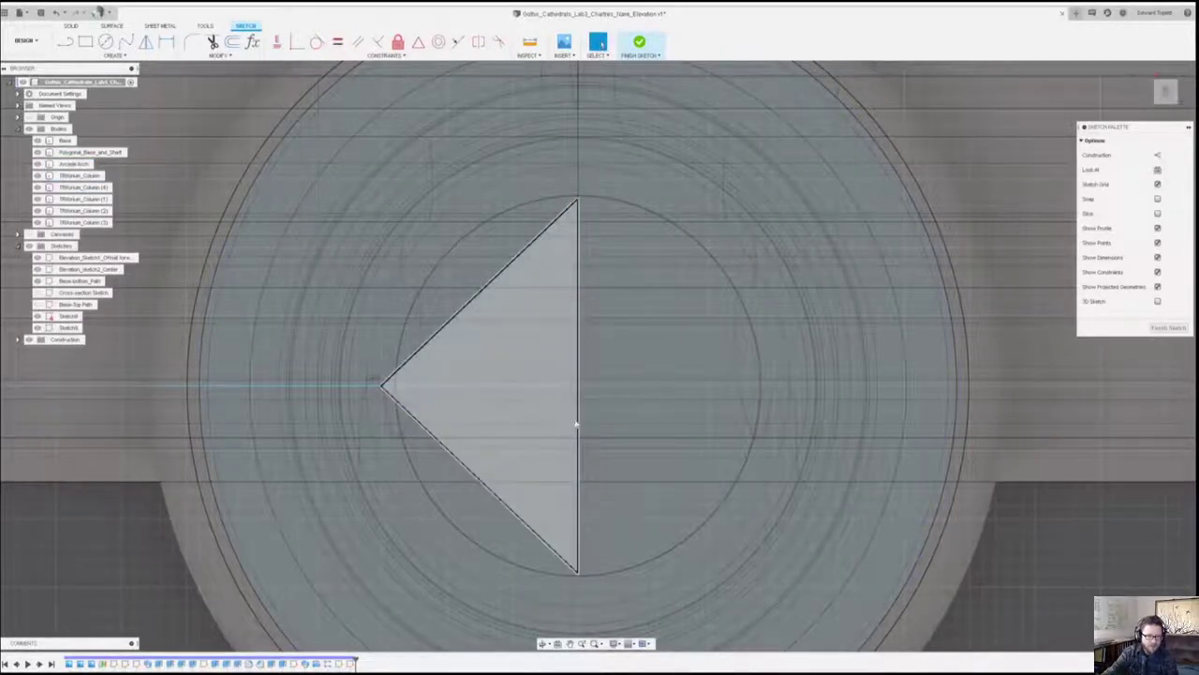
{"action": "scroll", "coordinate": [405, 373], "scroll_direction": "up", "scroll_amount": 3}
{"action": "left_click", "coordinate": [641, 415]}
{"action": "mouse_move", "coordinate": [658, 440]}
{"action": "middle_mouse_down"}
{"action": "mouse_move", "coordinate": [573, 407]}
{"action": "mouse_move", "coordinate": [552, 364]}
{"action": "middle_mouse_up"}
{"action": "scroll", "coordinate": [596, 412], "scroll_direction": "up", "scroll_amount": 2}
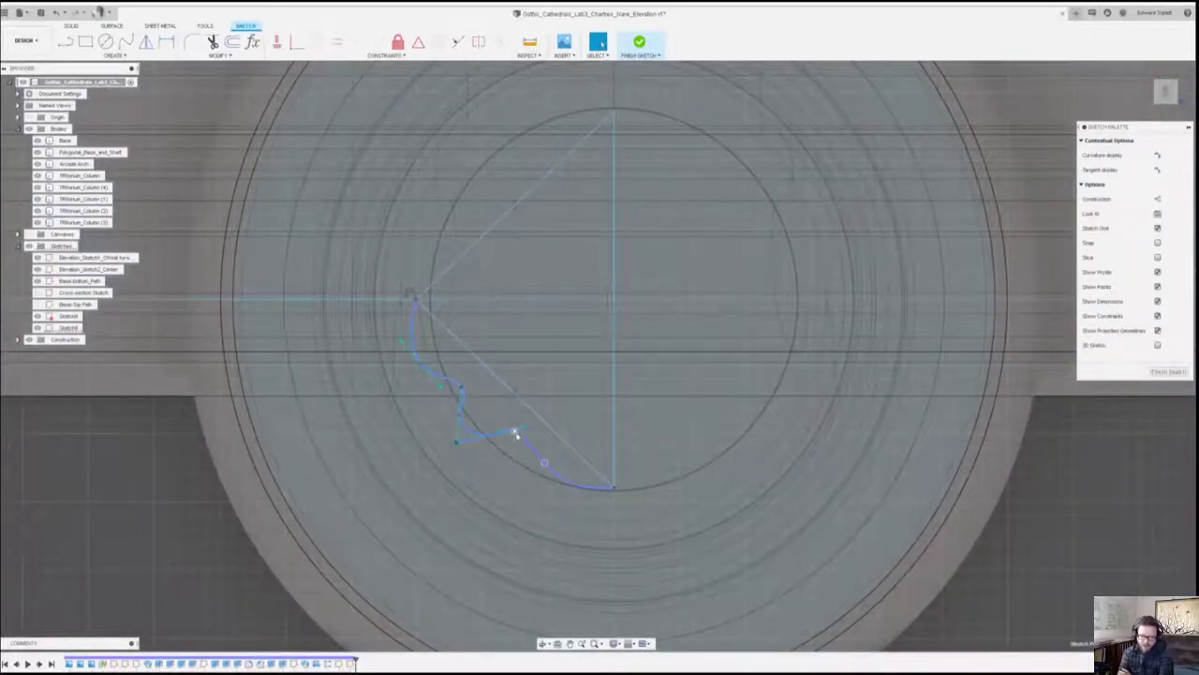
{"action": "left_click_drag", "start_coordinate": [516, 433], "coordinate": [528, 427]}
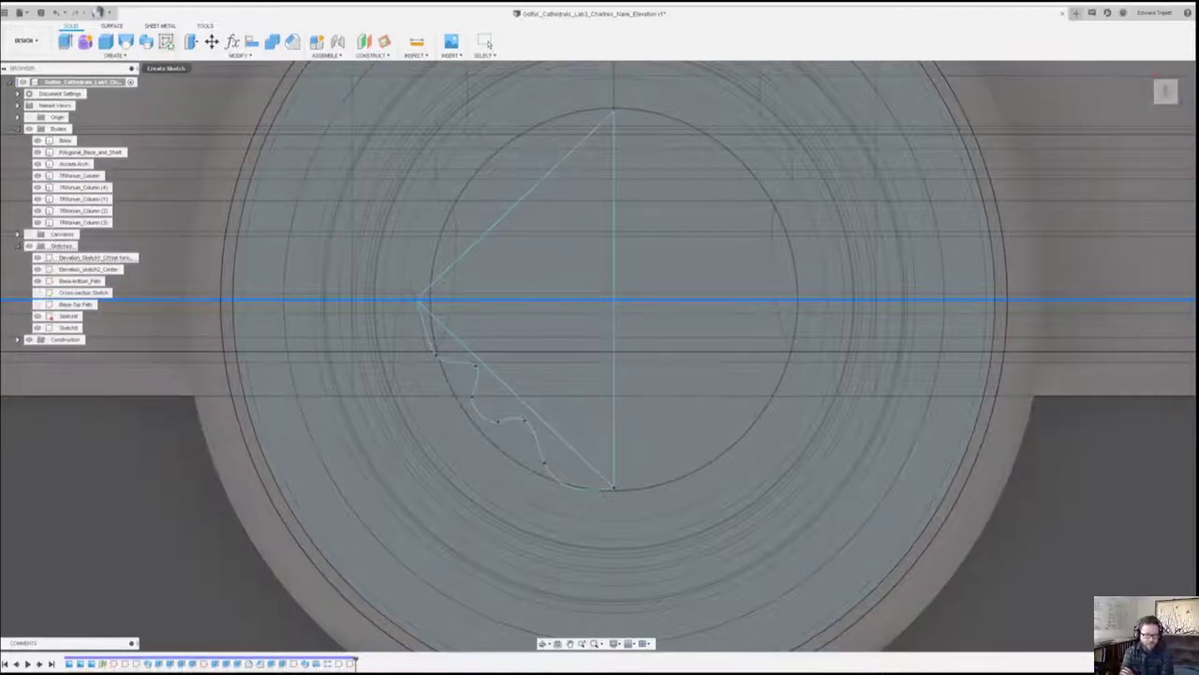
Reopen the arch profile sketch on top of the triforium column for editing.
{"action": "left_click", "coordinate": [487, 40]}
{"action": "left_click", "coordinate": [453, 364]}
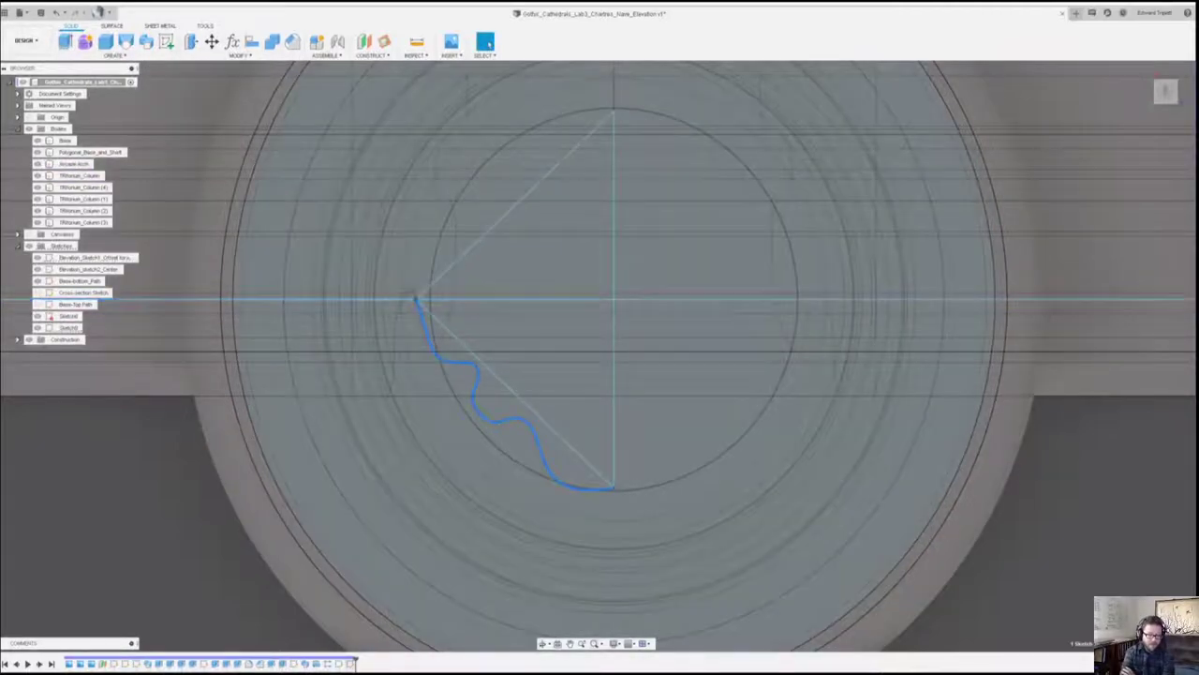
{"action": "right_click", "coordinate": [352, 663]}
{"action": "left_click", "coordinate": [395, 594]}
{"action": "left_click", "coordinate": [591, 209]}
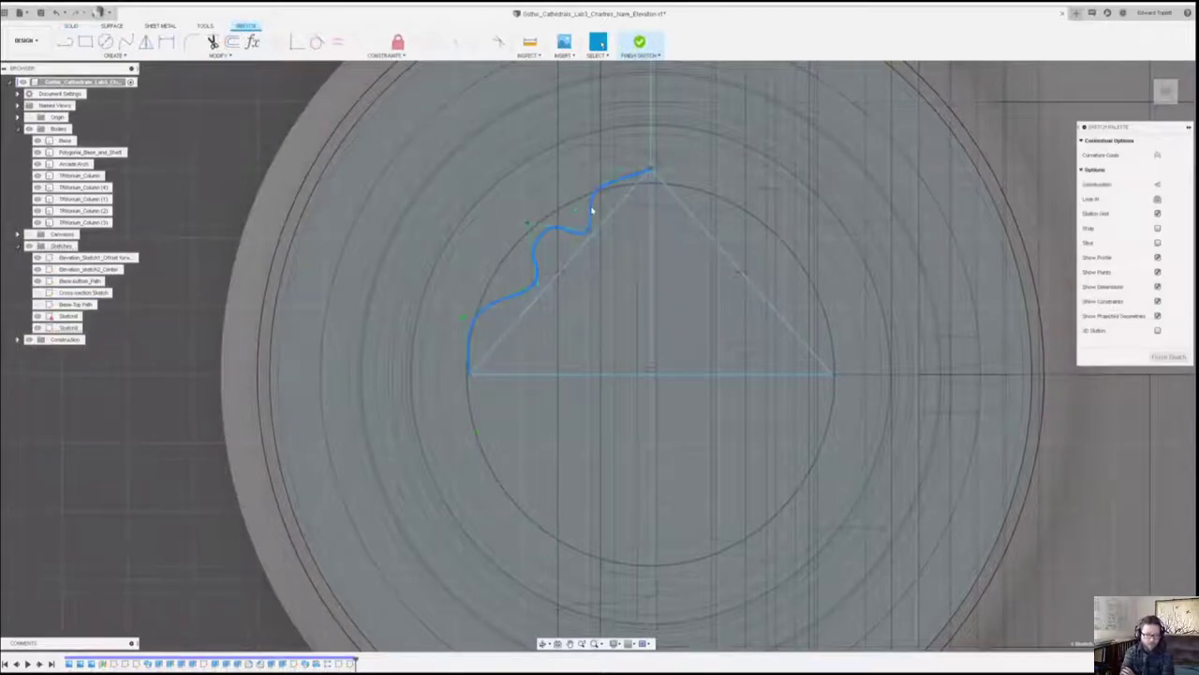
{"action": "left_click", "coordinate": [112, 55]}
{"action": "left_click", "coordinate": [85, 202]}
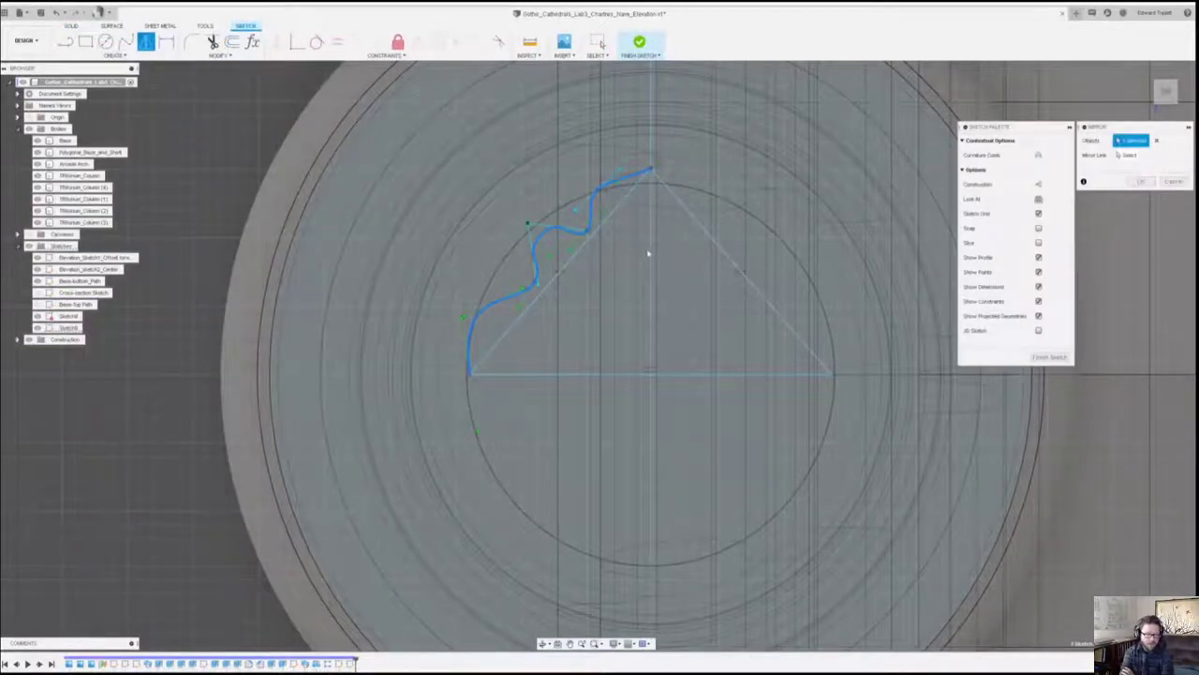
{"action": "key", "text": "Escape"}
Draw a straight line from the triangle's apex to the midpoint of its base.
{"action": "left_click", "coordinate": [66, 42]}
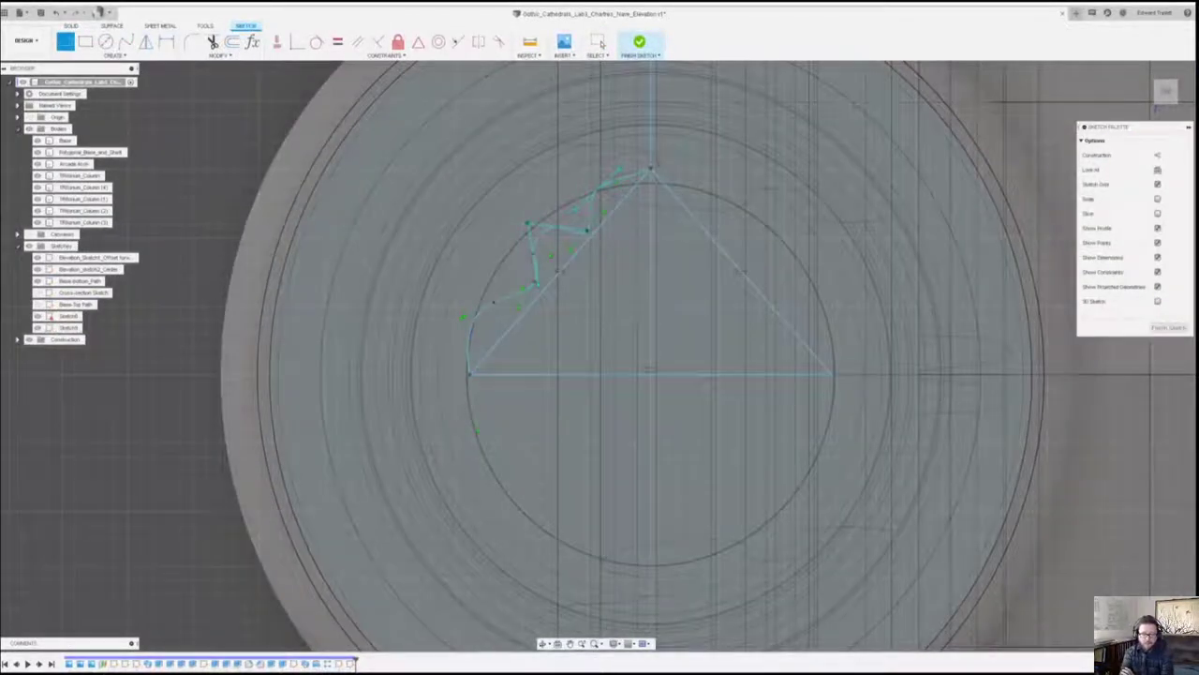
{"action": "left_click", "coordinate": [650, 169]}
{"action": "left_click", "coordinate": [650, 375]}
{"action": "key", "text": "Escape"}
{"action": "left_click", "coordinate": [652, 277]}
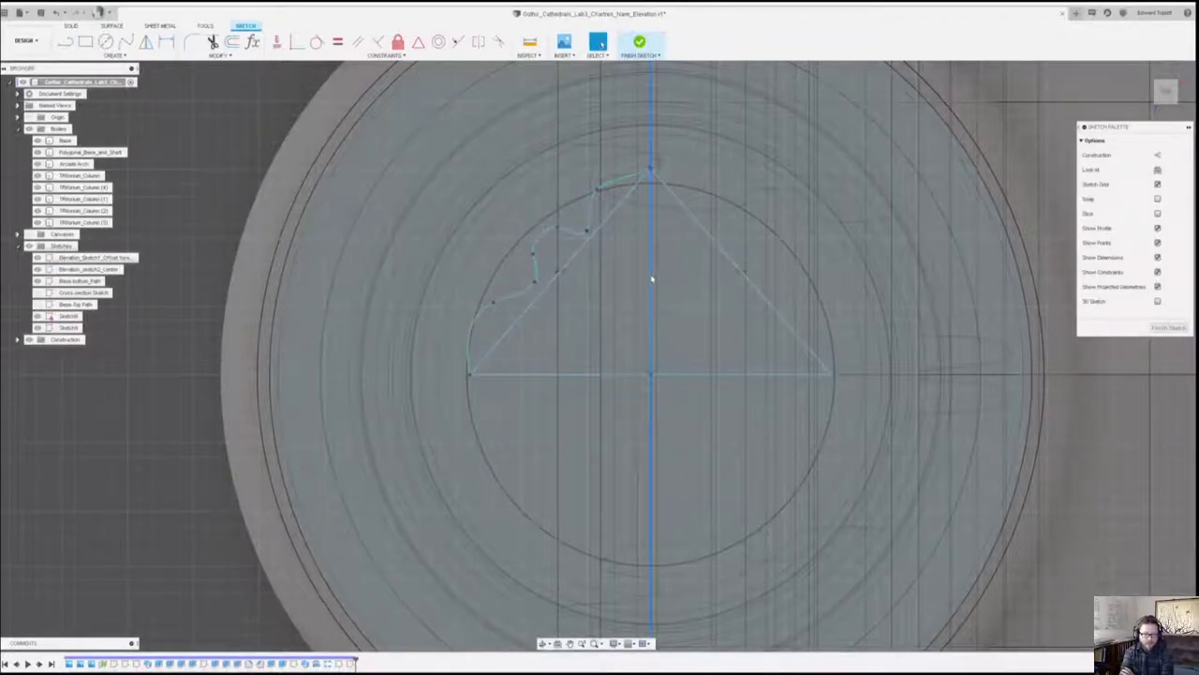
Delete the triangle's two slanted sides, keeping the spline, the base and the new centre line.
{"action": "left_click", "coordinate": [716, 245]}
{"action": "key", "text": "x"}
{"action": "left_click", "coordinate": [689, 374]}
{"action": "key", "text": "Delete"}
{"action": "left_click", "coordinate": [650, 340]}
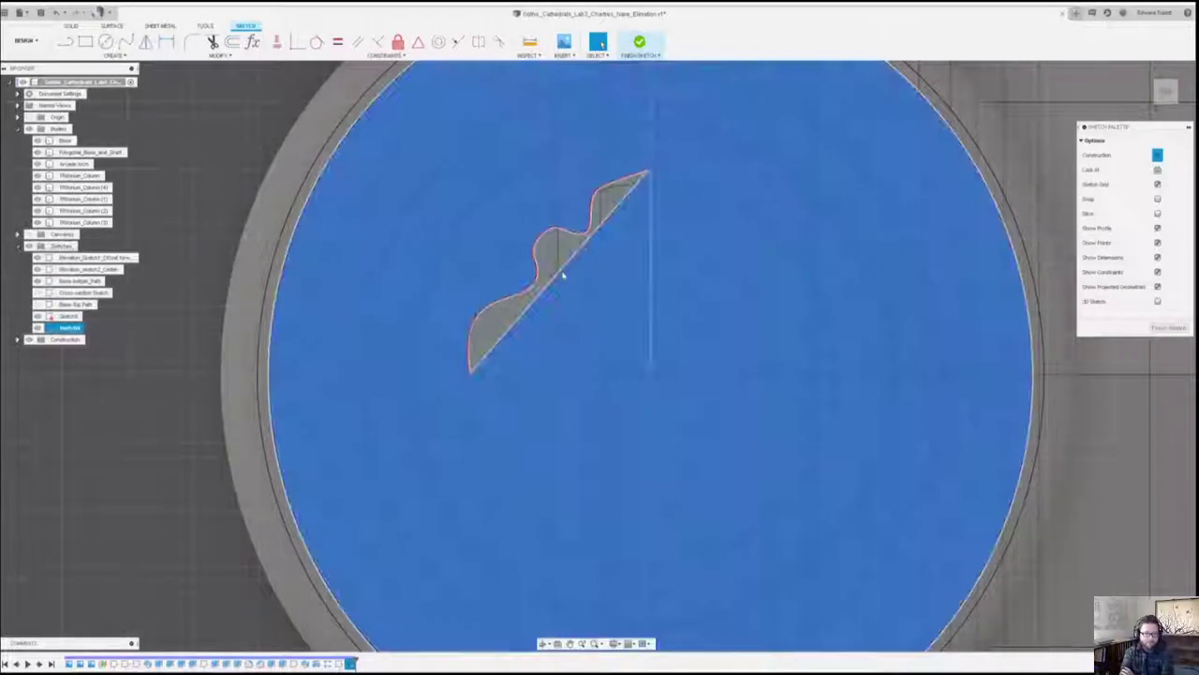
{"action": "left_click", "coordinate": [562, 270]}
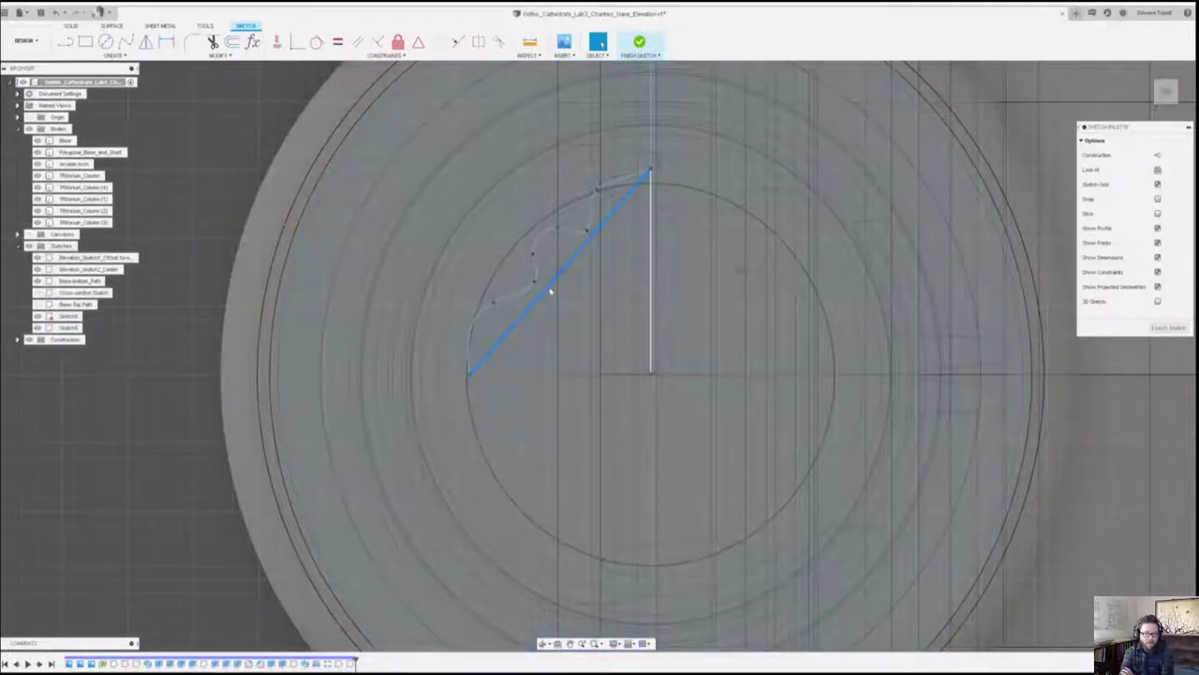
{"action": "key", "text": "Delete"}
Mirror the wavy spline about the centre line to complete the other half of the arch profile.
{"action": "scroll", "coordinate": [739, 315], "scroll_direction": "up", "scroll_amount": 3}
{"action": "middle_click_drag", "start_coordinate": [740, 314], "coordinate": [688, 380]}
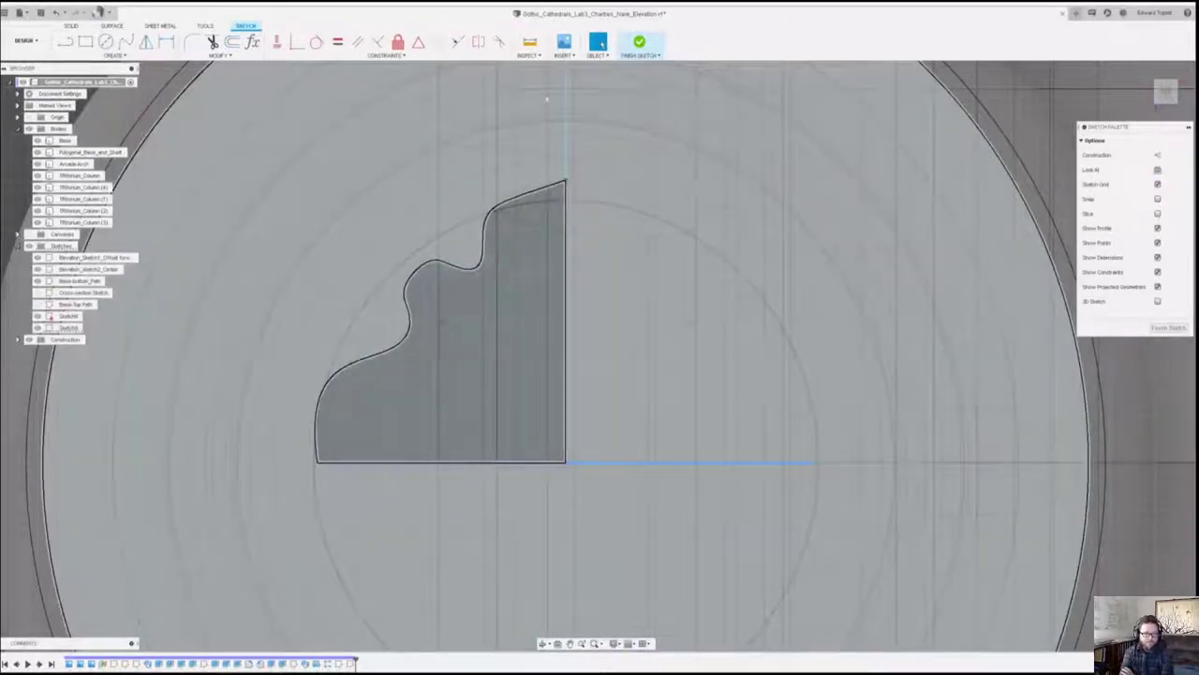
{"action": "left_click", "coordinate": [456, 269]}
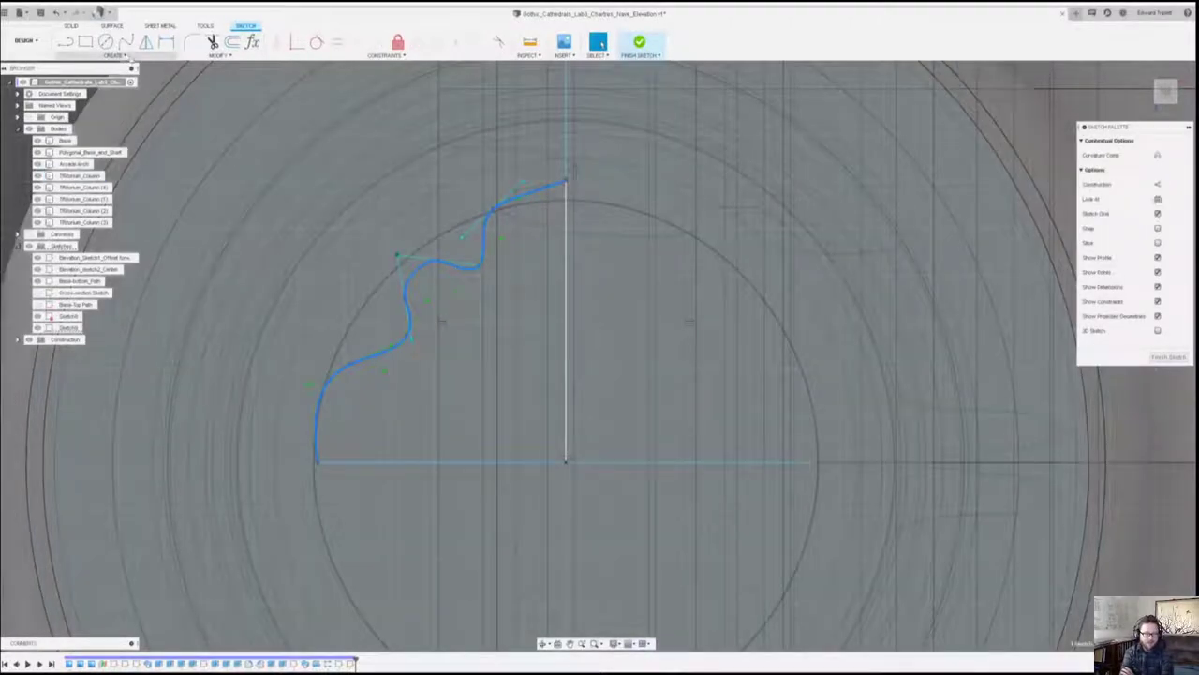
{"action": "left_click", "coordinate": [113, 55]}
{"action": "left_click", "coordinate": [88, 199]}
{"action": "left_click", "coordinate": [1128, 156]}
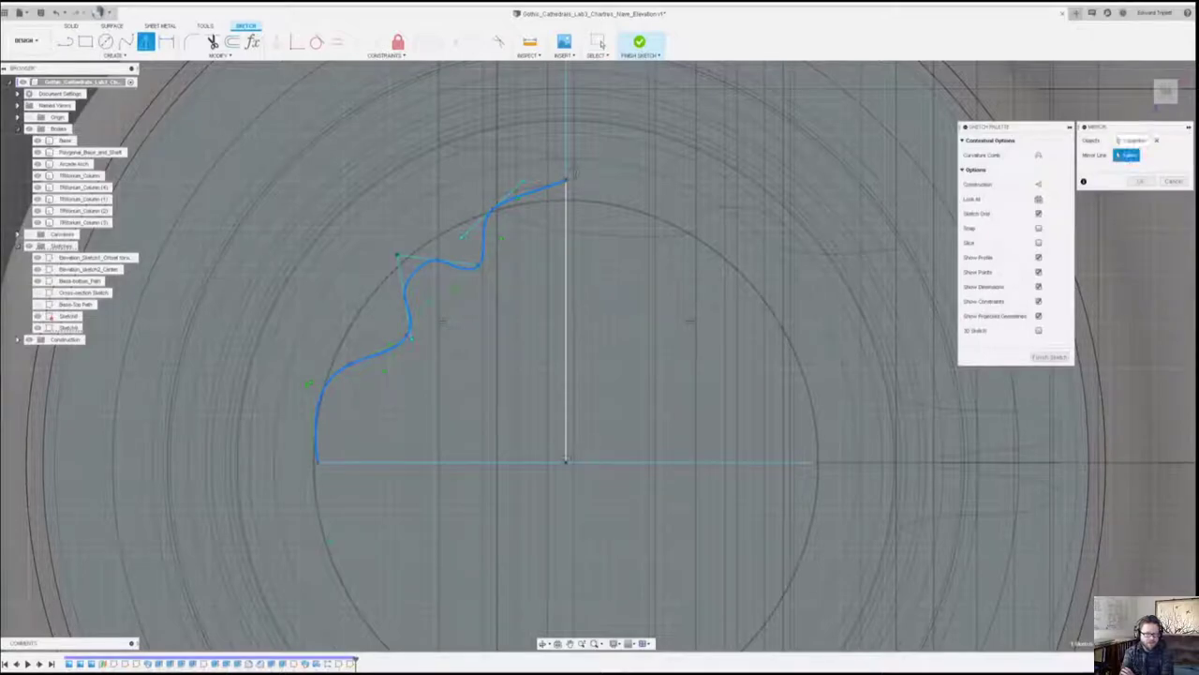
{"action": "left_click", "coordinate": [566, 260]}
{"action": "left_click", "coordinate": [1141, 182]}
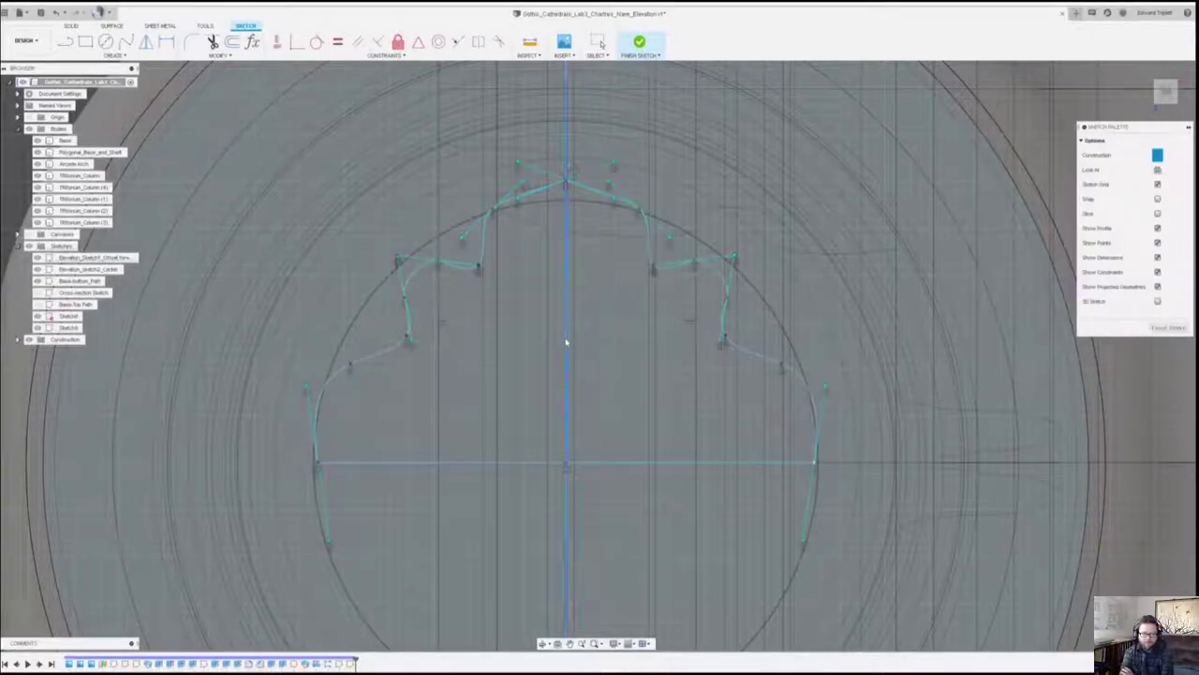
Take the centre line out of the arch profile's boundary so both halves form one region, and select that region.
{"action": "left_click", "coordinate": [545, 360]}
{"action": "left_click", "coordinate": [607, 348], "text": "shift"}
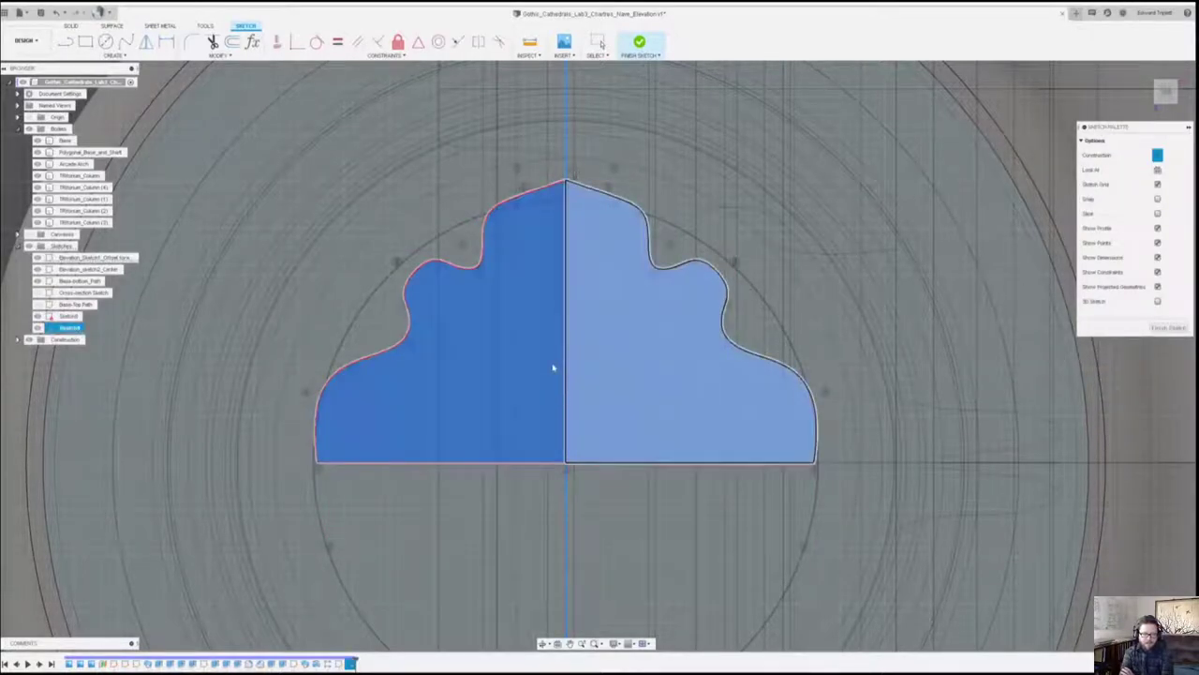
{"action": "left_click", "coordinate": [566, 327]}
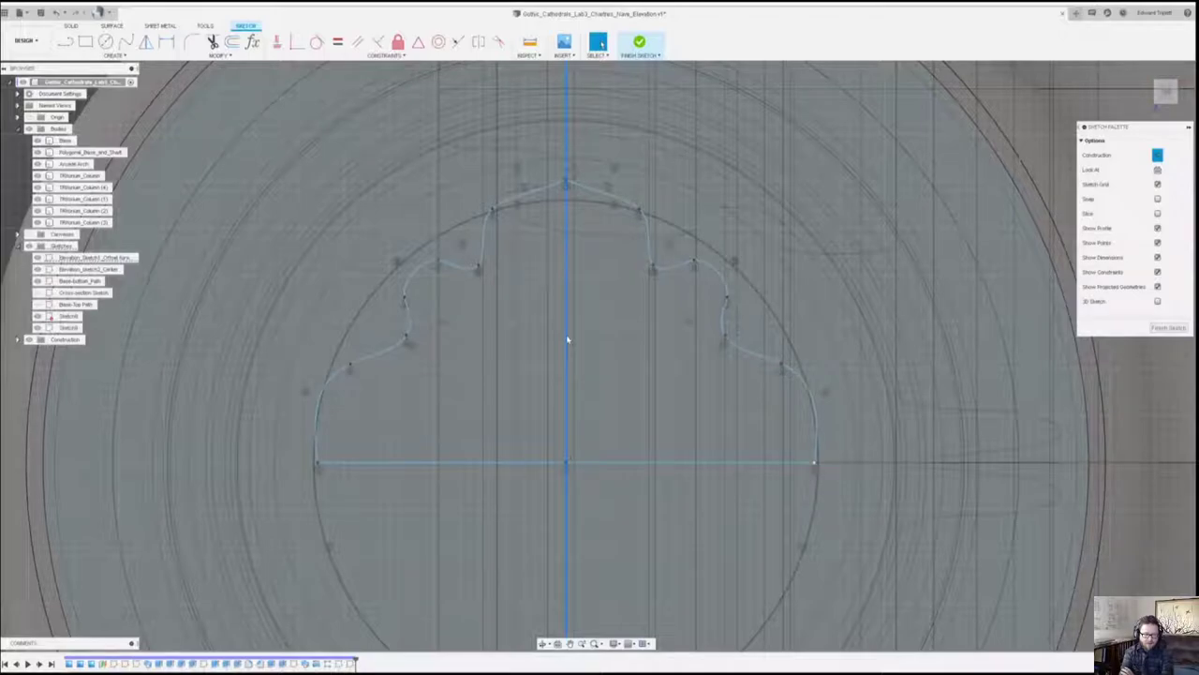
{"action": "scroll", "coordinate": [613, 408], "scroll_direction": "down", "scroll_amount": 3}
{"action": "left_click", "coordinate": [614, 409]}
{"action": "left_click", "coordinate": [558, 389], "text": "shift"}
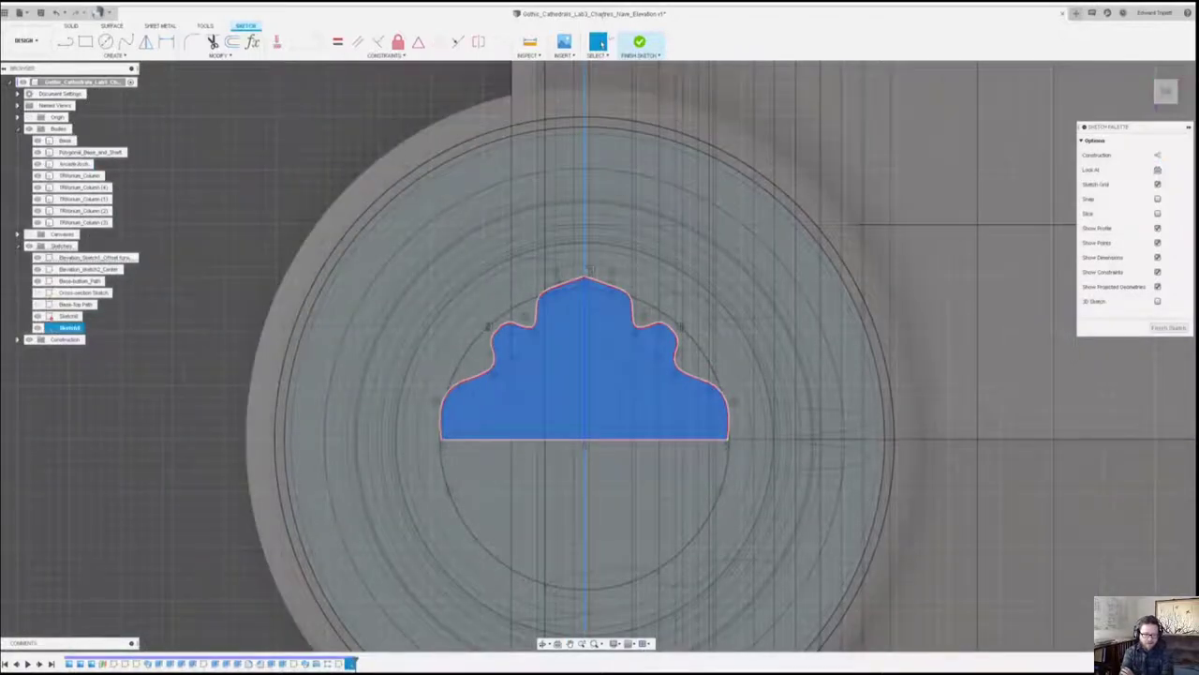
Select the closed arch profile region on top of the column capital and finish its sketch.
{"action": "key", "text": "x"}
{"action": "scroll", "coordinate": [610, 372], "scroll_direction": "up", "scroll_amount": 4}
{"action": "left_click", "coordinate": [533, 380]}
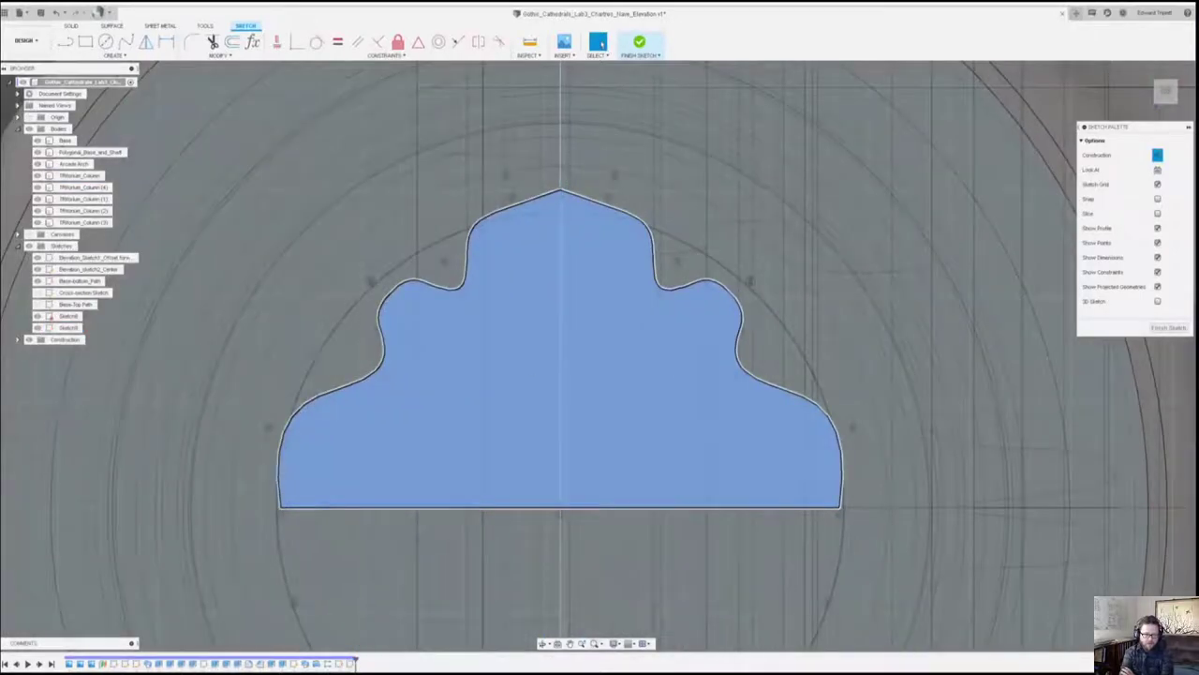
{"action": "middle_click_drag", "start_coordinate": [533, 380], "coordinate": [555, 357], "text": "shift"}
{"action": "key", "text": "f"}
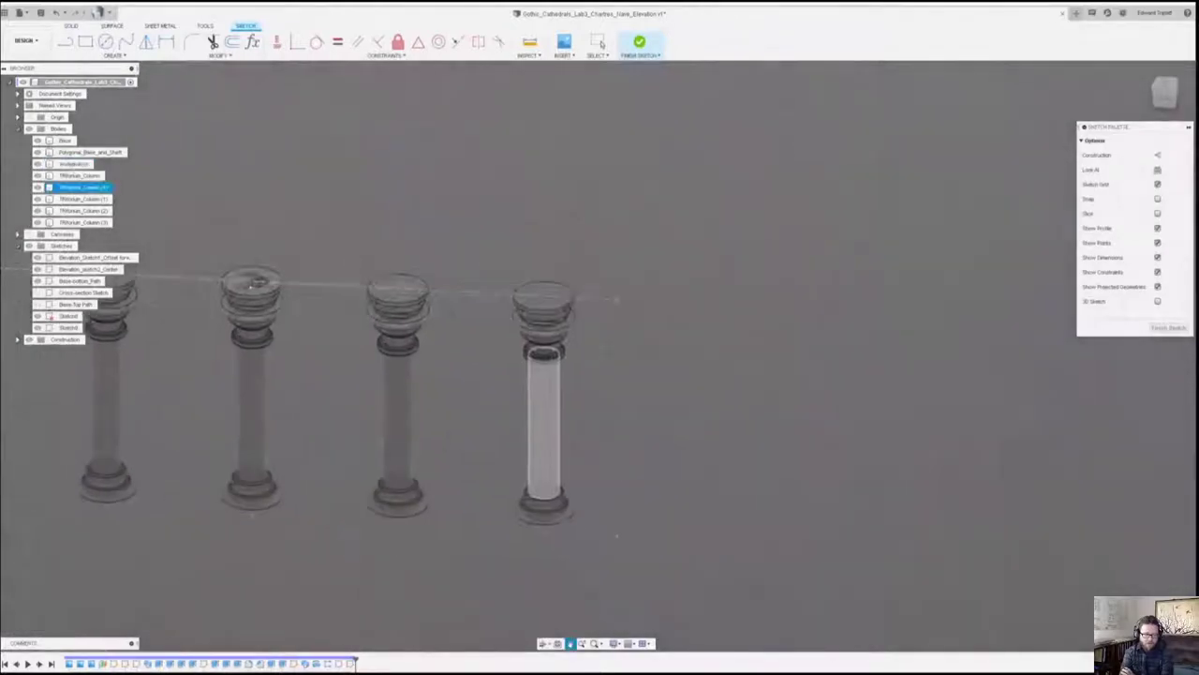
{"action": "scroll", "coordinate": [258, 283], "scroll_direction": "up", "scroll_amount": 5}
{"action": "middle_click_drag", "start_coordinate": [348, 296], "coordinate": [402, 394], "text": "shift"}
{"action": "scroll", "coordinate": [551, 326], "scroll_direction": "down", "scroll_amount": 5}
{"action": "scroll", "coordinate": [605, 348], "scroll_direction": "up", "scroll_amount": 3}
{"action": "scroll", "coordinate": [605, 348], "scroll_direction": "up", "scroll_amount": 4}
{"action": "left_click", "coordinate": [810, 339]}
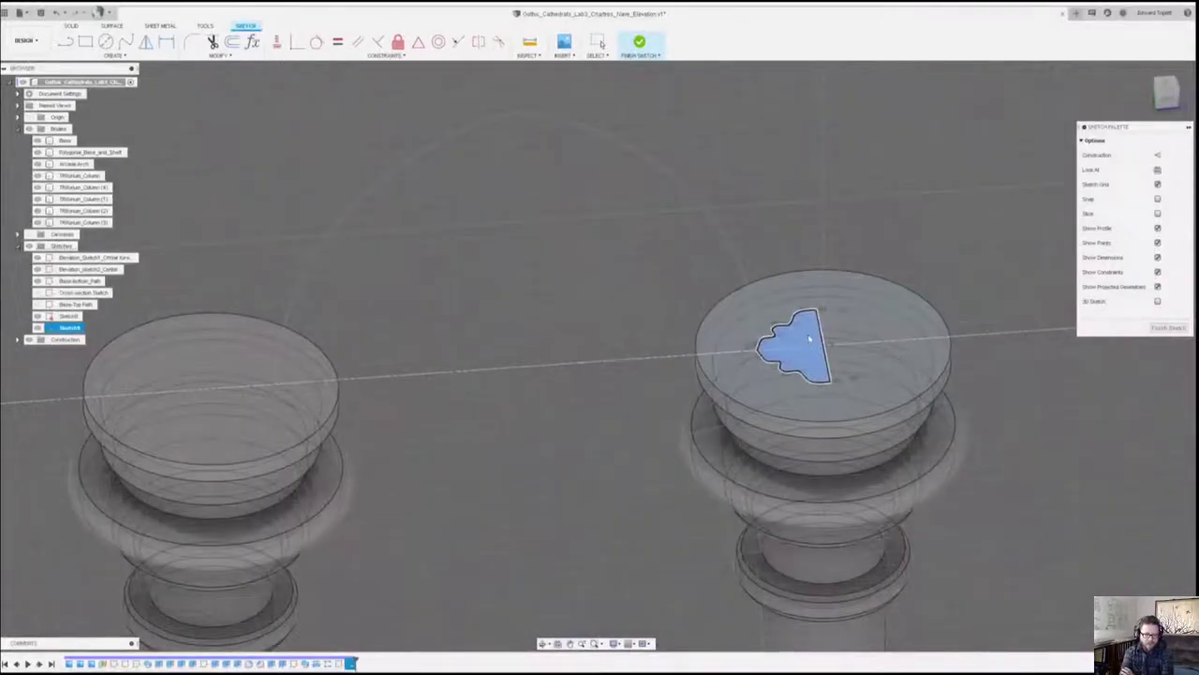
{"action": "scroll", "coordinate": [802, 335], "scroll_direction": "down", "scroll_amount": 3}
{"action": "middle_click_drag", "start_coordinate": [803, 335], "coordinate": [755, 354]}
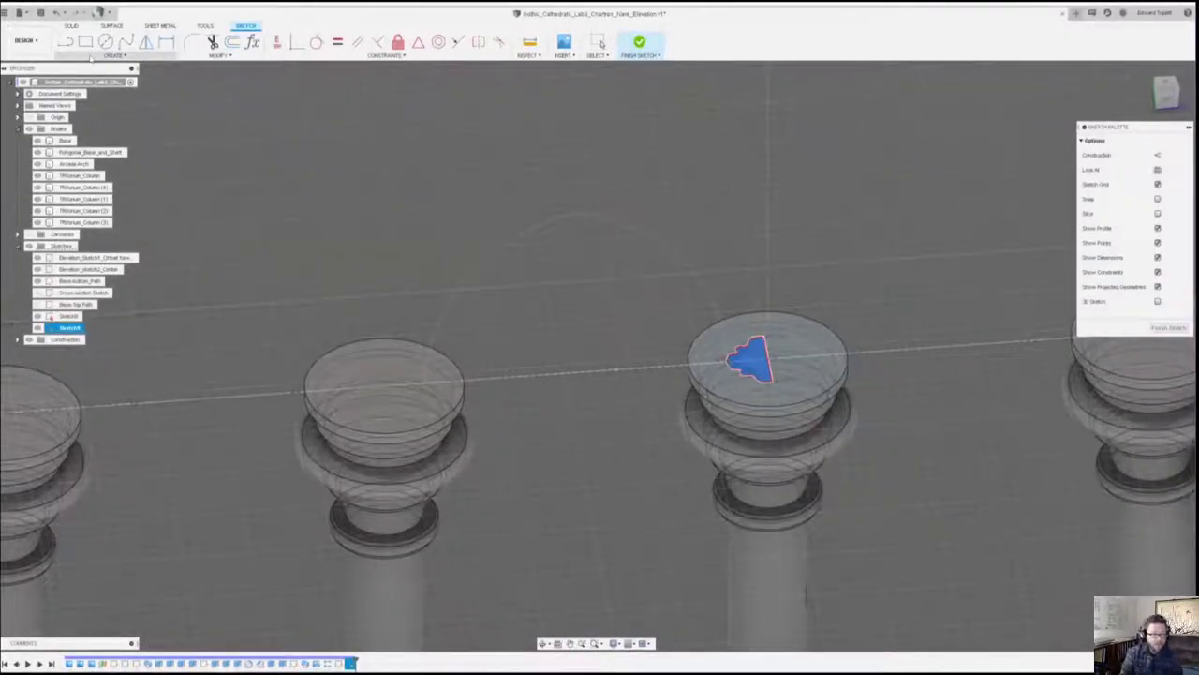
{"action": "left_click", "coordinate": [639, 41]}
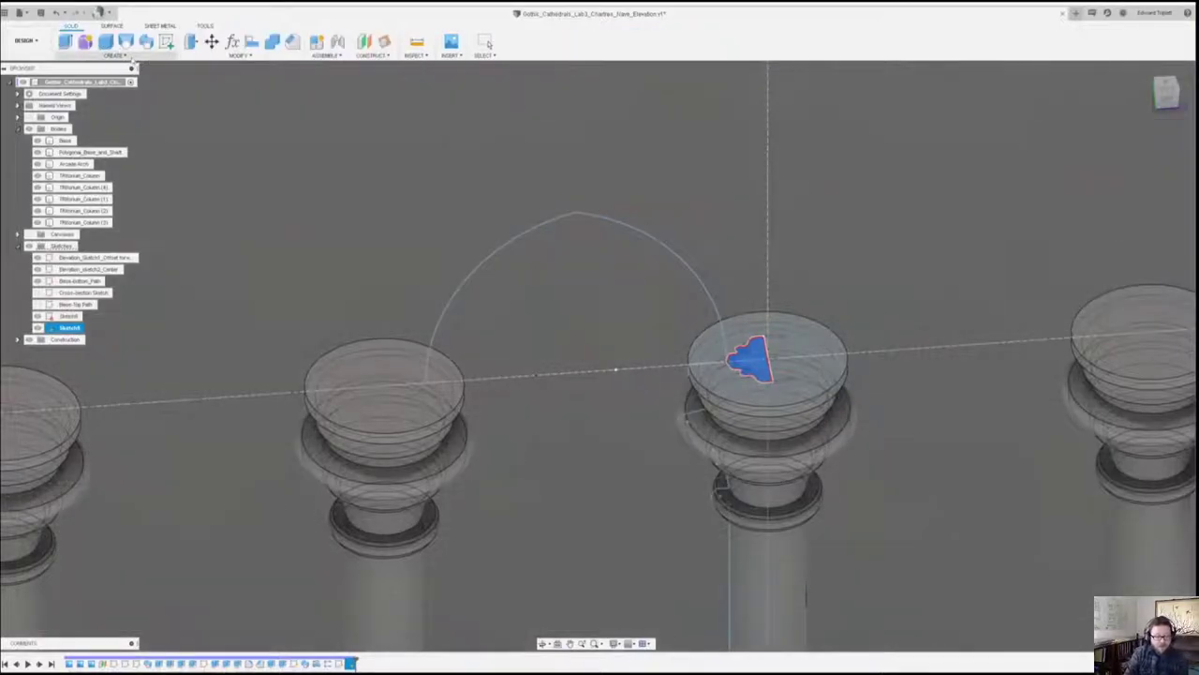
Sweep the profile along the triforium arch path as a new body and name it Triforium Arch.
{"action": "left_click", "coordinate": [146, 41]}
{"action": "left_click", "coordinate": [511, 237]}
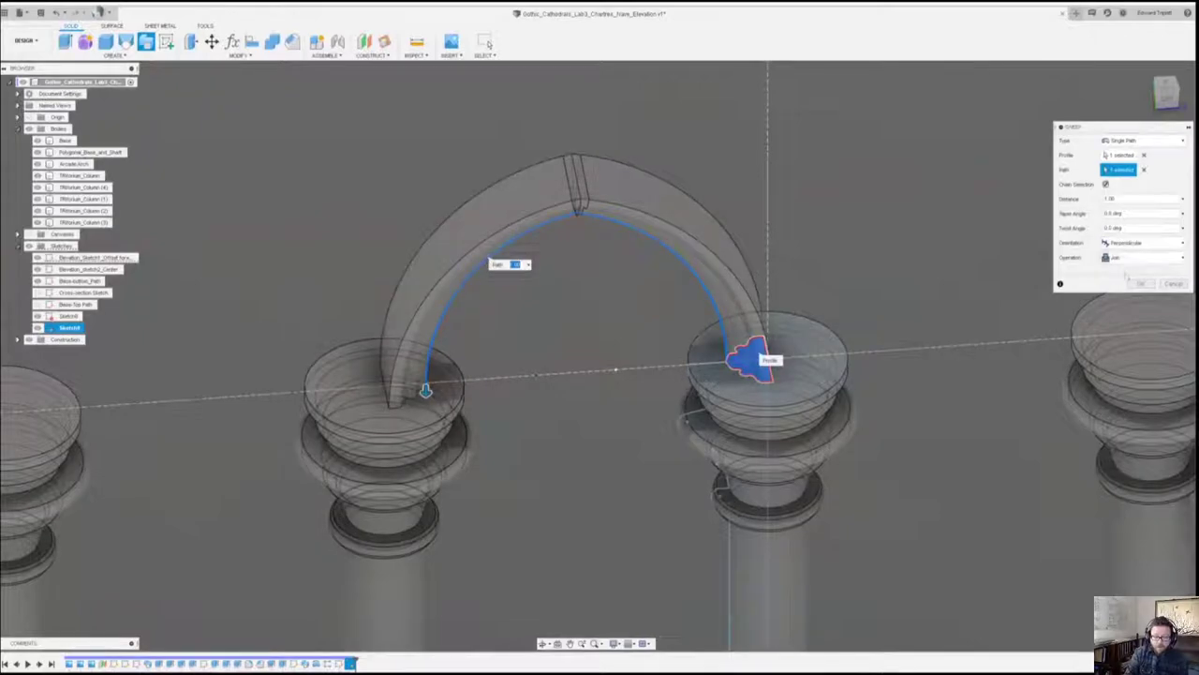
{"action": "left_click", "coordinate": [1169, 257]}
{"action": "left_click", "coordinate": [1128, 306]}
{"action": "left_click", "coordinate": [1151, 283]}
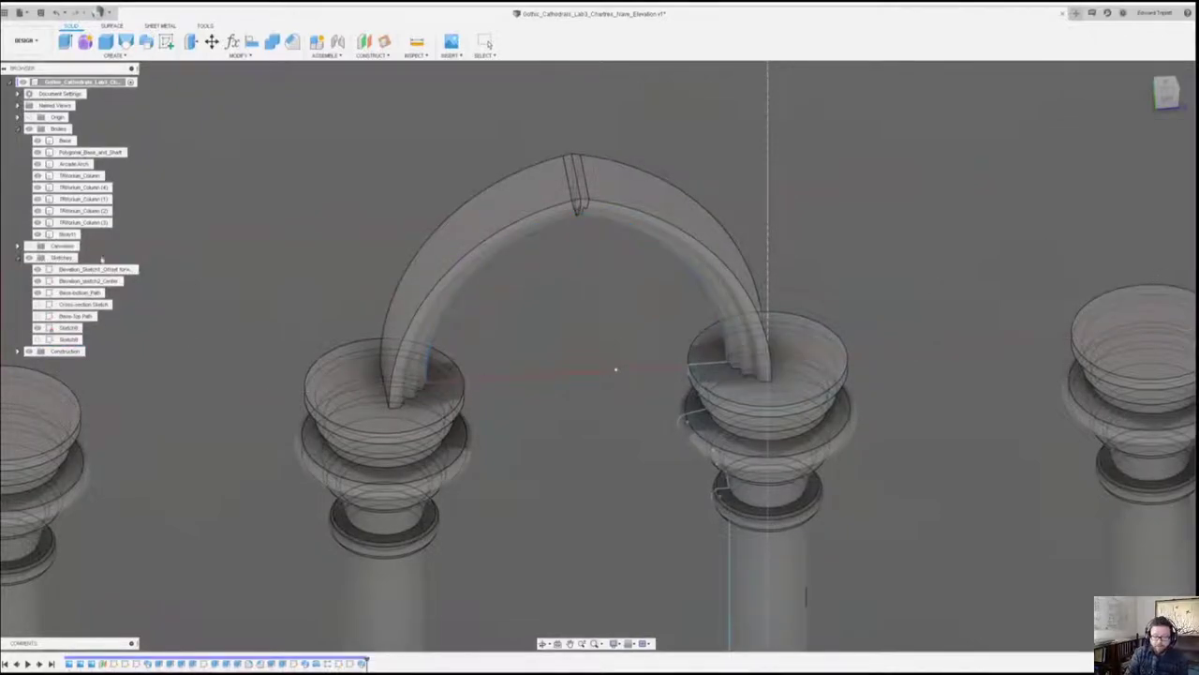
{"action": "left_click", "coordinate": [69, 234]}
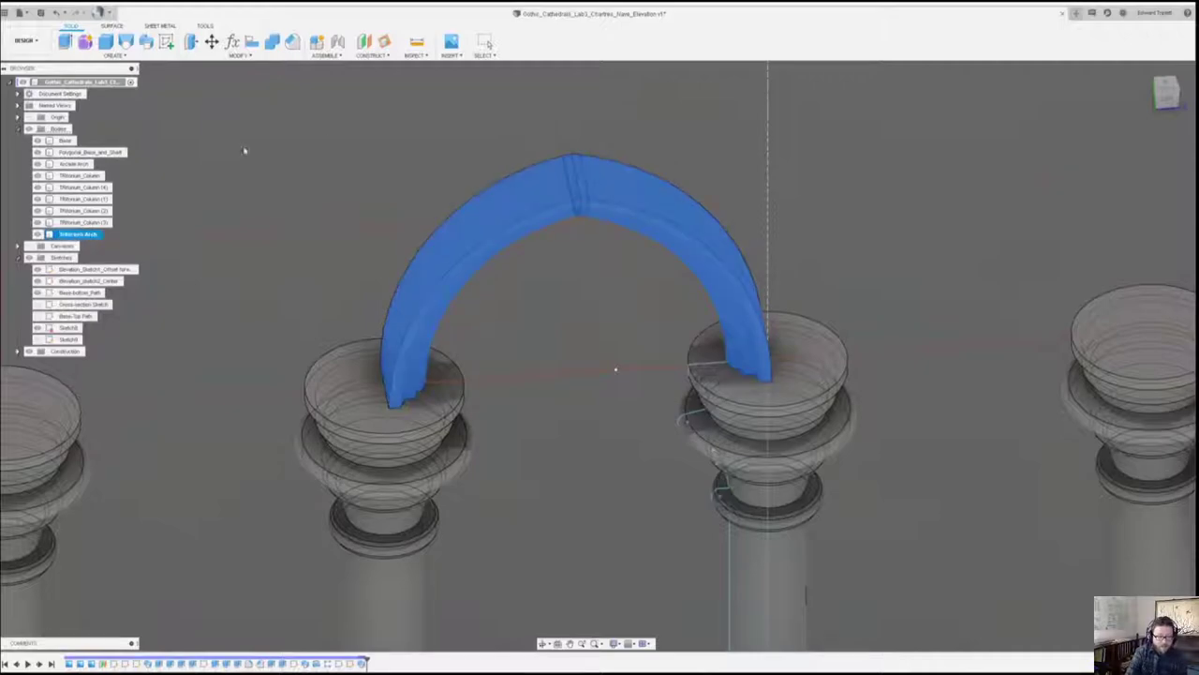
Show the canvases and compare the swept arch with the elevation drawing from the front.
{"action": "scroll", "coordinate": [489, 303], "scroll_direction": "down", "scroll_amount": 5}
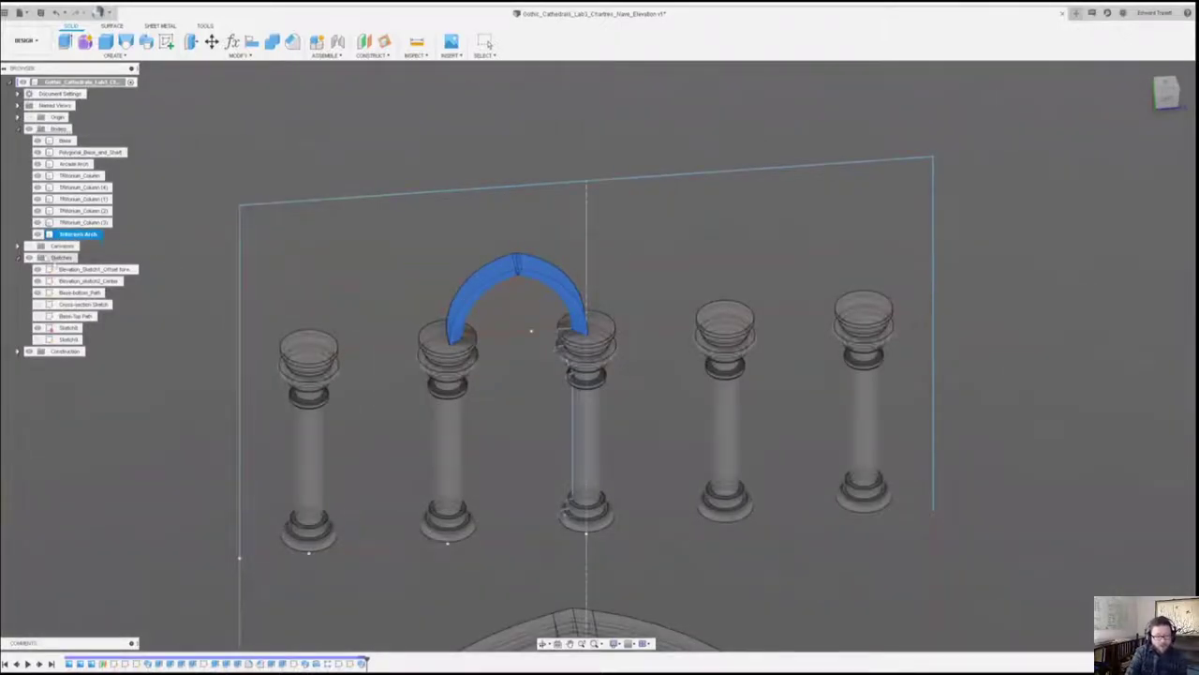
{"action": "left_click", "coordinate": [29, 245]}
{"action": "scroll", "coordinate": [630, 375], "scroll_direction": "down", "scroll_amount": 3}
{"action": "mouse_move", "coordinate": [618, 393]}
{"action": "middle_mouse_down", "text": "shift"}
{"action": "mouse_move", "coordinate": [575, 335]}
{"action": "mouse_move", "coordinate": [477, 349]}
{"action": "mouse_move", "coordinate": [573, 339]}
{"action": "mouse_move", "coordinate": [564, 335]}
{"action": "middle_mouse_up", "text": "shift"}
{"action": "scroll", "coordinate": [555, 317], "scroll_direction": "up", "scroll_amount": 3}
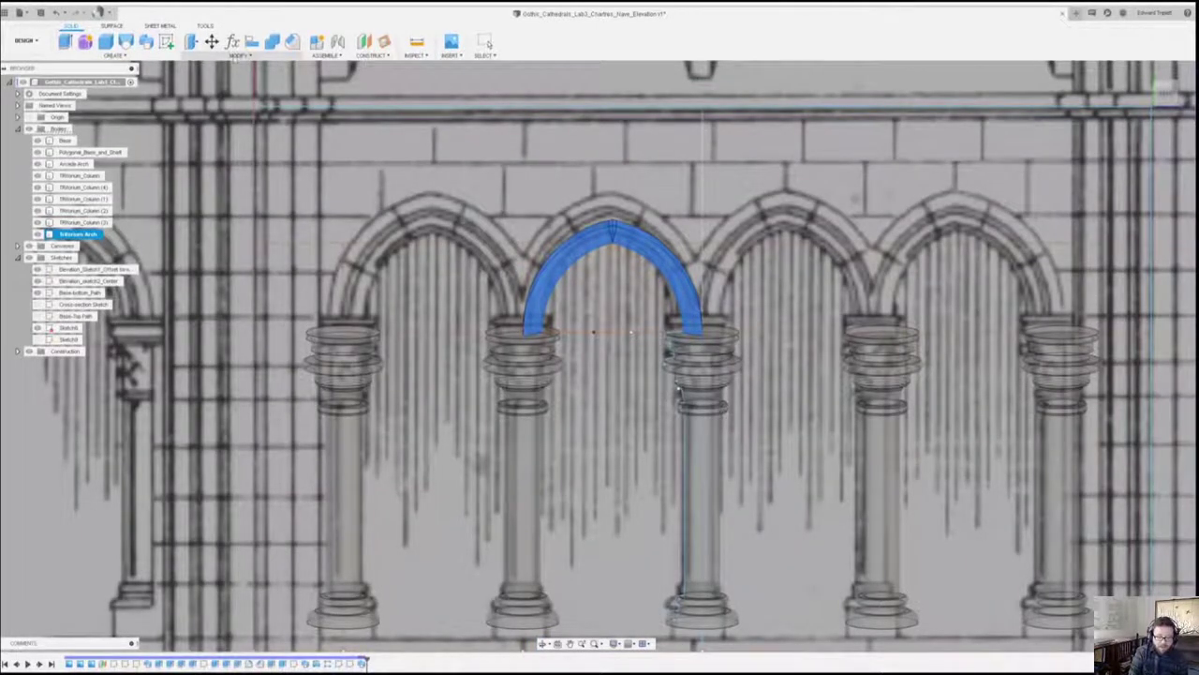
Pattern the Triforium Arch body along the horizontal line into the bay to its left, with quantity 2 and about 1.4 m spacing.
{"action": "left_click", "coordinate": [239, 55]}
{"action": "left_click", "coordinate": [115, 56]}
{"action": "mouse_move", "coordinate": [103, 281]}
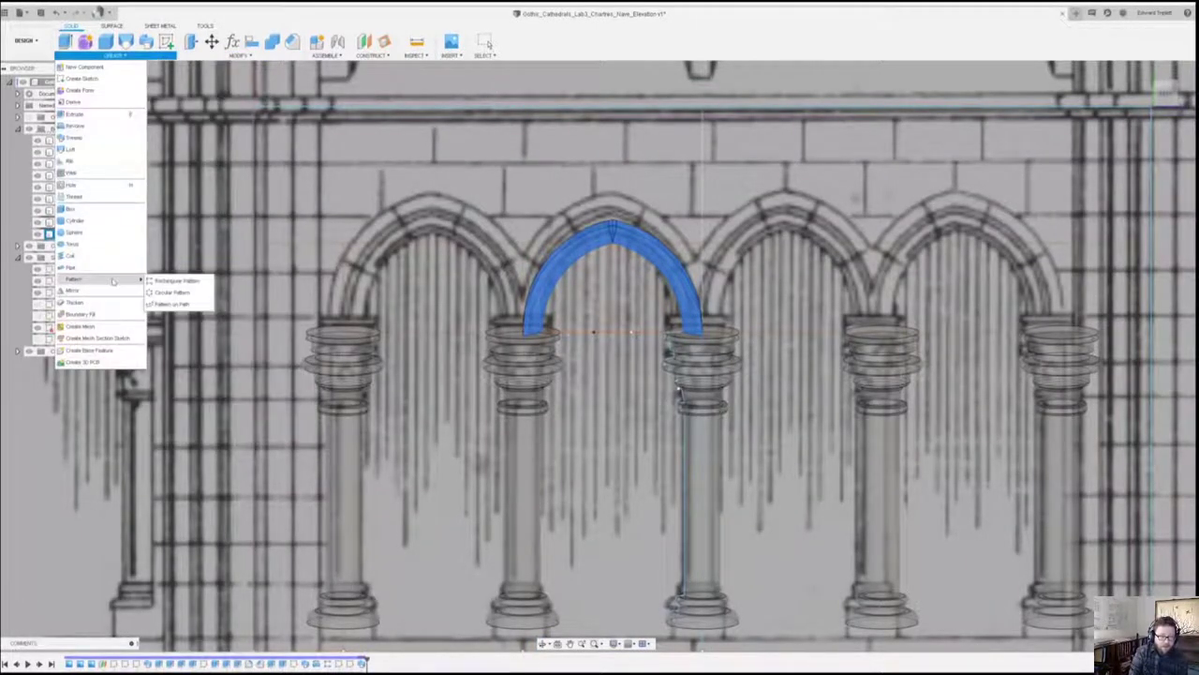
{"action": "left_click", "coordinate": [183, 283]}
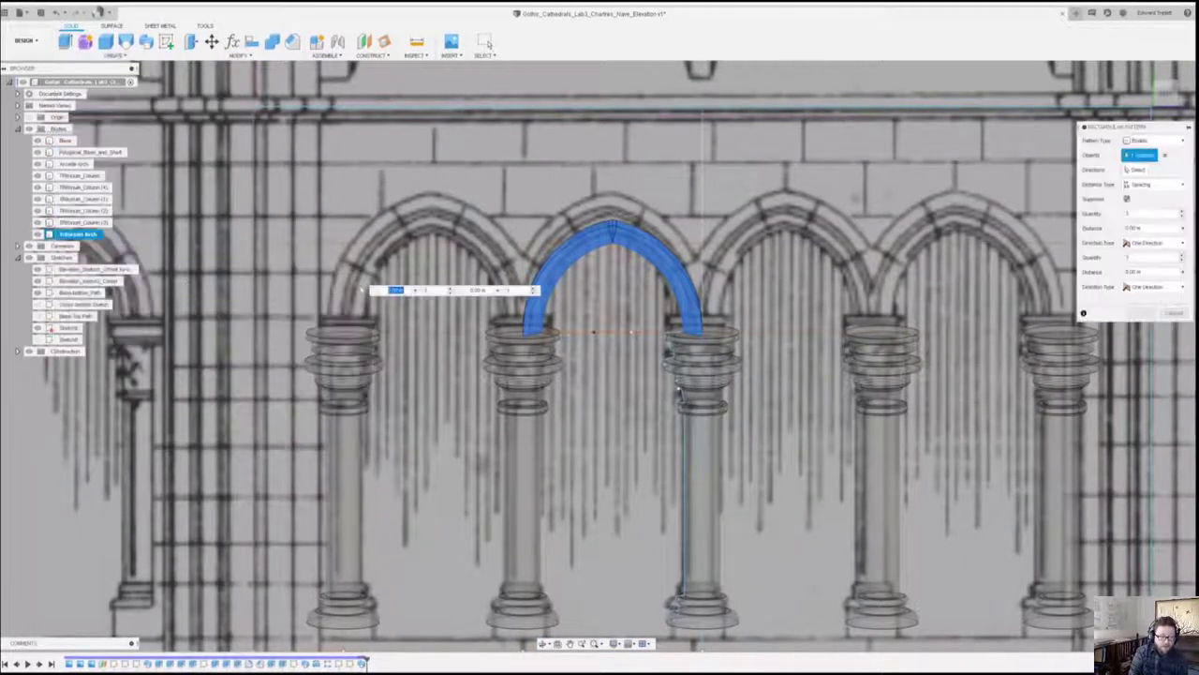
{"action": "left_click", "coordinate": [1139, 172]}
{"action": "left_click", "coordinate": [482, 334]}
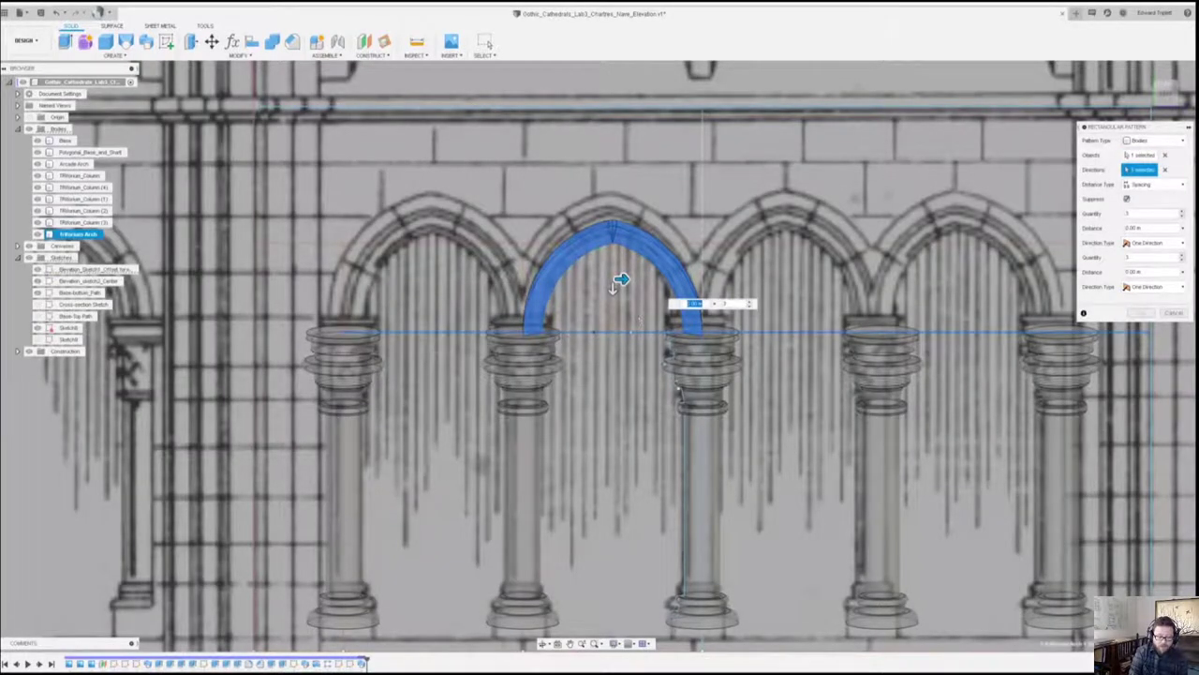
{"action": "left_click_drag", "start_coordinate": [620, 280], "coordinate": [422, 279]}
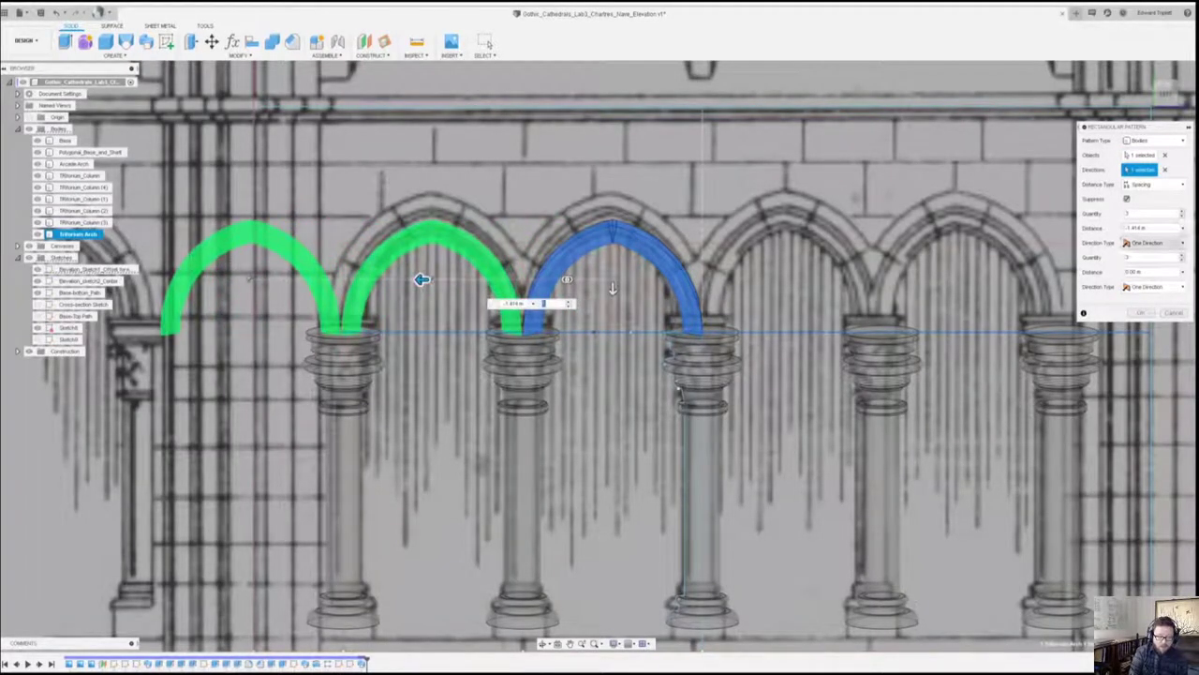
{"action": "left_click", "coordinate": [1184, 217]}
{"action": "key", "text": "Tab"}
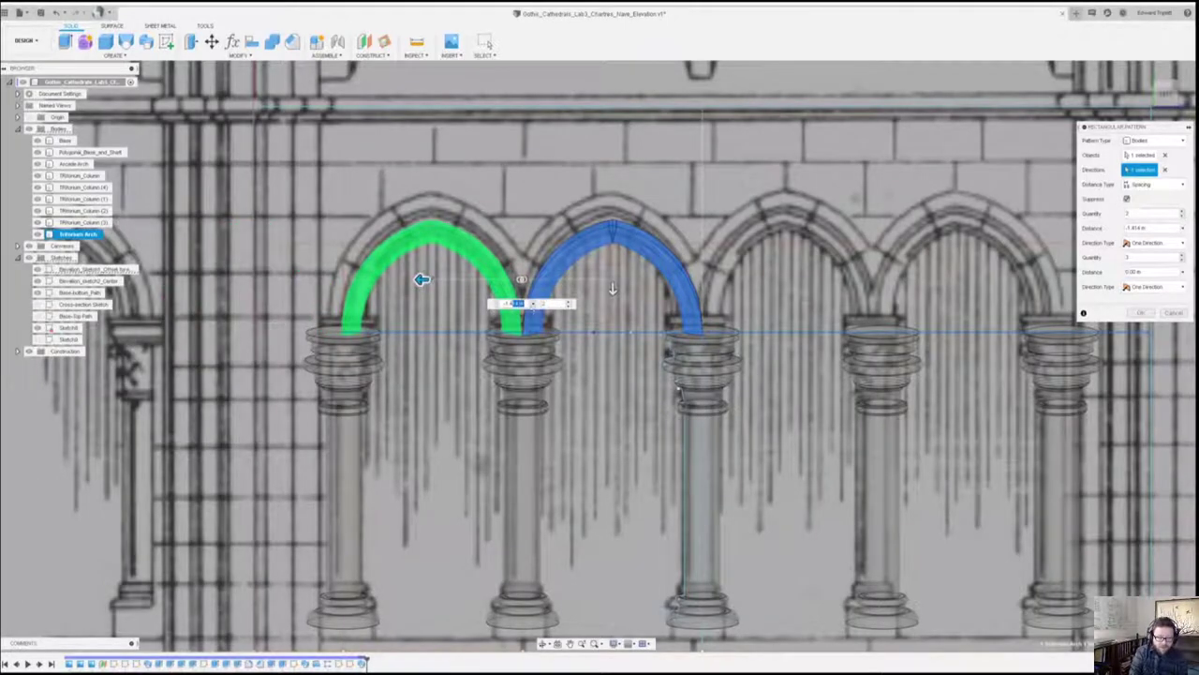
{"action": "key", "text": "BackSpace"}
{"action": "key", "text": "Return"}
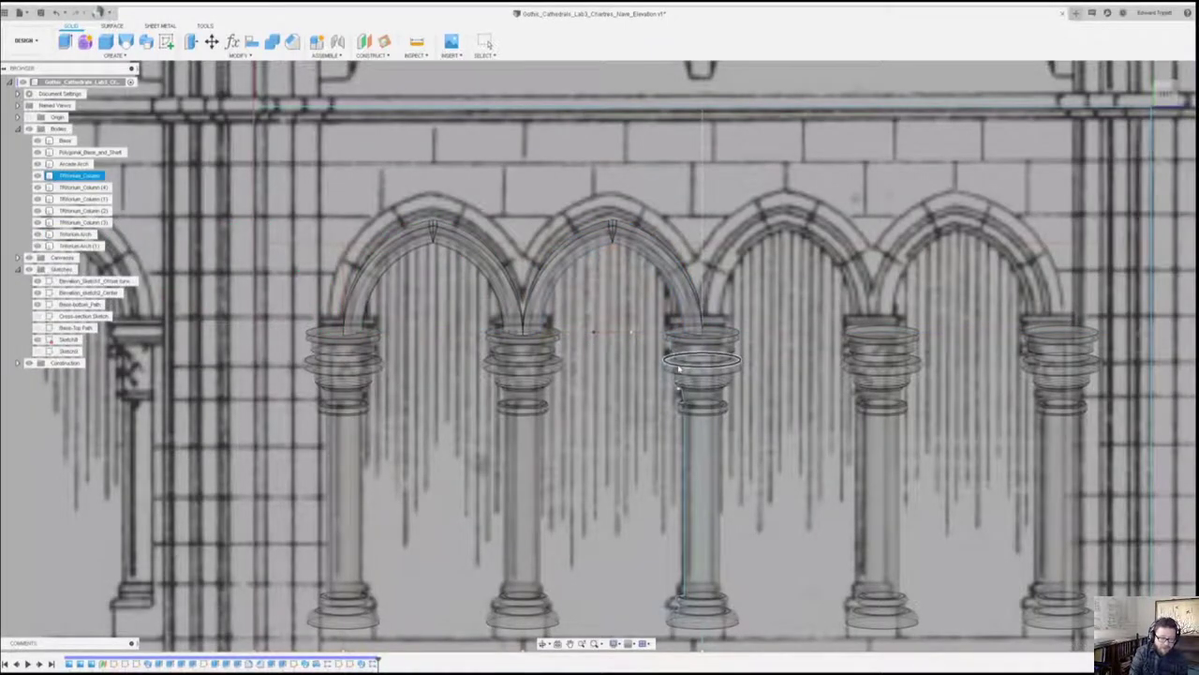
Pattern the original Triforium Arch body along the horizontal line over the two bays to its right, with quantity 3 and 1.4 m spacing.
{"action": "left_click", "coordinate": [77, 233]}
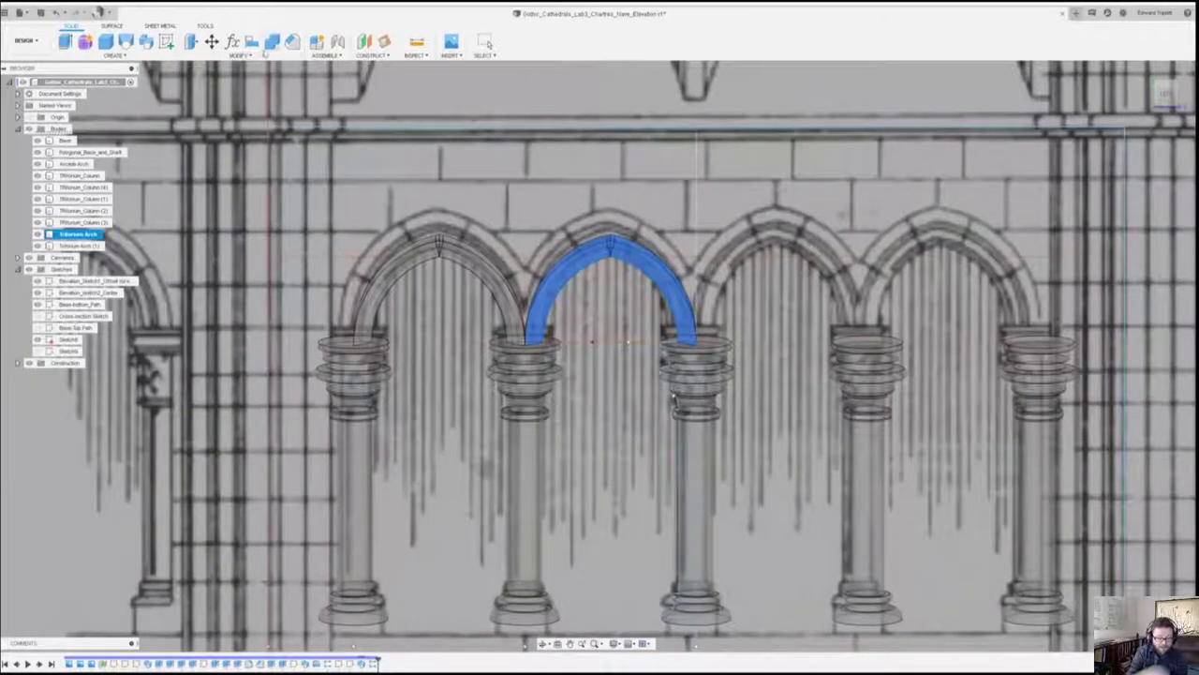
{"action": "left_click", "coordinate": [112, 56]}
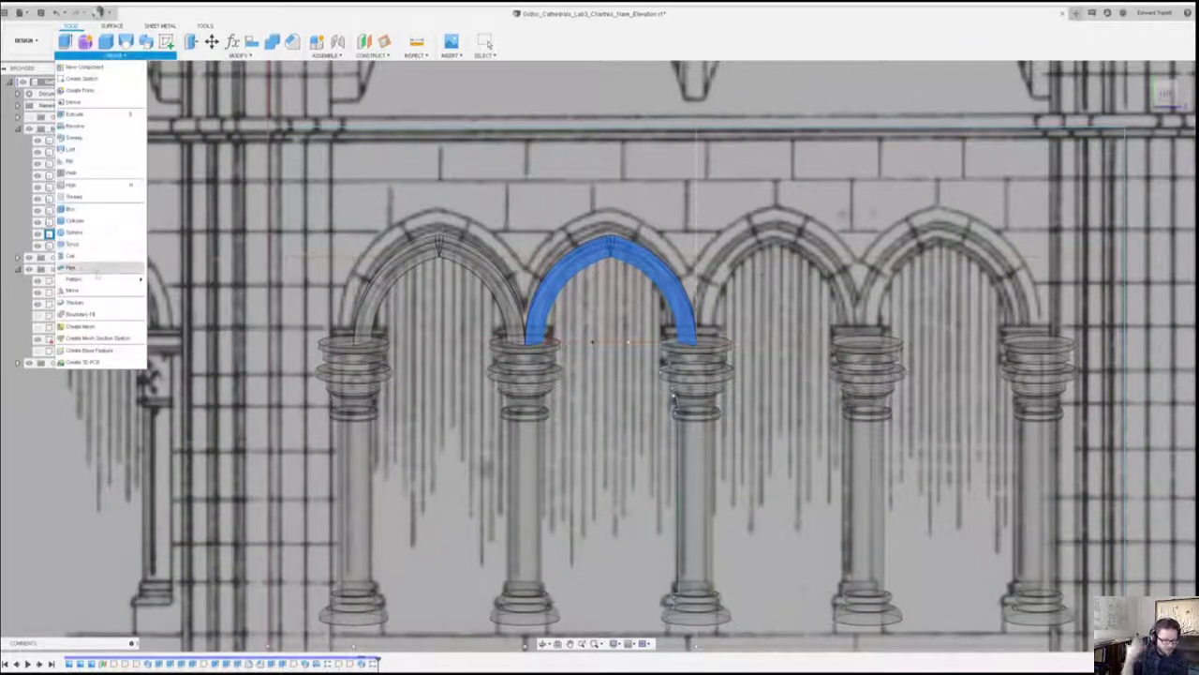
{"action": "mouse_move", "coordinate": [81, 276]}
{"action": "left_click", "coordinate": [178, 286]}
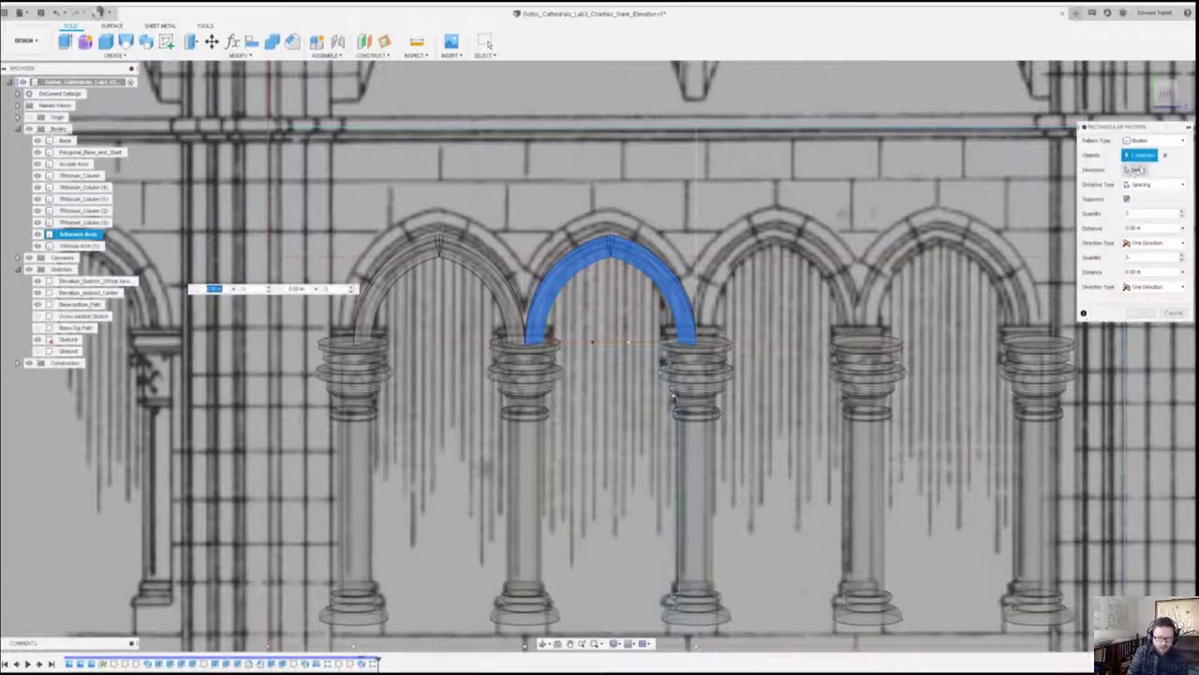
{"action": "left_click", "coordinate": [1140, 171]}
{"action": "left_click", "coordinate": [576, 343]}
{"action": "left_click_drag", "start_coordinate": [618, 292], "coordinate": [784, 292]}
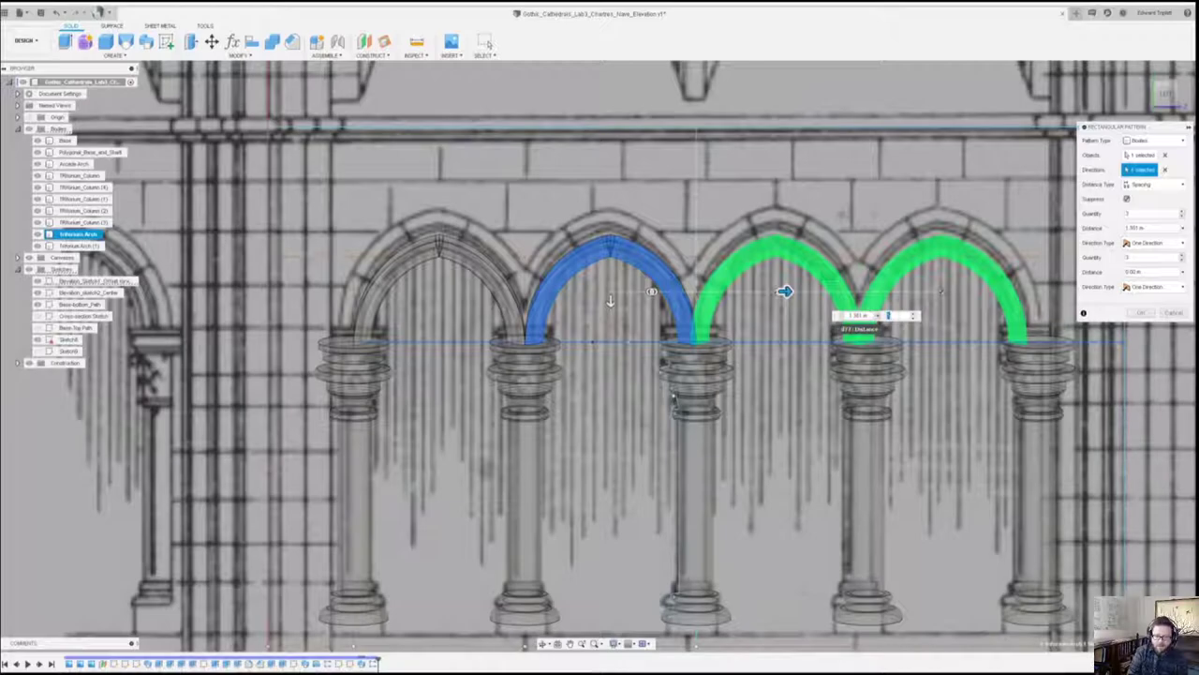
{"action": "left_click_drag", "start_coordinate": [868, 317], "coordinate": [813, 321]}
{"action": "type", "text": "1.6"}
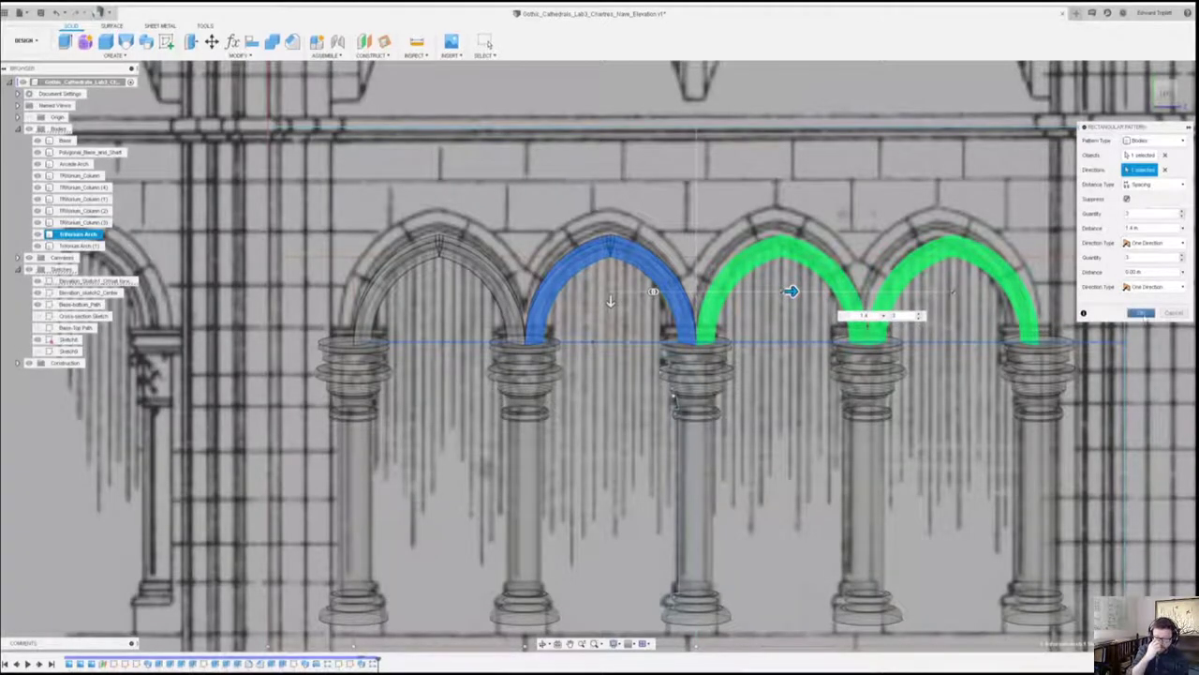
{"action": "left_click", "coordinate": [1141, 313]}
{"action": "middle_click_drag", "start_coordinate": [608, 346], "coordinate": [667, 318]}
{"action": "scroll", "coordinate": [720, 312], "scroll_direction": "down", "scroll_amount": 5}
{"action": "scroll", "coordinate": [785, 354], "scroll_direction": "up", "scroll_amount": 2}
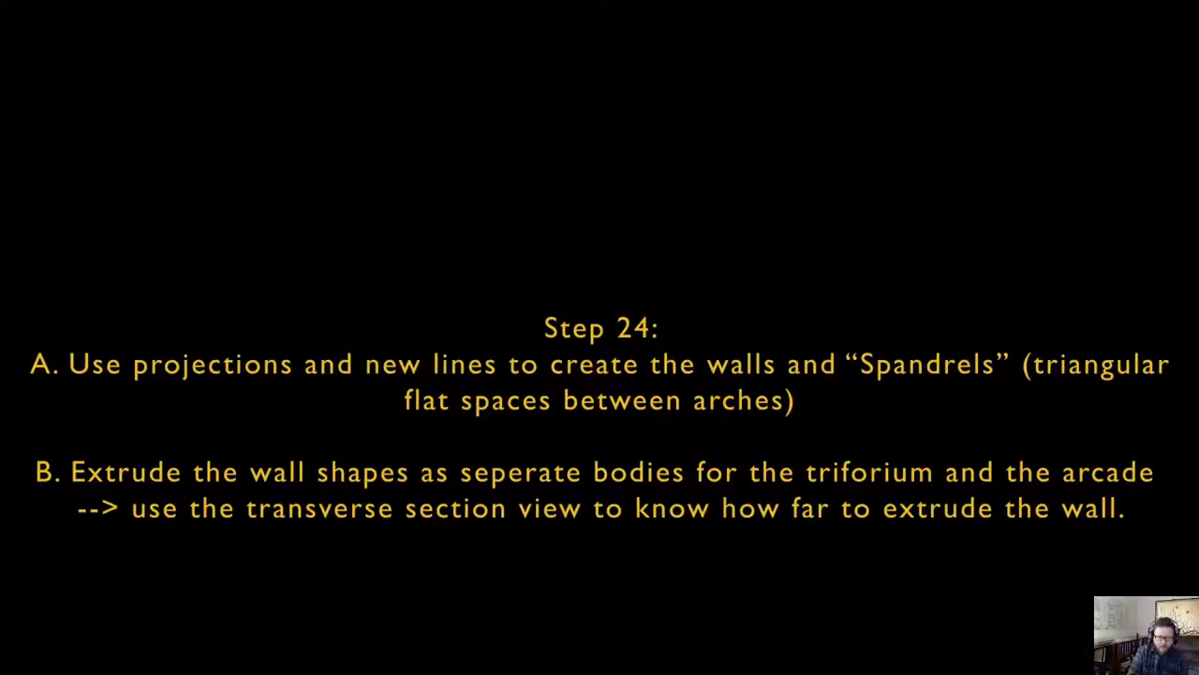
{"action": "left_click", "coordinate": [491, 158]}
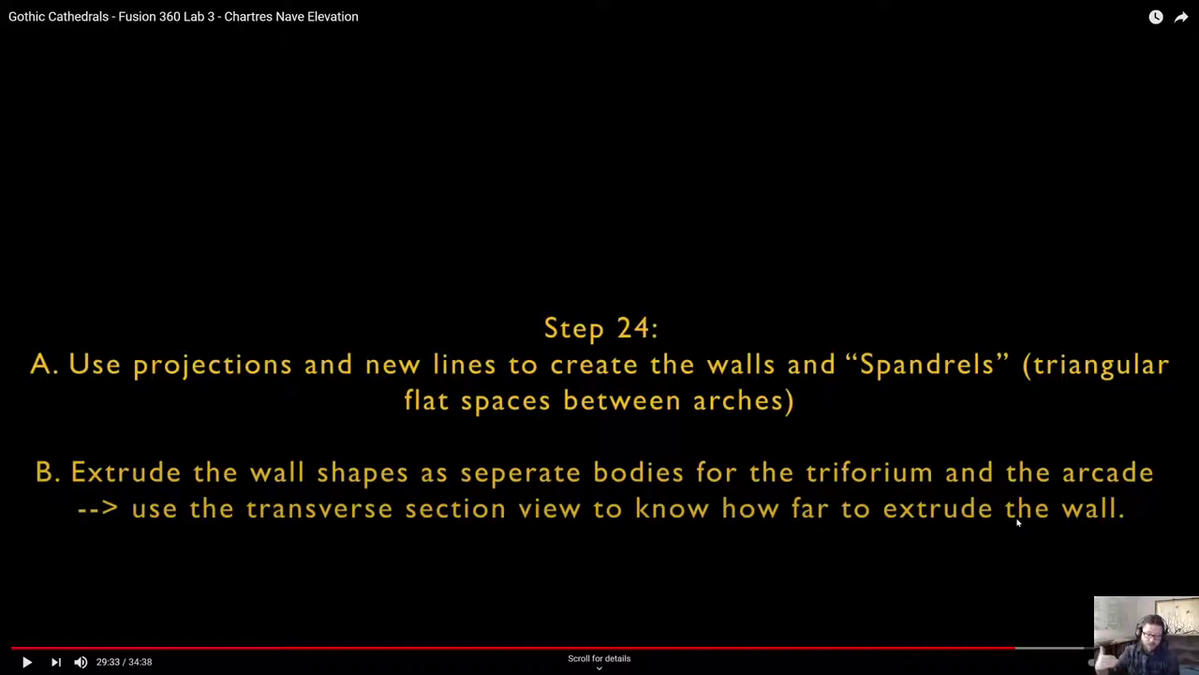
{"action": "left_click", "coordinate": [721, 236]}
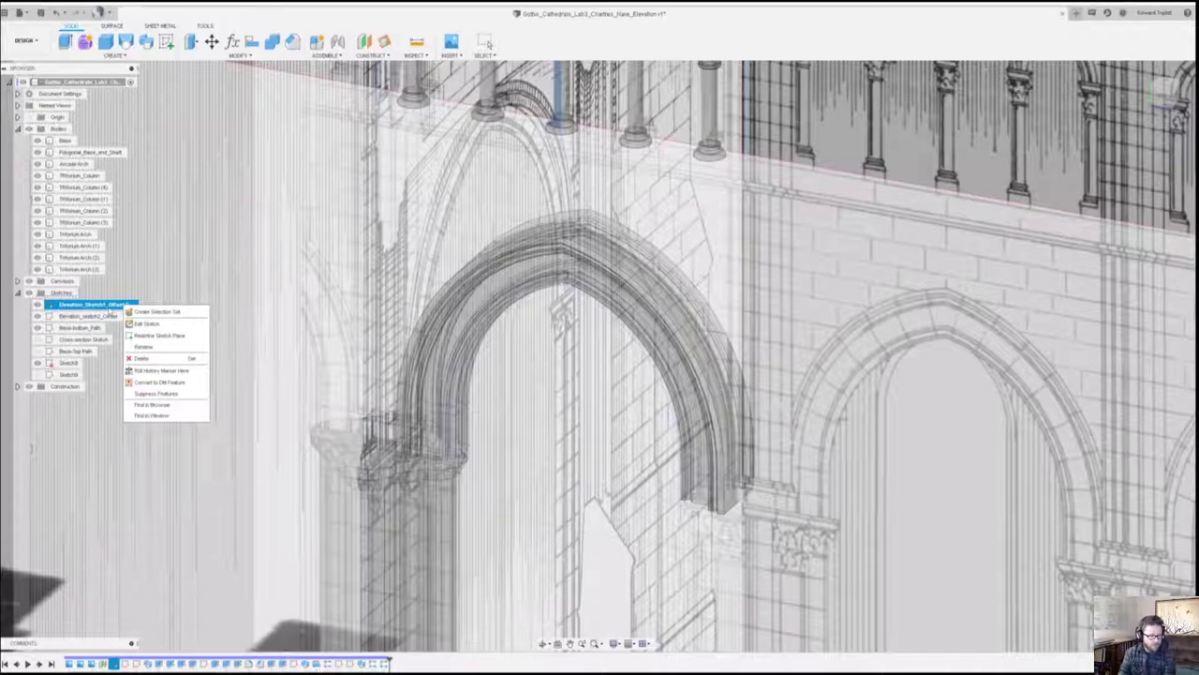
Rename the column sketch Triforium_column_Profile and the arch sketch Triforium arch Profile.
{"action": "left_click", "coordinate": [75, 364], "text": "ctrl"}
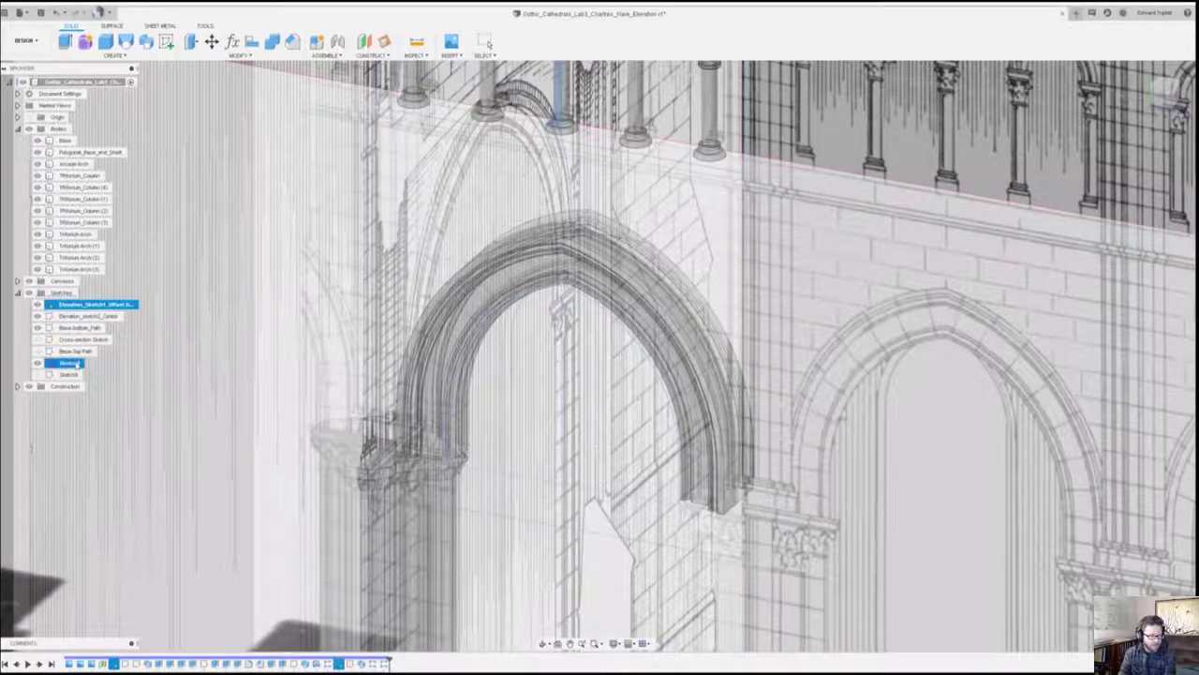
{"action": "middle_click_drag", "start_coordinate": [125, 235], "coordinate": [79, 372]}
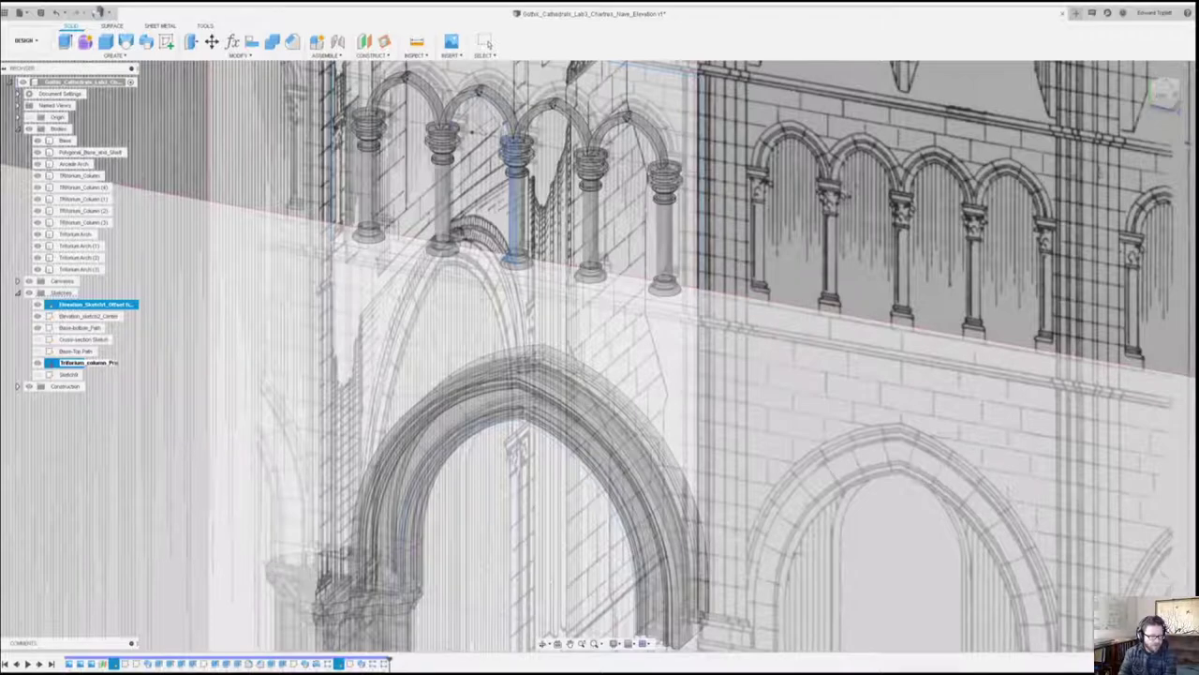
{"action": "left_click", "coordinate": [70, 374], "text": "ctrl"}
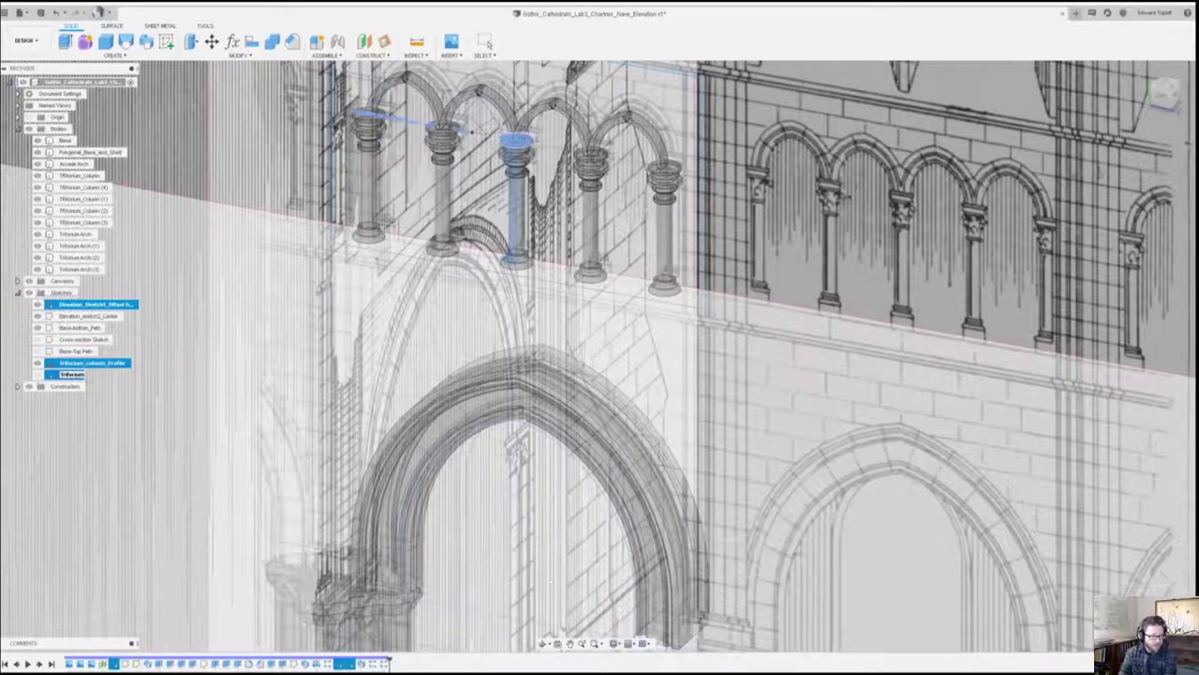
{"action": "type", "text": "arch Profile"}
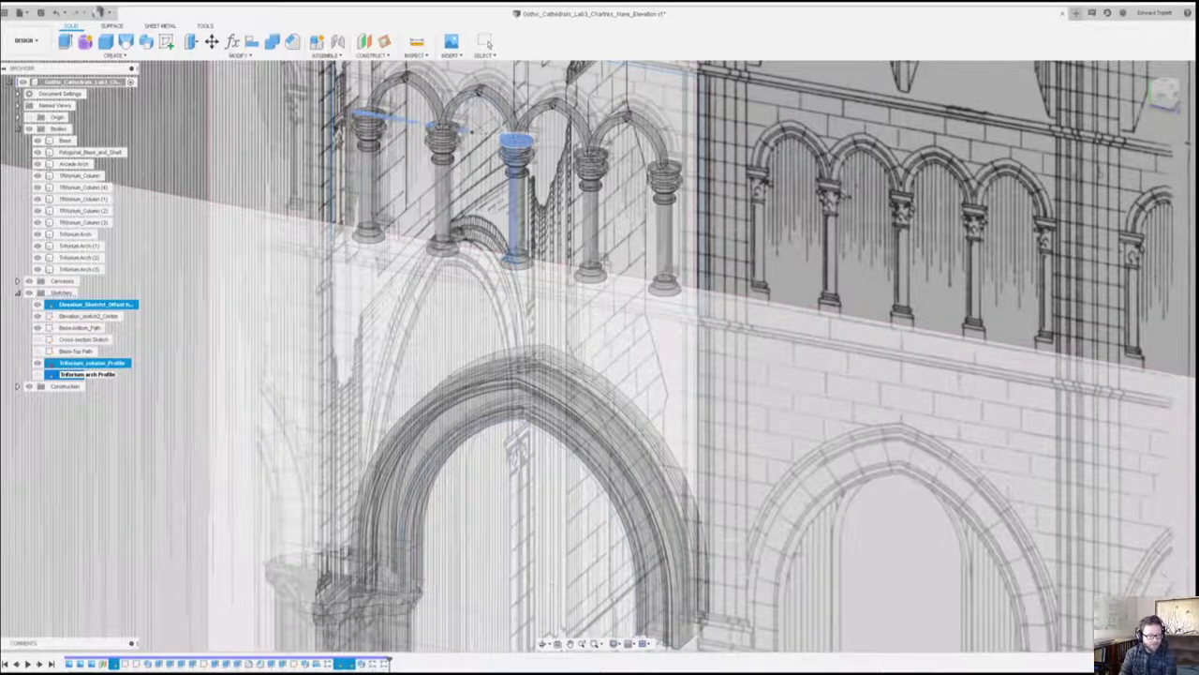
{"action": "key", "text": "Return"}
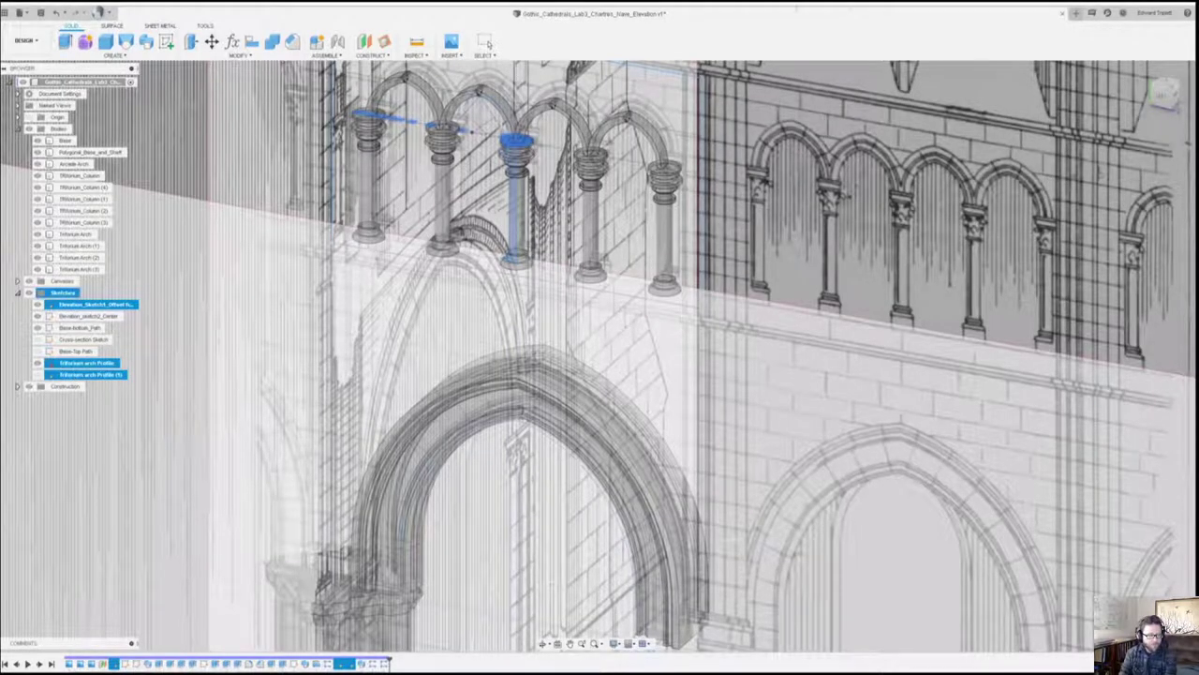
Clear the sketch selection and start a new sketch on the construction plane Plane1.
{"action": "scroll", "coordinate": [525, 450], "scroll_direction": "down", "scroll_amount": 5}
{"action": "middle_click_drag", "start_coordinate": [524, 449], "coordinate": [502, 254]}
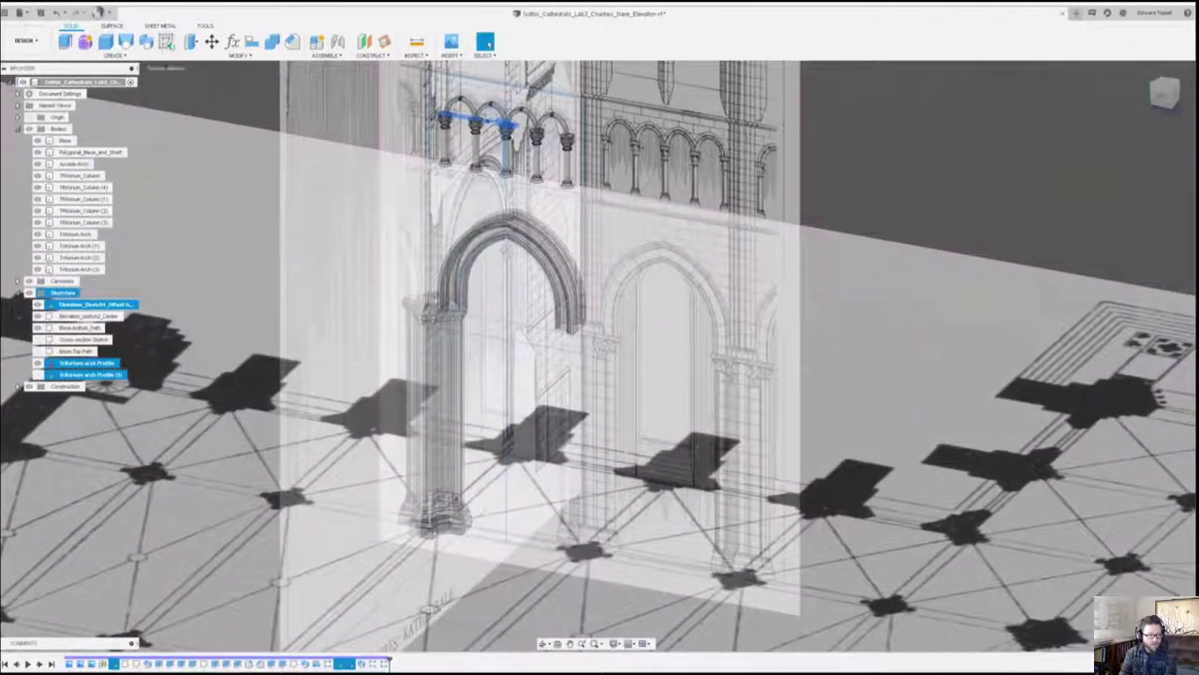
{"action": "left_click", "coordinate": [64, 281]}
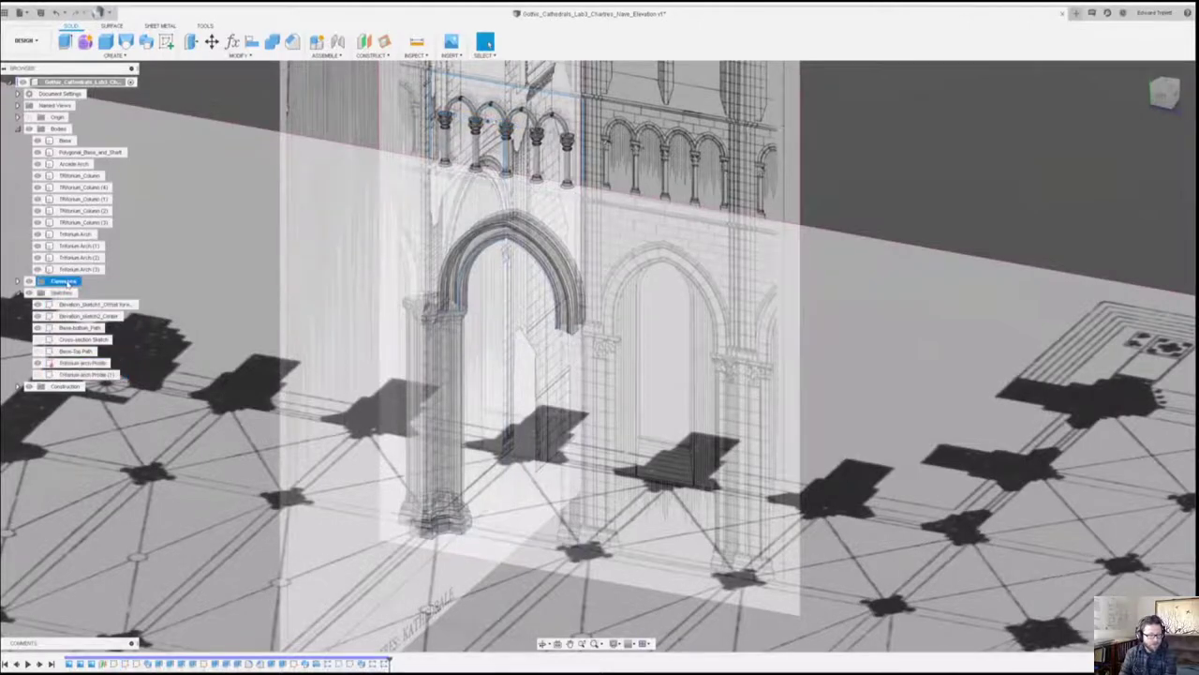
{"action": "left_click", "coordinate": [17, 386]}
{"action": "left_click", "coordinate": [66, 398]}
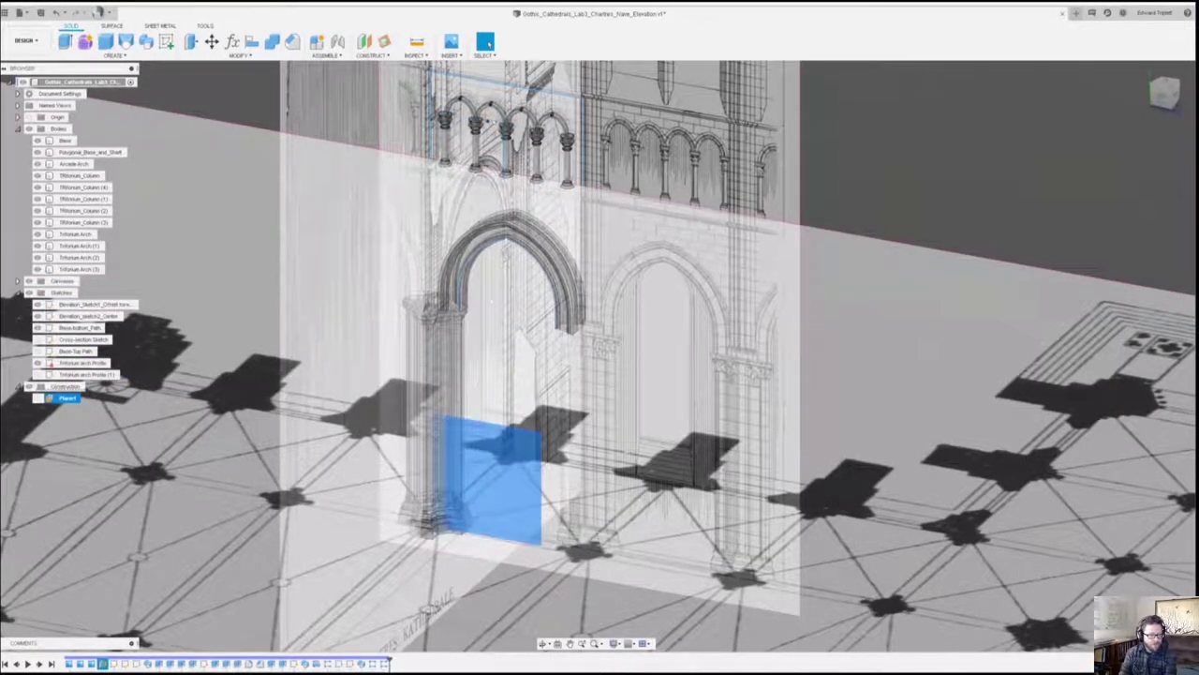
{"action": "left_click", "coordinate": [170, 42]}
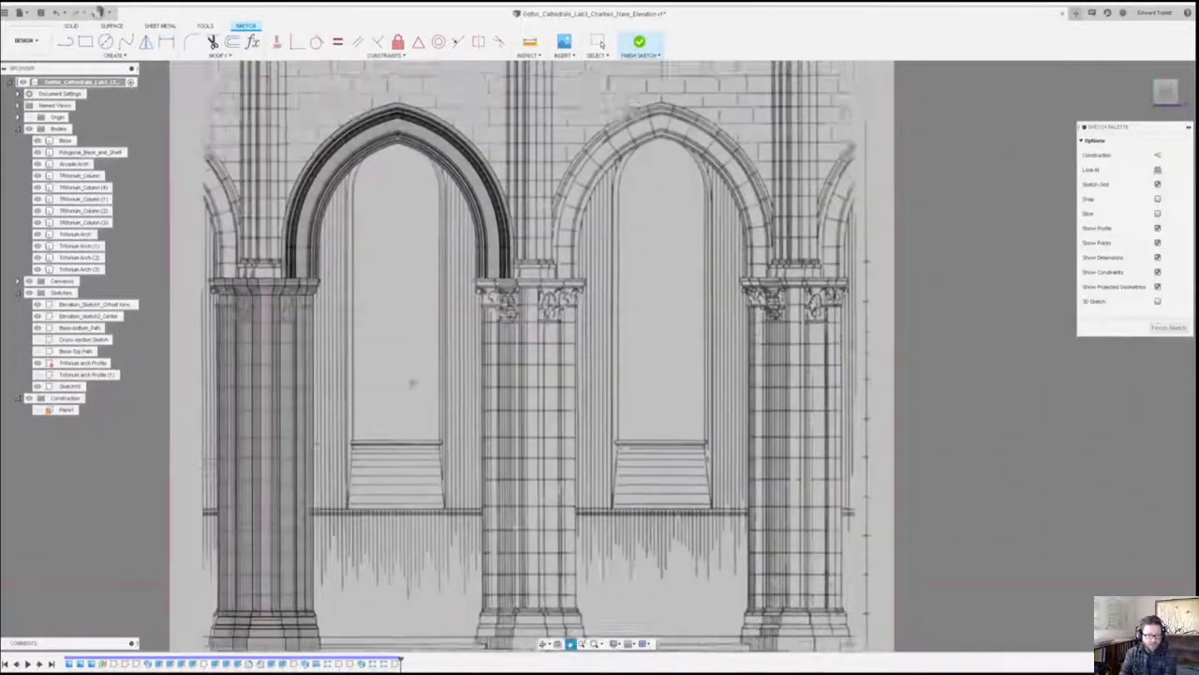
Select the outer edges of the arcade arch body, including the curved sides and straight lower segments.
{"action": "middle_click_drag", "start_coordinate": [414, 383], "coordinate": [409, 506]}
{"action": "scroll", "coordinate": [342, 295], "scroll_direction": "up", "scroll_amount": 5}
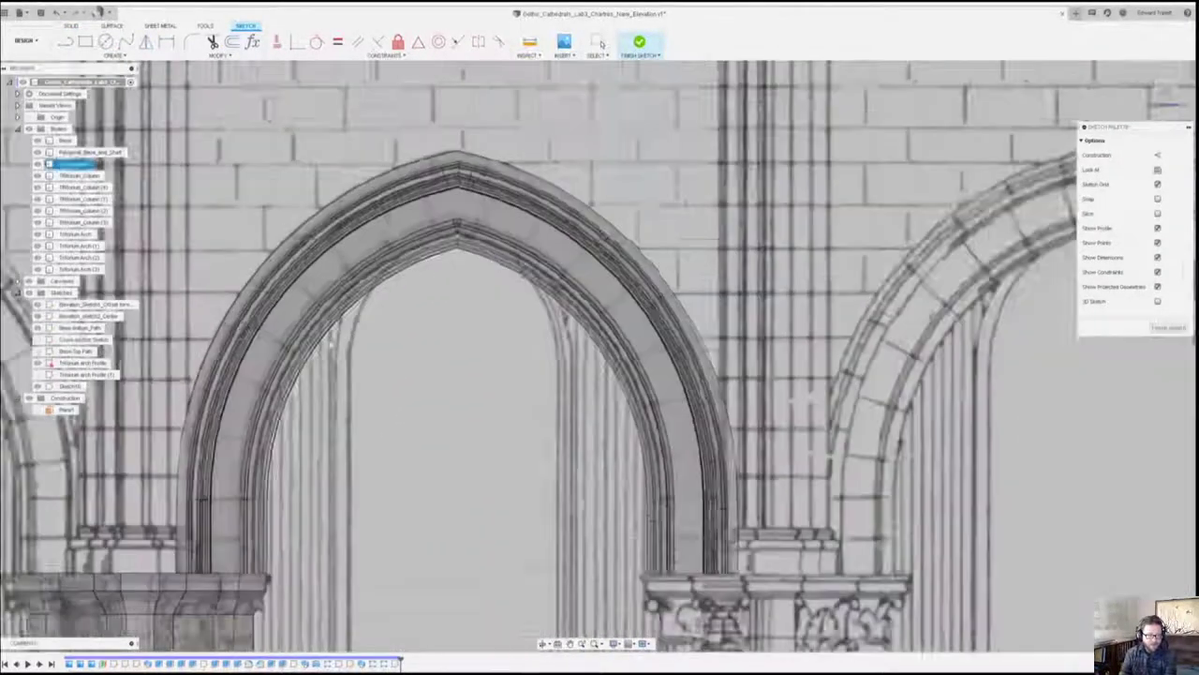
{"action": "left_click", "coordinate": [74, 164]}
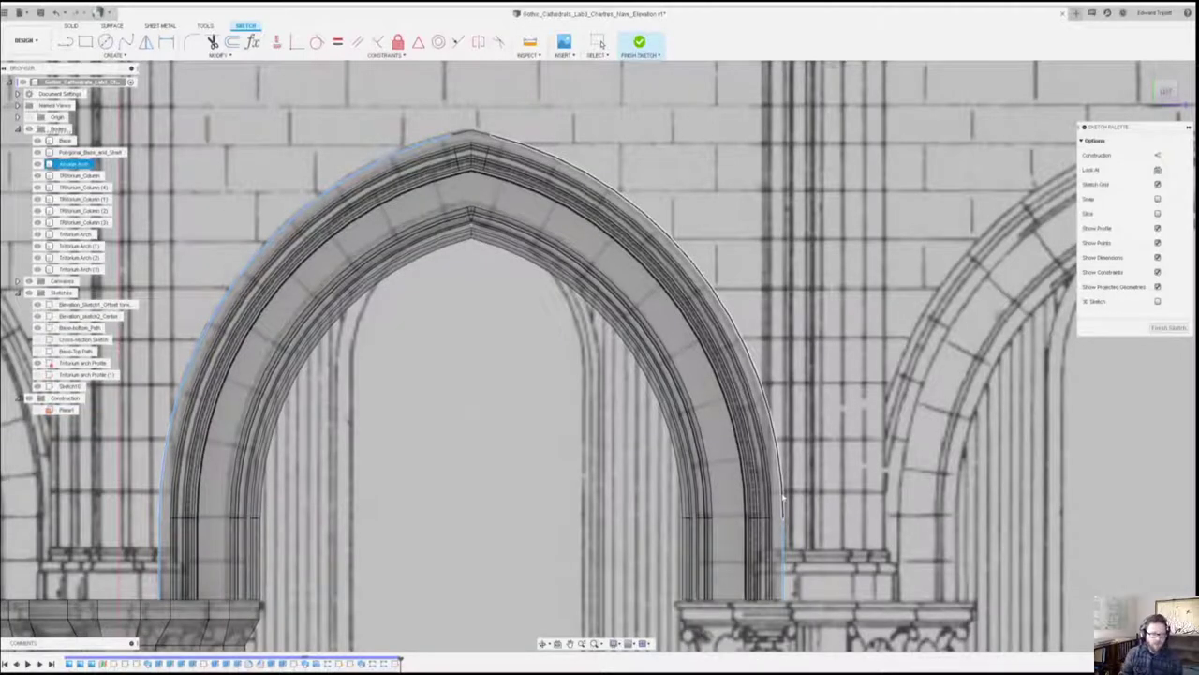
{"action": "scroll", "coordinate": [764, 398], "scroll_direction": "down", "scroll_amount": 5}
Add the outer edges of the two left triforium arches to the selection, including their short apex segments.
{"action": "middle_click_drag", "start_coordinate": [617, 122], "coordinate": [610, 293]}
{"action": "scroll", "coordinate": [610, 293], "scroll_direction": "up", "scroll_amount": 3}
{"action": "scroll", "coordinate": [531, 250], "scroll_direction": "up", "scroll_amount": 10}
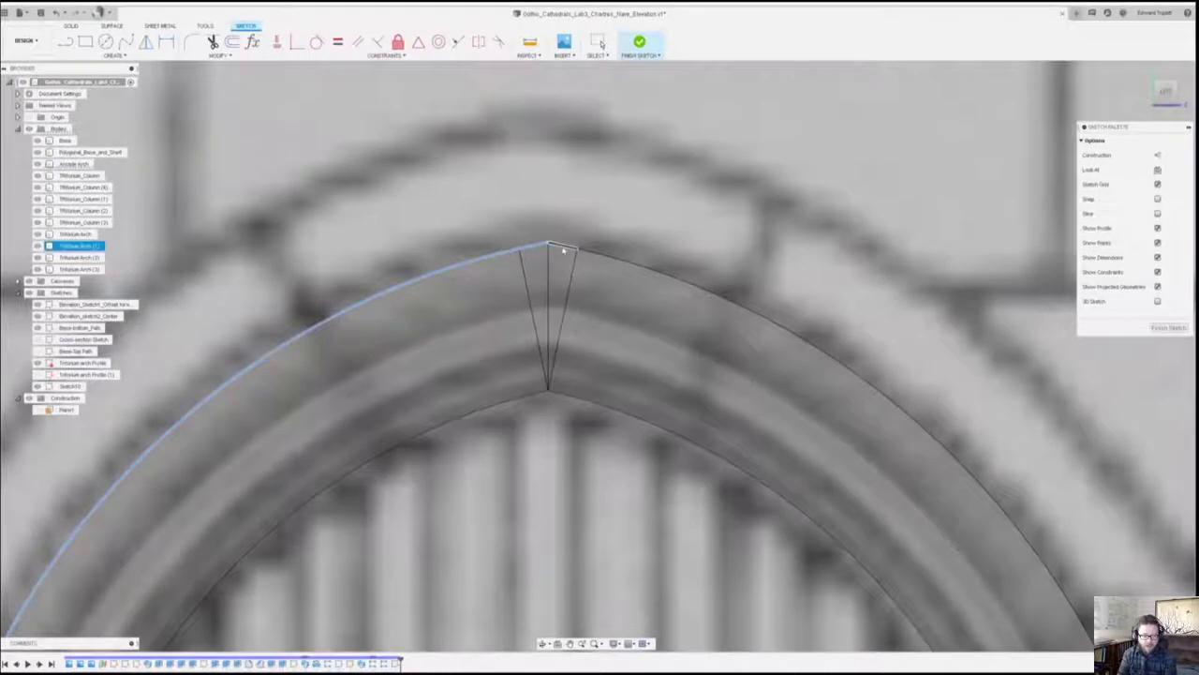
{"action": "scroll", "coordinate": [572, 203], "scroll_direction": "down", "scroll_amount": 5}
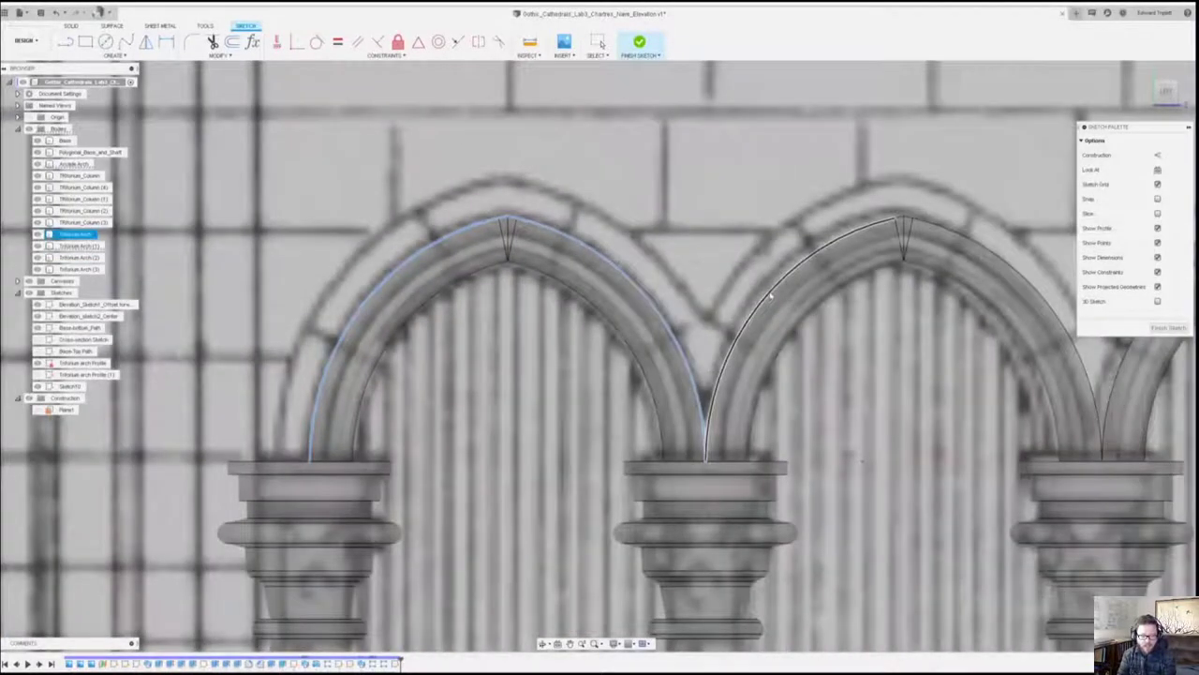
{"action": "scroll", "coordinate": [945, 196], "scroll_direction": "up", "scroll_amount": 8}
{"action": "scroll", "coordinate": [821, 245], "scroll_direction": "down", "scroll_amount": 6}
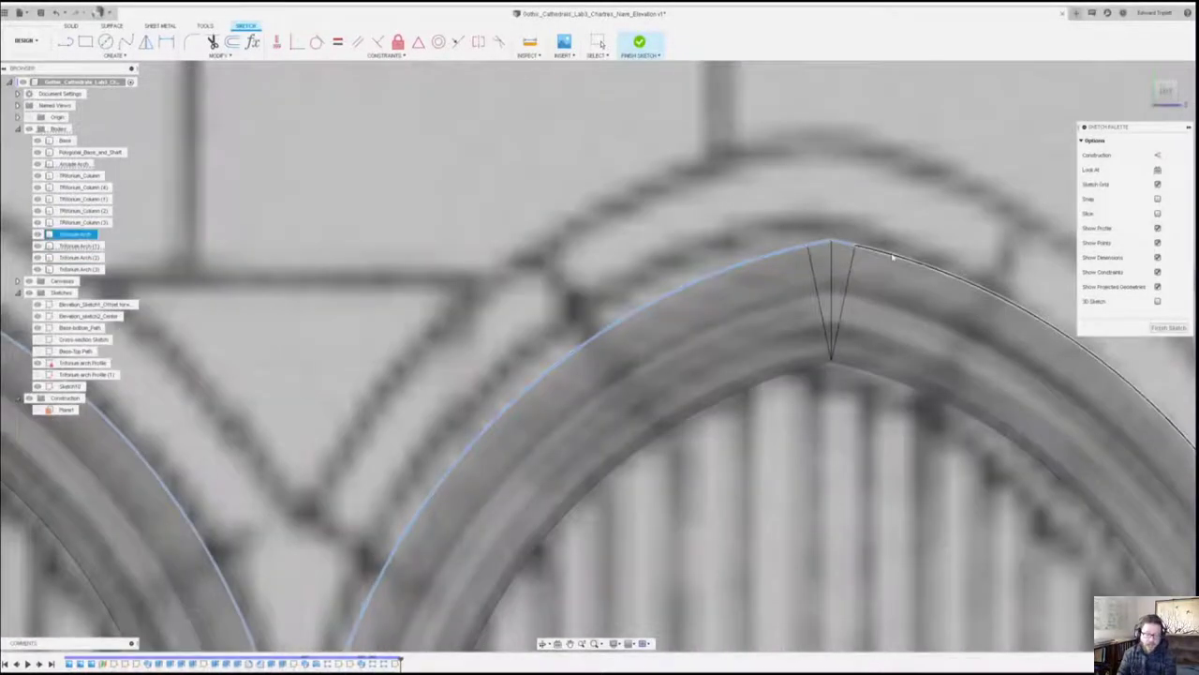
Add the outer edges of the two right triforium arches to the selection, including their short apex segments.
{"action": "scroll", "coordinate": [955, 208], "scroll_direction": "up", "scroll_amount": 5}
{"action": "scroll", "coordinate": [955, 208], "scroll_direction": "up", "scroll_amount": 5}
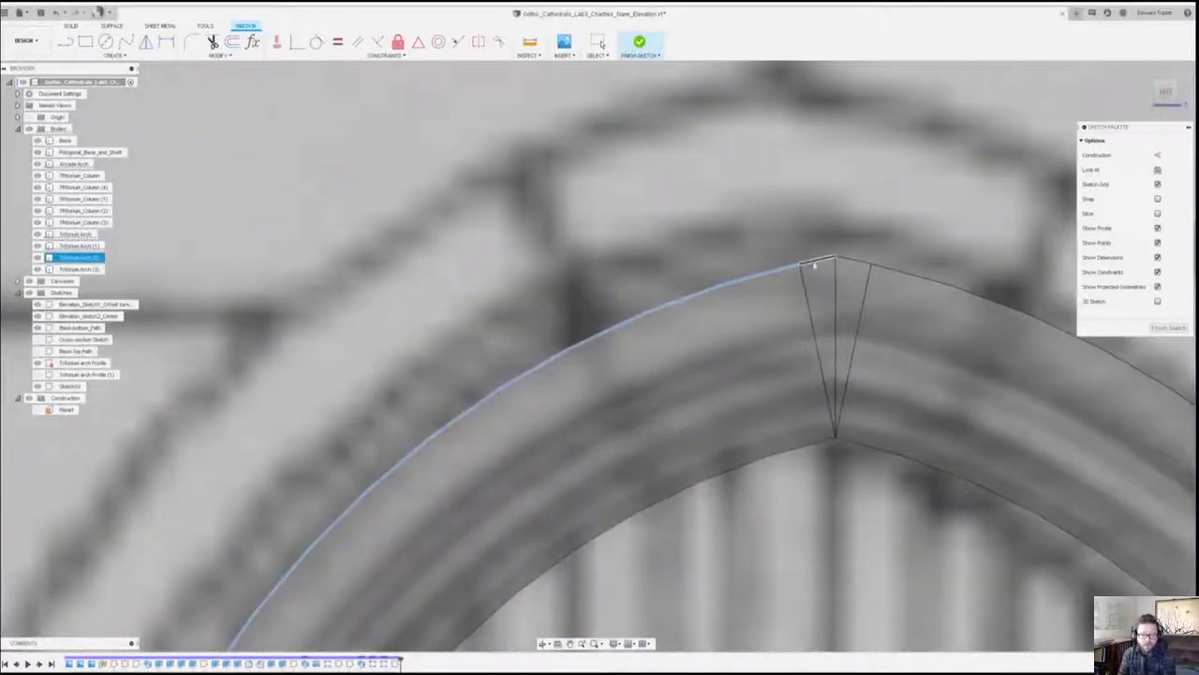
{"action": "scroll", "coordinate": [582, 214], "scroll_direction": "down", "scroll_amount": 6}
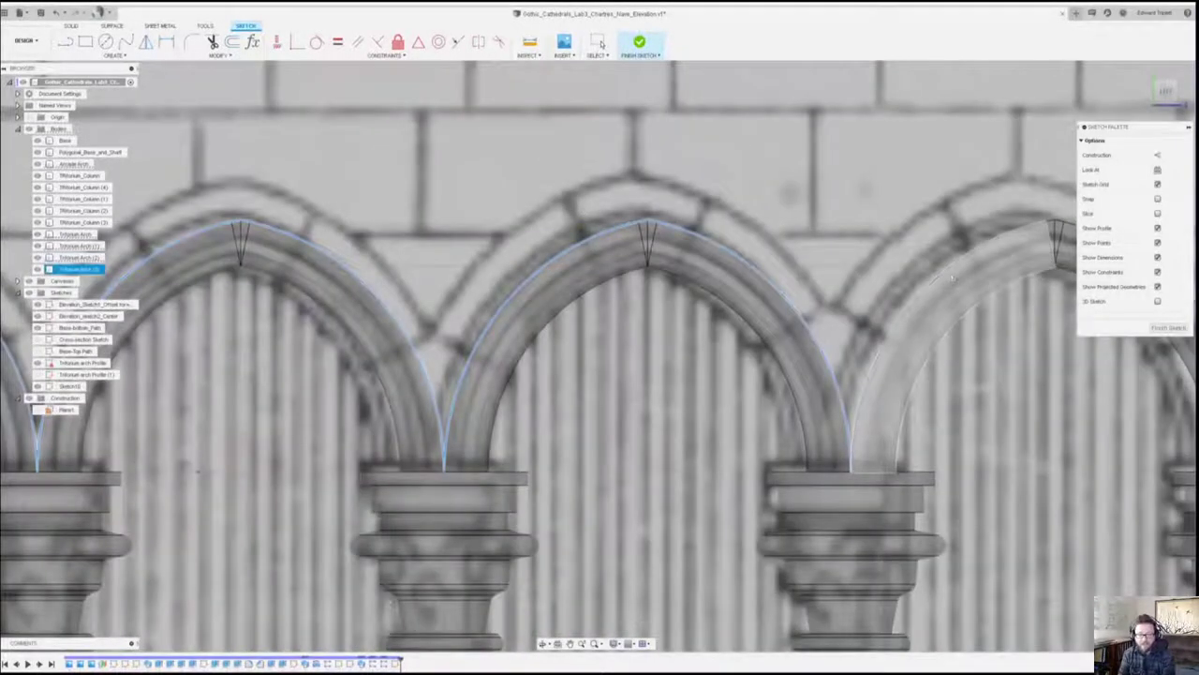
{"action": "scroll", "coordinate": [1024, 250], "scroll_direction": "up", "scroll_amount": 5}
{"action": "left_click", "coordinate": [1027, 249]}
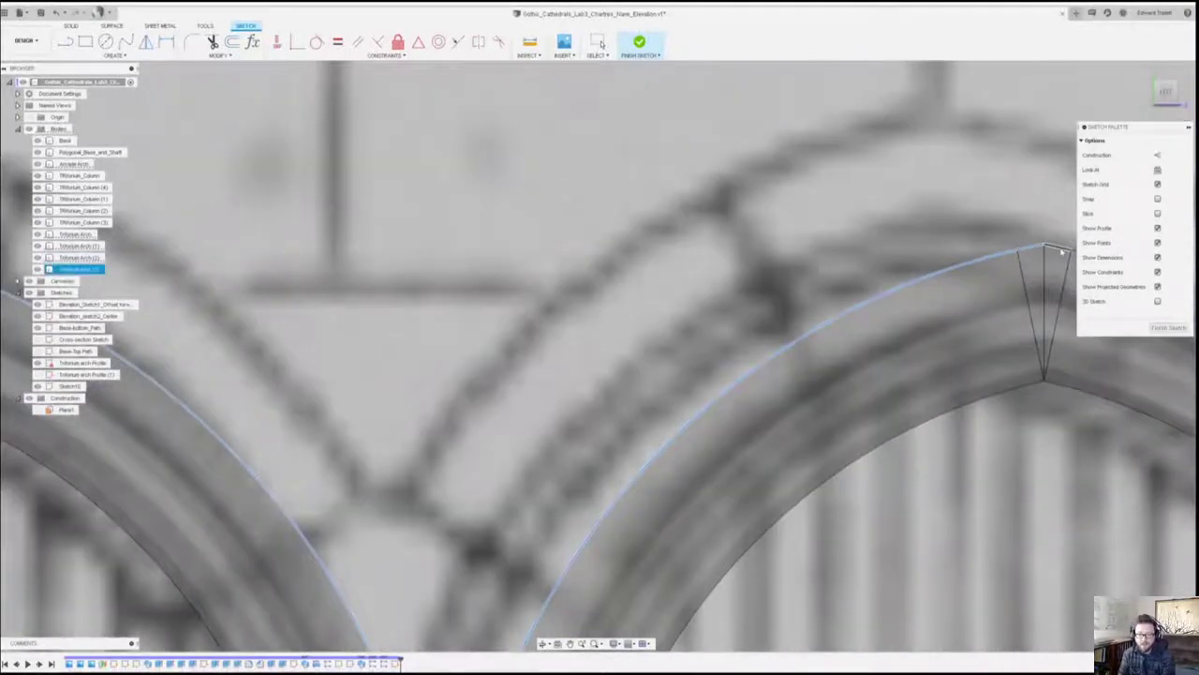
{"action": "left_click", "coordinate": [1060, 250]}
{"action": "scroll", "coordinate": [264, 265], "scroll_direction": "down", "scroll_amount": 5}
{"action": "scroll", "coordinate": [765, 305], "scroll_direction": "down", "scroll_amount": 5}
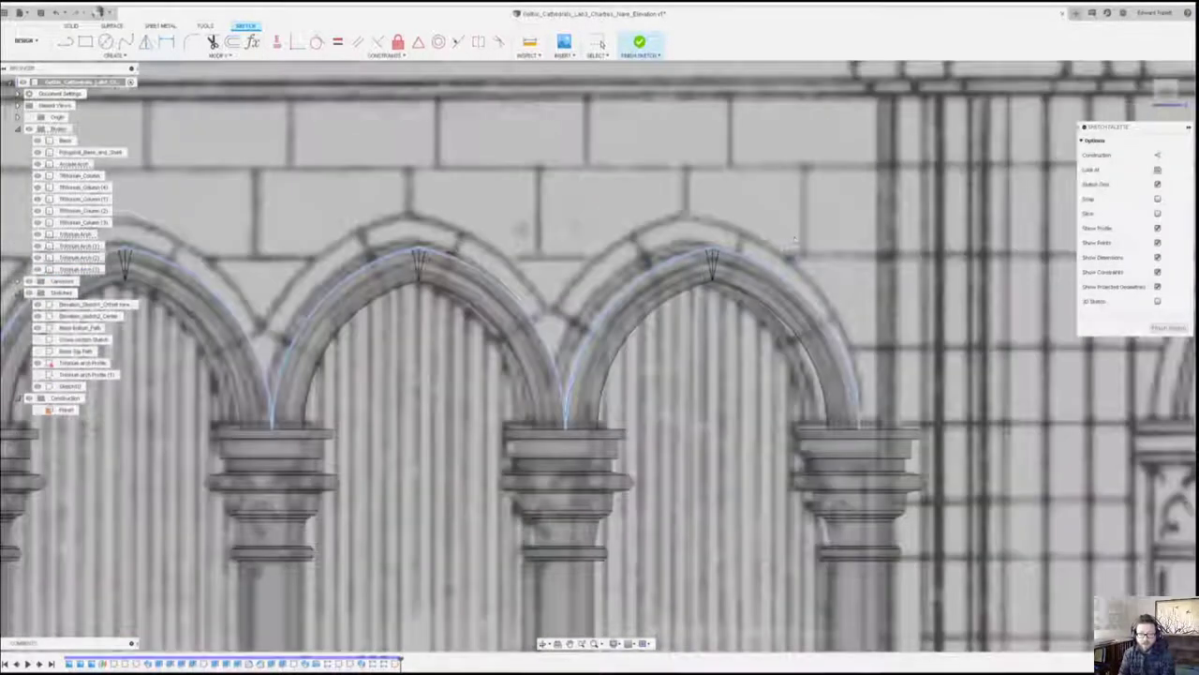
{"action": "scroll", "coordinate": [792, 248], "scroll_direction": "down", "scroll_amount": 6}
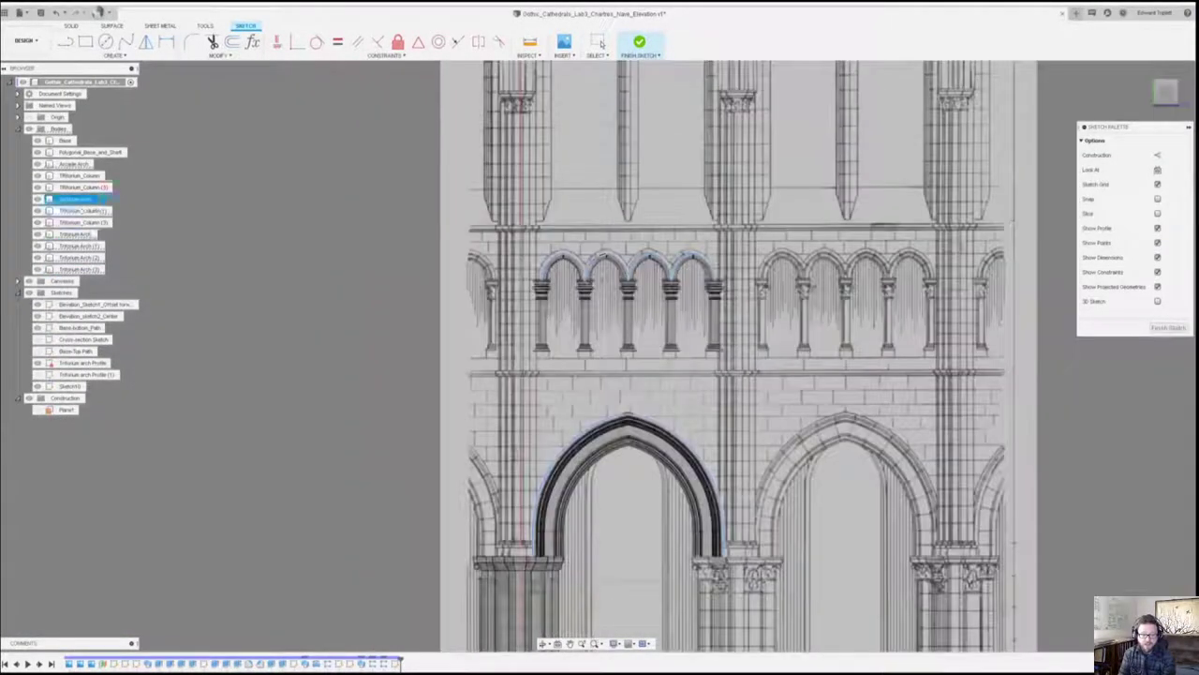
Hide the bodies and add the bay's two vertical centre lines and its floor line to the selection.
{"action": "scroll", "coordinate": [647, 439], "scroll_direction": "up", "scroll_amount": 4}
{"action": "scroll", "coordinate": [751, 178], "scroll_direction": "down", "scroll_amount": 3}
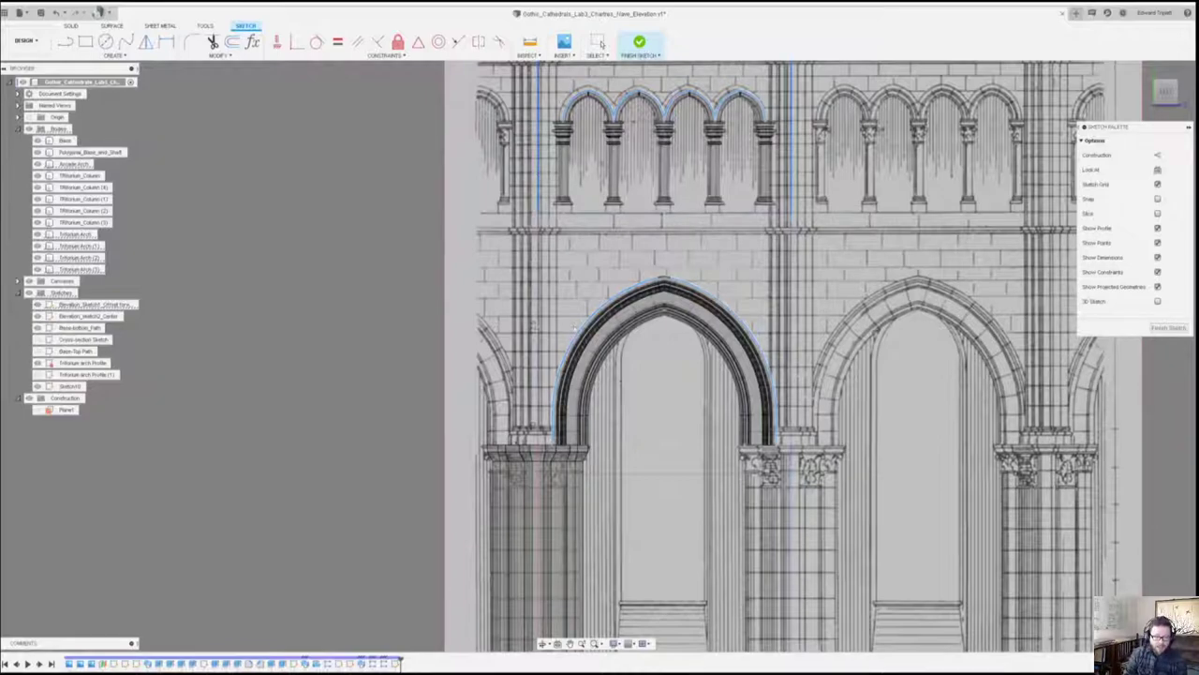
{"action": "left_click", "coordinate": [30, 129]}
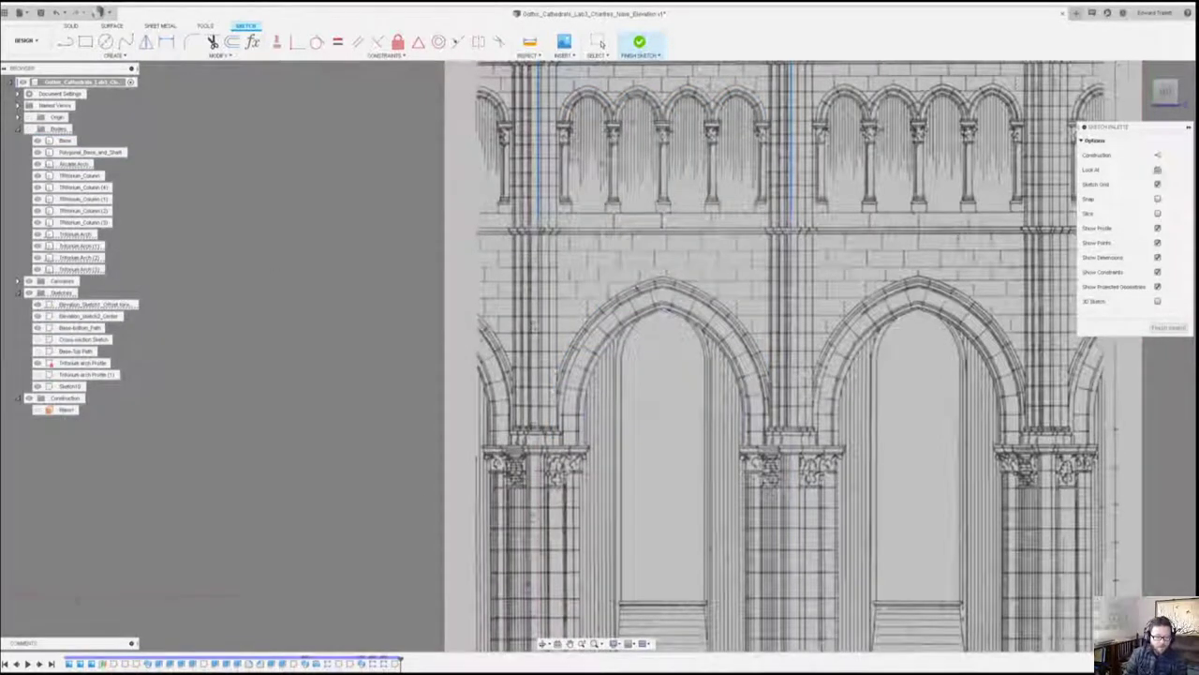
{"action": "scroll", "coordinate": [546, 504], "scroll_direction": "down", "scroll_amount": 5}
{"action": "scroll", "coordinate": [550, 622], "scroll_direction": "up", "scroll_amount": 5}
{"action": "scroll", "coordinate": [550, 621], "scroll_direction": "up", "scroll_amount": 3}
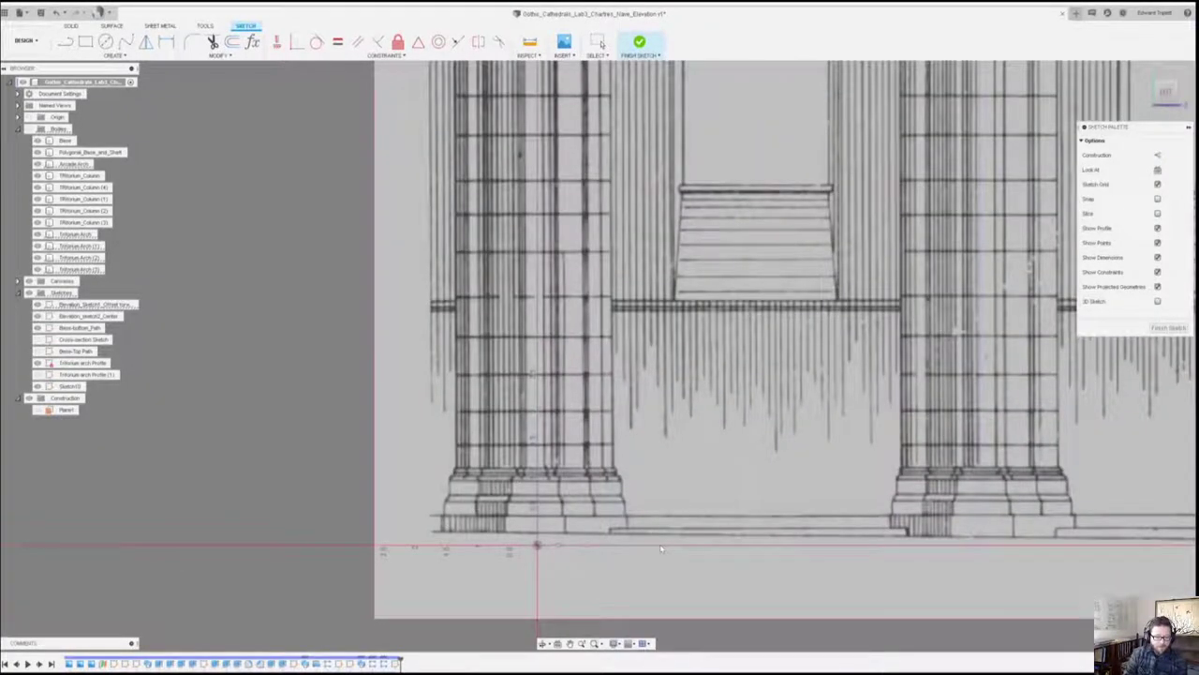
{"action": "scroll", "coordinate": [661, 557], "scroll_direction": "down", "scroll_amount": 5}
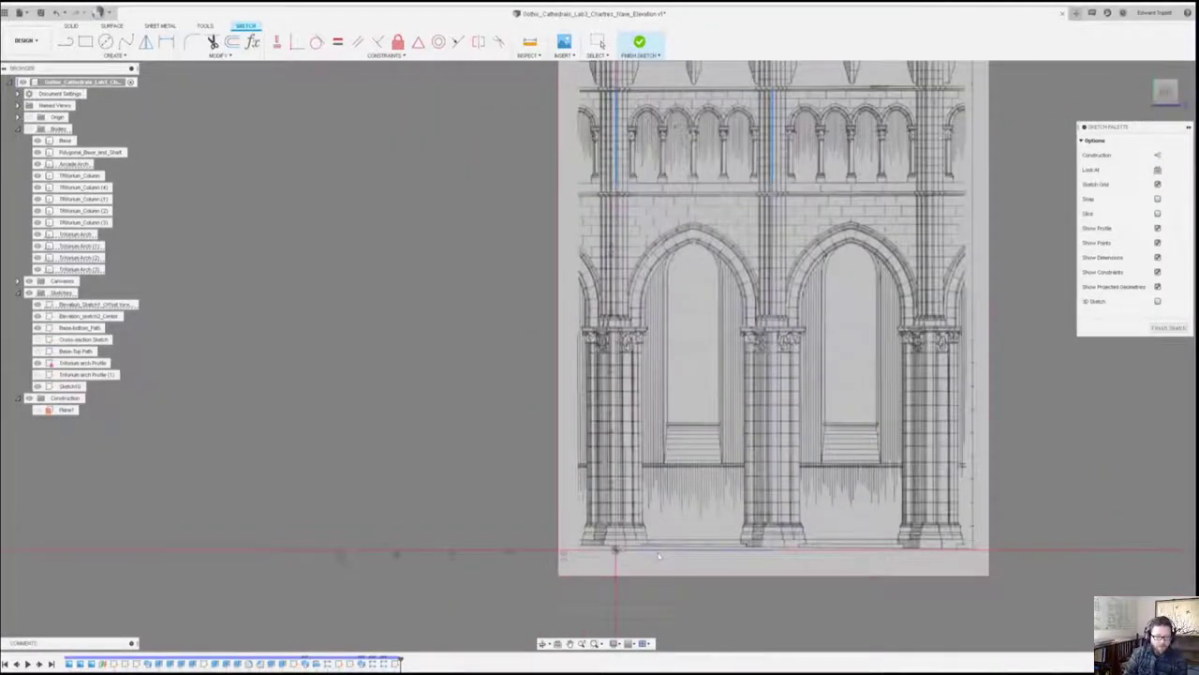
{"action": "scroll", "coordinate": [736, 305], "scroll_direction": "up", "scroll_amount": 5}
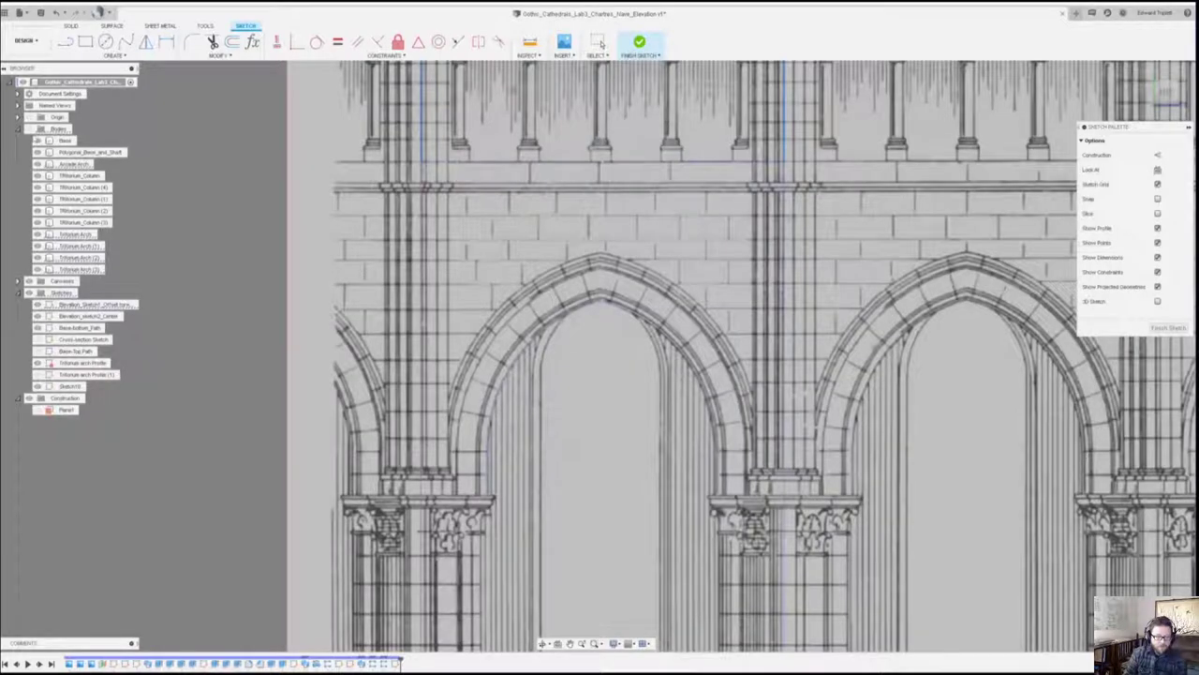
{"action": "scroll", "coordinate": [605, 264], "scroll_direction": "up", "scroll_amount": 5}
Show the bodies again and complete the bay outline selection with the horizontal line above the triforium arches.
{"action": "left_click", "coordinate": [607, 266]}
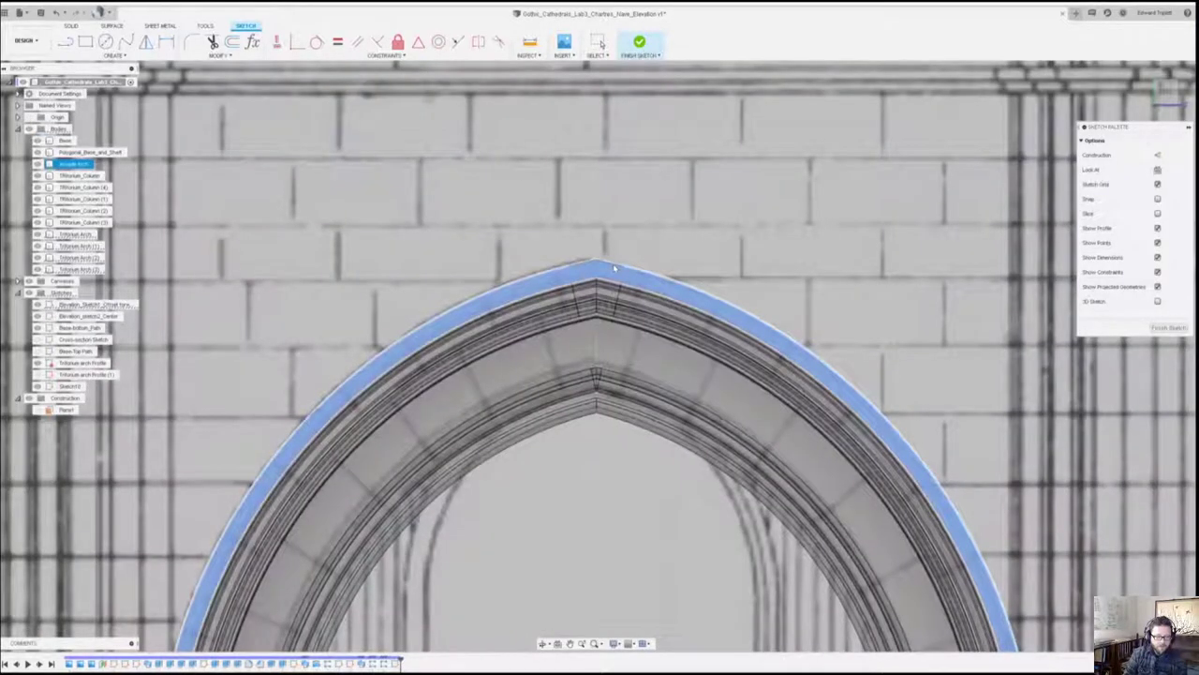
{"action": "scroll", "coordinate": [611, 265], "scroll_direction": "down", "scroll_amount": 5}
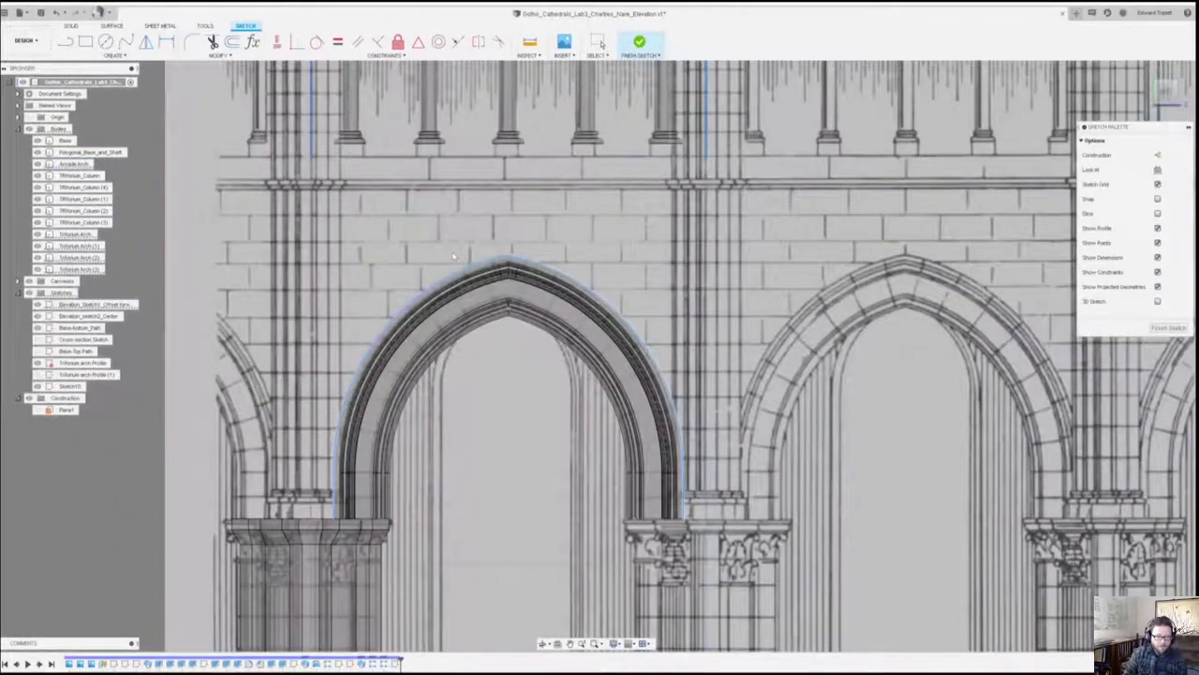
{"action": "key", "text": "Escape"}
{"action": "scroll", "coordinate": [605, 187], "scroll_direction": "up", "scroll_amount": 5}
{"action": "scroll", "coordinate": [604, 187], "scroll_direction": "down", "scroll_amount": 6}
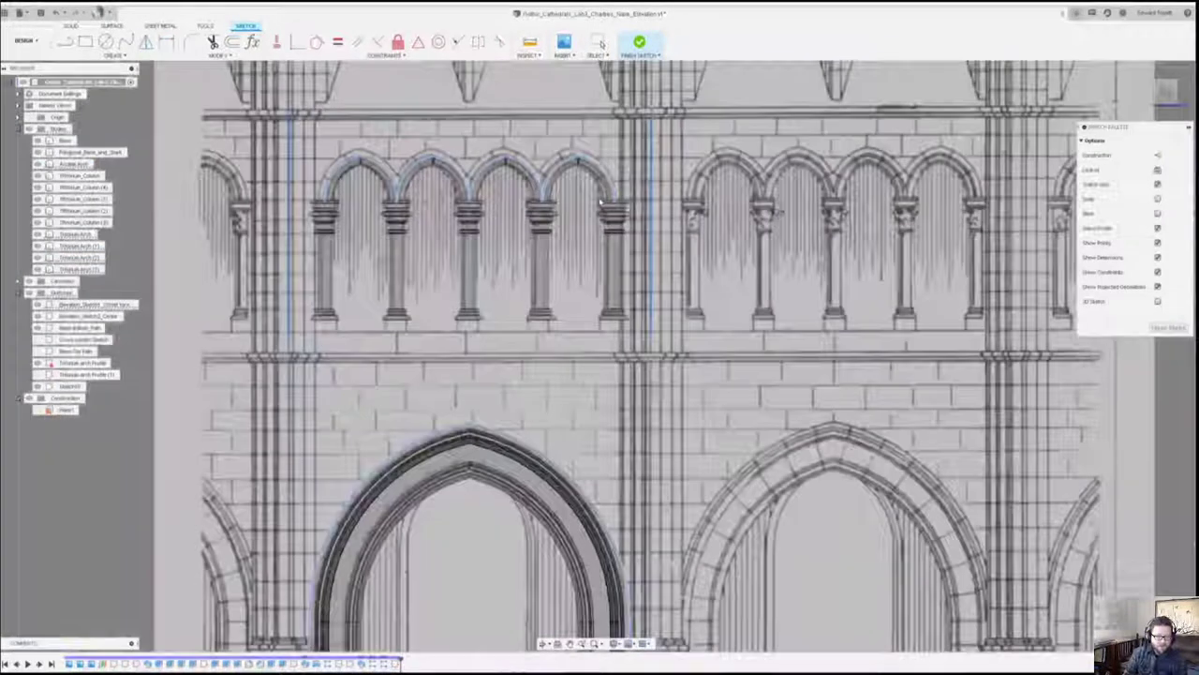
{"action": "left_click", "coordinate": [538, 143]}
{"action": "scroll", "coordinate": [600, 281], "scroll_direction": "down", "scroll_amount": 3}
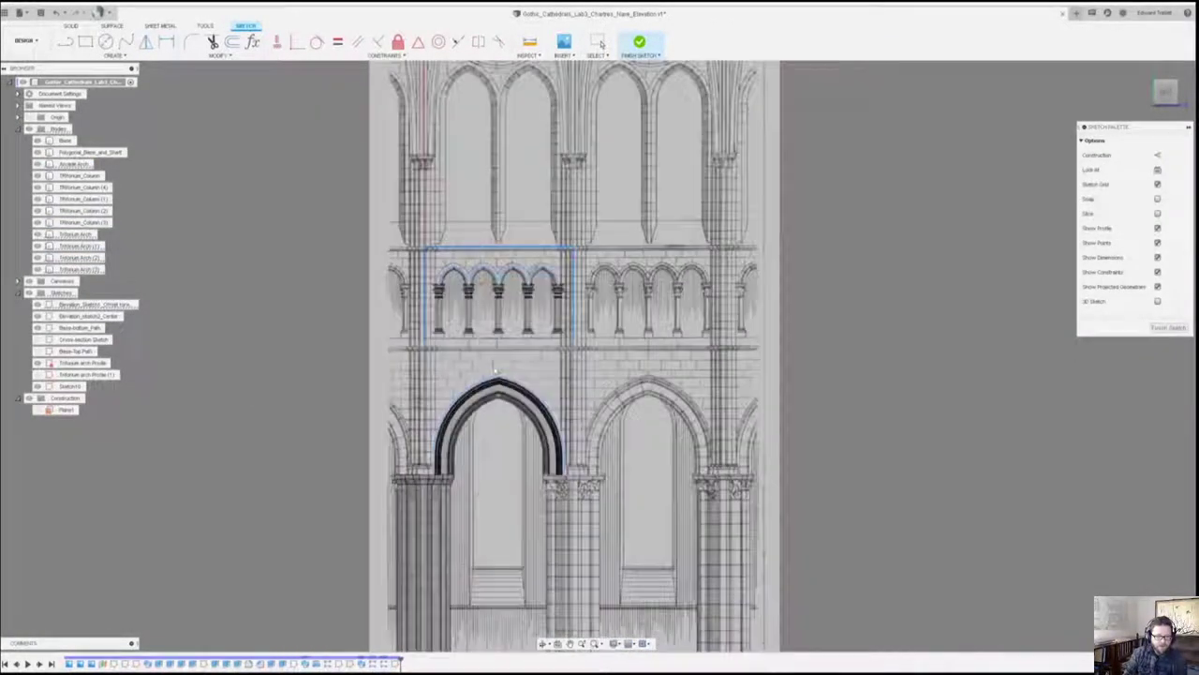
Project the selected arch edges and bay boundary lines into the sketch.
{"action": "left_click", "coordinate": [114, 55]}
{"action": "mouse_move", "coordinate": [93, 238]}
{"action": "left_click", "coordinate": [159, 239]}
{"action": "left_click", "coordinate": [1140, 196]}
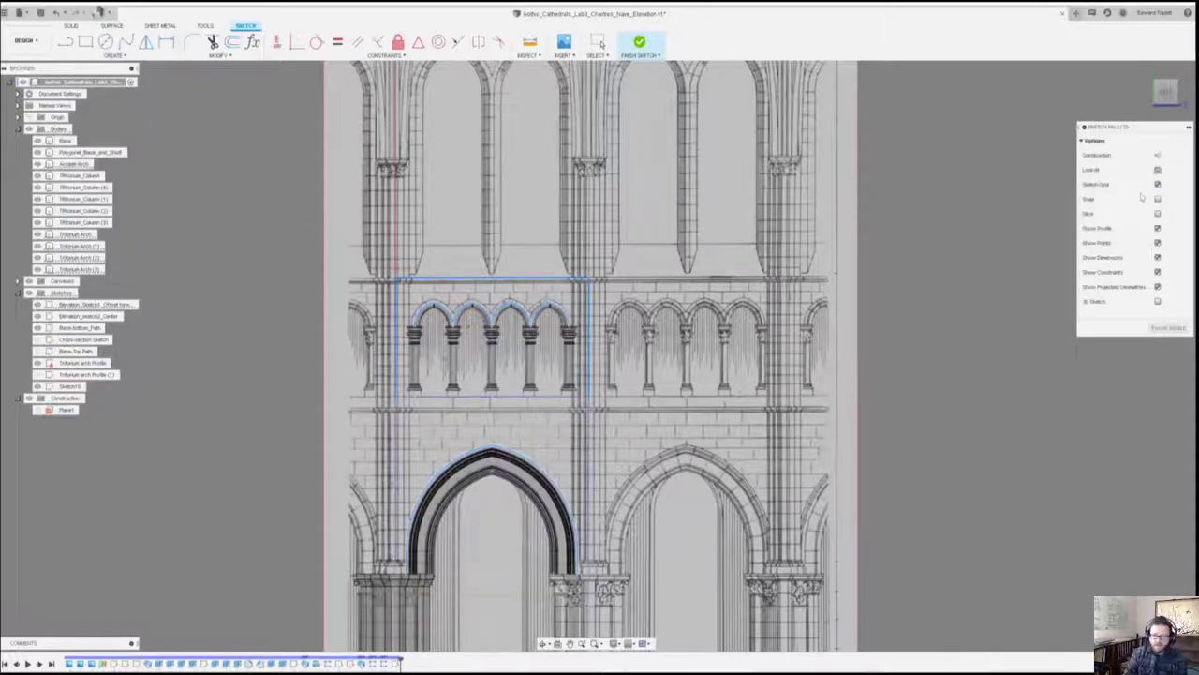
Check the projected bay outline and the foot of the rightmost triforium arch for gaps in the wall profile.
{"action": "scroll", "coordinate": [461, 404], "scroll_direction": "down", "scroll_amount": 3}
{"action": "left_click", "coordinate": [490, 367]}
{"action": "scroll", "coordinate": [517, 479], "scroll_direction": "up", "scroll_amount": 5}
{"action": "scroll", "coordinate": [651, 271], "scroll_direction": "up", "scroll_amount": 5}
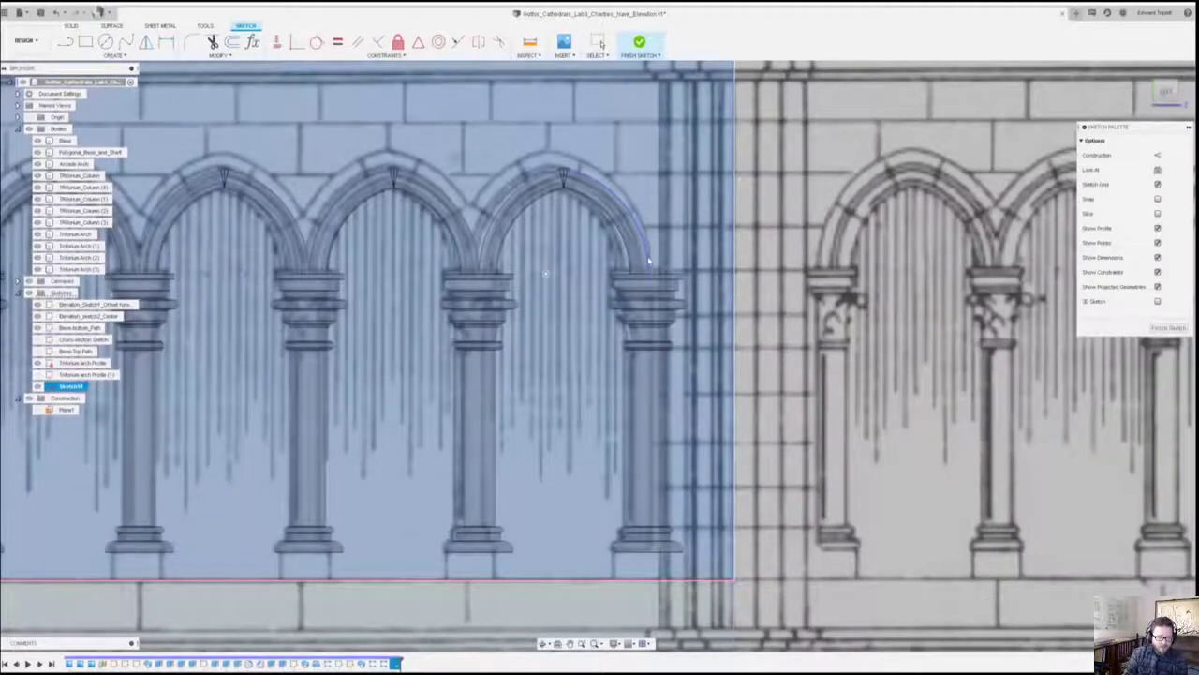
{"action": "left_click", "coordinate": [648, 262]}
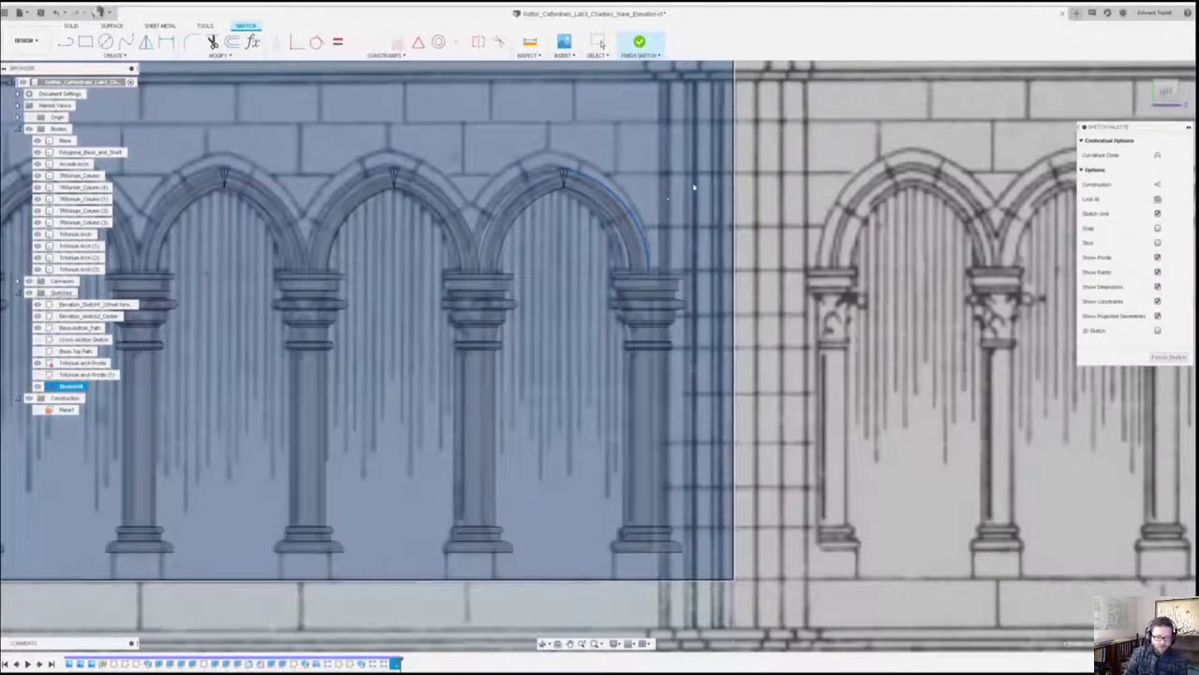
{"action": "scroll", "coordinate": [648, 262], "scroll_direction": "down", "scroll_amount": 5}
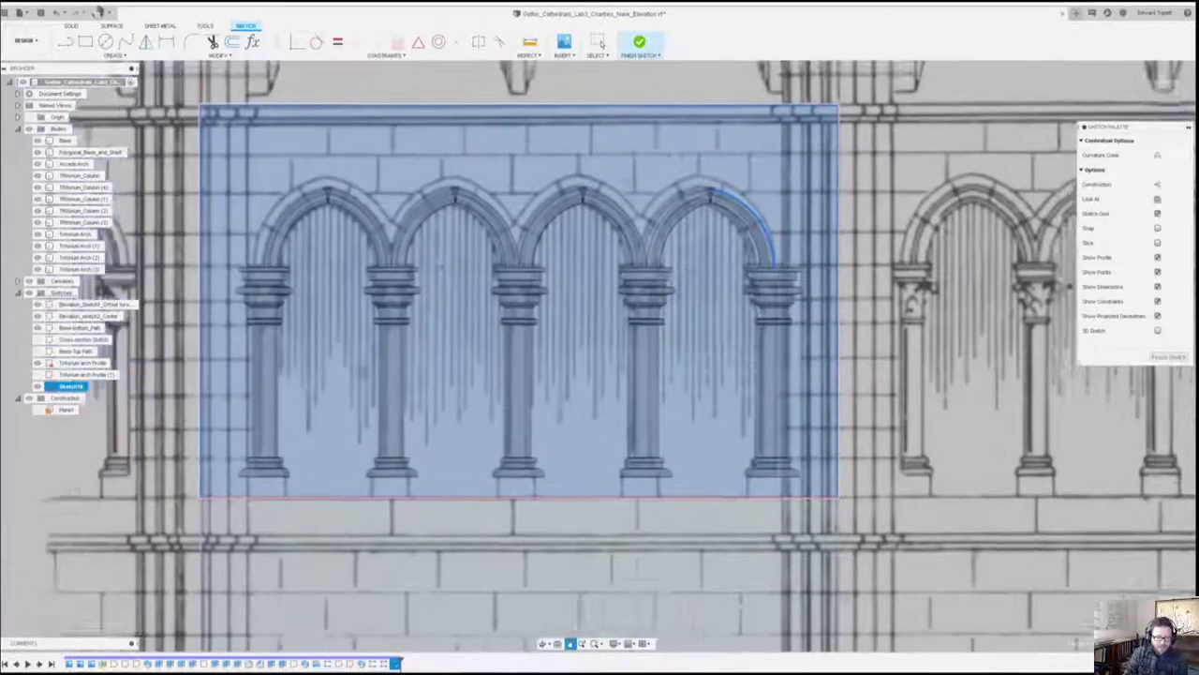
{"action": "middle_click_drag", "start_coordinate": [619, 251], "coordinate": [640, 244]}
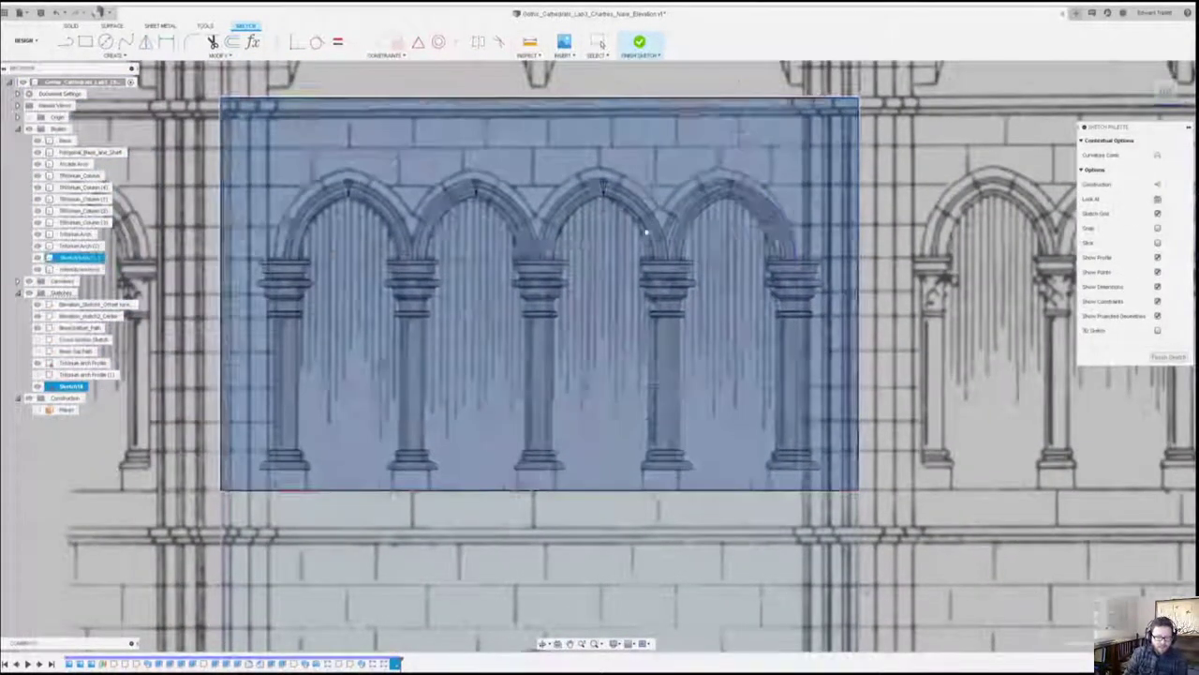
Draw a horizontal line from the right foot of the arcade arch to the bay's right centre line.
{"action": "scroll", "coordinate": [640, 244], "scroll_direction": "down", "scroll_amount": 4}
{"action": "middle_click_drag", "start_coordinate": [650, 466], "coordinate": [578, 243]}
{"action": "scroll", "coordinate": [700, 562], "scroll_direction": "up", "scroll_amount": 4}
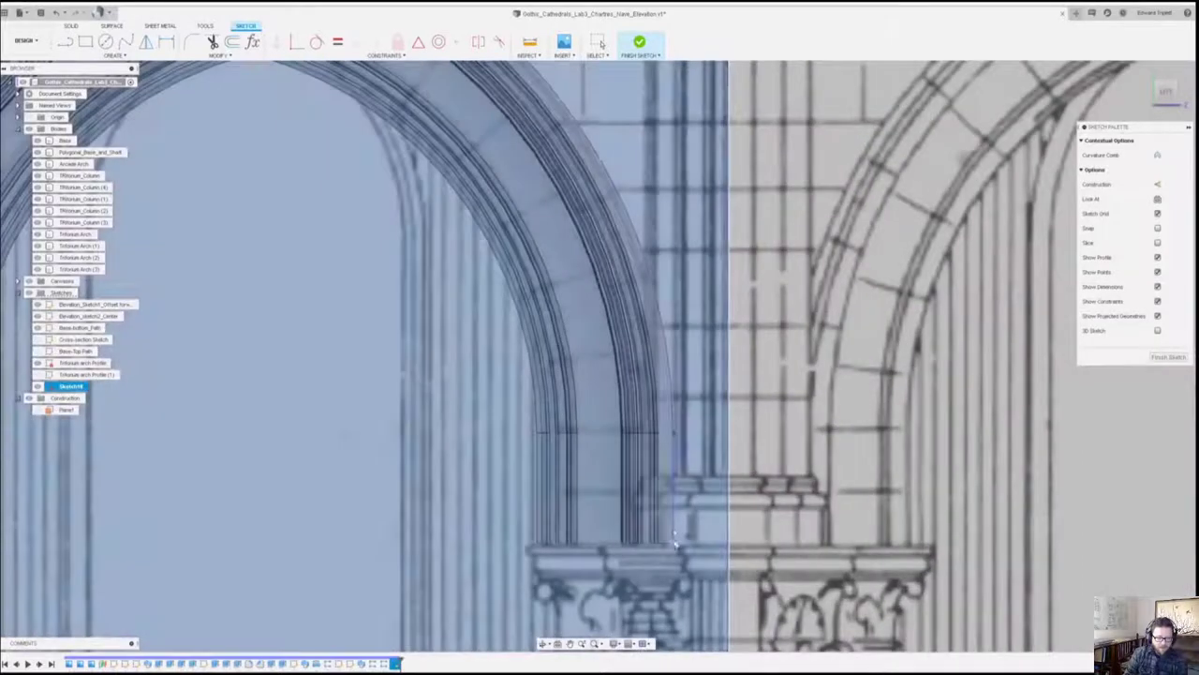
{"action": "key", "text": "l"}
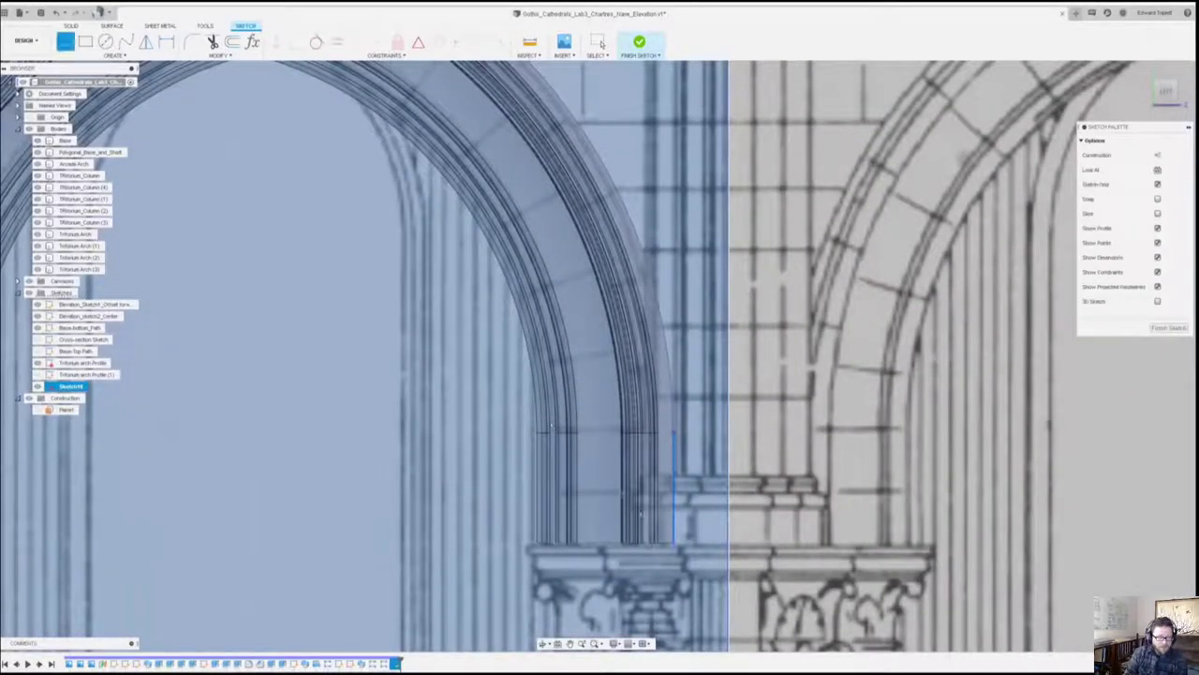
{"action": "left_click", "coordinate": [674, 543]}
{"action": "left_click", "coordinate": [728, 543]}
{"action": "scroll", "coordinate": [728, 541], "scroll_direction": "down", "scroll_amount": 4}
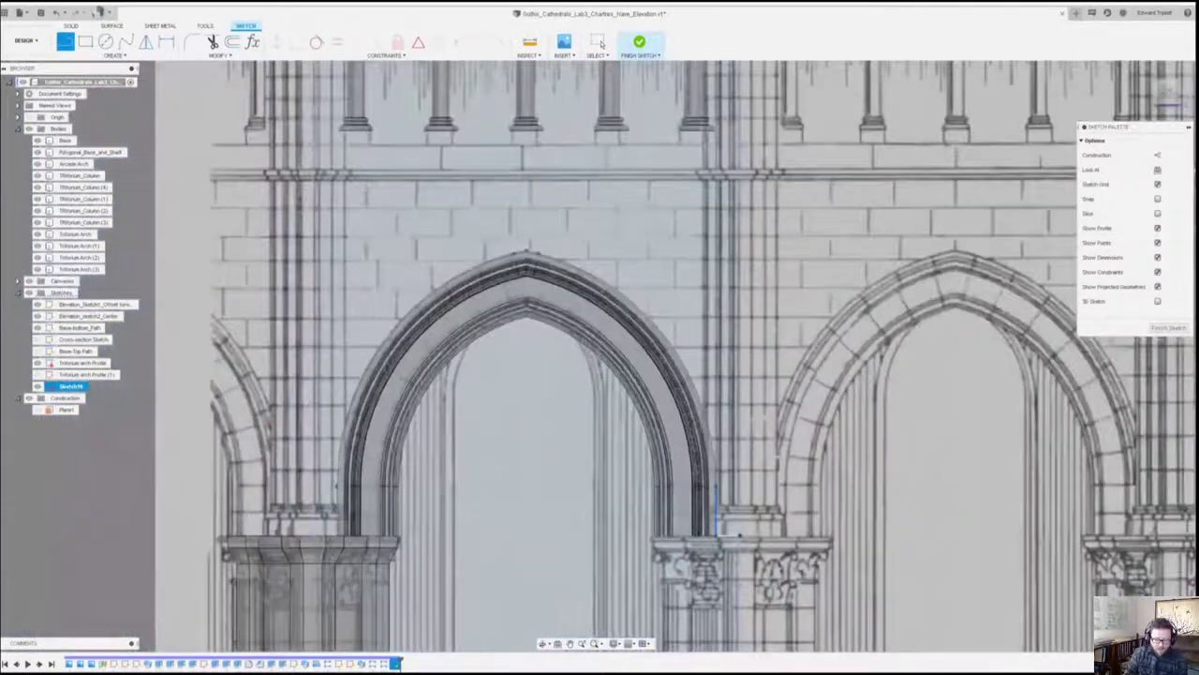
Draw a matching horizontal line from the left foot of the arcade arch to the bay's left centre line.
{"action": "scroll", "coordinate": [352, 545], "scroll_direction": "up", "scroll_amount": 3}
{"action": "left_click", "coordinate": [340, 524]}
{"action": "left_click", "coordinate": [303, 524]}
{"action": "scroll", "coordinate": [545, 533], "scroll_direction": "down", "scroll_amount": 5}
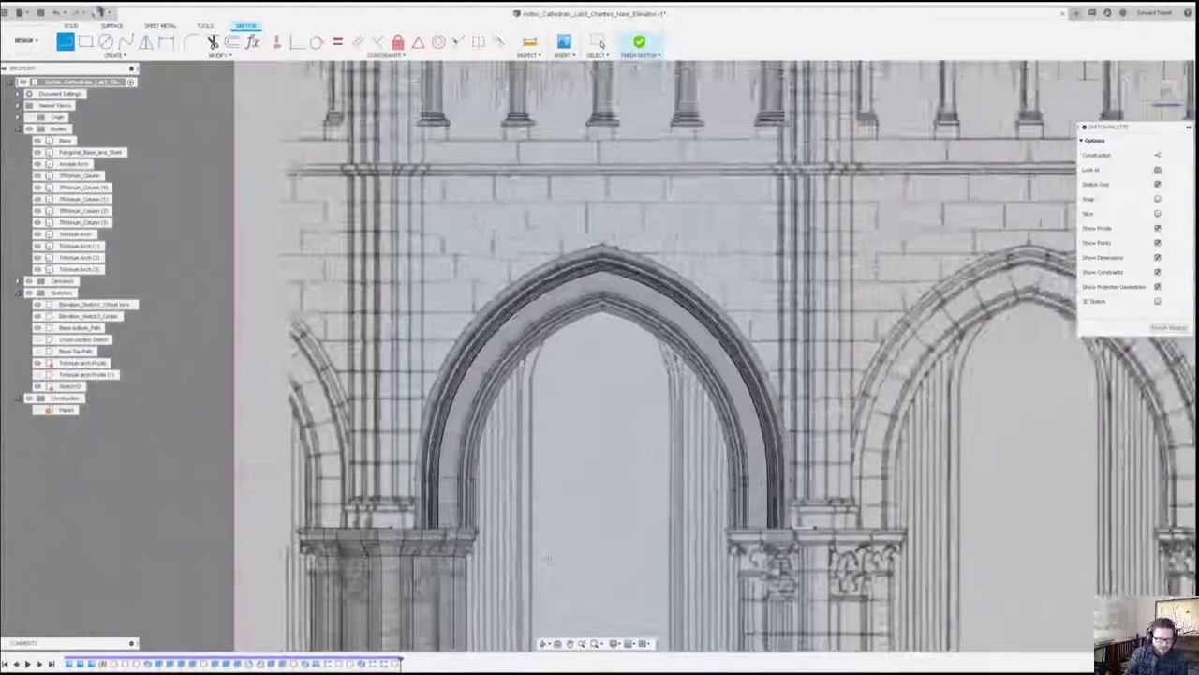
{"action": "scroll", "coordinate": [692, 355], "scroll_direction": "up", "scroll_amount": 3}
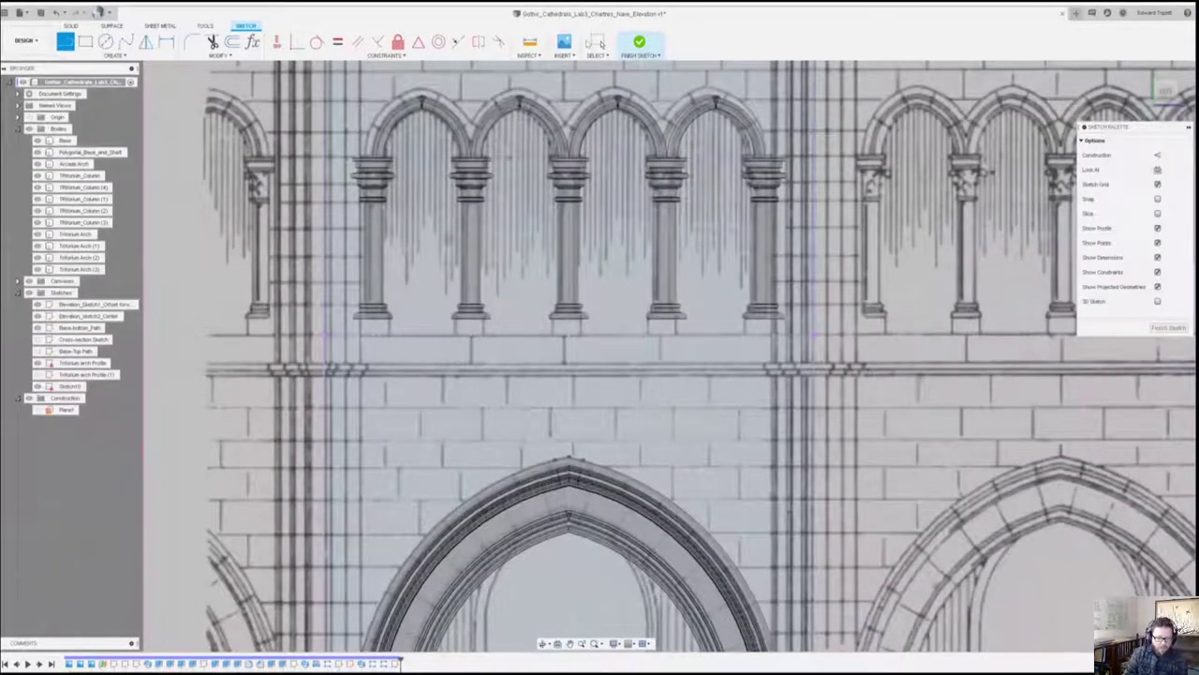
{"action": "key", "text": "Escape"}
Draw vertical lines from the outer feet of the rightmost and leftmost triforium arches down to the sill line.
{"action": "scroll", "coordinate": [594, 412], "scroll_direction": "down", "scroll_amount": 2}
{"action": "scroll", "coordinate": [677, 322], "scroll_direction": "up", "scroll_amount": 5}
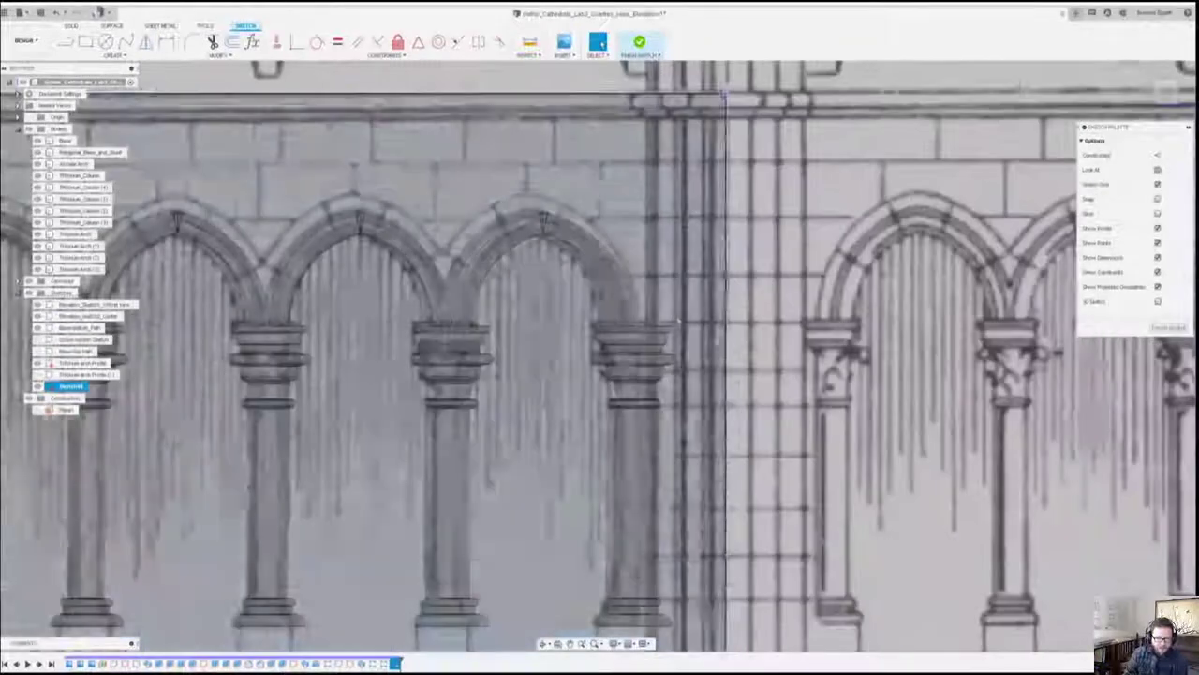
{"action": "key", "text": "l"}
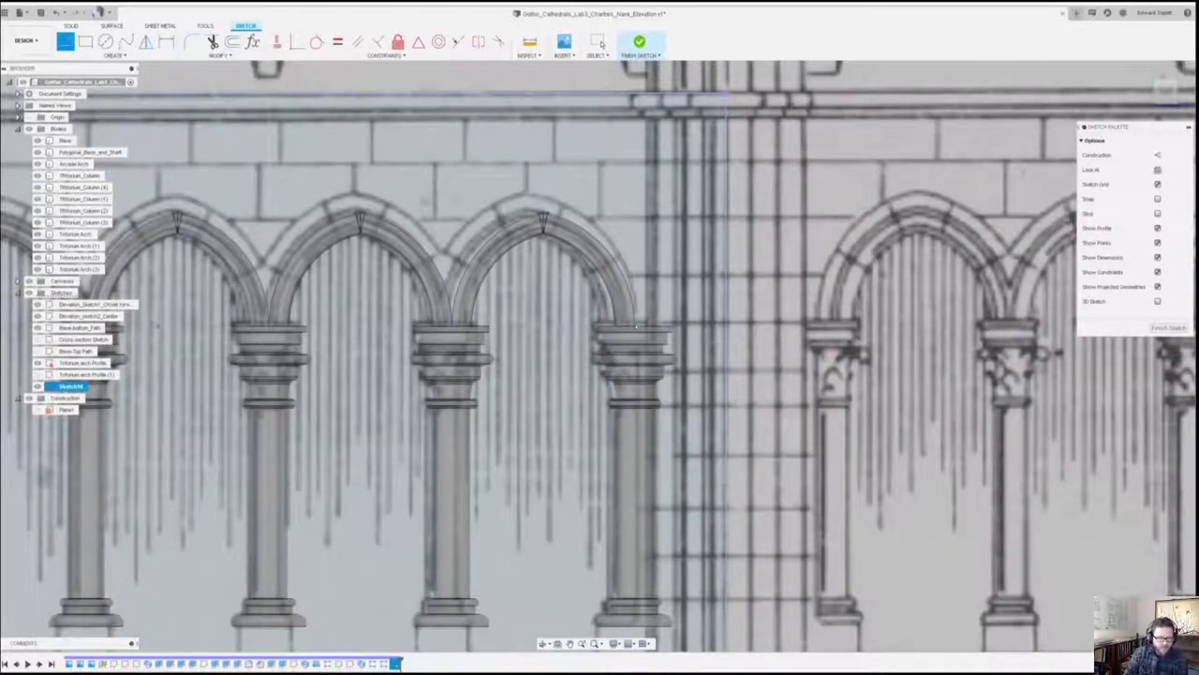
{"action": "scroll", "coordinate": [636, 327], "scroll_direction": "down", "scroll_amount": 2}
{"action": "scroll", "coordinate": [656, 539], "scroll_direction": "up", "scroll_amount": 1}
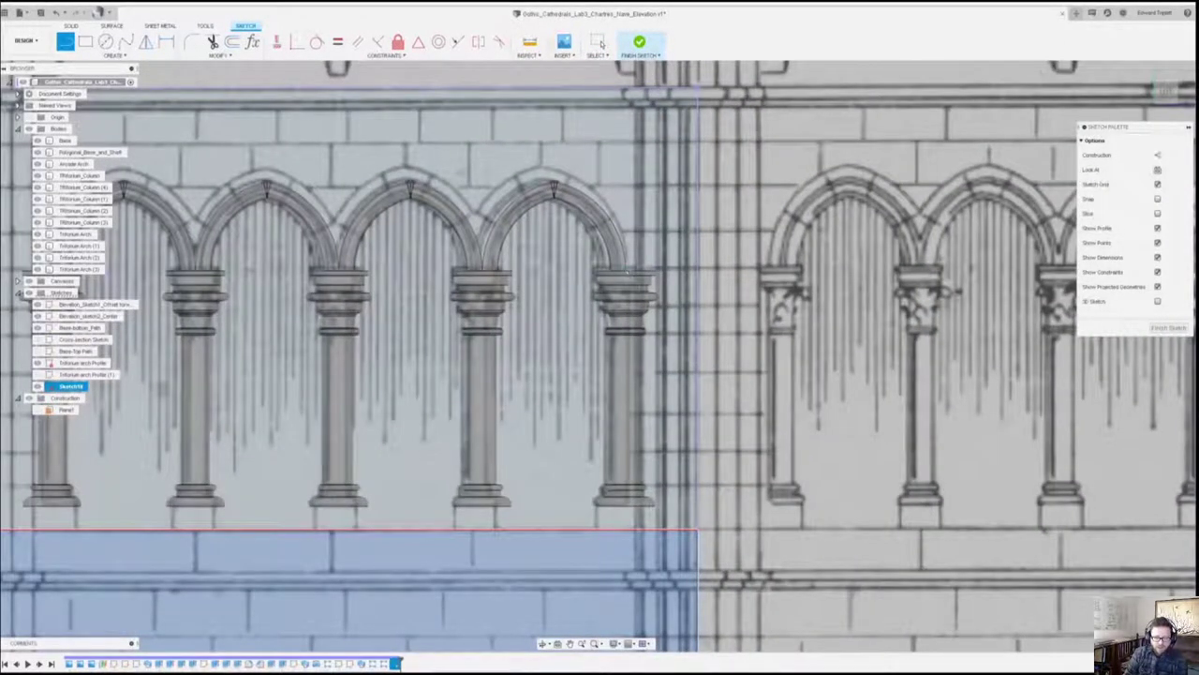
{"action": "left_click", "coordinate": [627, 271]}
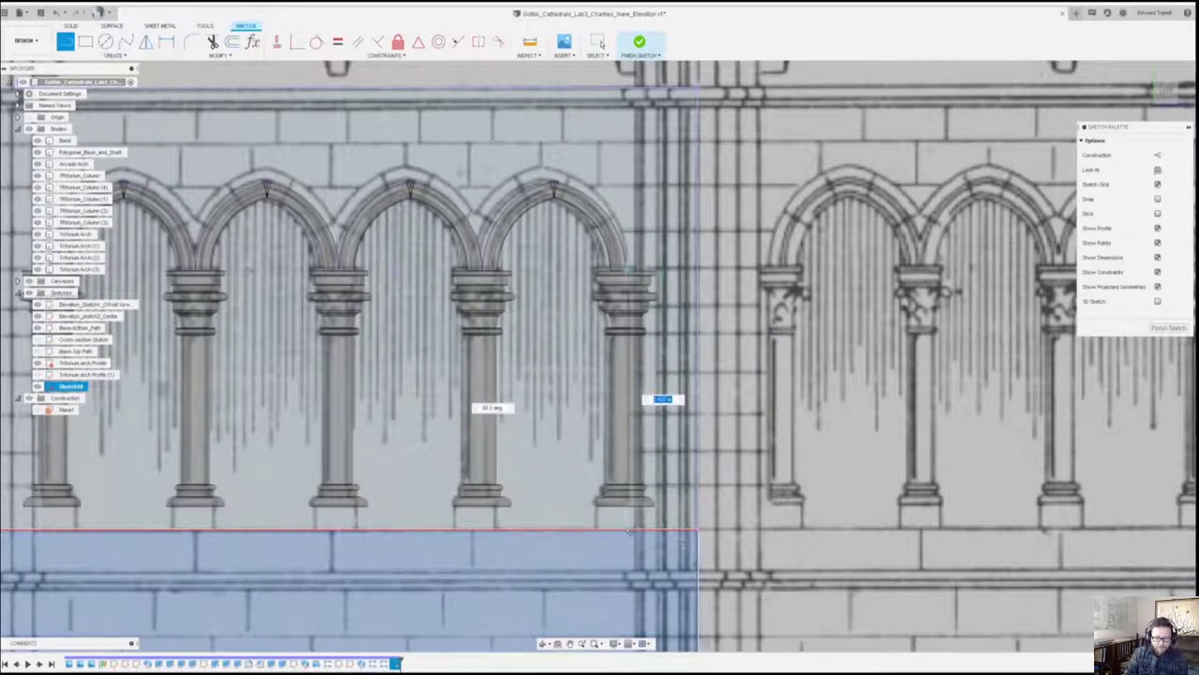
{"action": "left_click", "coordinate": [629, 532]}
{"action": "scroll", "coordinate": [836, 411], "scroll_direction": "down", "scroll_amount": 5}
{"action": "left_click", "coordinate": [384, 331]}
{"action": "left_click", "coordinate": [383, 479]}
Select the closed wall profile around the triforium arches and the spandrel profile above the arcade arch, and finish the sketch.
{"action": "left_click", "coordinate": [598, 42]}
{"action": "left_click", "coordinate": [551, 271]}
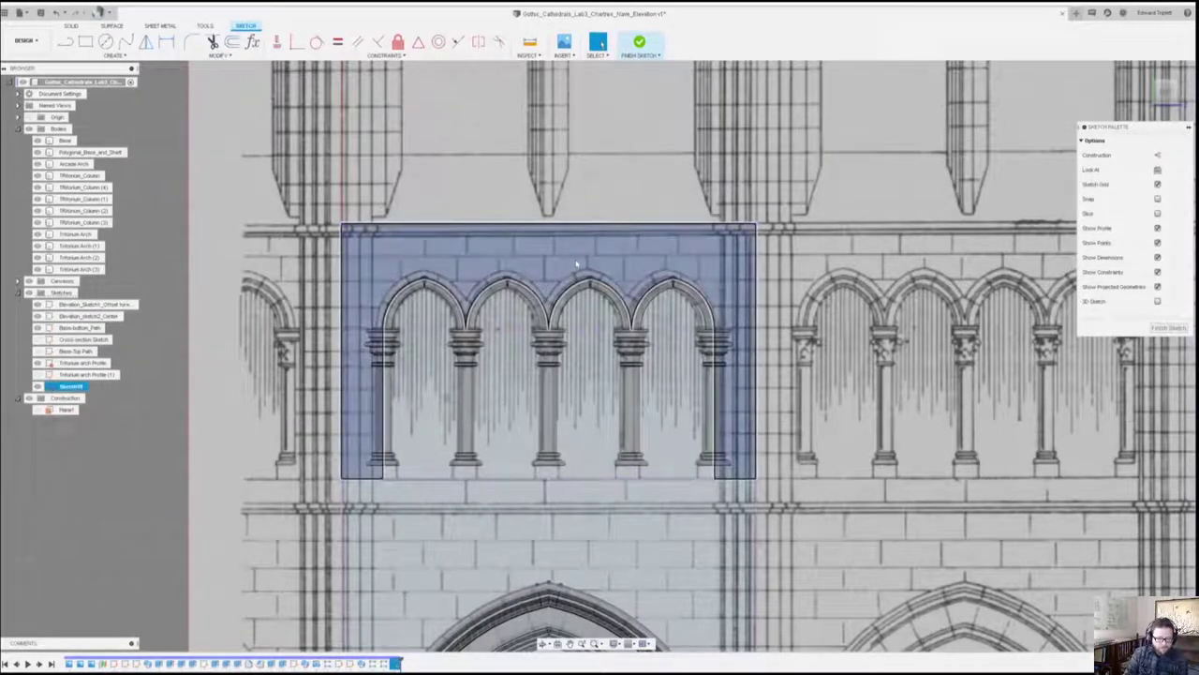
{"action": "scroll", "coordinate": [594, 261], "scroll_direction": "down", "scroll_amount": 2}
{"action": "scroll", "coordinate": [632, 413], "scroll_direction": "down", "scroll_amount": 3}
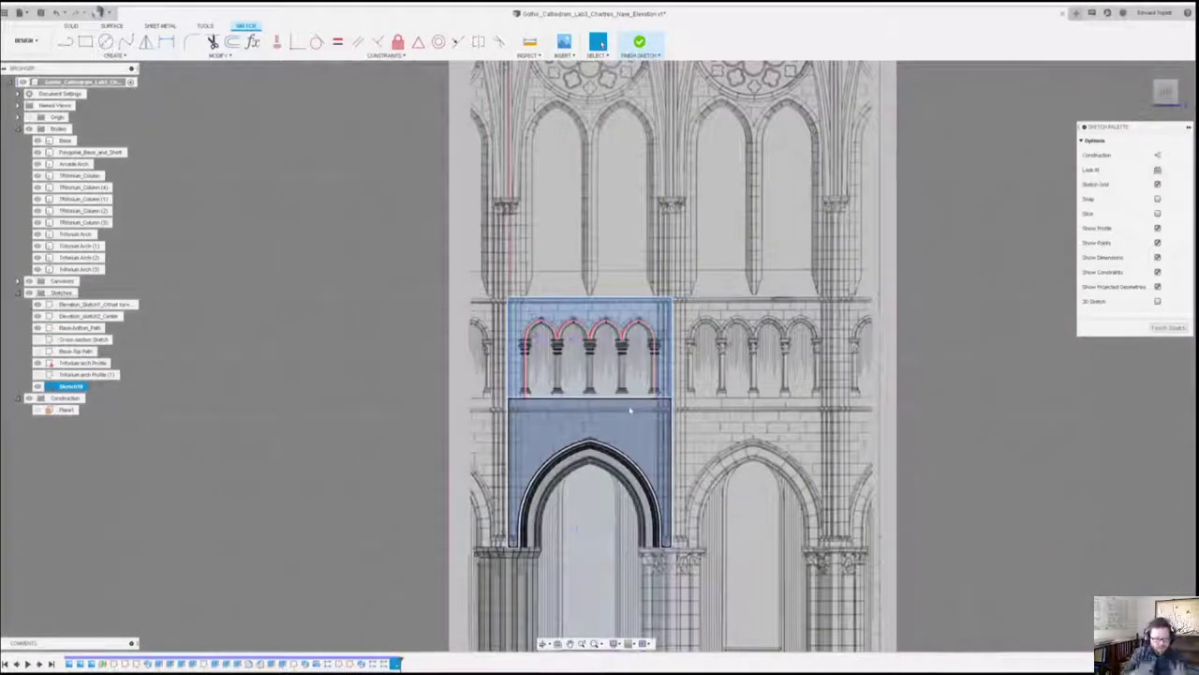
{"action": "scroll", "coordinate": [623, 487], "scroll_direction": "up", "scroll_amount": 5}
{"action": "scroll", "coordinate": [660, 246], "scroll_direction": "down", "scroll_amount": 7}
{"action": "scroll", "coordinate": [659, 256], "scroll_direction": "up", "scroll_amount": 2}
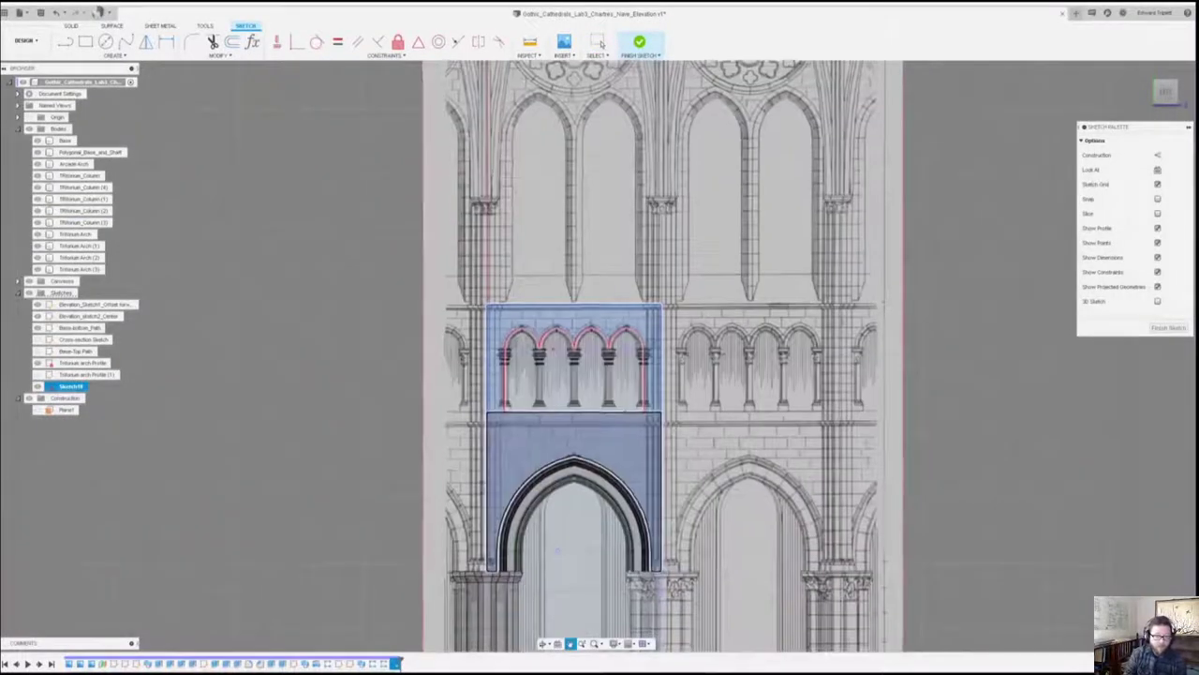
{"action": "left_click", "coordinate": [639, 41]}
Extrude the two wall profiles back through the wall thickness by about 1.7 m as a new body.
{"action": "mouse_move", "coordinate": [540, 428]}
{"action": "middle_mouse_down", "text": "shift"}
{"action": "mouse_move", "coordinate": [618, 455]}
{"action": "mouse_move", "coordinate": [612, 349]}
{"action": "middle_mouse_up", "text": "shift"}
{"action": "scroll", "coordinate": [621, 441], "scroll_direction": "down", "scroll_amount": 4}
{"action": "scroll", "coordinate": [614, 351], "scroll_direction": "up", "scroll_amount": 7}
{"action": "middle_click_drag", "start_coordinate": [687, 333], "coordinate": [695, 386]}
{"action": "key", "text": "e"}
{"action": "left_click_drag", "start_coordinate": [529, 395], "coordinate": [463, 396]}
{"action": "left_click", "coordinate": [1160, 282]}
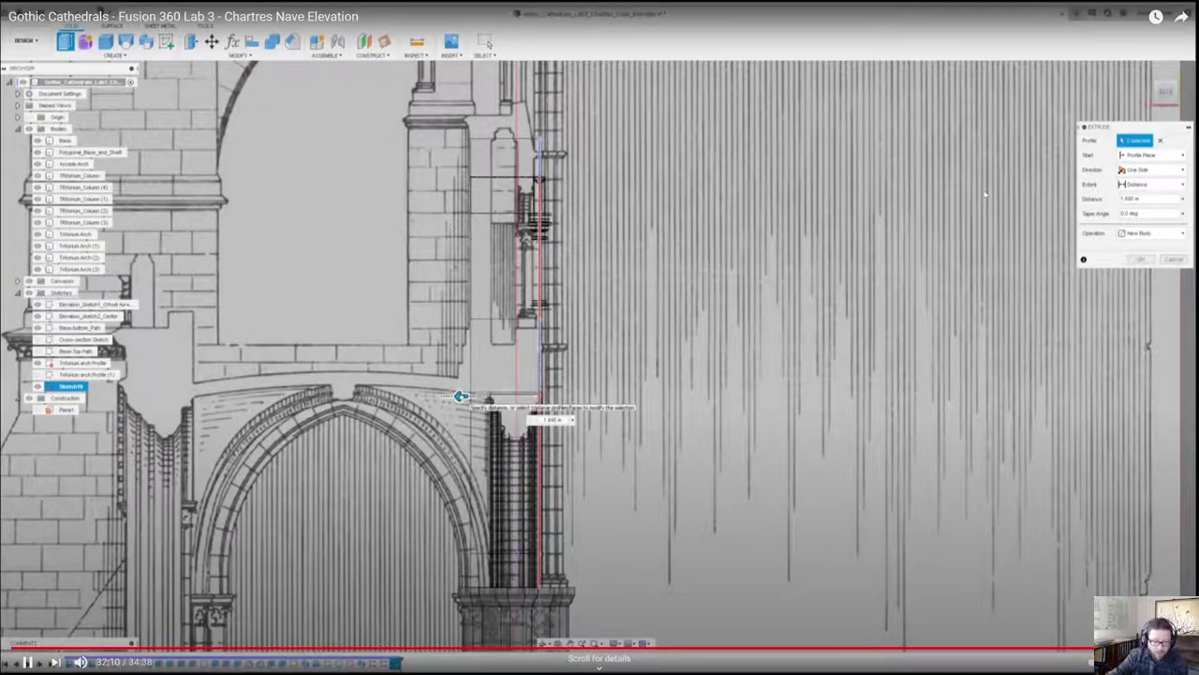
{"action": "left_click", "coordinate": [985, 195]}
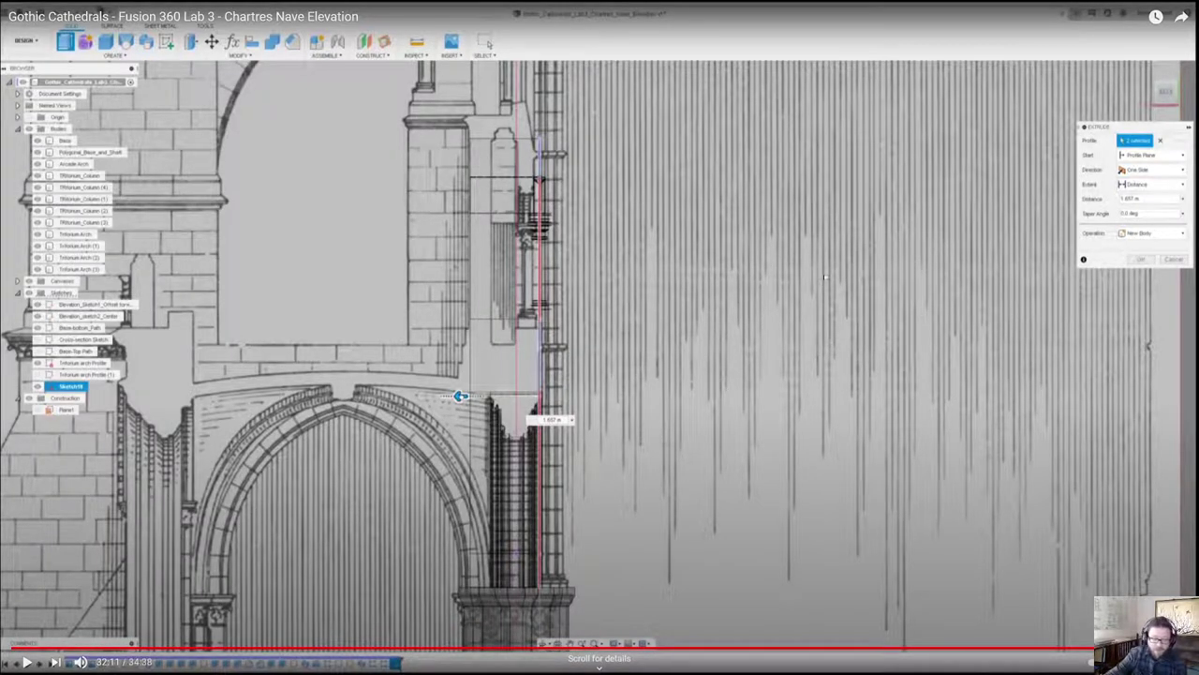
{"action": "left_click", "coordinate": [501, 572]}
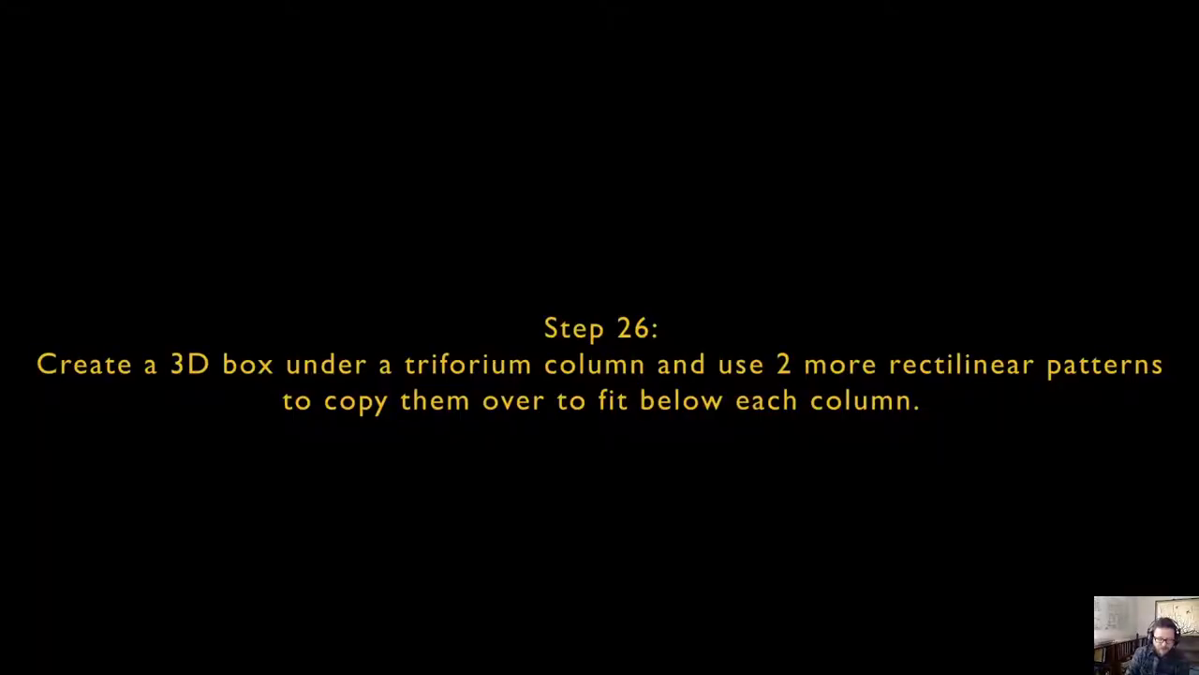
{"action": "key", "text": "space"}
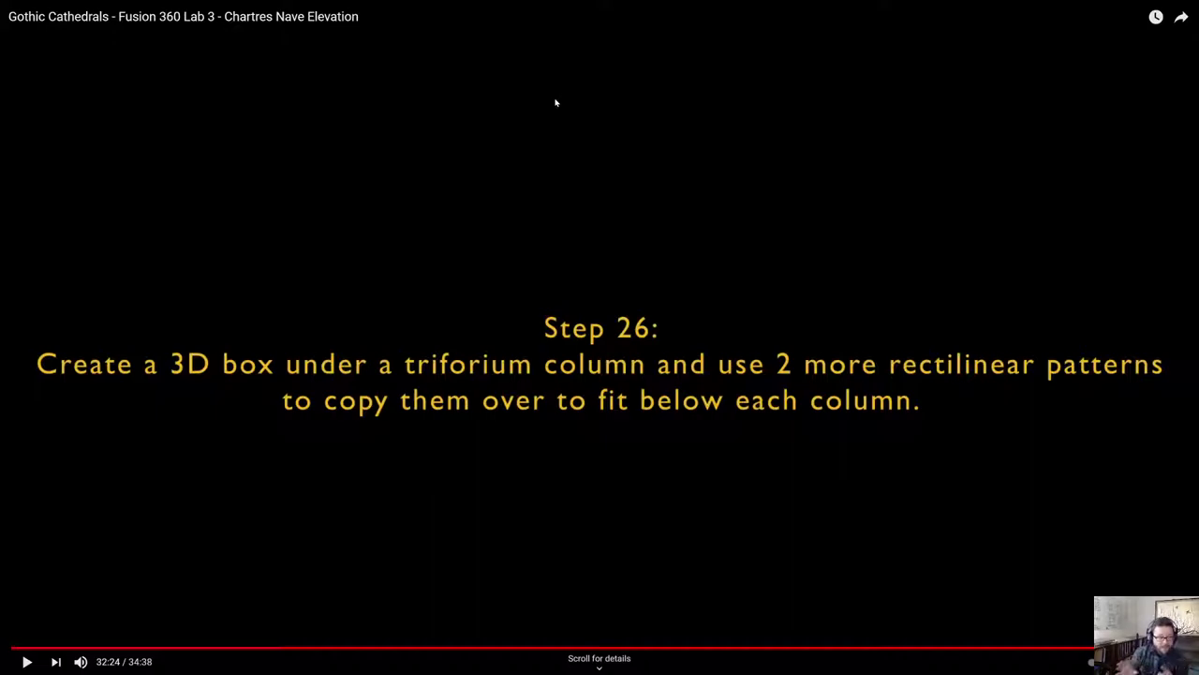
{"action": "left_click", "coordinate": [26, 661]}
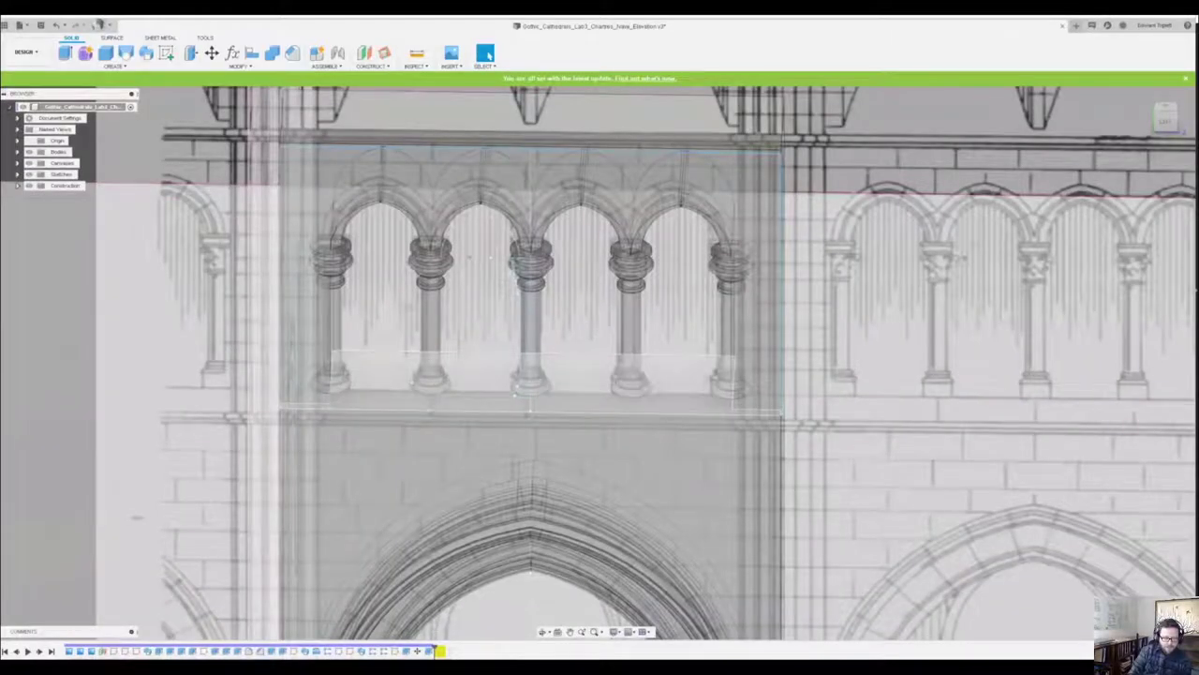
Start a box on the triforium sill face and draw its base rectangle around the foot of the second column from the left.
{"action": "middle_click_drag", "start_coordinate": [490, 257], "coordinate": [366, 356], "text": "shift"}
{"action": "left_click", "coordinate": [366, 355]}
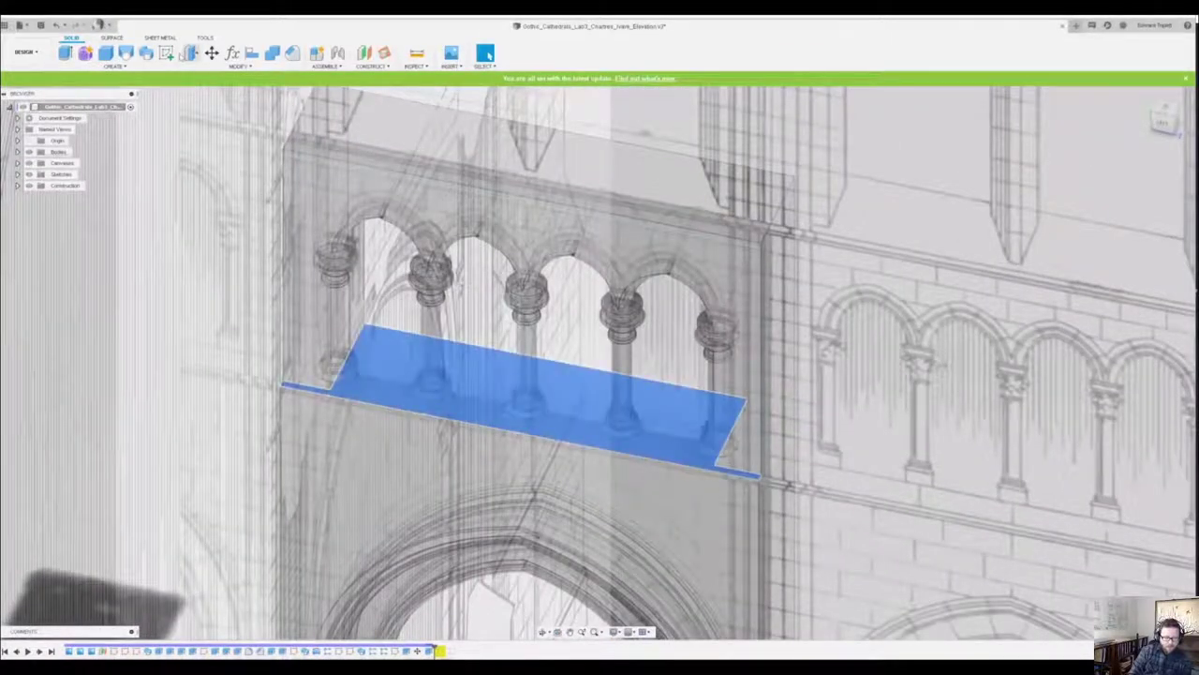
{"action": "left_click", "coordinate": [105, 57]}
{"action": "left_click_drag", "start_coordinate": [1163, 120], "coordinate": [1179, 152]}
{"action": "left_click", "coordinate": [1166, 115]}
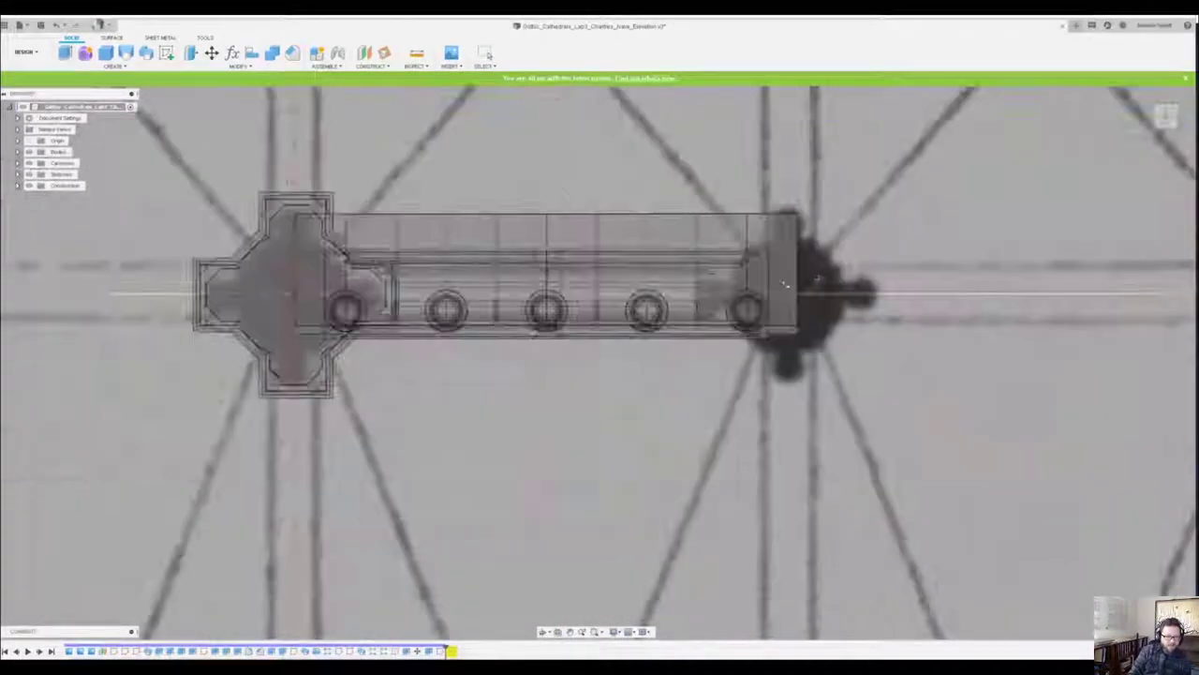
{"action": "scroll", "coordinate": [569, 314], "scroll_direction": "up", "scroll_amount": 5}
{"action": "middle_click_drag", "start_coordinate": [569, 314], "coordinate": [904, 315]}
{"action": "scroll", "coordinate": [471, 212], "scroll_direction": "up", "scroll_amount": 3}
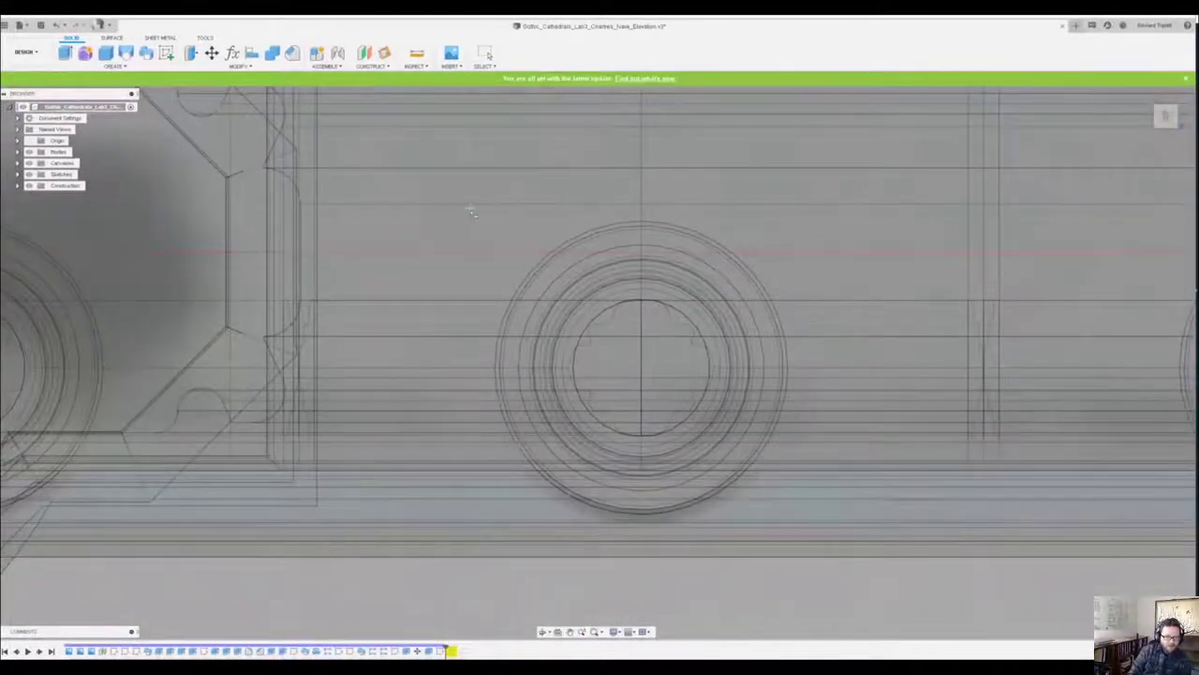
{"action": "left_click", "coordinate": [479, 214]}
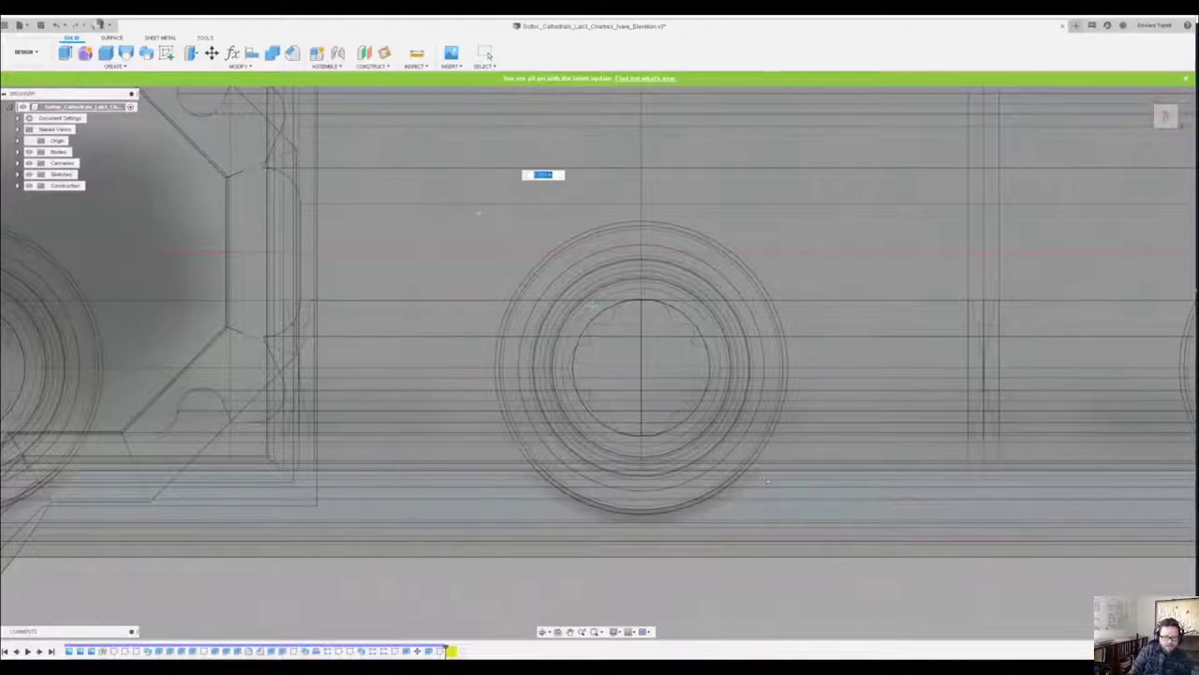
{"action": "left_click", "coordinate": [804, 527]}
Raise the box from the sill up into the column's moulded base and create it as a new body.
{"action": "key", "text": "e"}
{"action": "middle_click_drag", "start_coordinate": [736, 506], "coordinate": [753, 463], "text": "shift"}
{"action": "left_click", "coordinate": [1183, 190]}
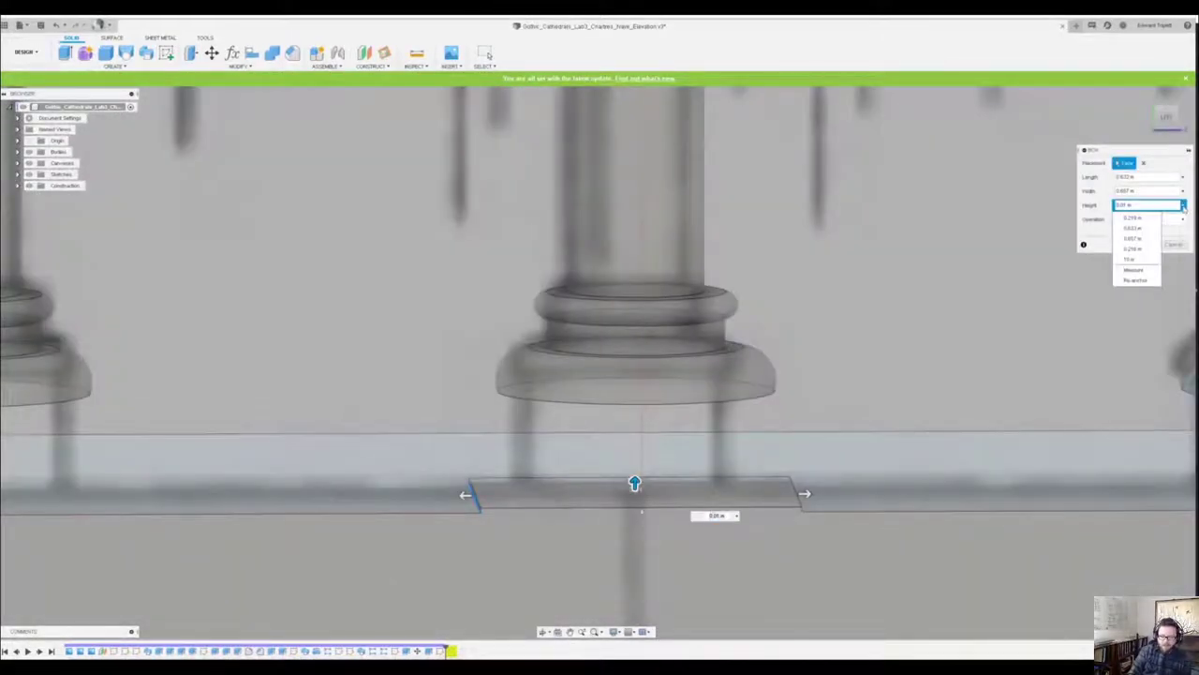
{"action": "left_click", "coordinate": [1139, 274]}
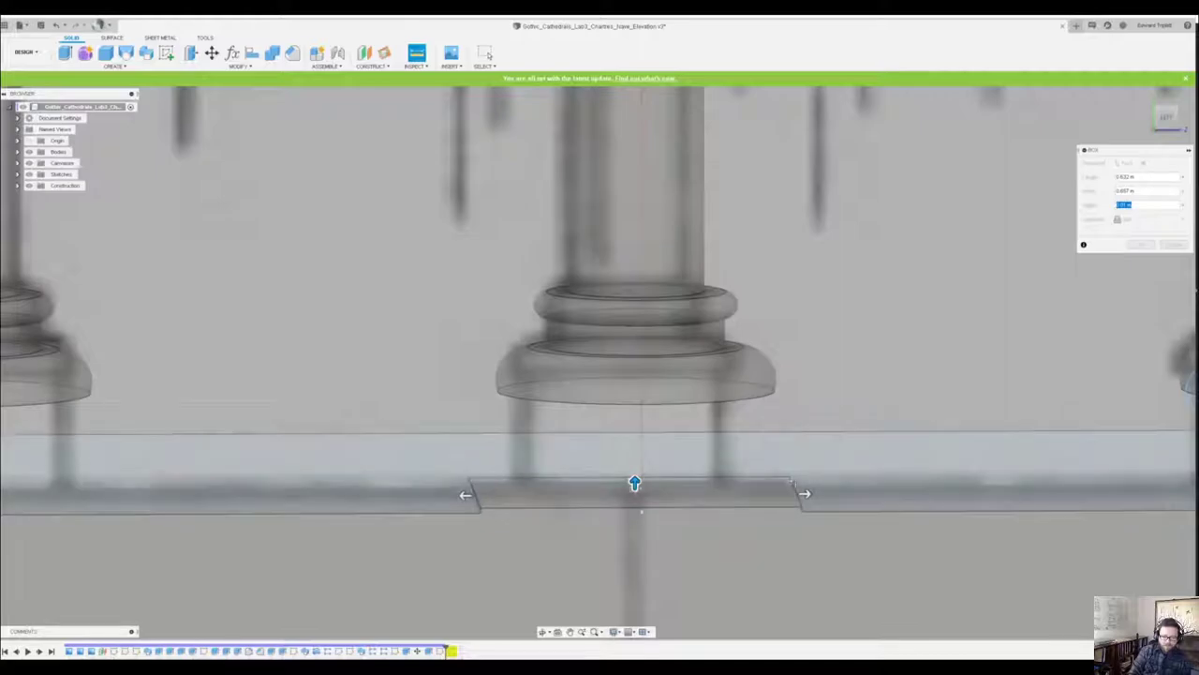
{"action": "left_click_drag", "start_coordinate": [635, 482], "coordinate": [634, 354]}
{"action": "left_click", "coordinate": [1133, 219]}
{"action": "left_click", "coordinate": [1145, 266]}
{"action": "left_click", "coordinate": [1144, 246]}
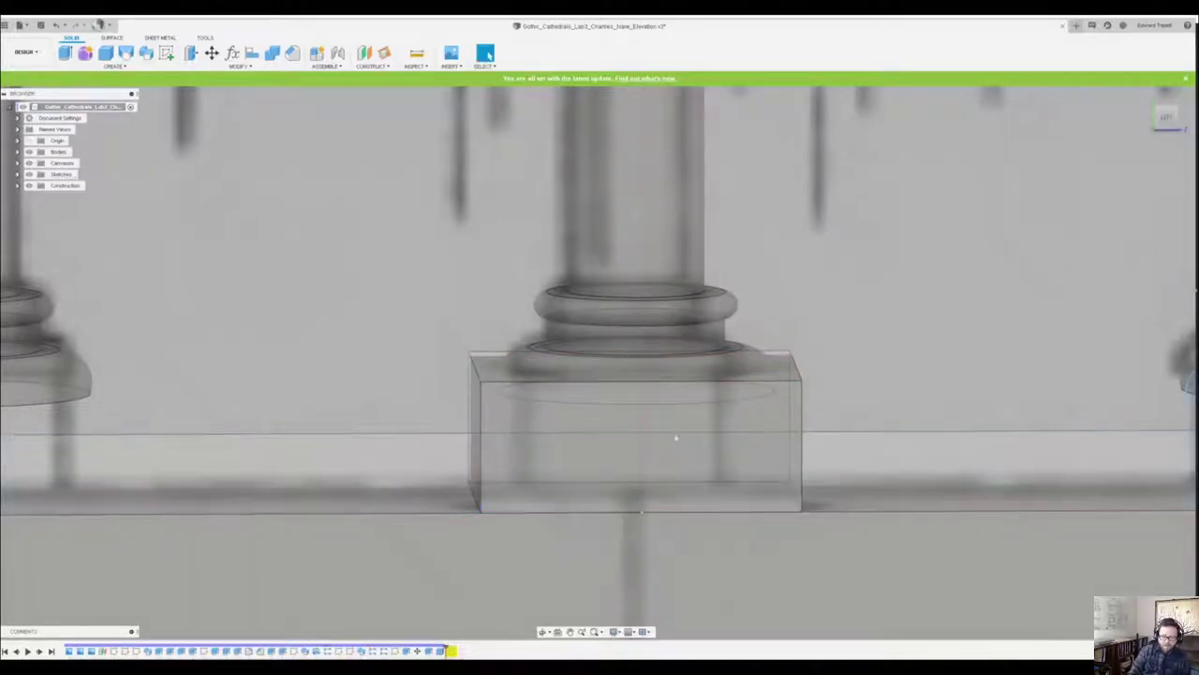
Rename the new box body as Triforium_Base.
{"action": "scroll", "coordinate": [628, 348], "scroll_direction": "down", "scroll_amount": 3}
{"action": "left_click", "coordinate": [17, 152]}
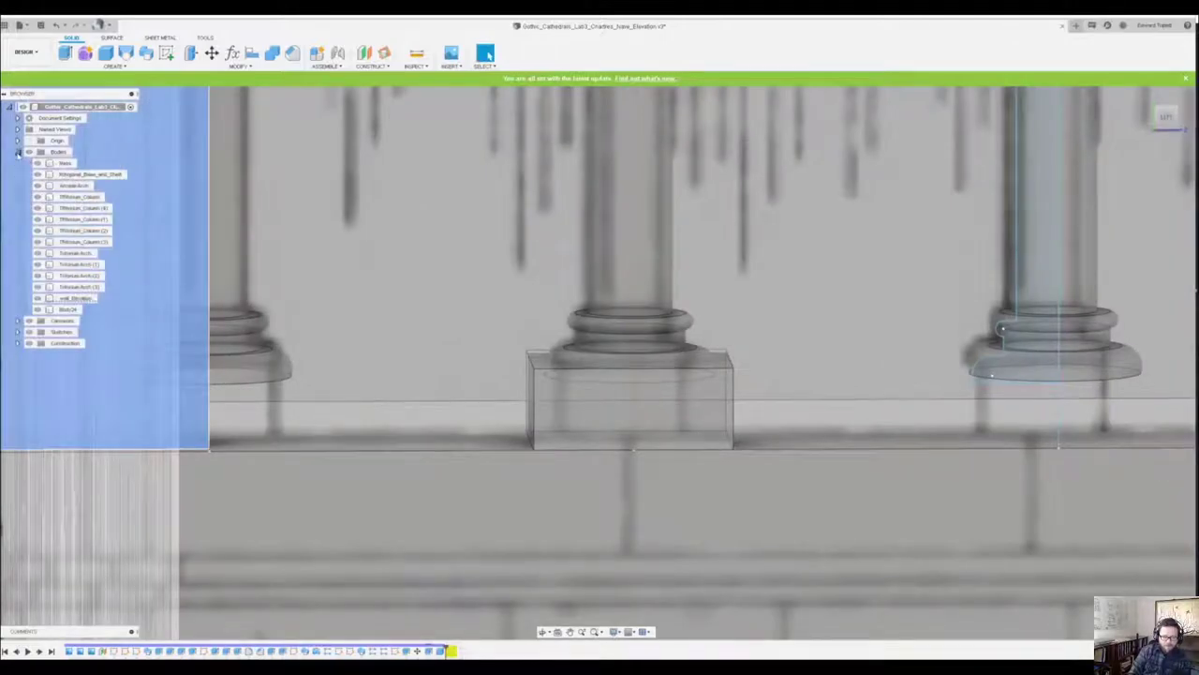
{"action": "left_click", "coordinate": [68, 309]}
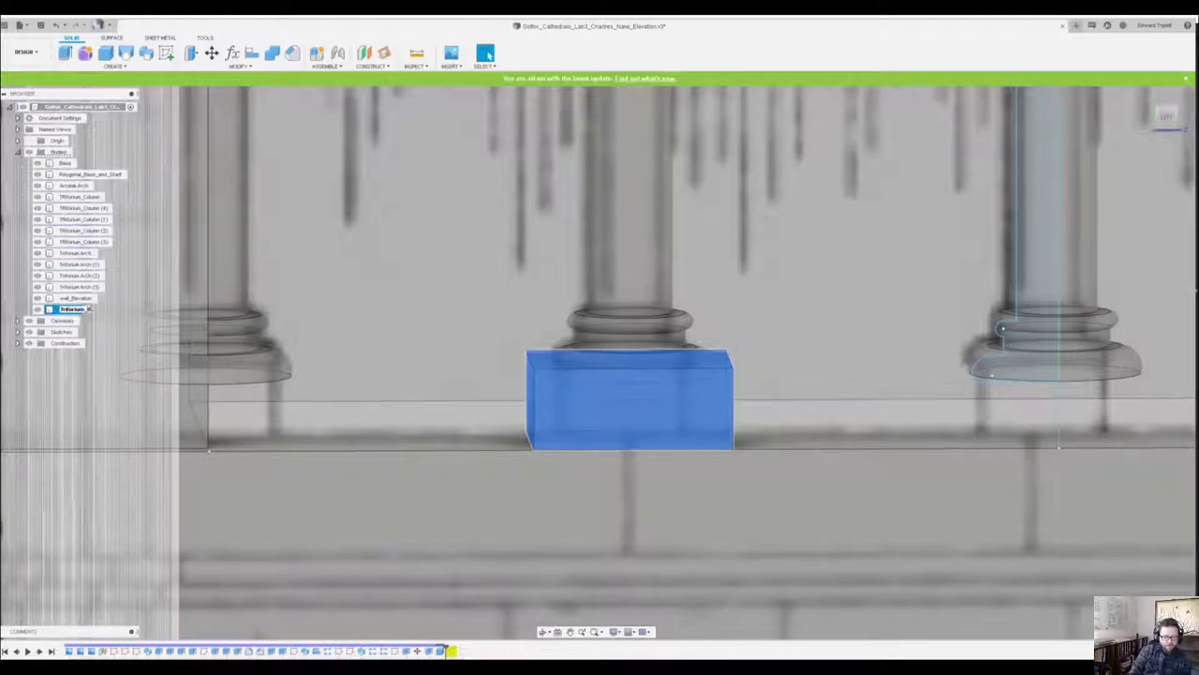
{"action": "key", "text": "Return"}
Pattern the Triforium_Base body rightward along the sill edge with quantity 4 and a spacing of 1.4 m.
{"action": "scroll", "coordinate": [592, 330], "scroll_direction": "down", "scroll_amount": 3}
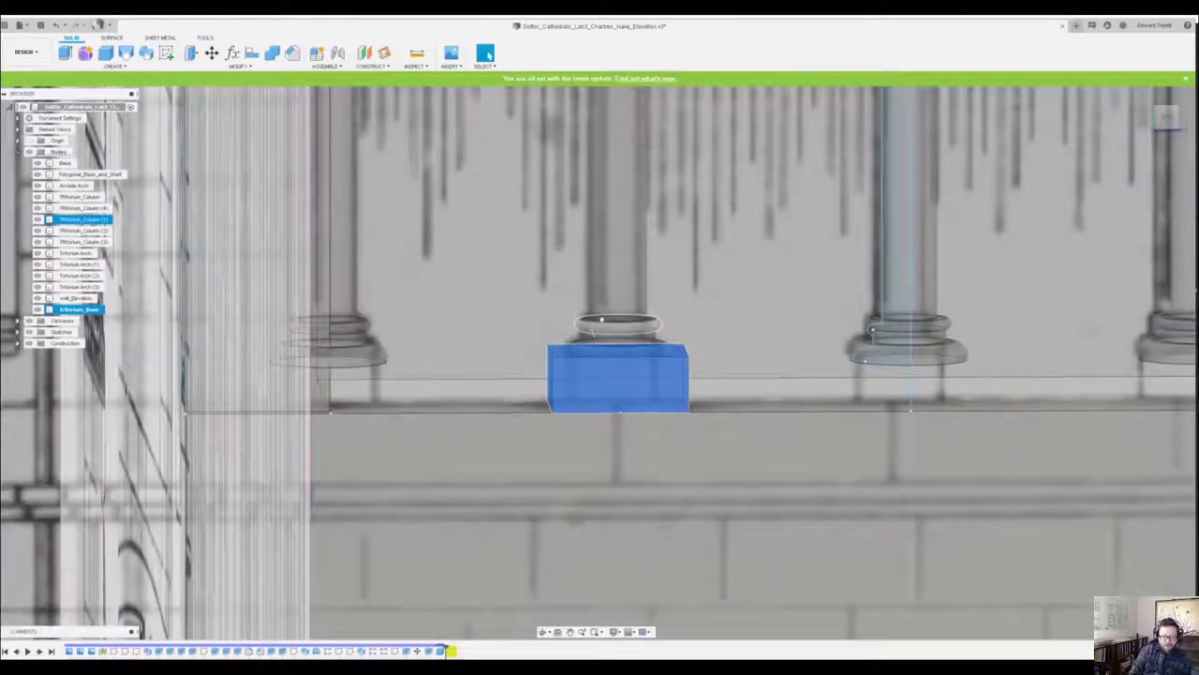
{"action": "middle_click_drag", "start_coordinate": [624, 318], "coordinate": [622, 327]}
{"action": "scroll", "coordinate": [356, 368], "scroll_direction": "down", "scroll_amount": 8}
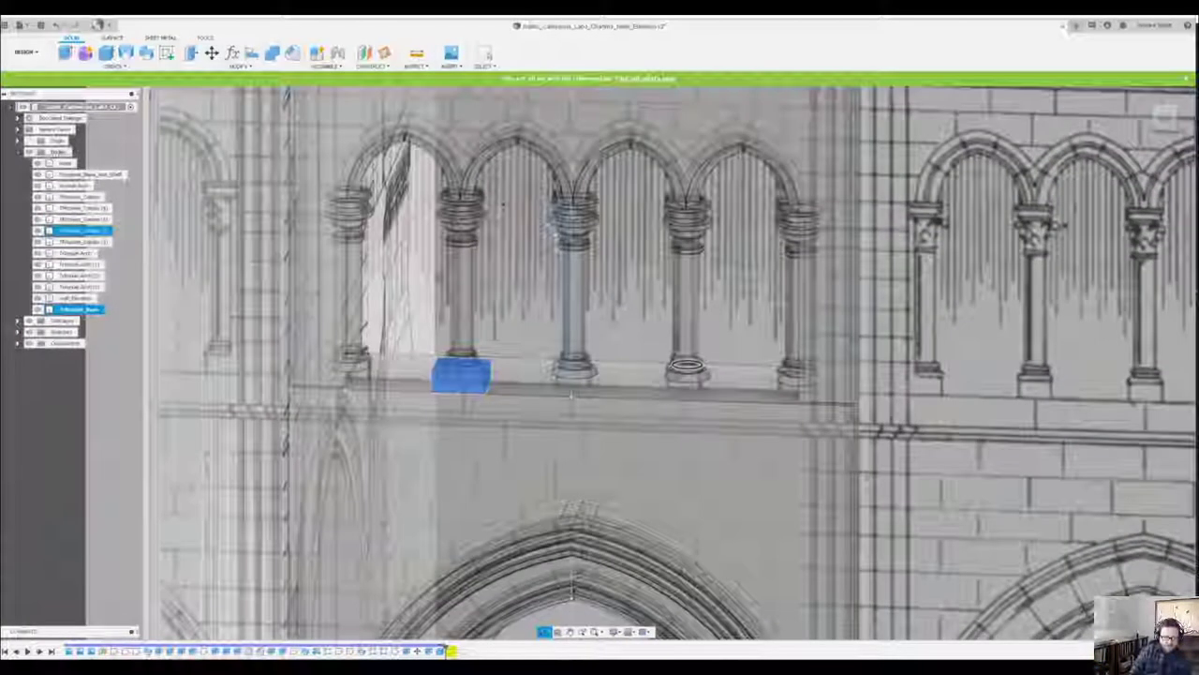
{"action": "left_click", "coordinate": [113, 66]}
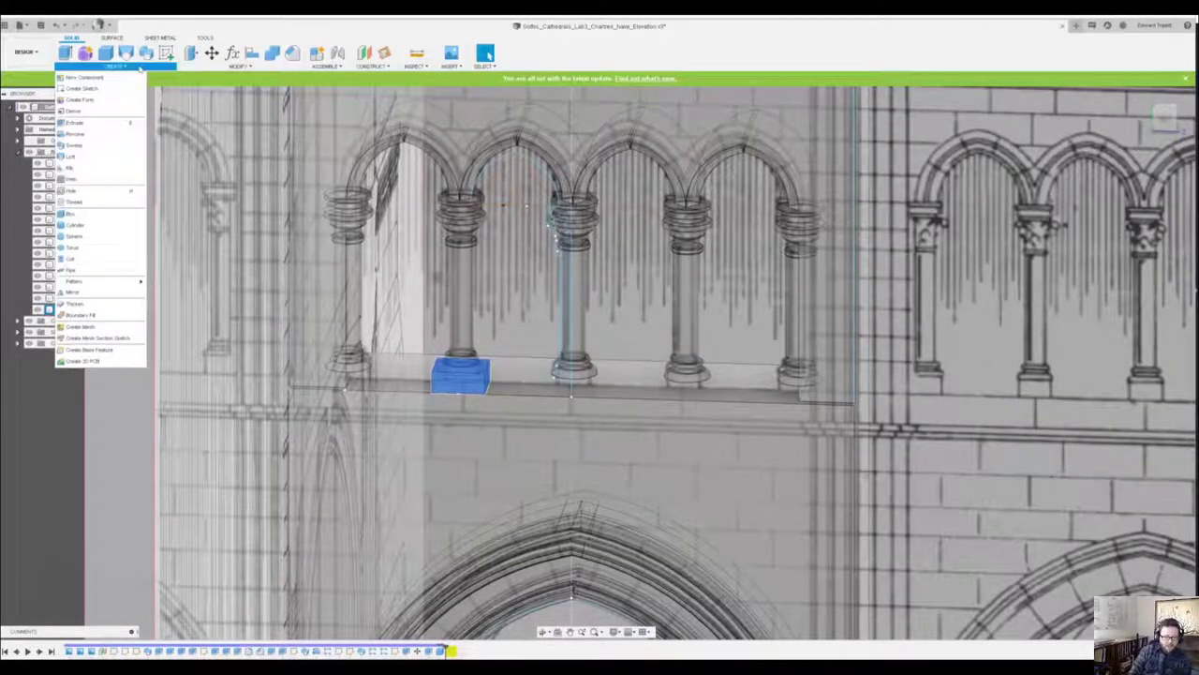
{"action": "mouse_move", "coordinate": [108, 284]}
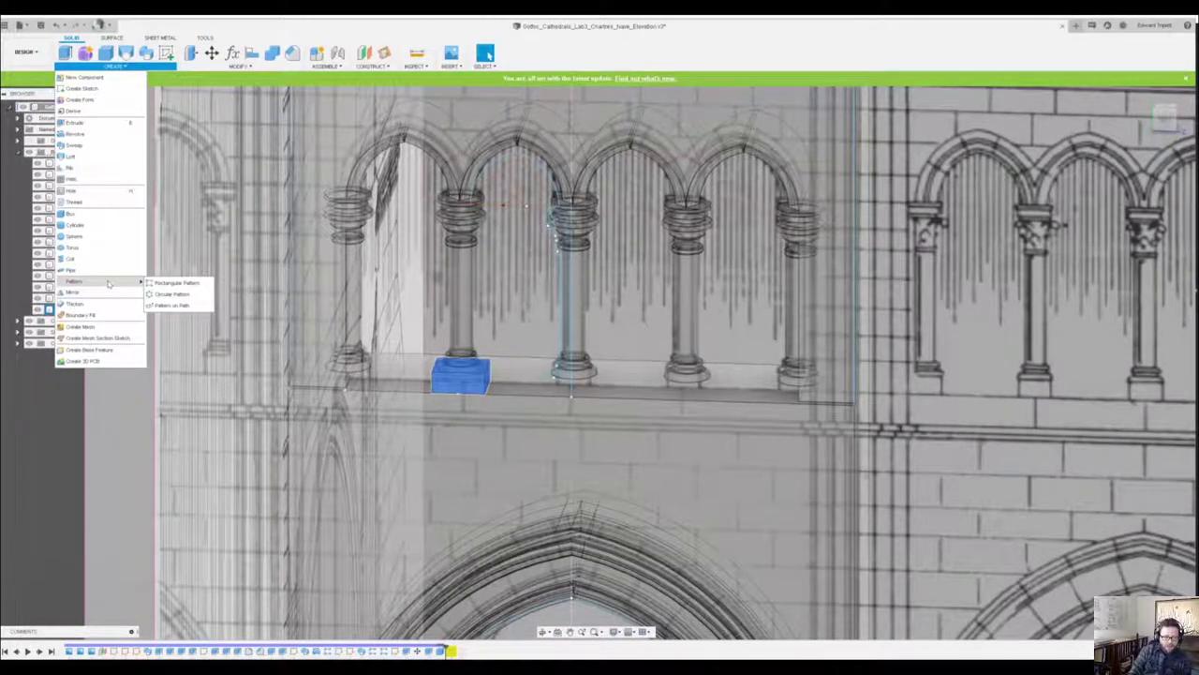
{"action": "left_click", "coordinate": [177, 282]}
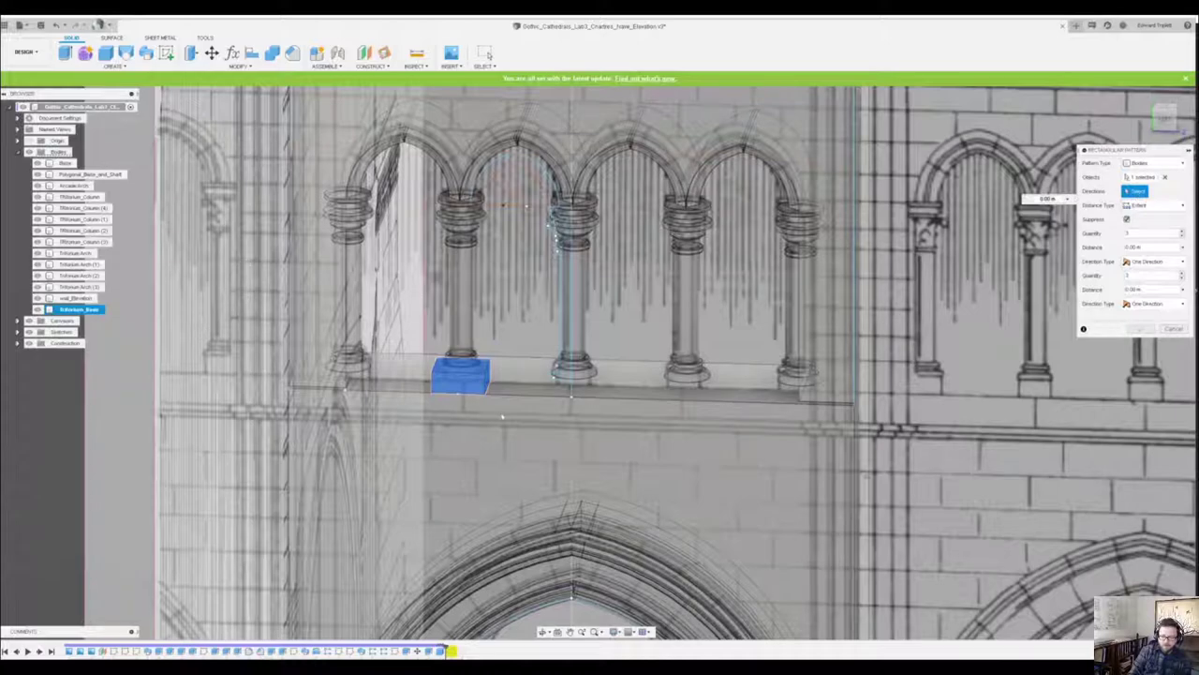
{"action": "left_click", "coordinate": [473, 393]}
{"action": "left_click_drag", "start_coordinate": [487, 377], "coordinate": [695, 383]}
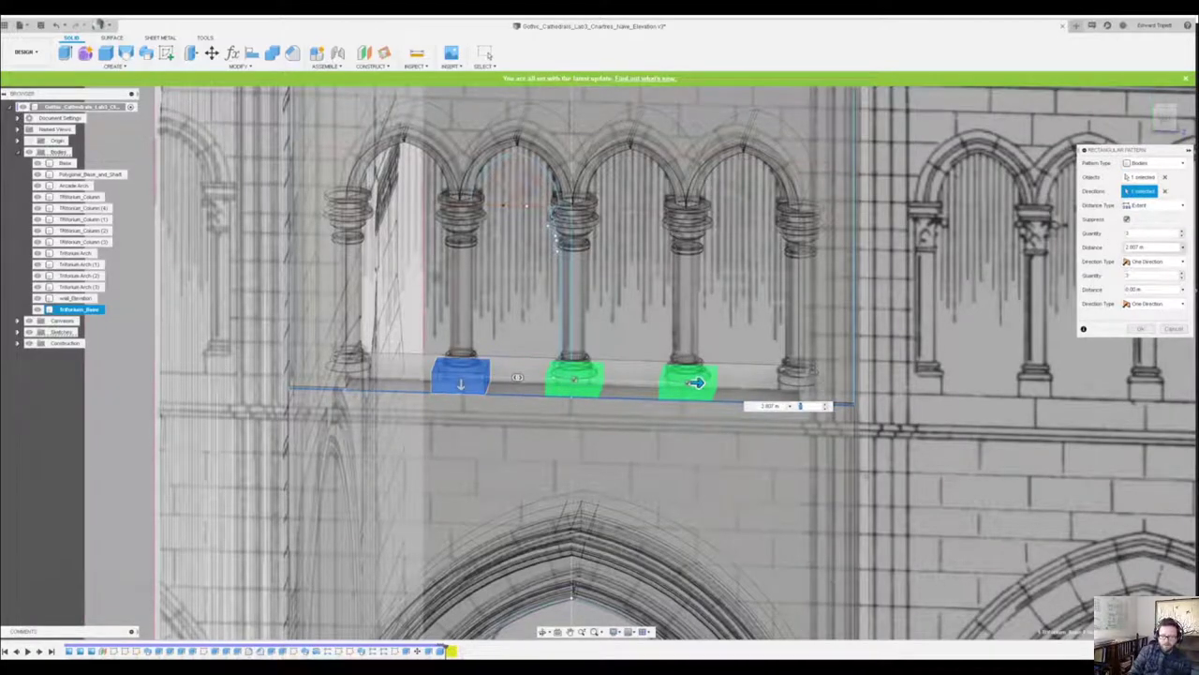
{"action": "left_click", "coordinate": [1162, 205]}
{"action": "left_click", "coordinate": [1152, 231]}
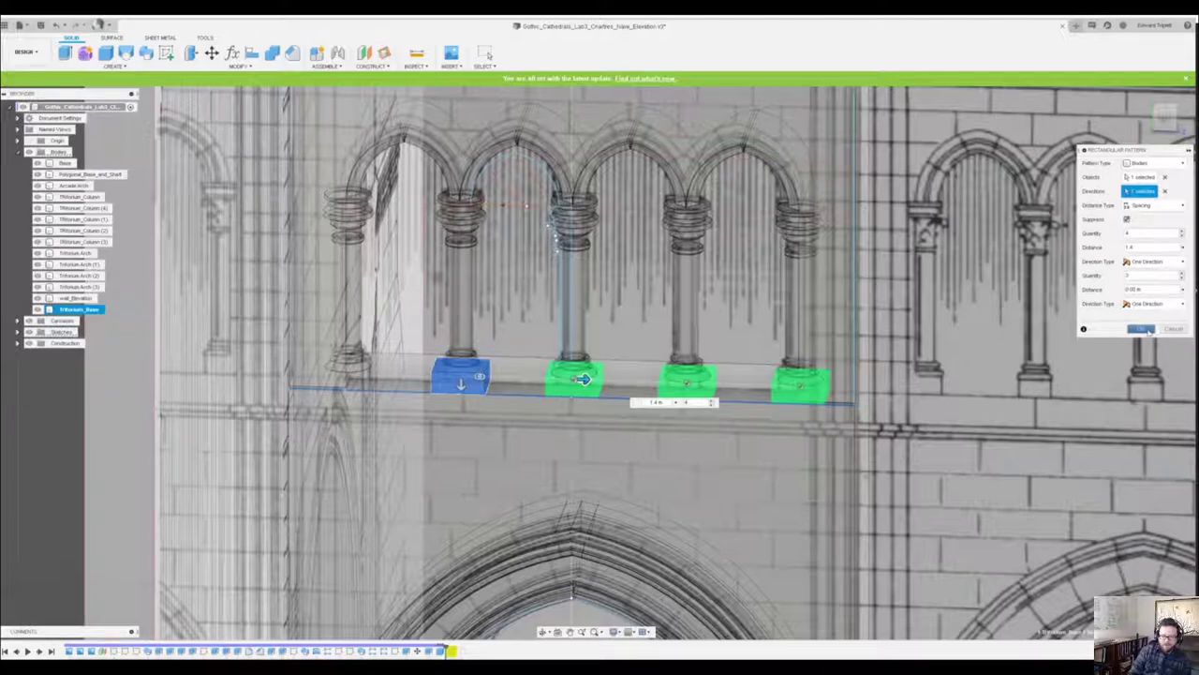
{"action": "left_click", "coordinate": [1141, 329]}
Pattern the original Triforium_Base body along the sill edge in the opposite direction to reach the leftmost column.
{"action": "scroll", "coordinate": [497, 374], "scroll_direction": "up", "scroll_amount": 3}
{"action": "left_click", "coordinate": [446, 373]}
{"action": "left_click", "coordinate": [113, 65]}
{"action": "mouse_move", "coordinate": [94, 281]}
{"action": "left_click", "coordinate": [170, 281]}
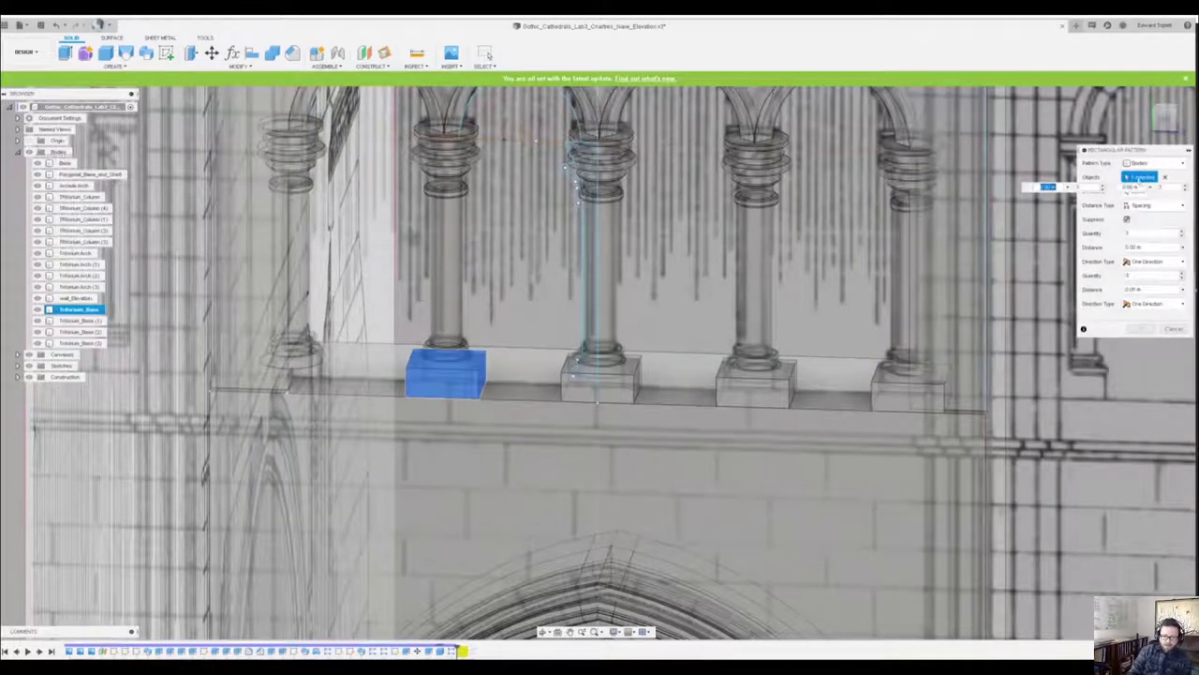
{"action": "middle_click_drag", "start_coordinate": [1197, 210], "coordinate": [1048, 268]}
{"action": "left_click", "coordinate": [1138, 192]}
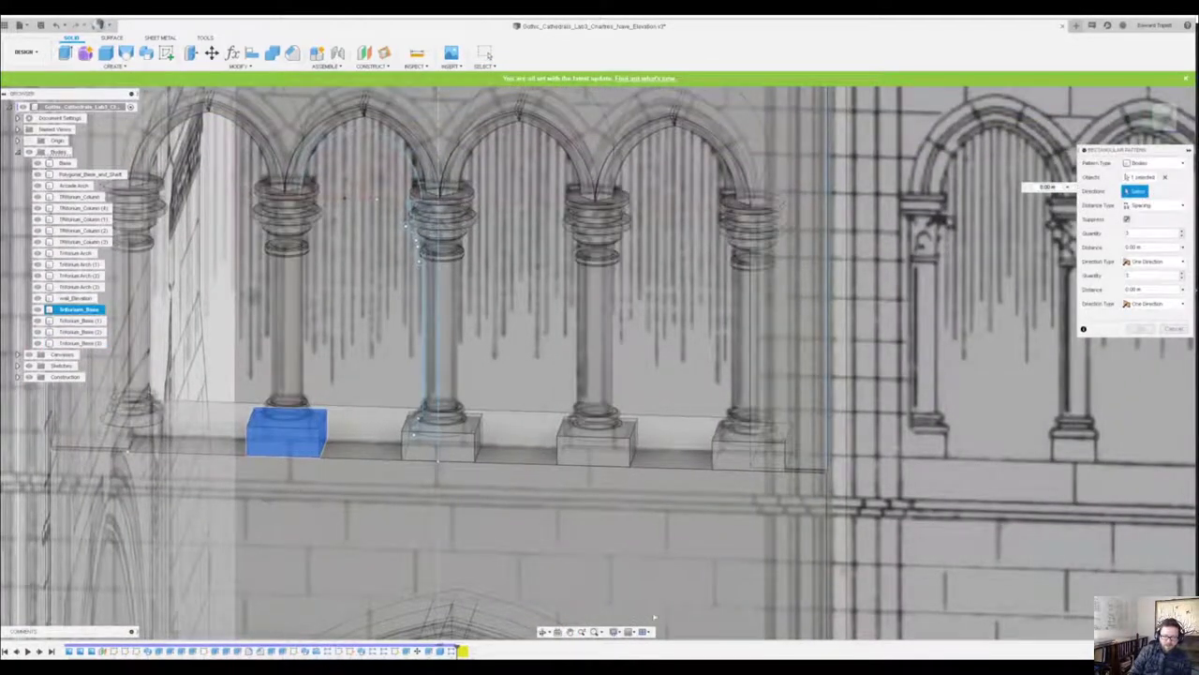
{"action": "left_click", "coordinate": [231, 456]}
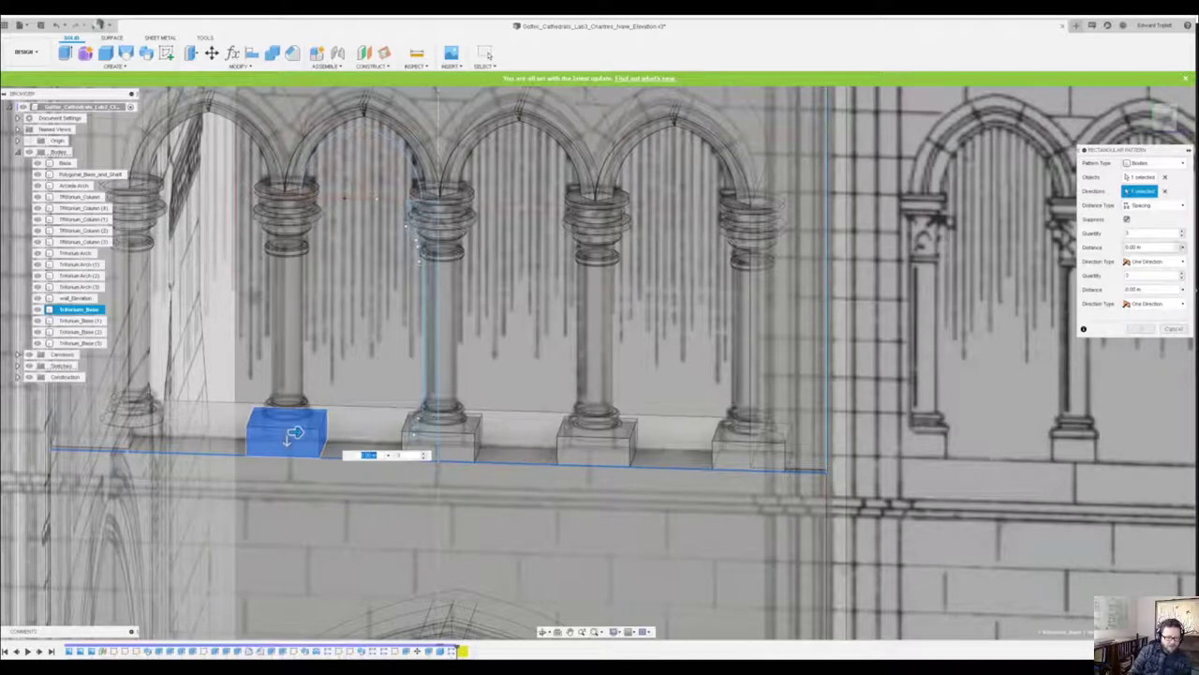
{"action": "left_click_drag", "start_coordinate": [296, 432], "coordinate": [125, 428]}
{"action": "key", "text": "Return"}
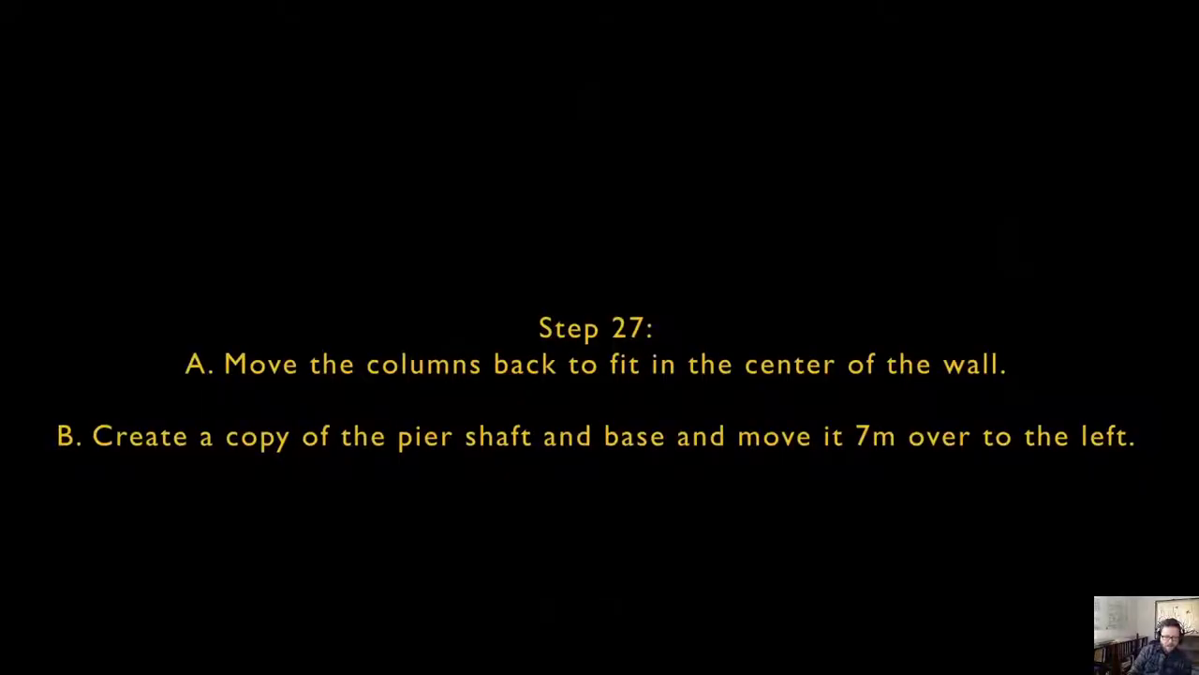
{"action": "left_click", "coordinate": [776, 170]}
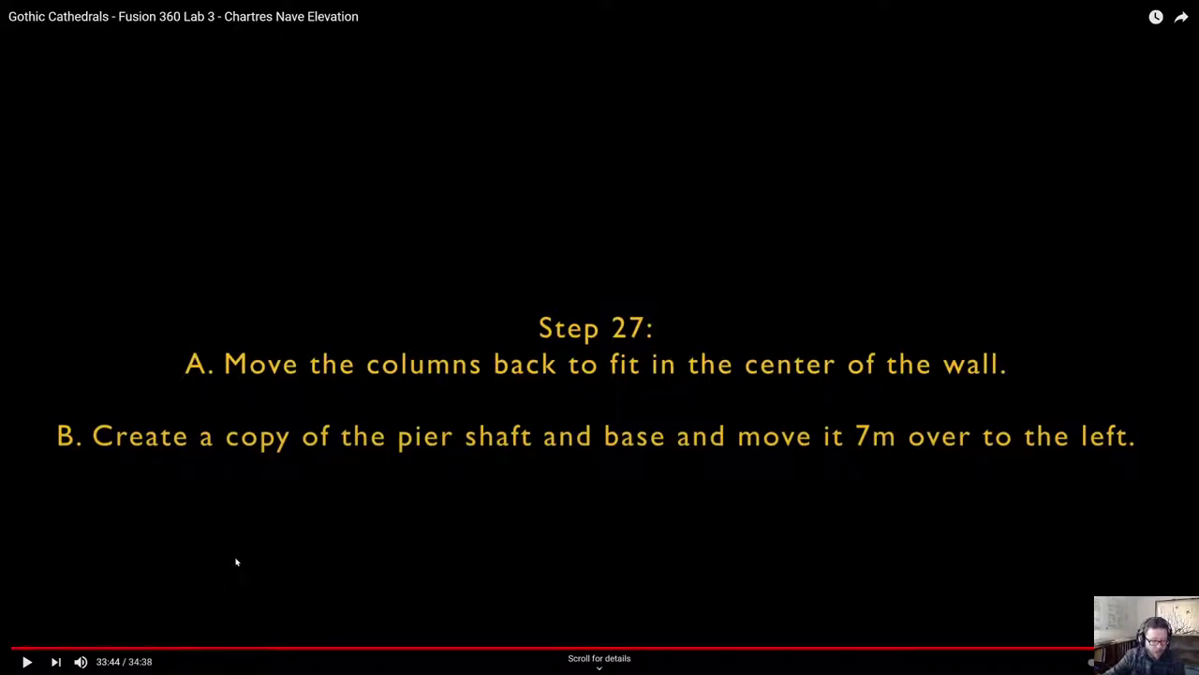
{"action": "left_click", "coordinate": [26, 662]}
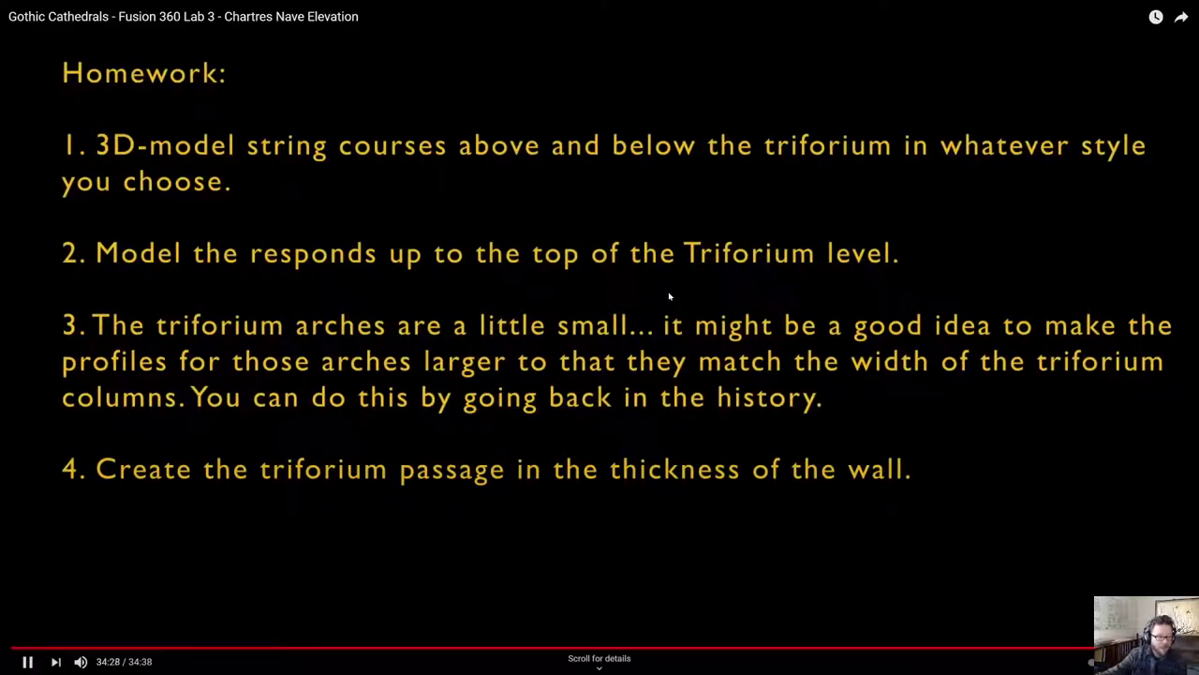
{"action": "left_click", "coordinate": [600, 333]}
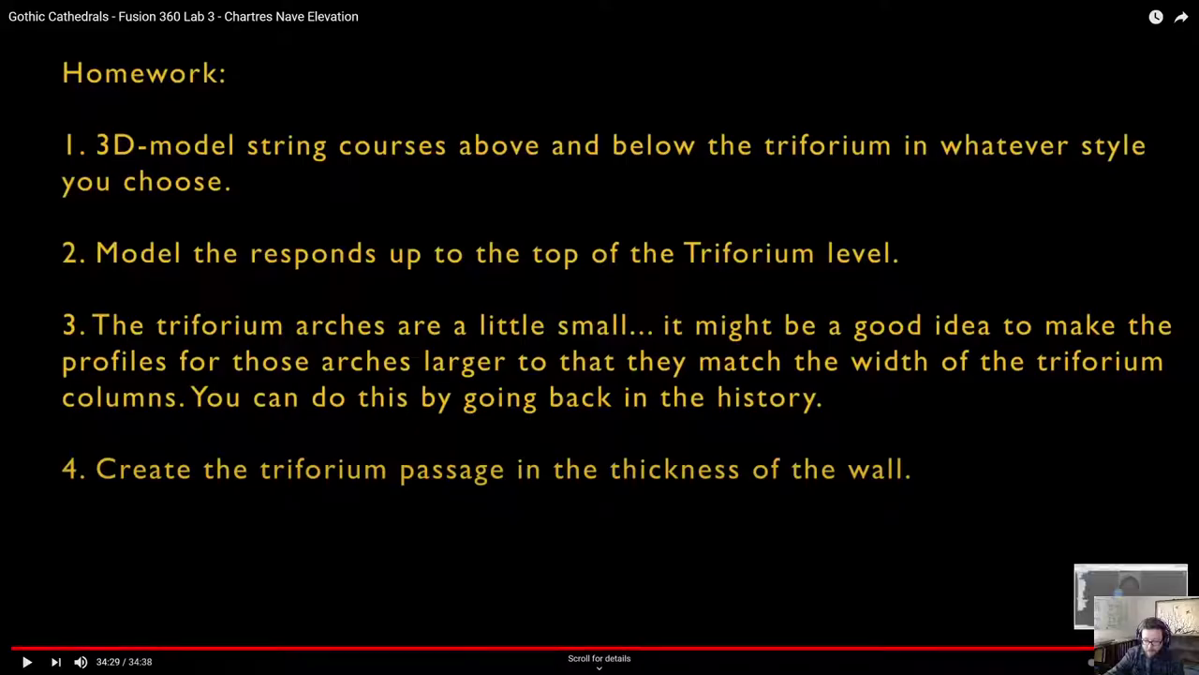
Rewind the tutorial video to the wall profile sketch at 31:35 and review the spandrel outline above the arcade arch.
{"action": "left_click", "coordinate": [1168, 647]}
{"action": "left_click_drag", "start_coordinate": [1168, 647], "coordinate": [1153, 647]}
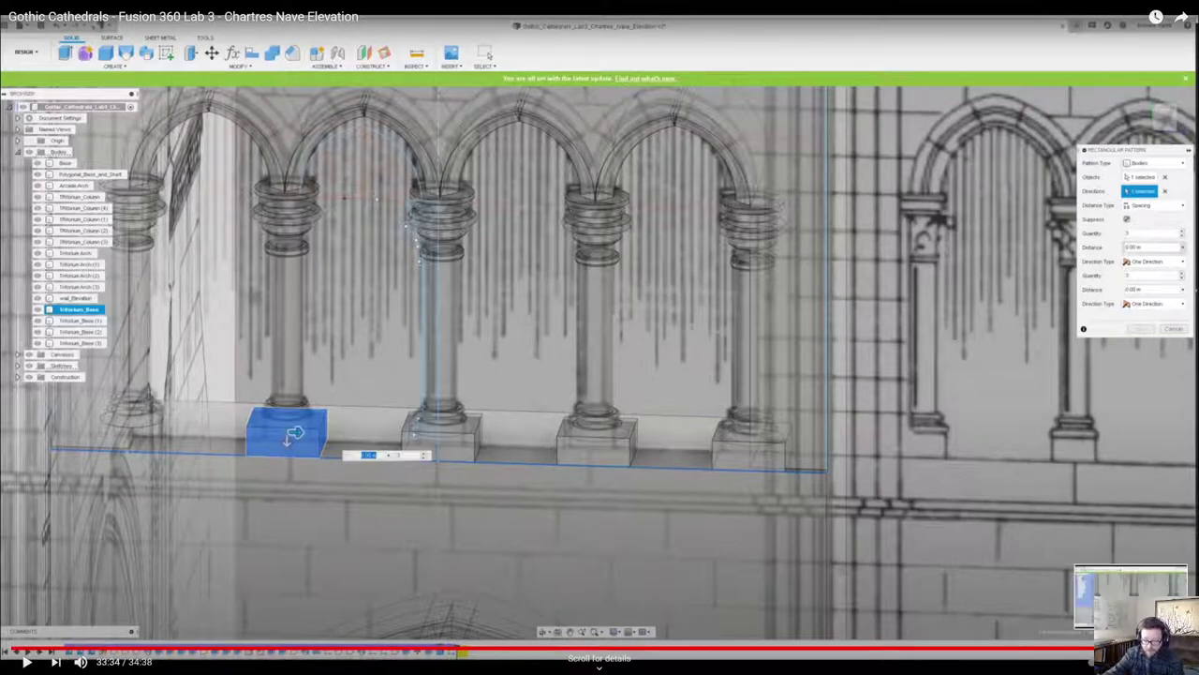
{"action": "left_click", "coordinate": [1138, 647]}
{"action": "left_click", "coordinate": [1124, 647]}
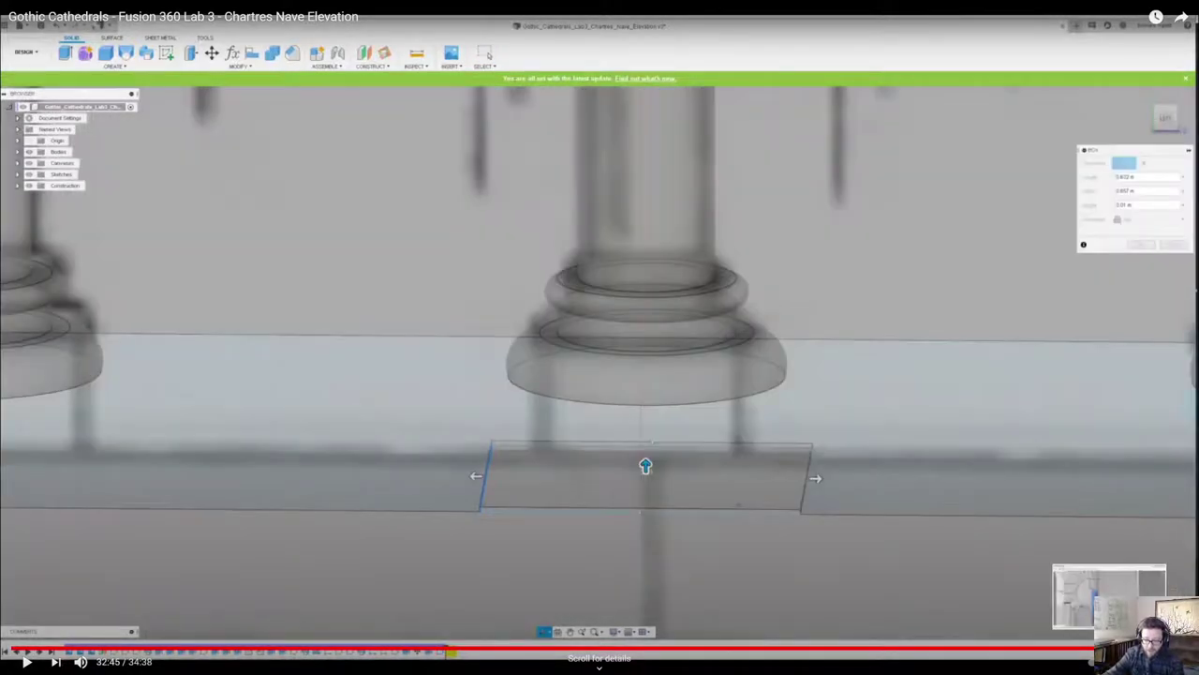
{"action": "left_click", "coordinate": [1107, 647]}
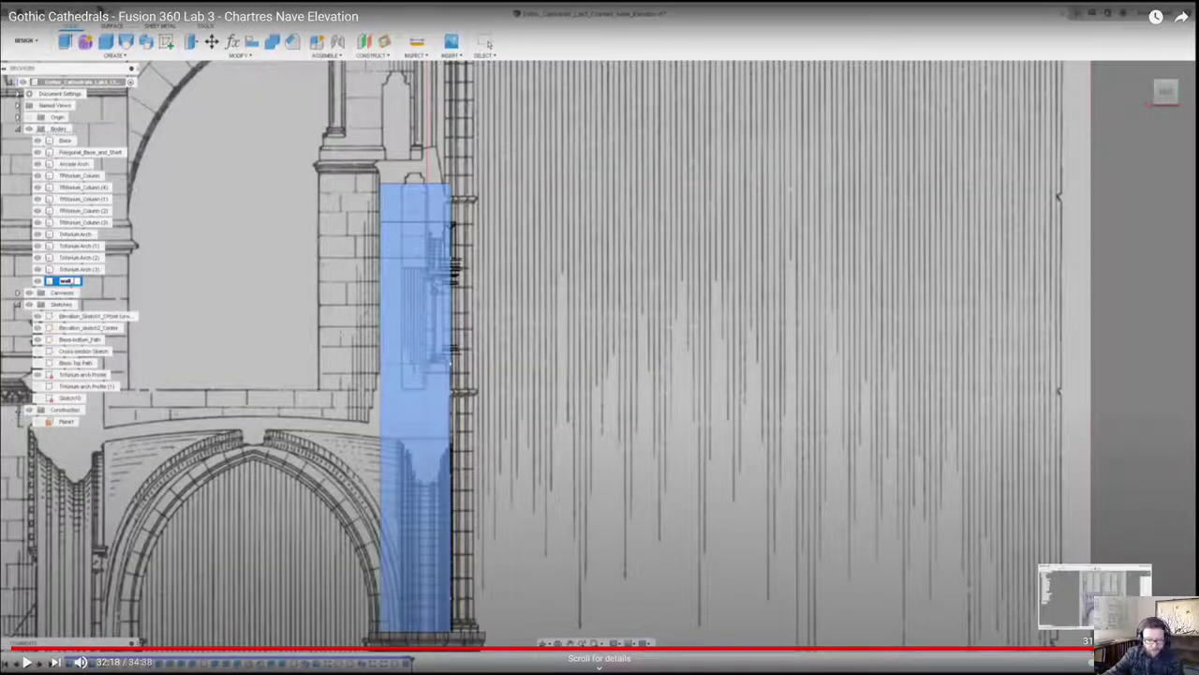
{"action": "left_click", "coordinate": [1095, 647]}
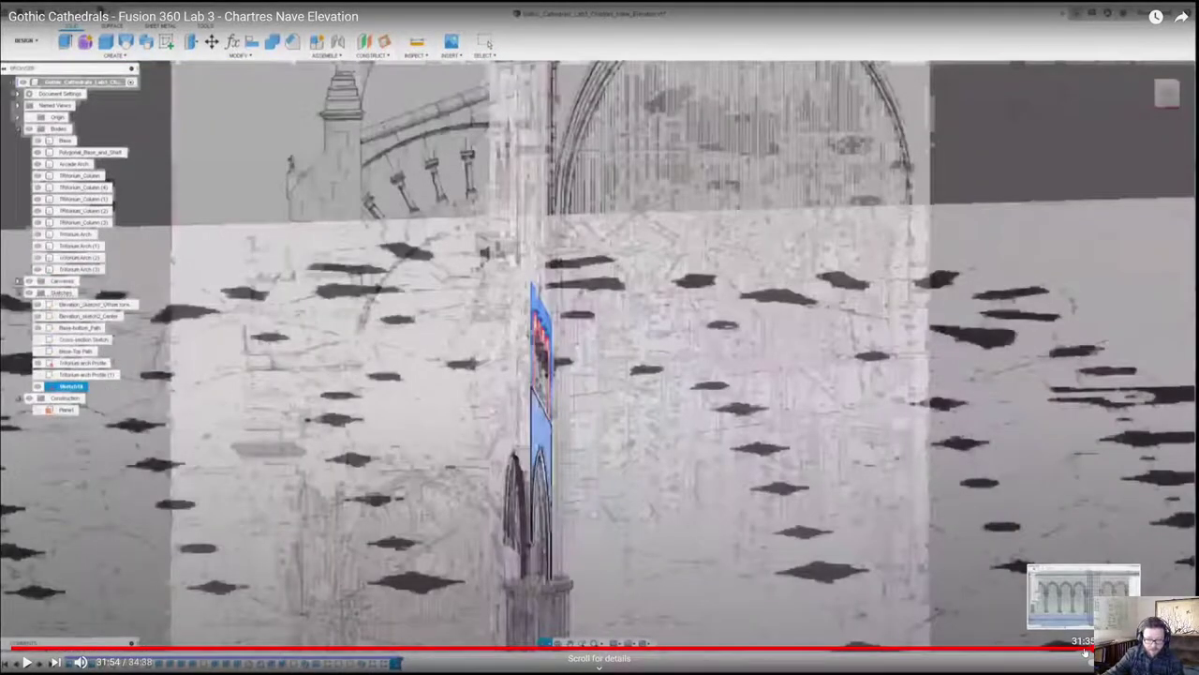
{"action": "left_click", "coordinate": [1085, 646]}
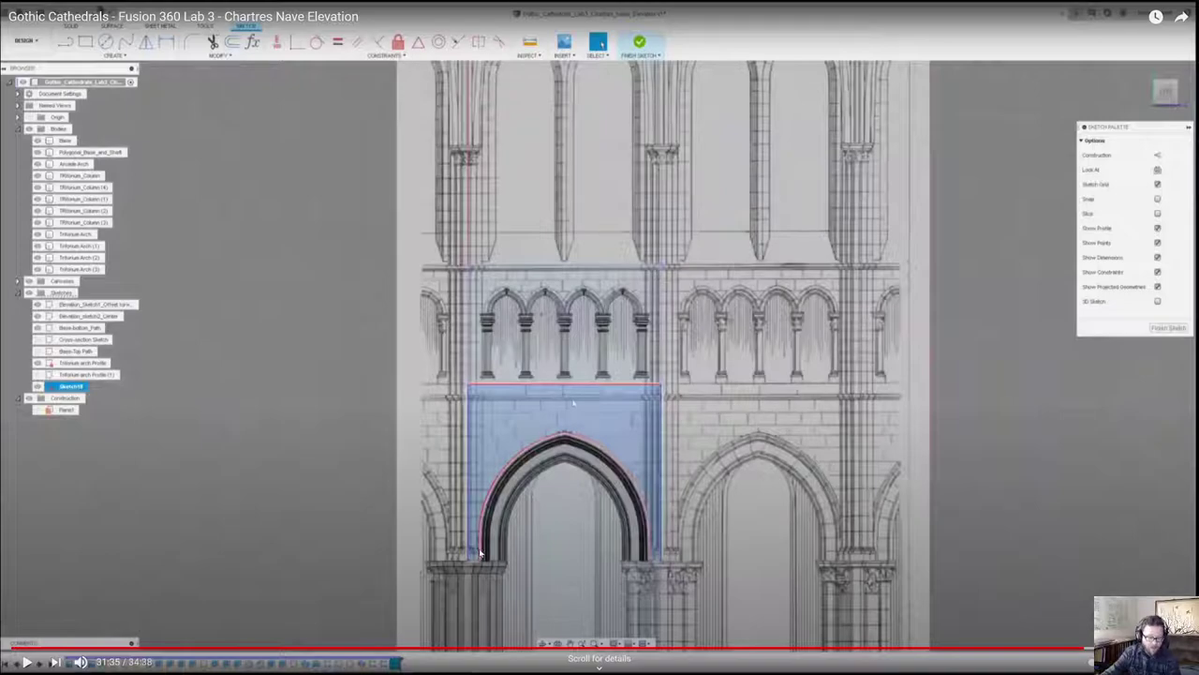
{"action": "scroll", "coordinate": [481, 553], "scroll_direction": "down", "scroll_amount": 1}
{"action": "scroll", "coordinate": [488, 550], "scroll_direction": "up", "scroll_amount": 1}
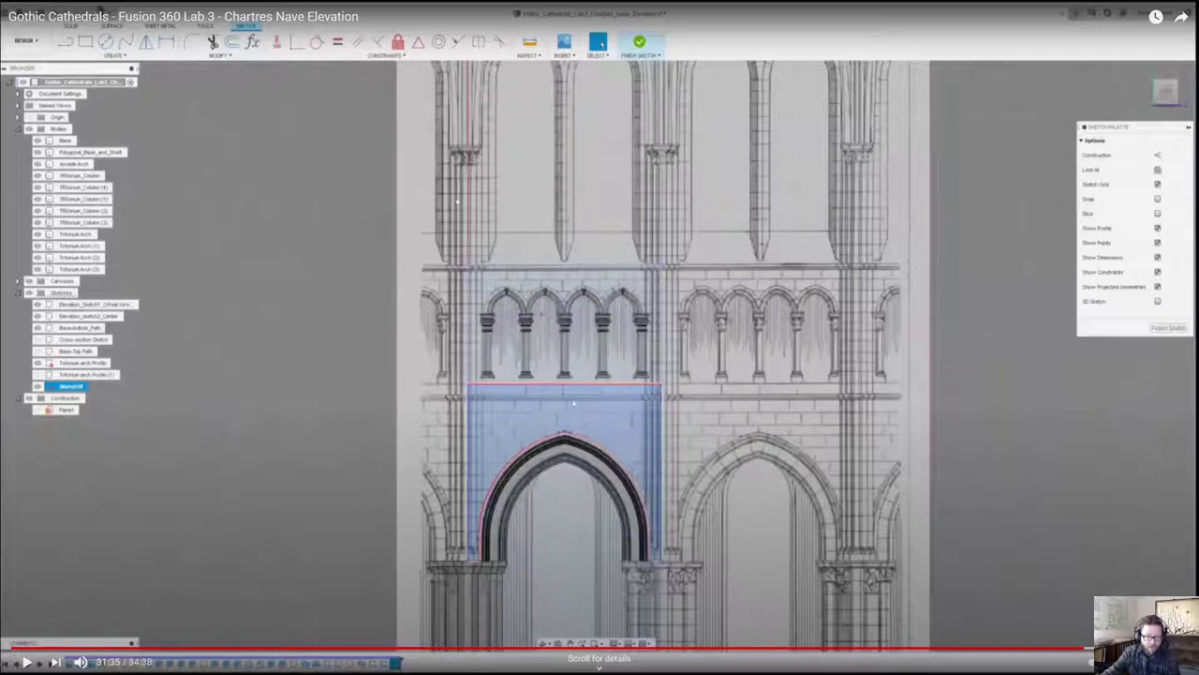
Play the wall extrusion passage of the video, skip ahead to about 34:25, and pause on the homework slide.
{"action": "left_click", "coordinate": [25, 662]}
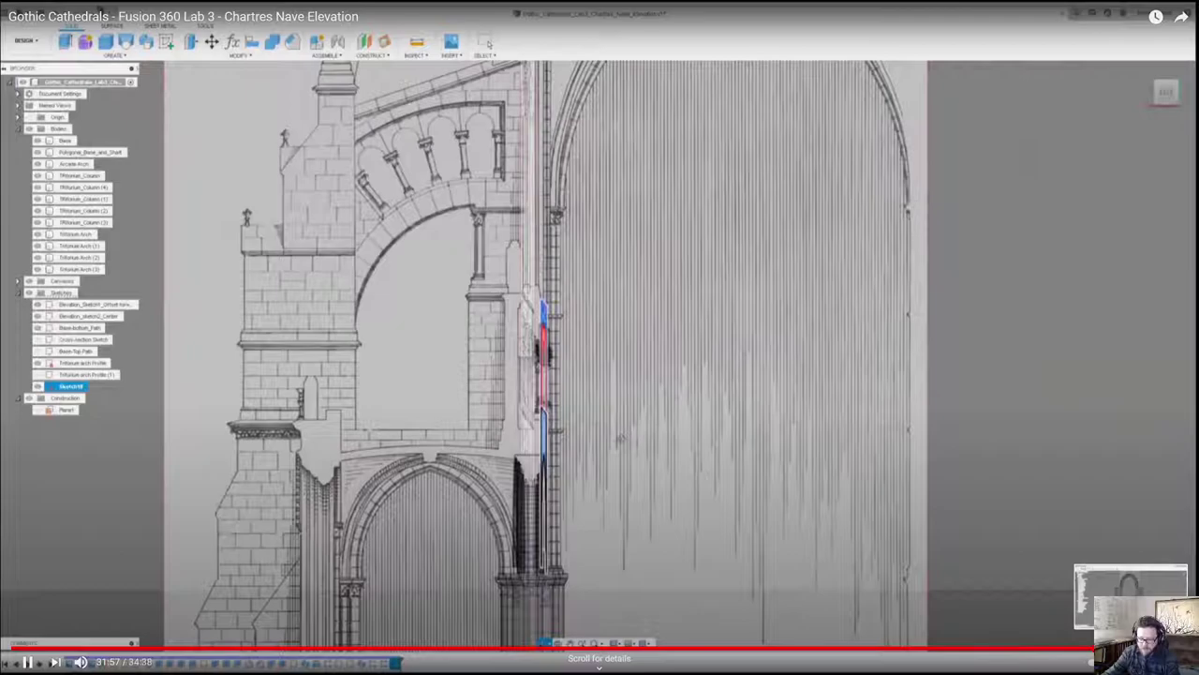
{"action": "left_click", "coordinate": [1175, 647]}
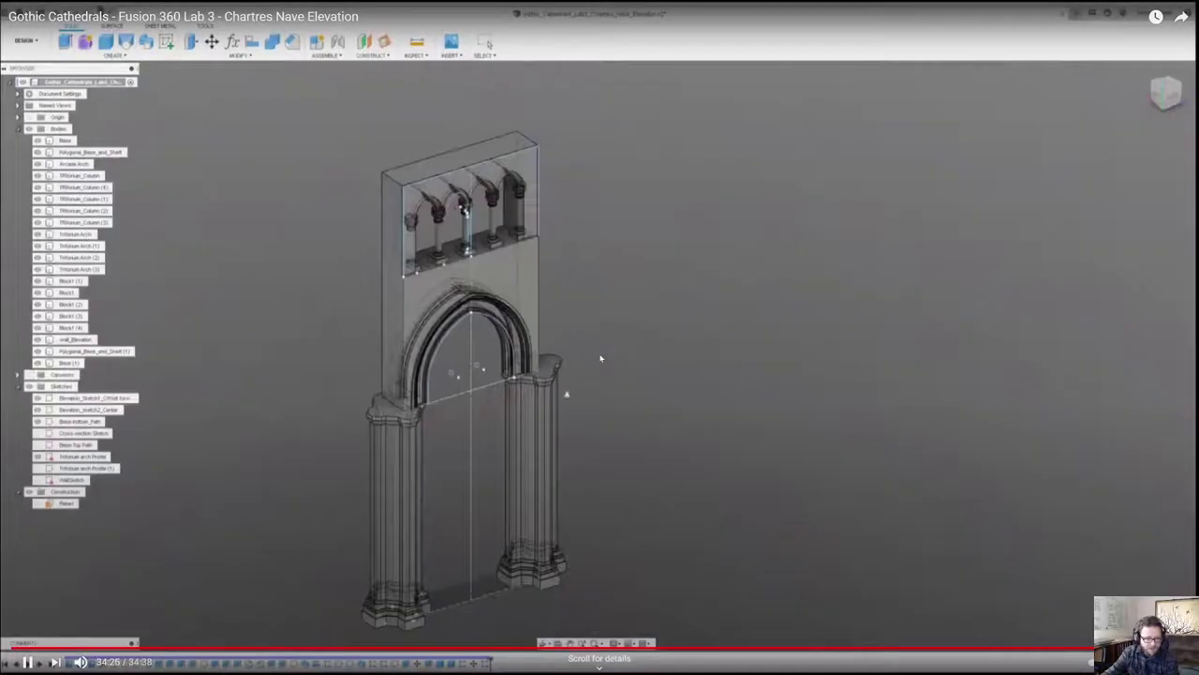
{"action": "key", "text": "space"}
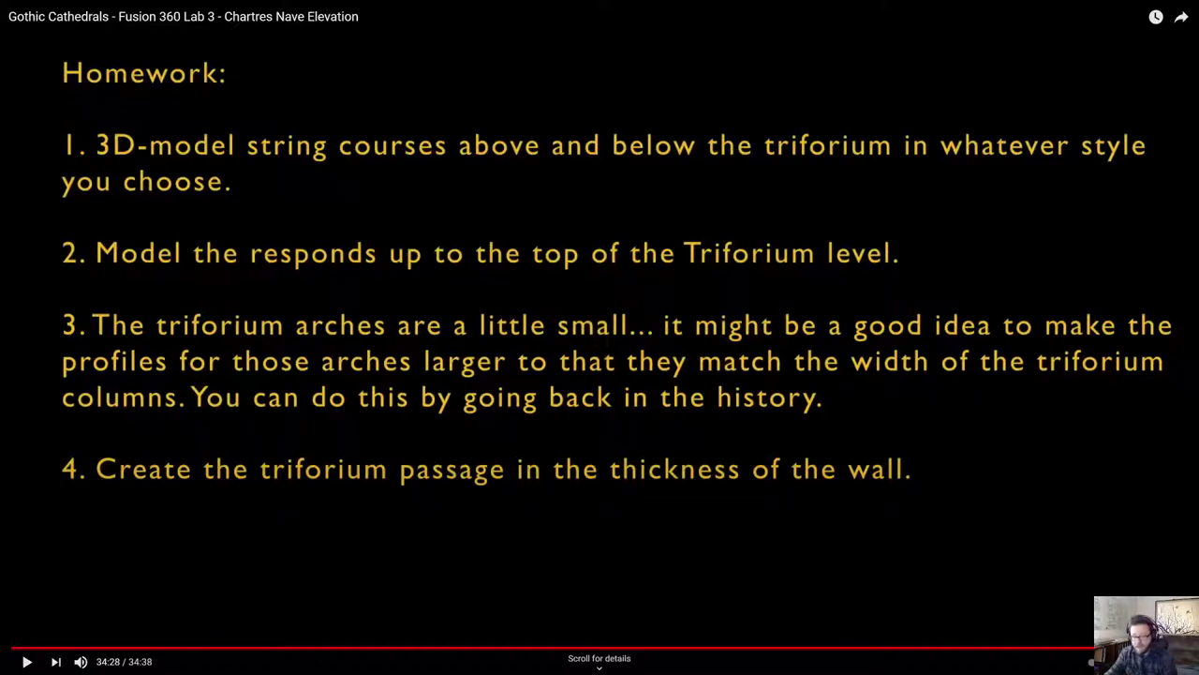